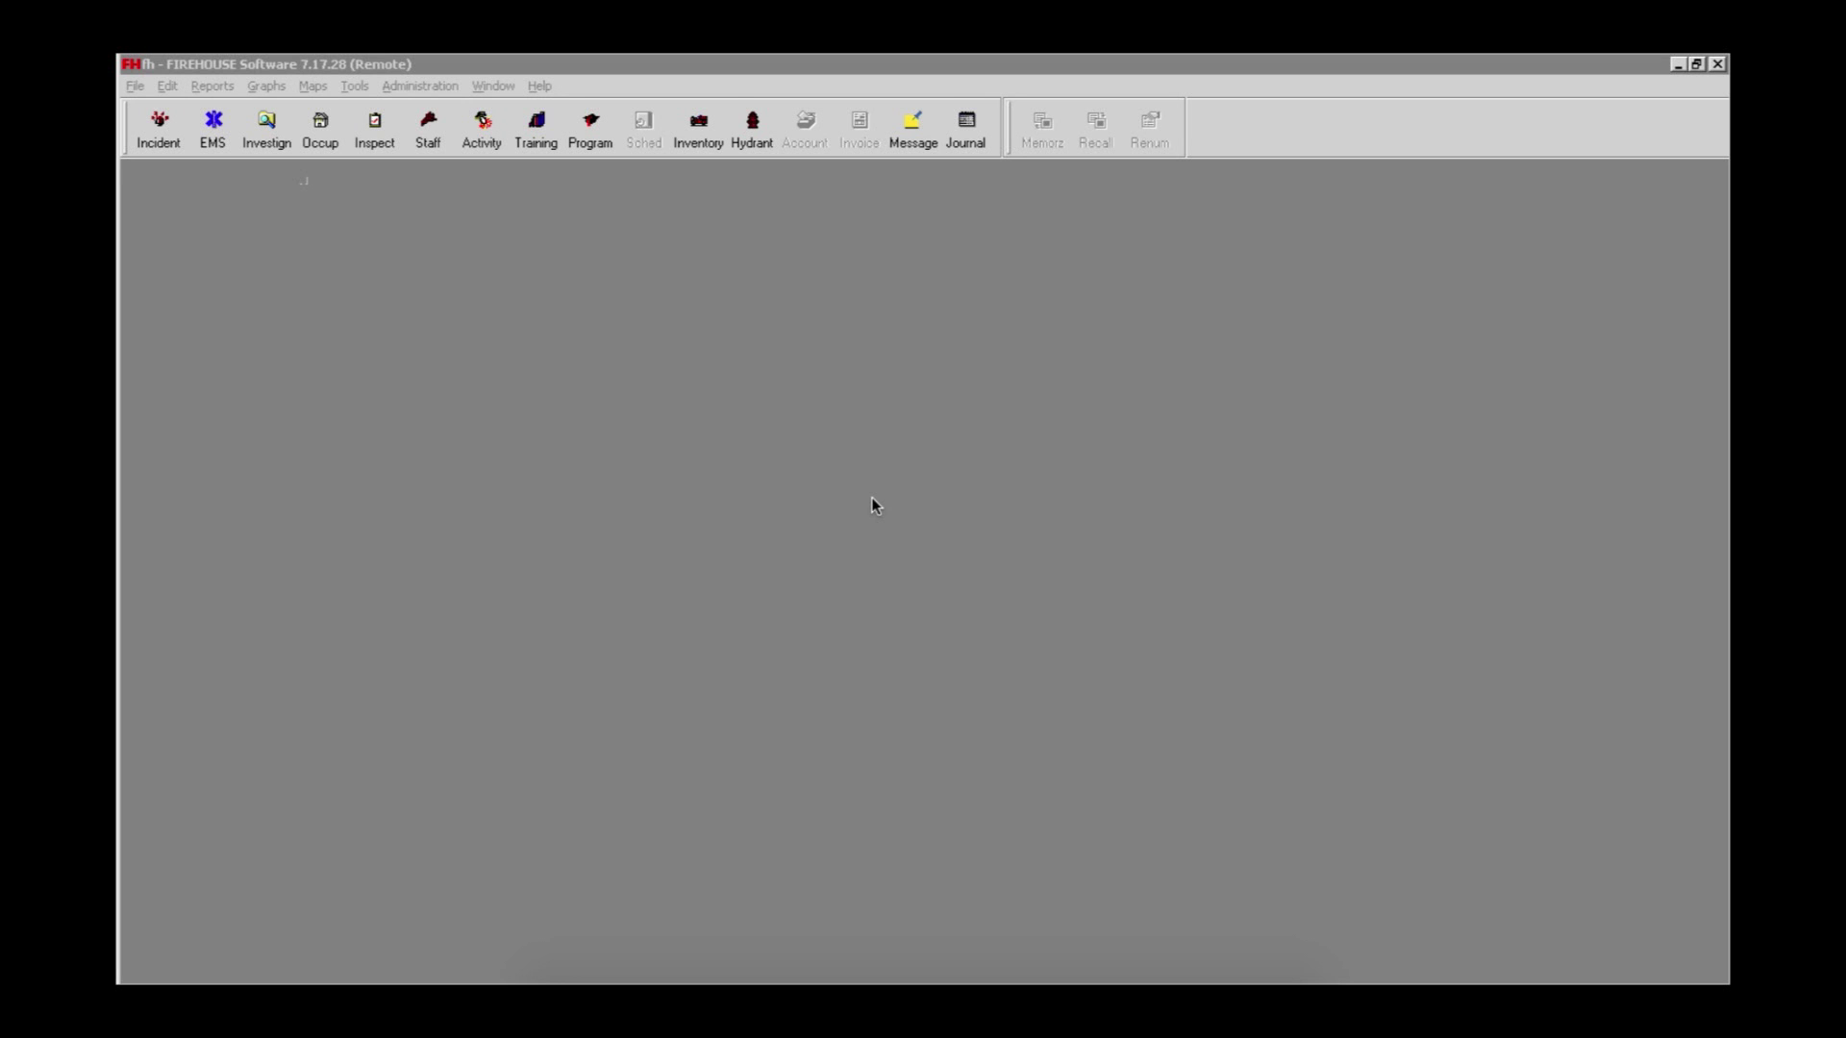
- Browse the station's inventory, sort the list by inventory class, and open the 2011 E-One HP78 Ladder Truck record
left_click(697, 142)
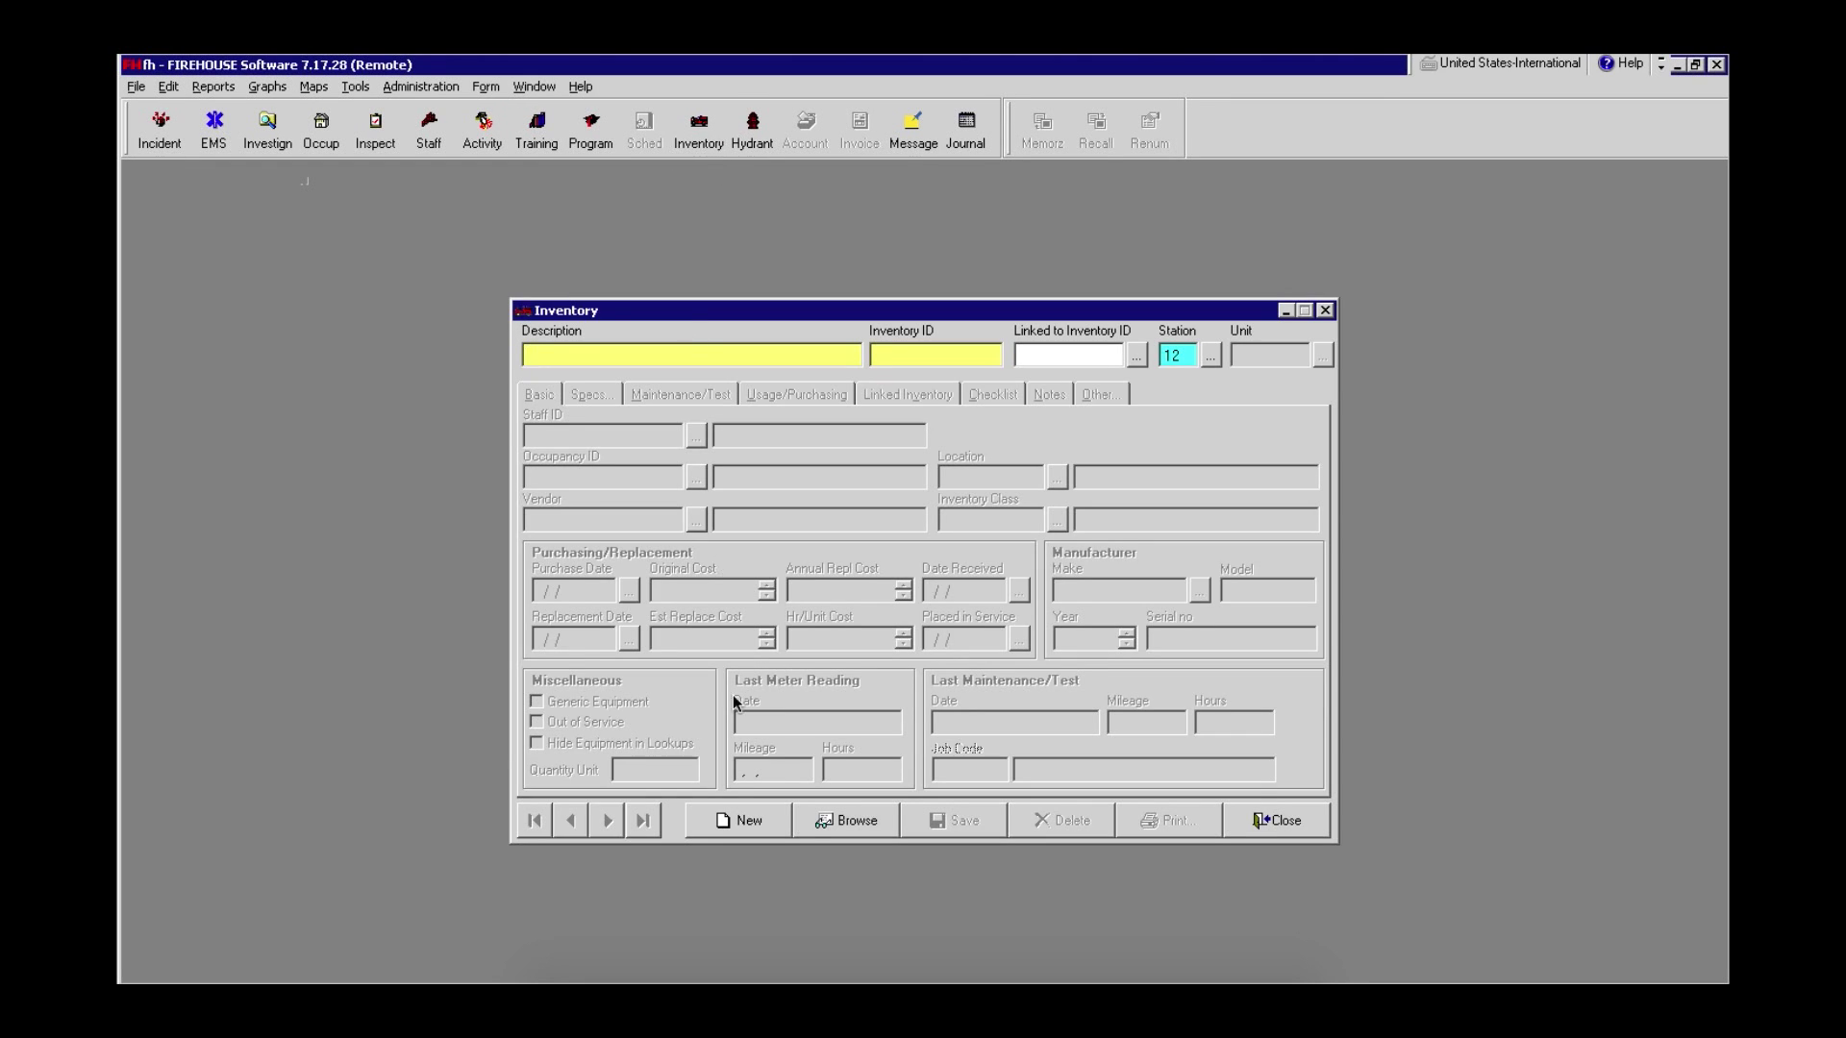
left_click(846, 821)
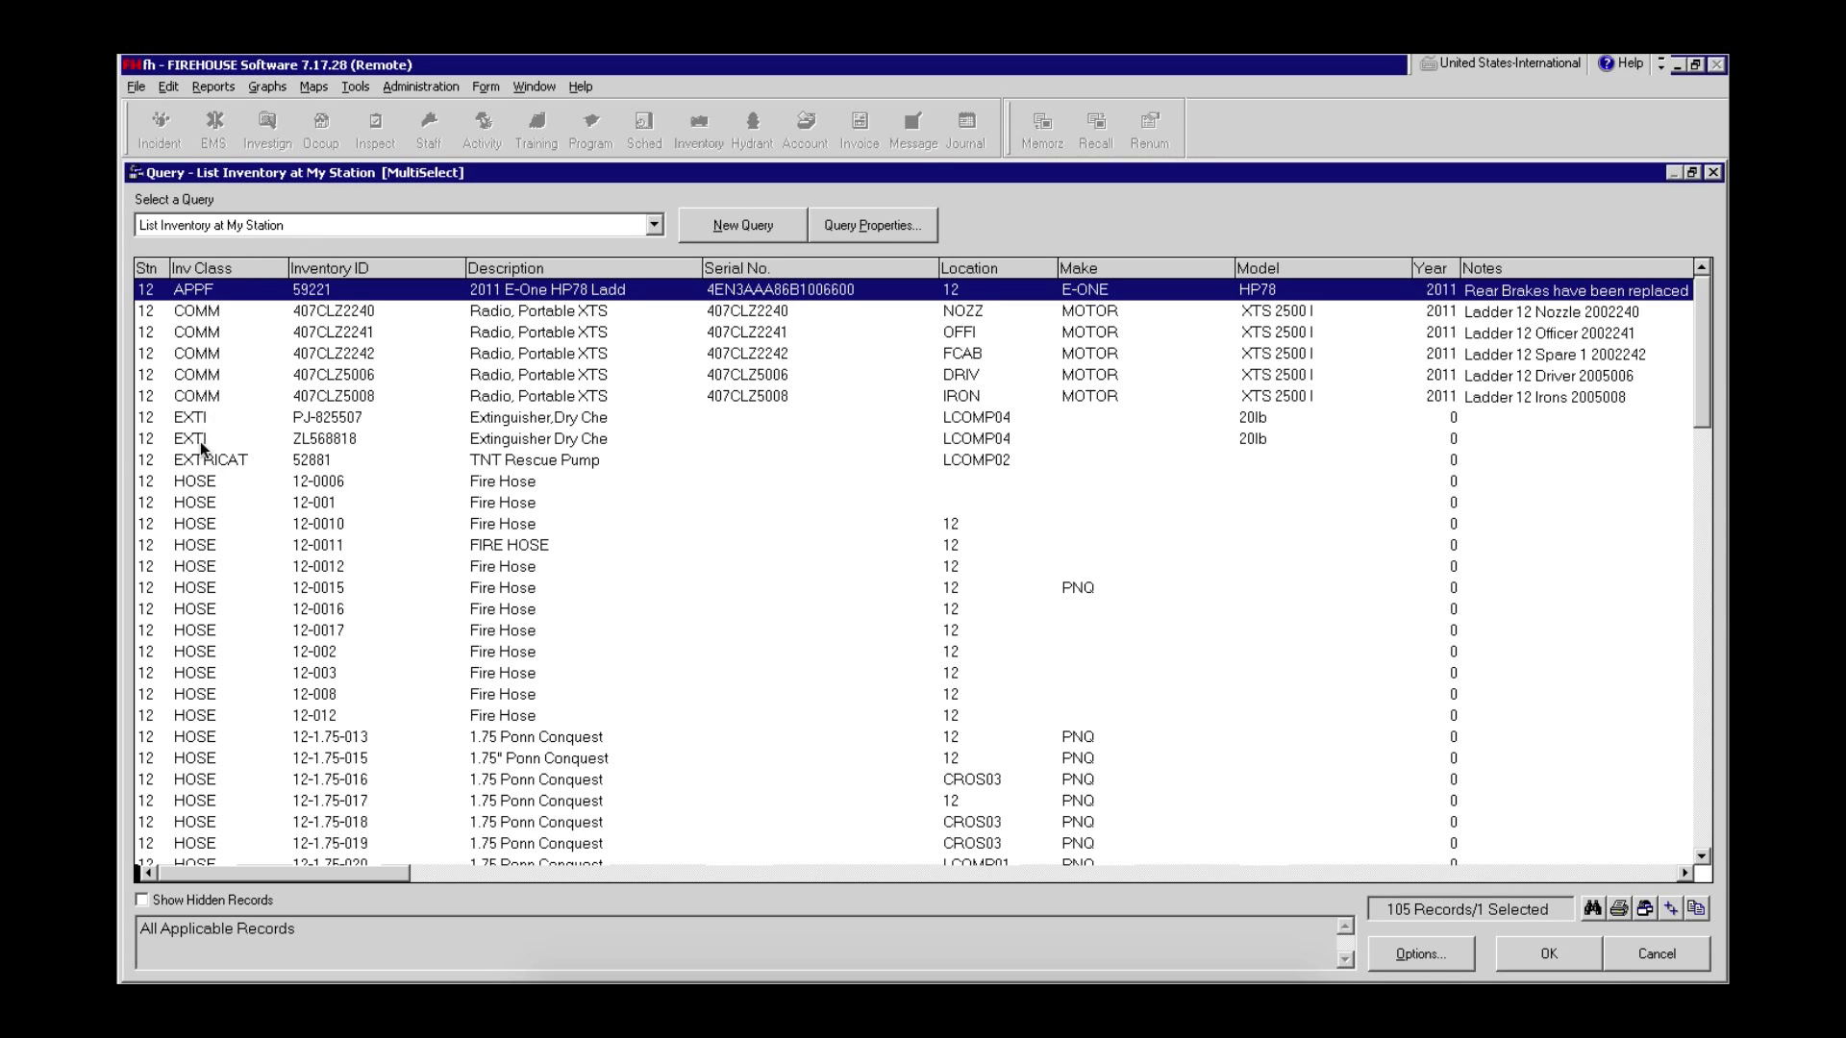
left_click(192, 265)
left_click(505, 271)
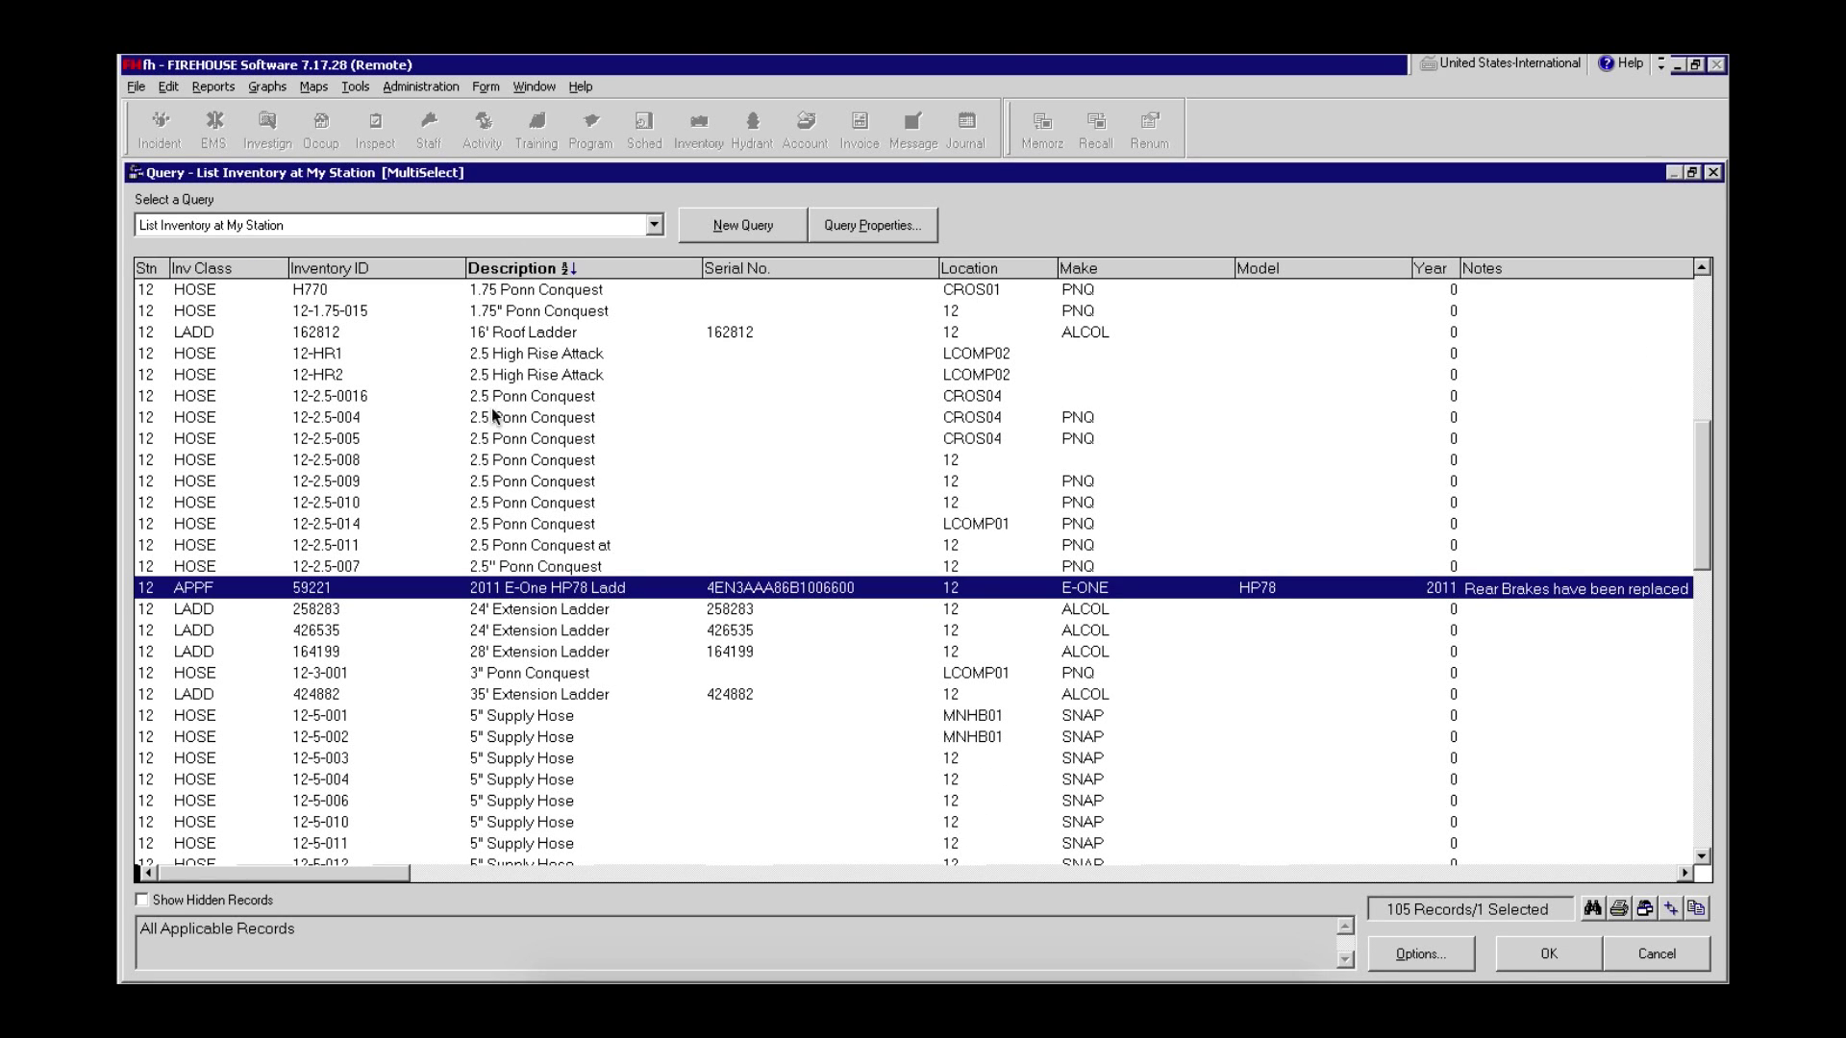
left_click(209, 269)
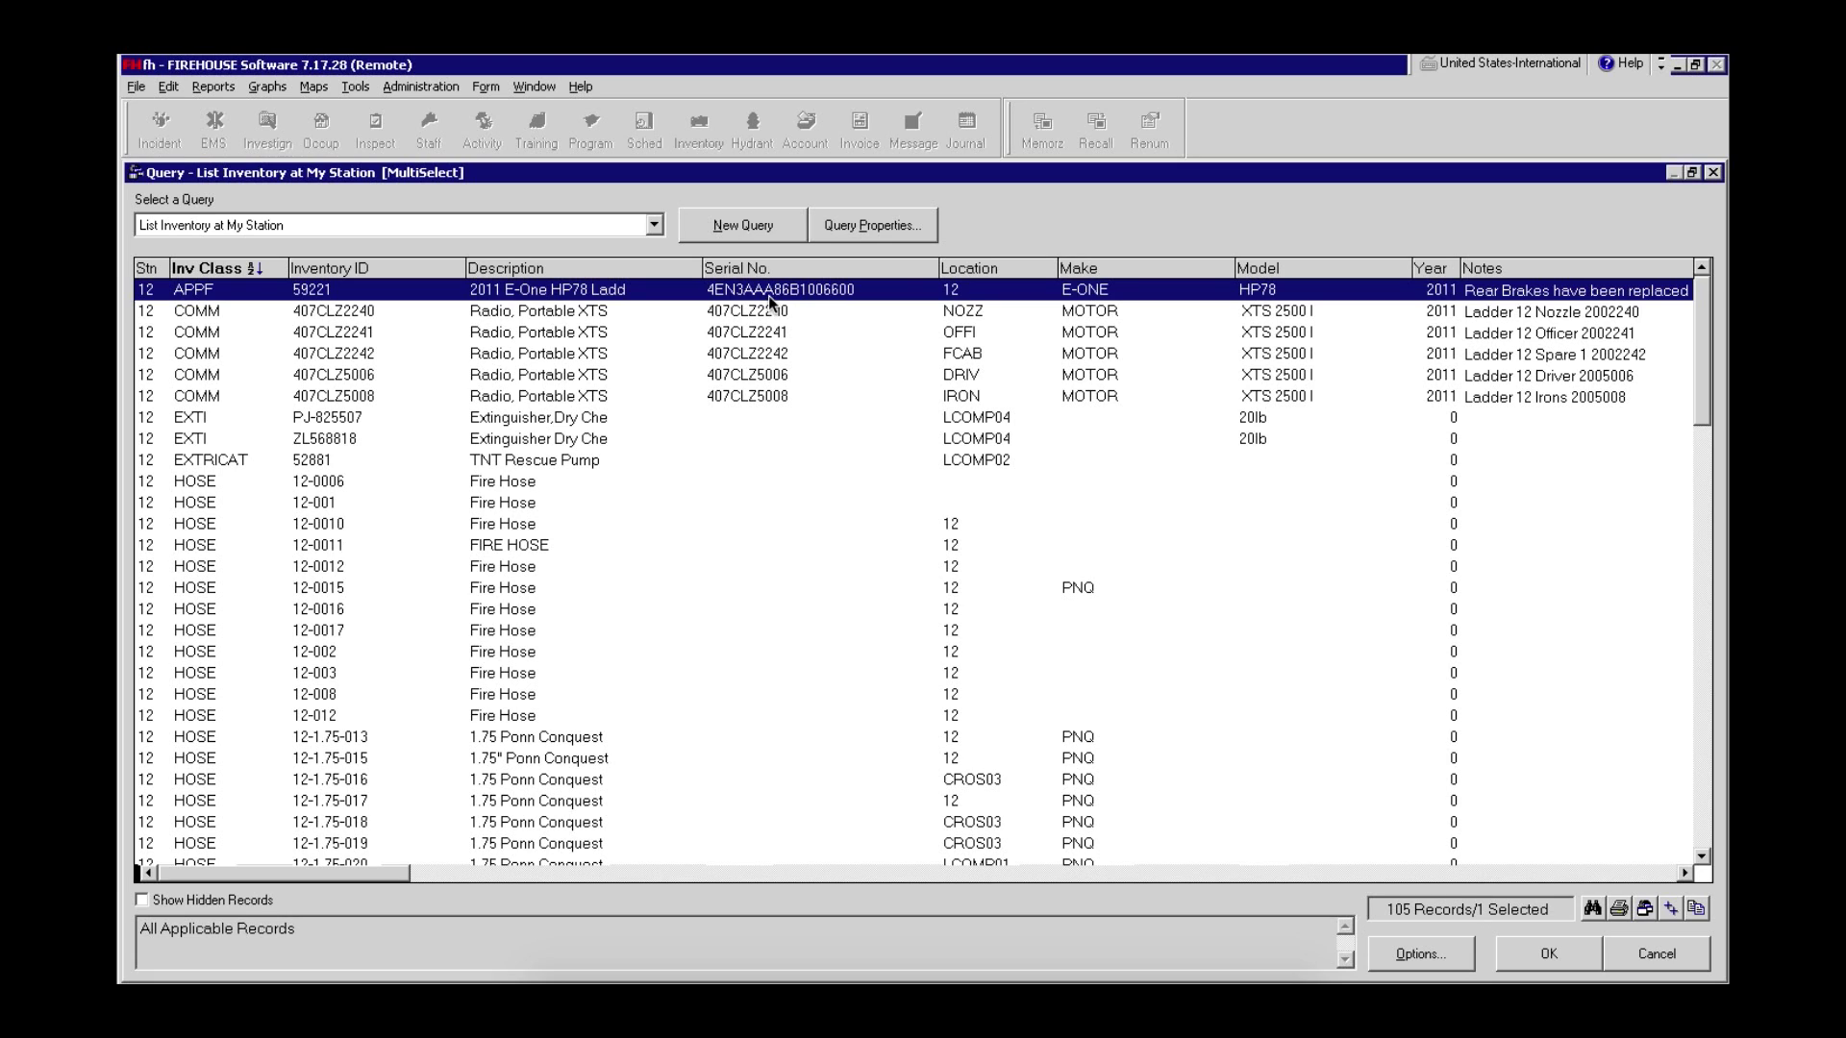
double_click(818, 290)
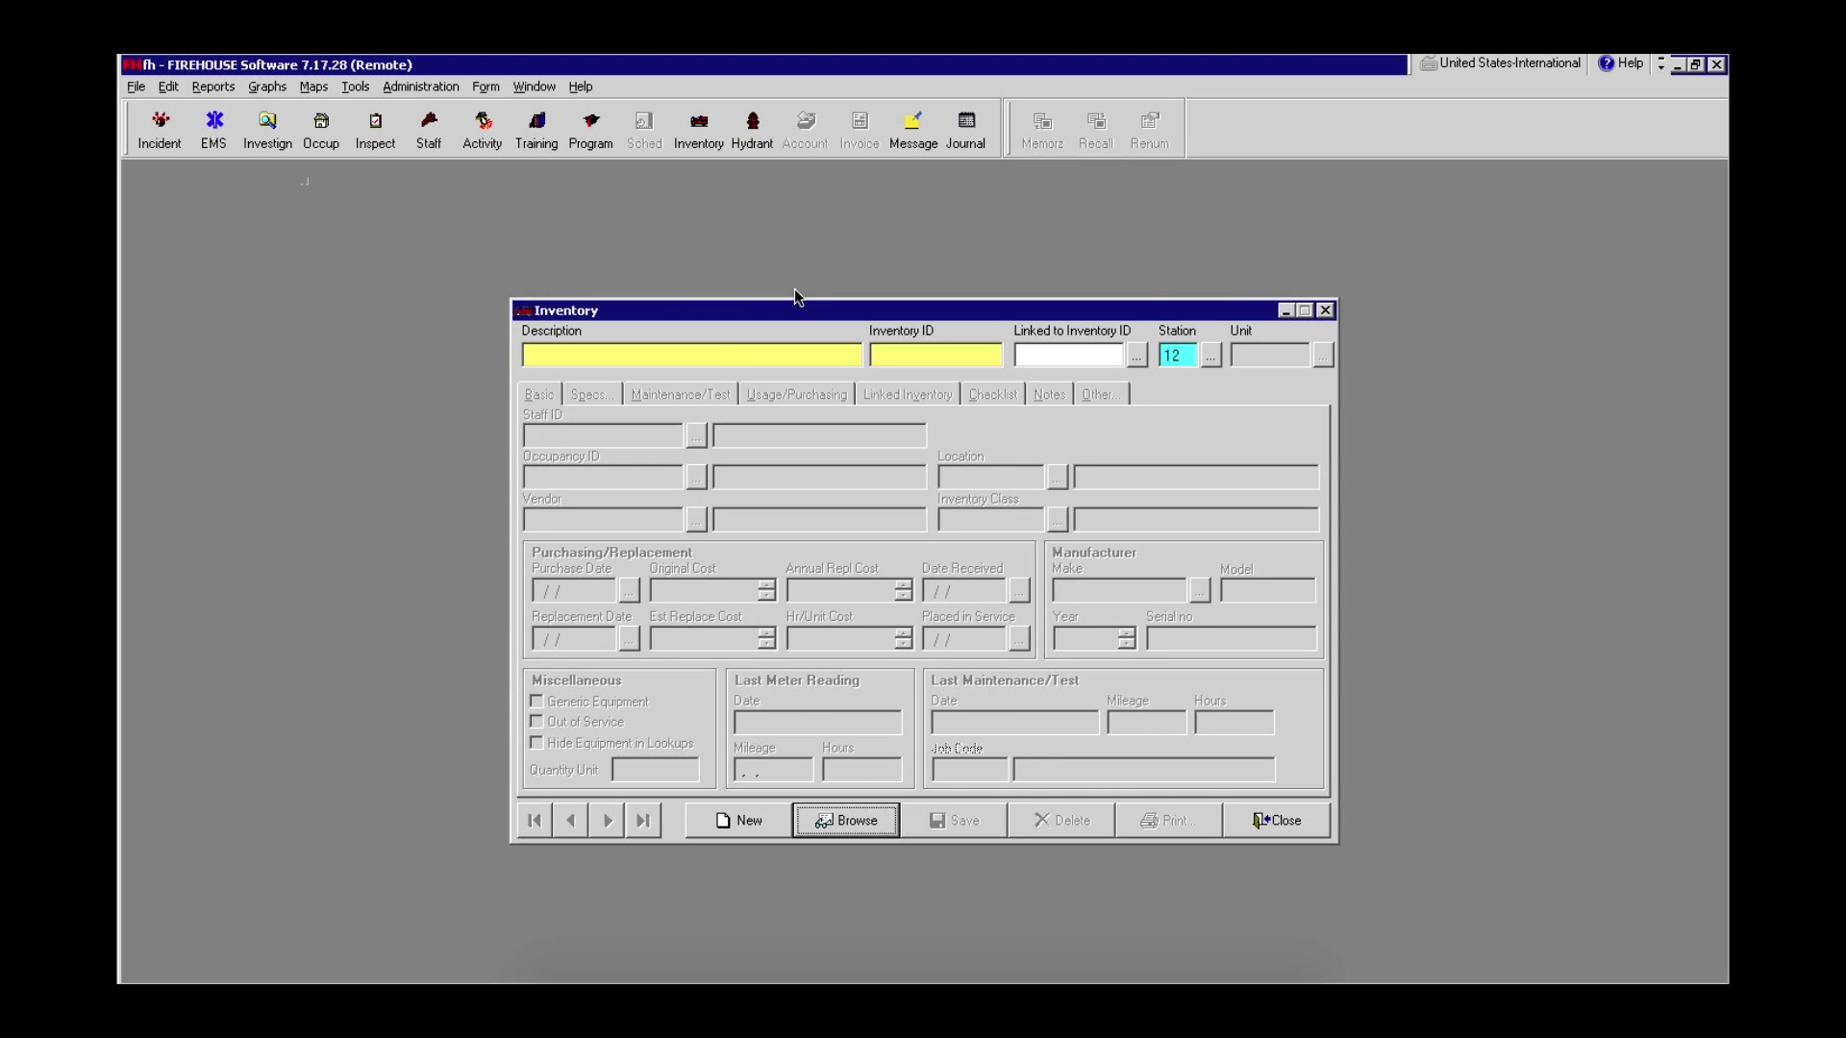
left_click_drag(805, 307, 797, 213)
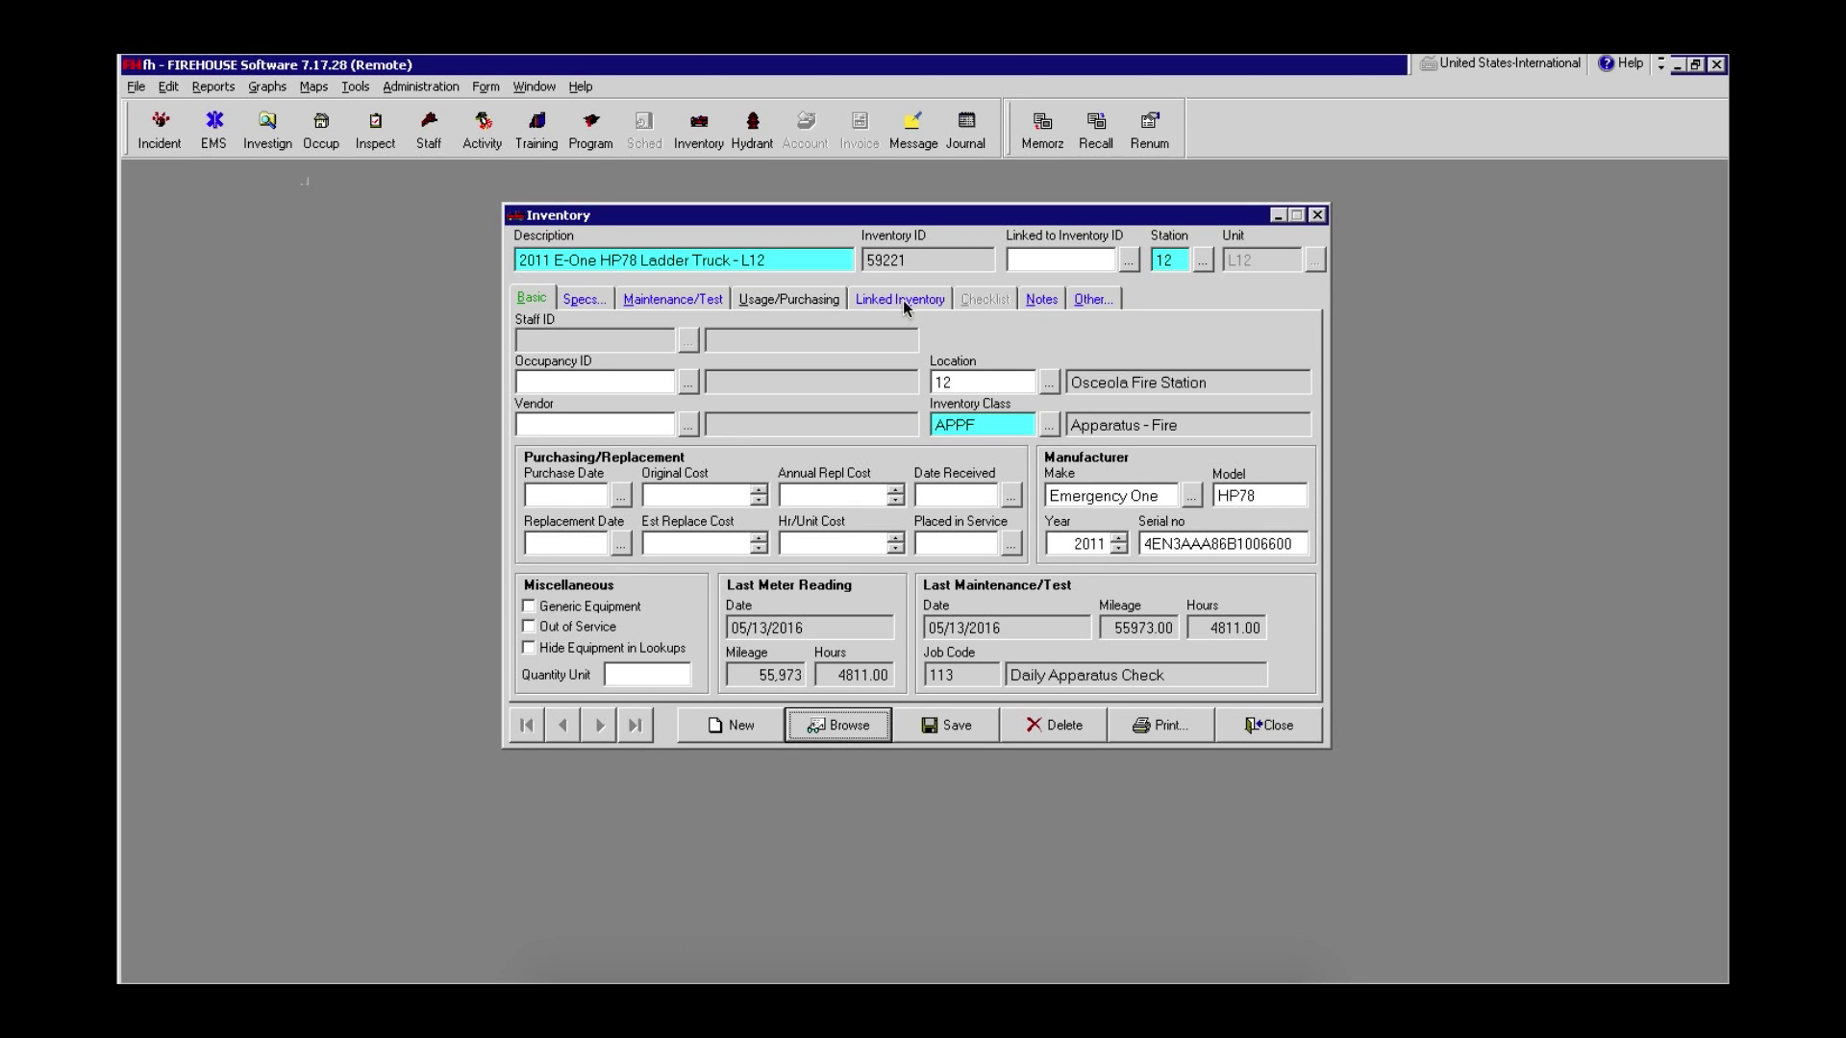
- Load the three portable radio records 407CLZ2240 through 407CLZ2242 together from the station inventory list
left_click(849, 727)
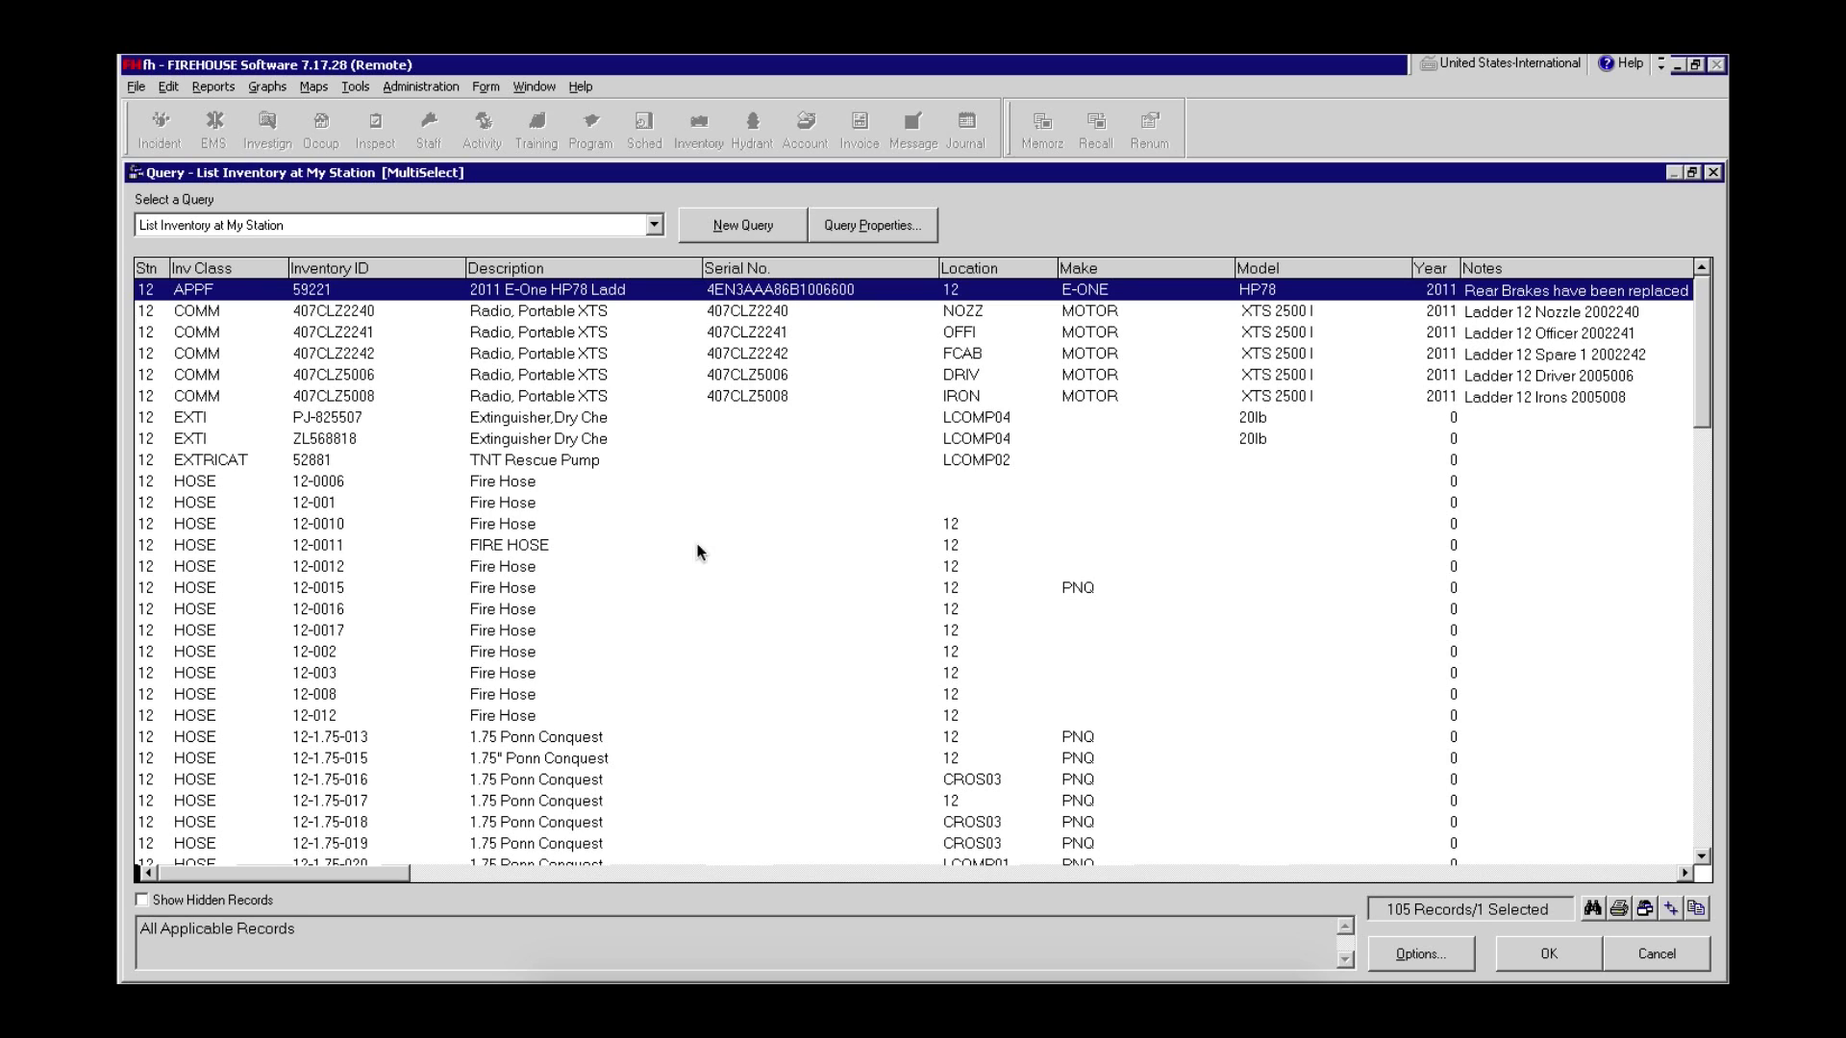
left_click(740, 309)
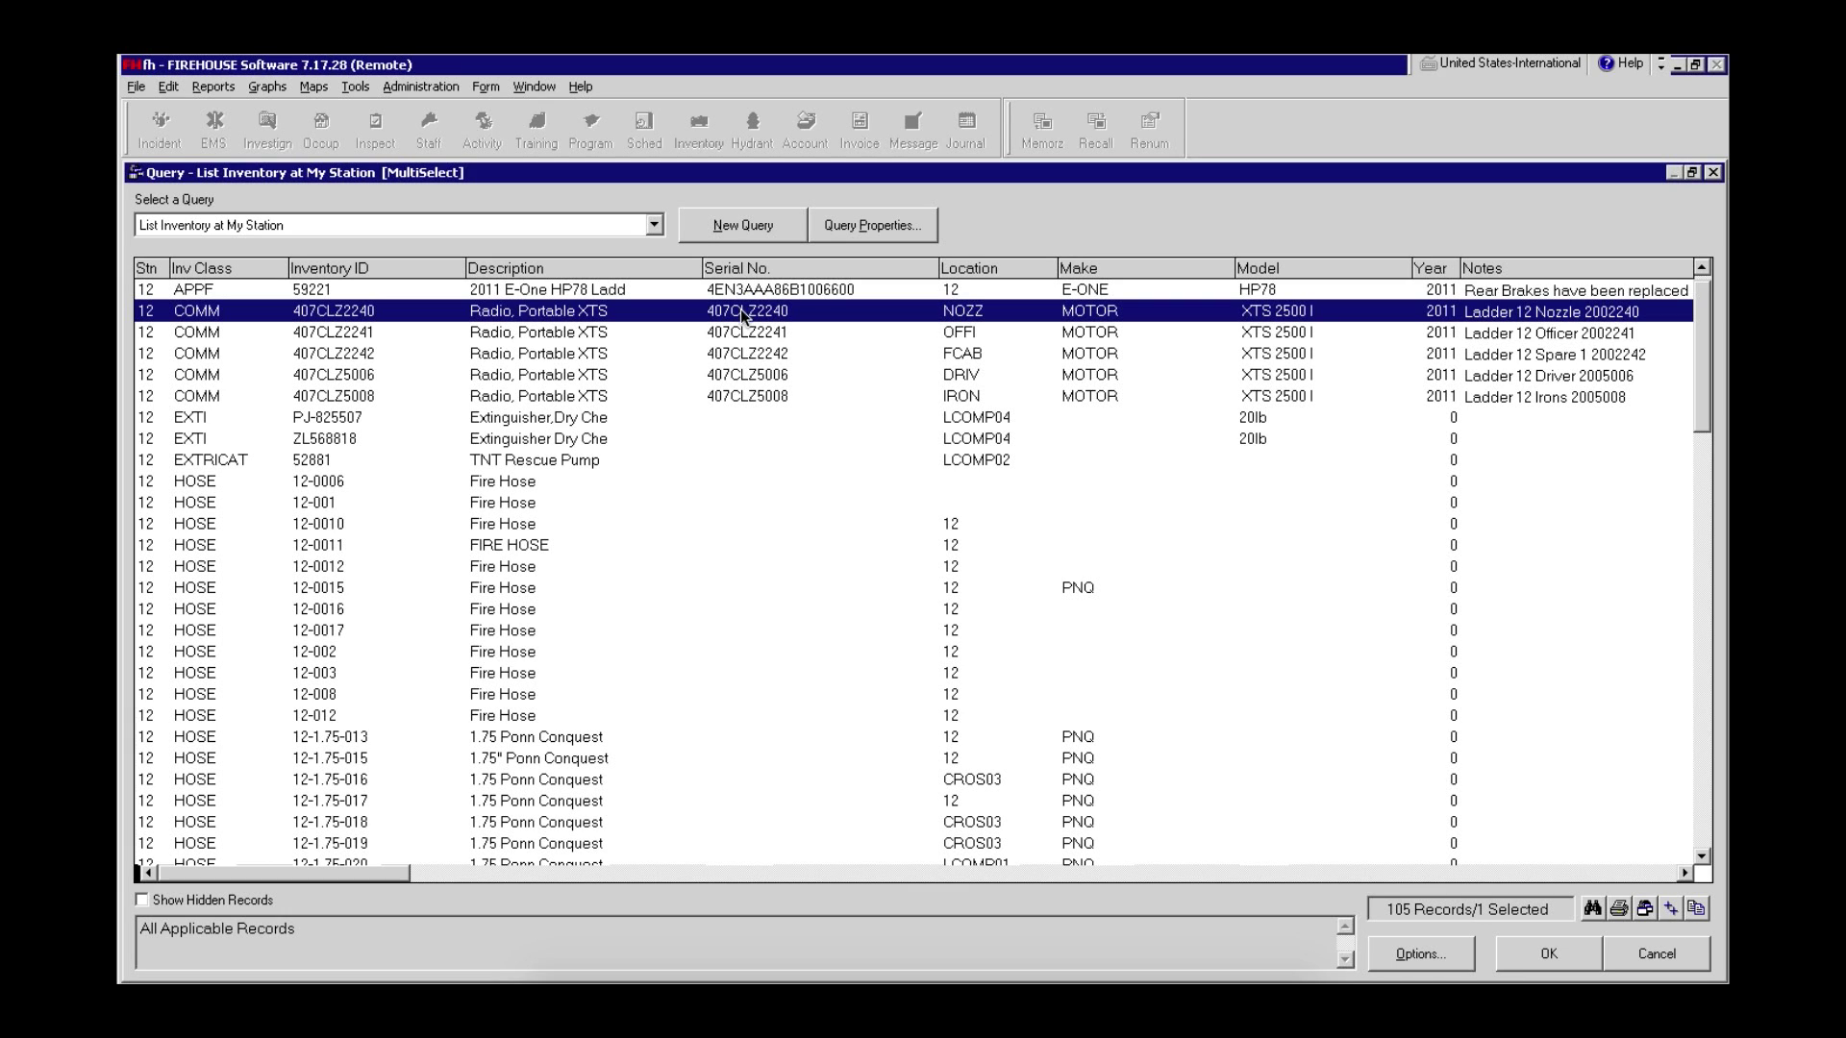
left_click(743, 355, "shift")
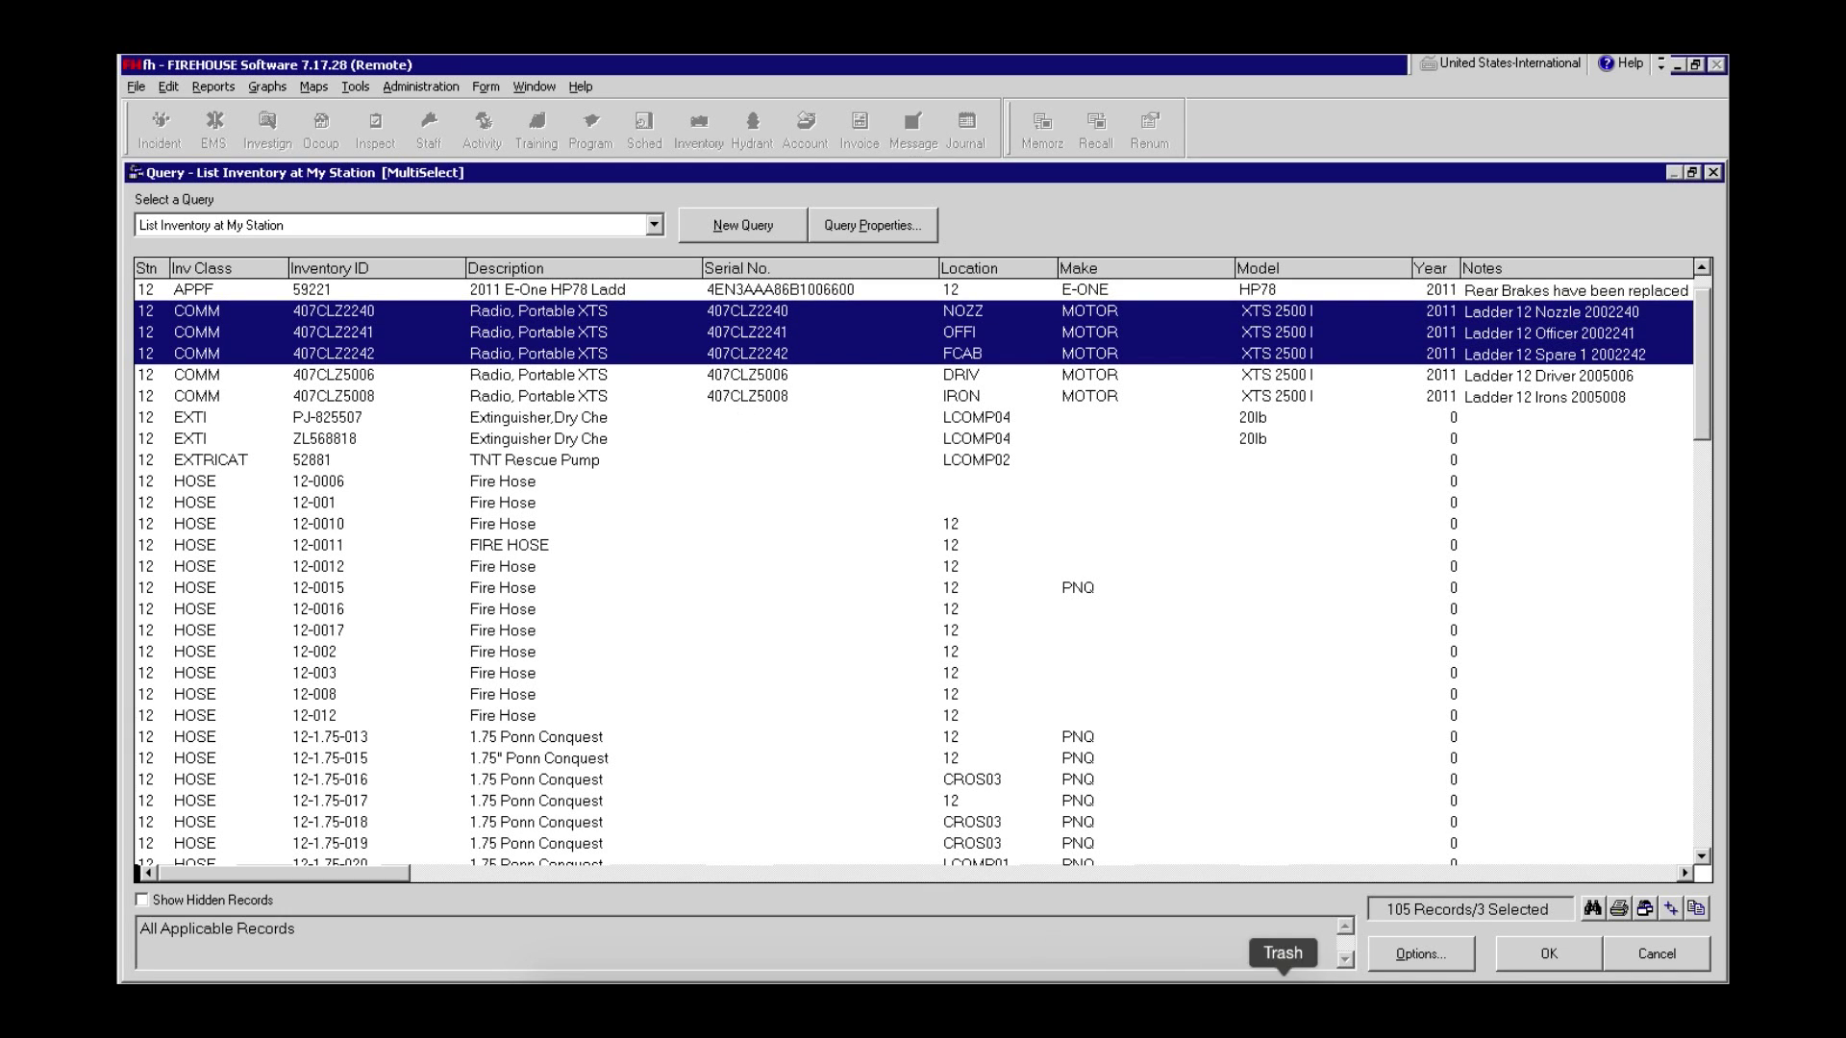
left_click(1545, 954)
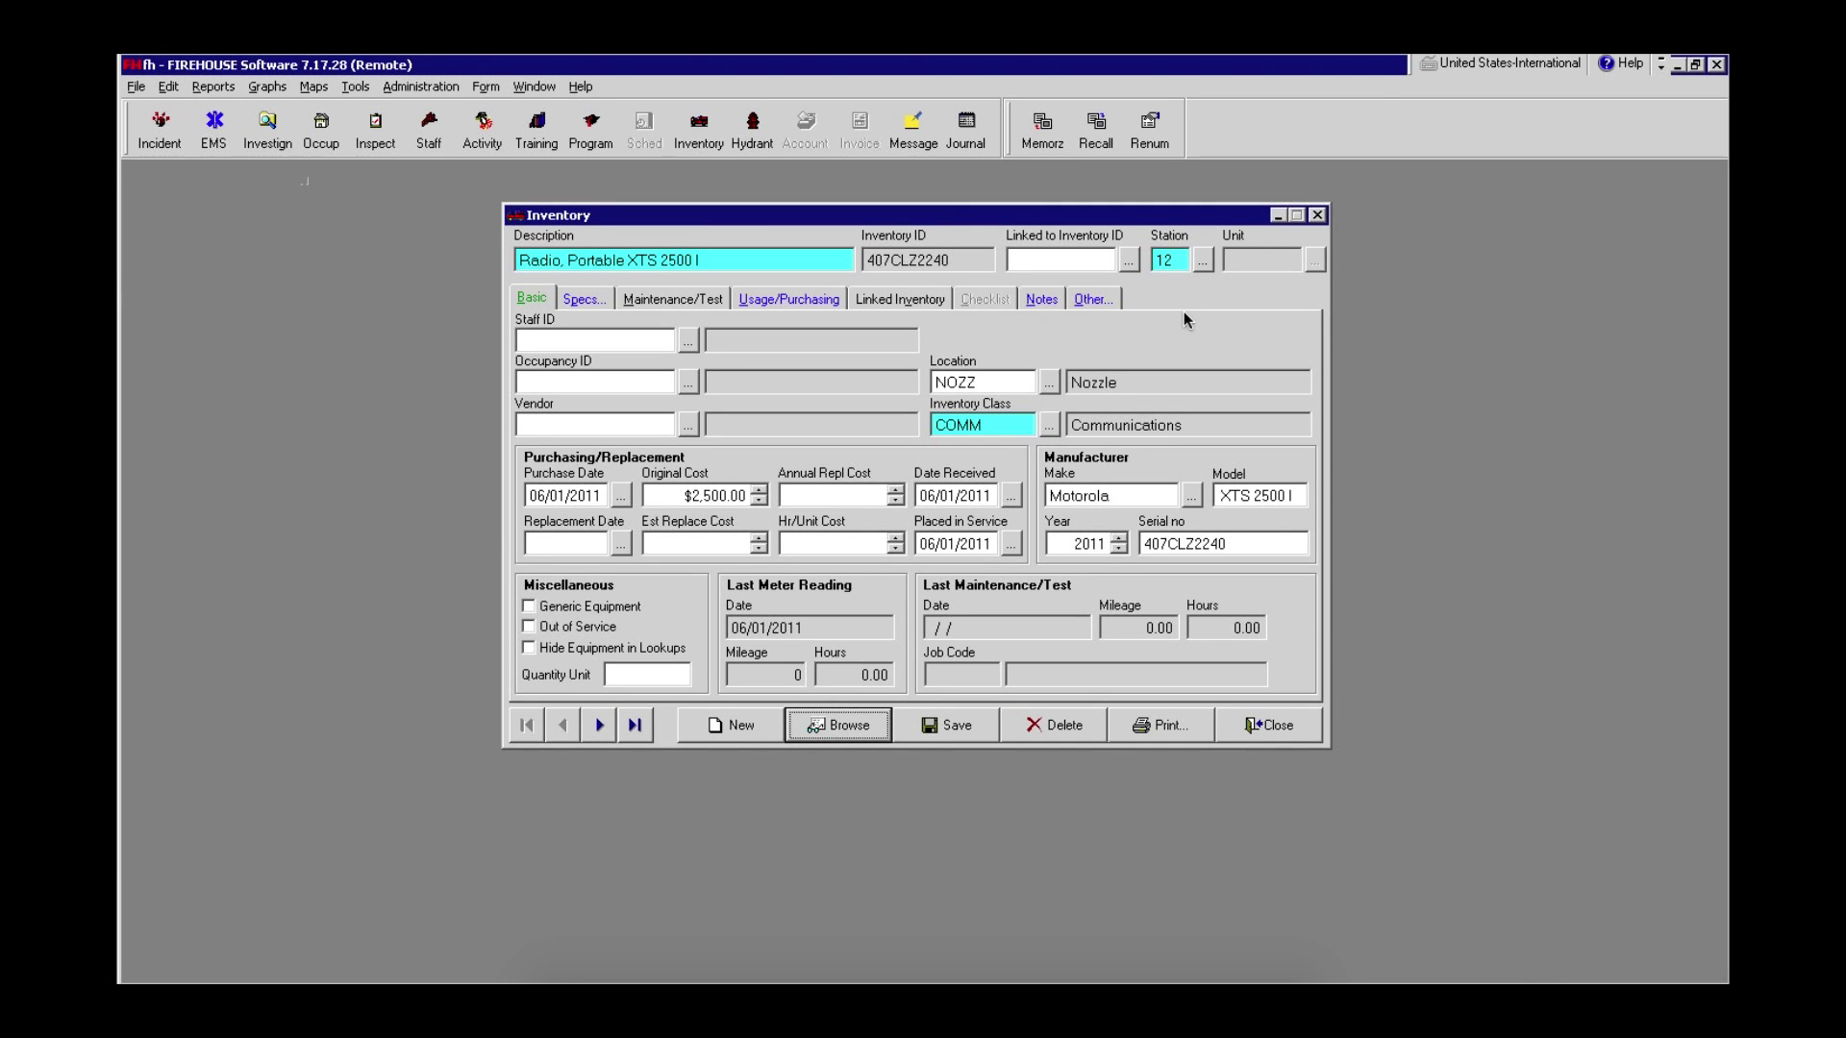
- Link radio 407CLZ2240 to inventory ID 59221 and choose NOZZ (Nozzle) as its equipment location
left_click(1041, 261)
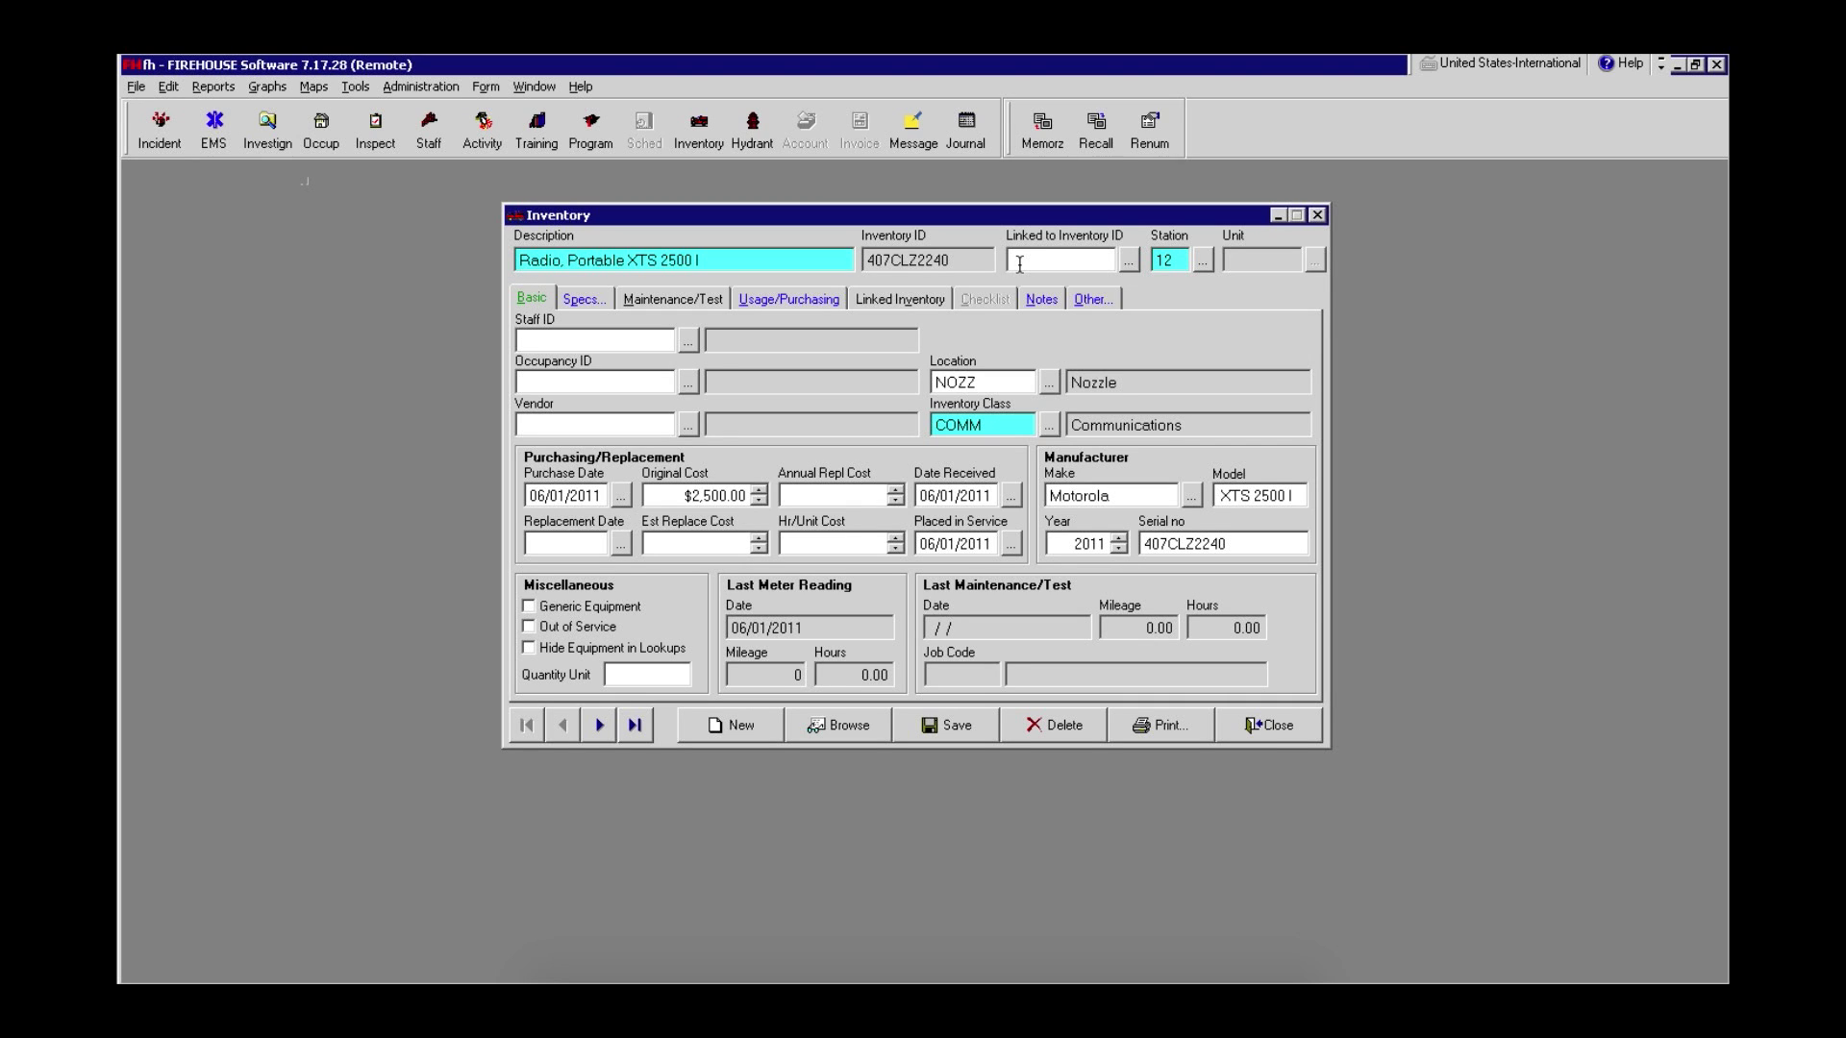
type("59221")
double_click(1001, 384)
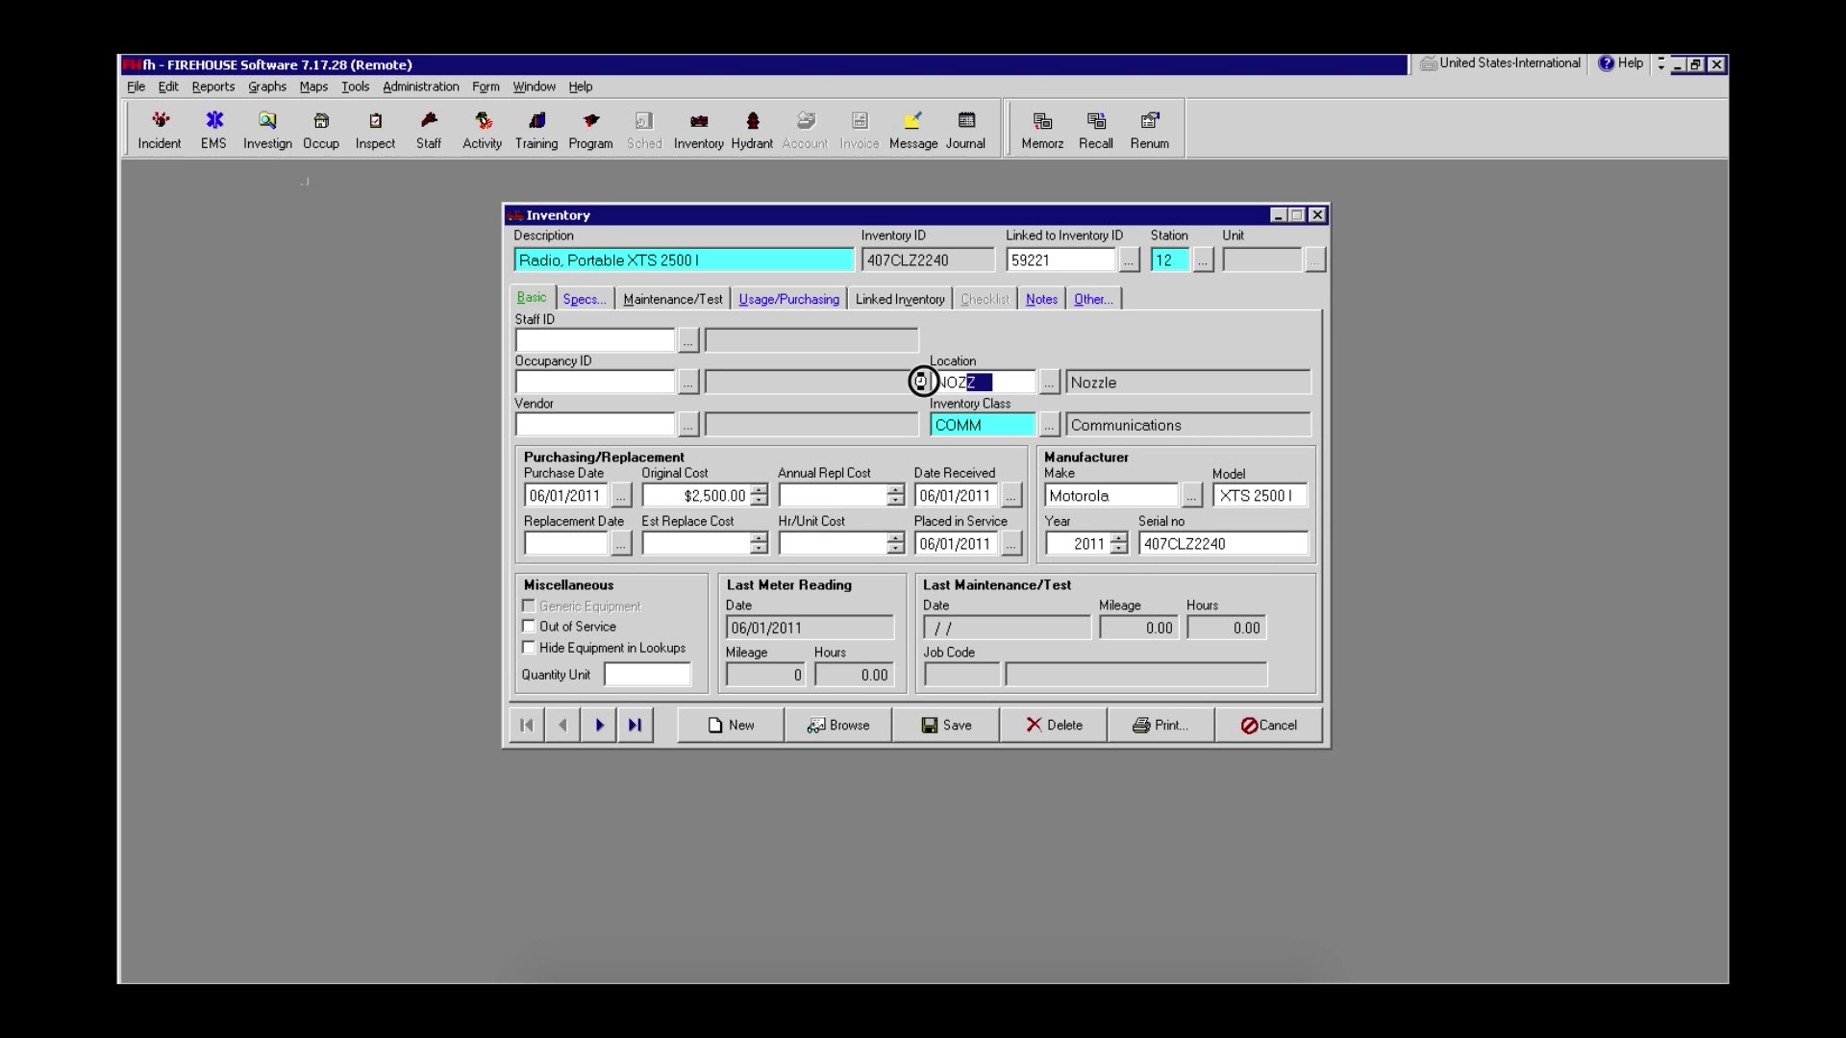
left_click(1048, 384)
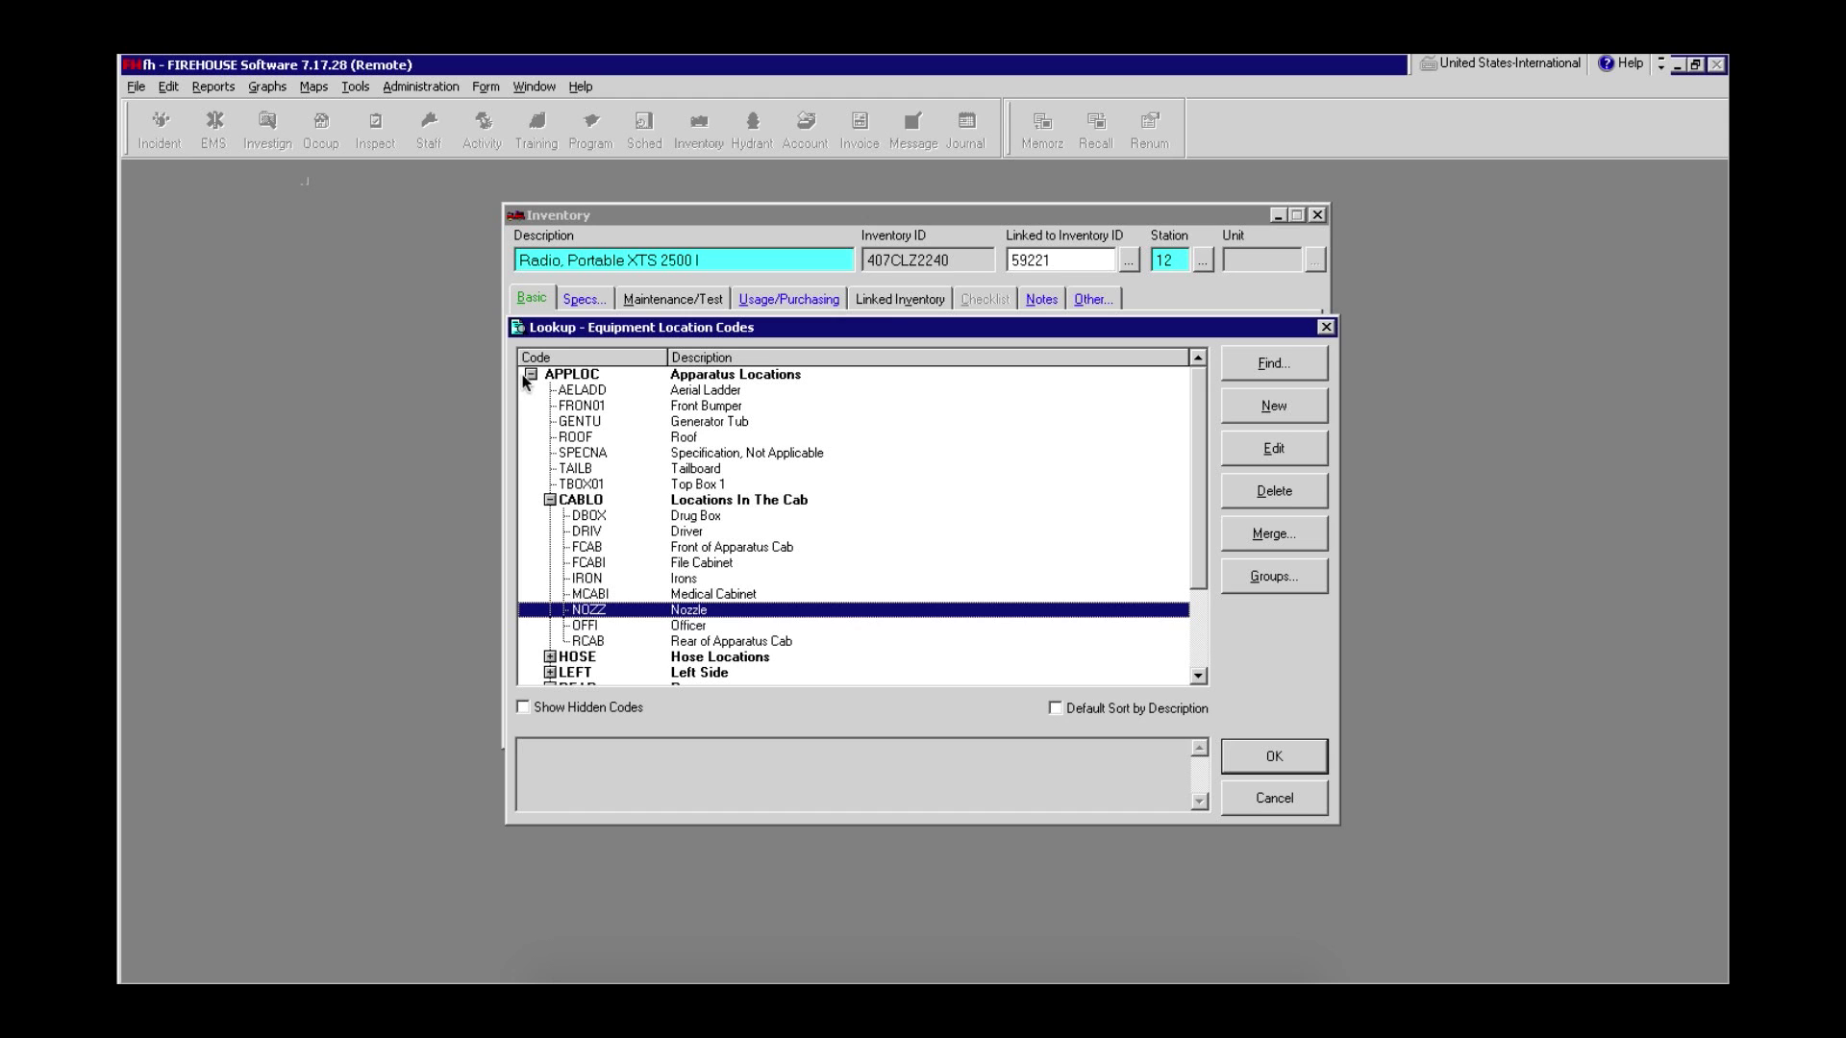
scroll(859, 483, "down", 3)
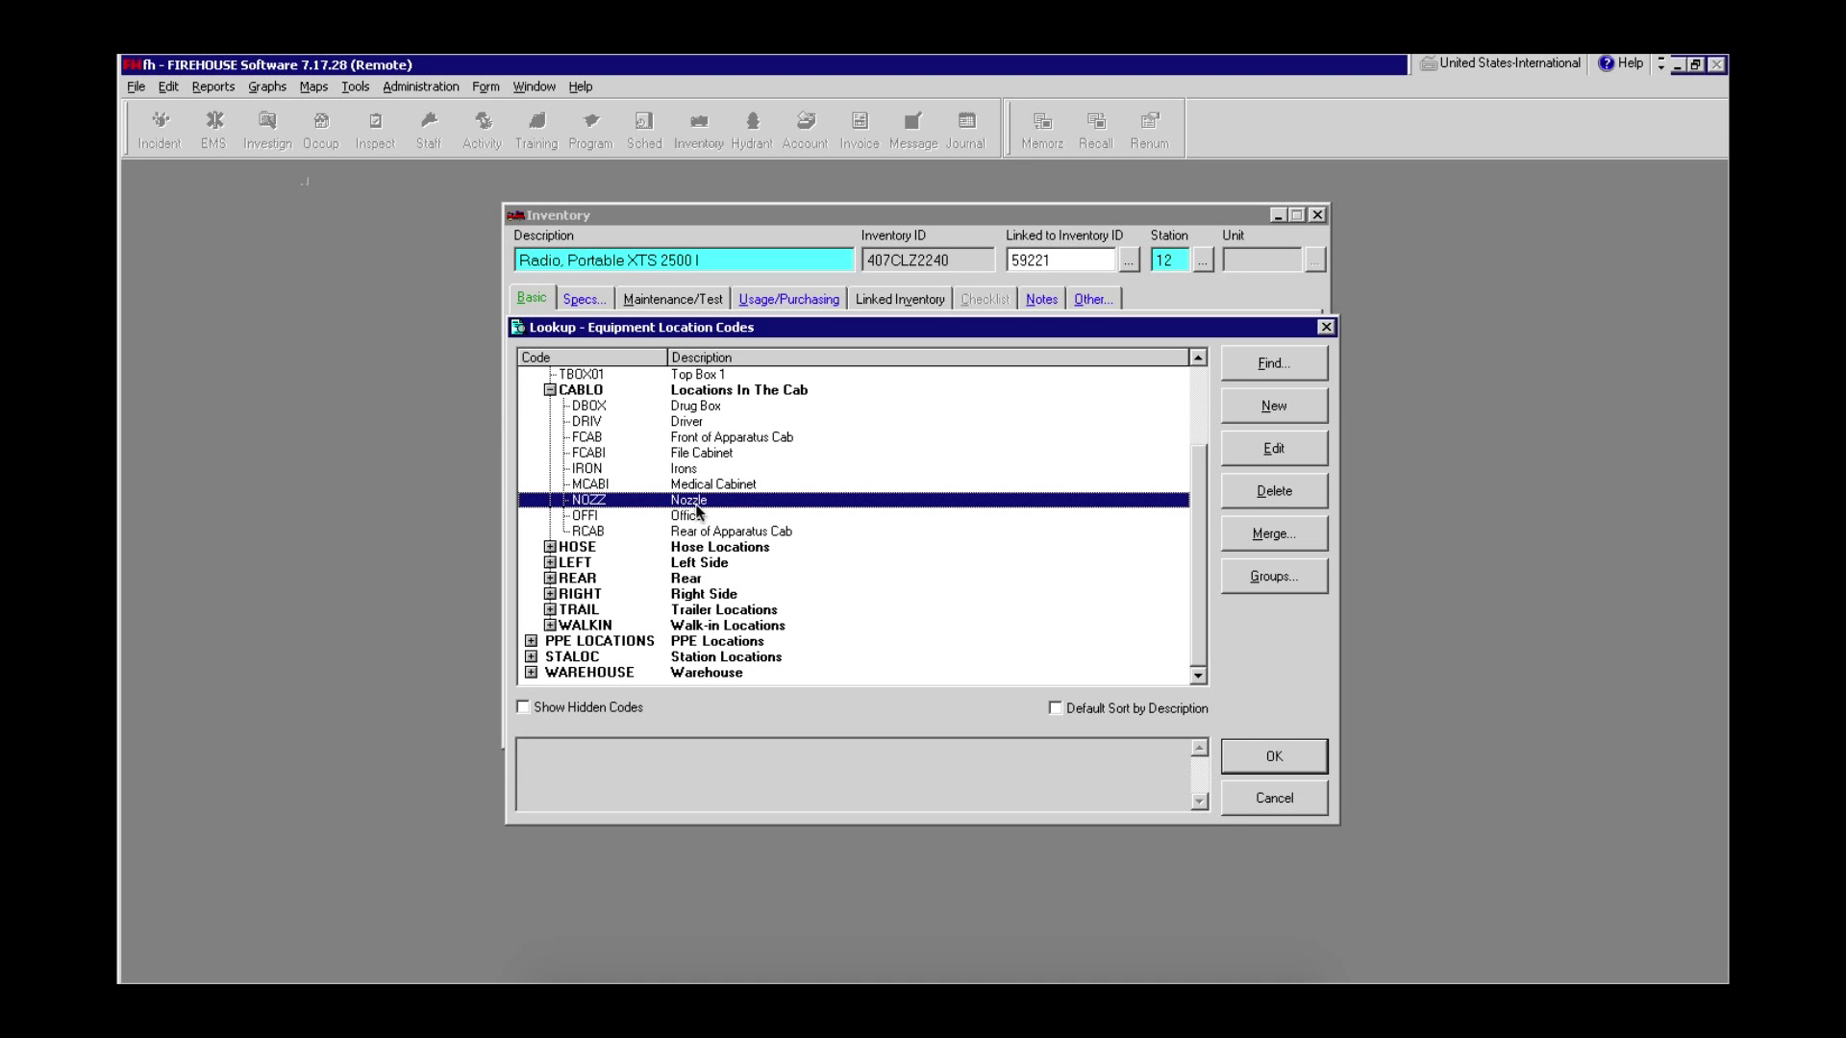
left_click(1274, 761)
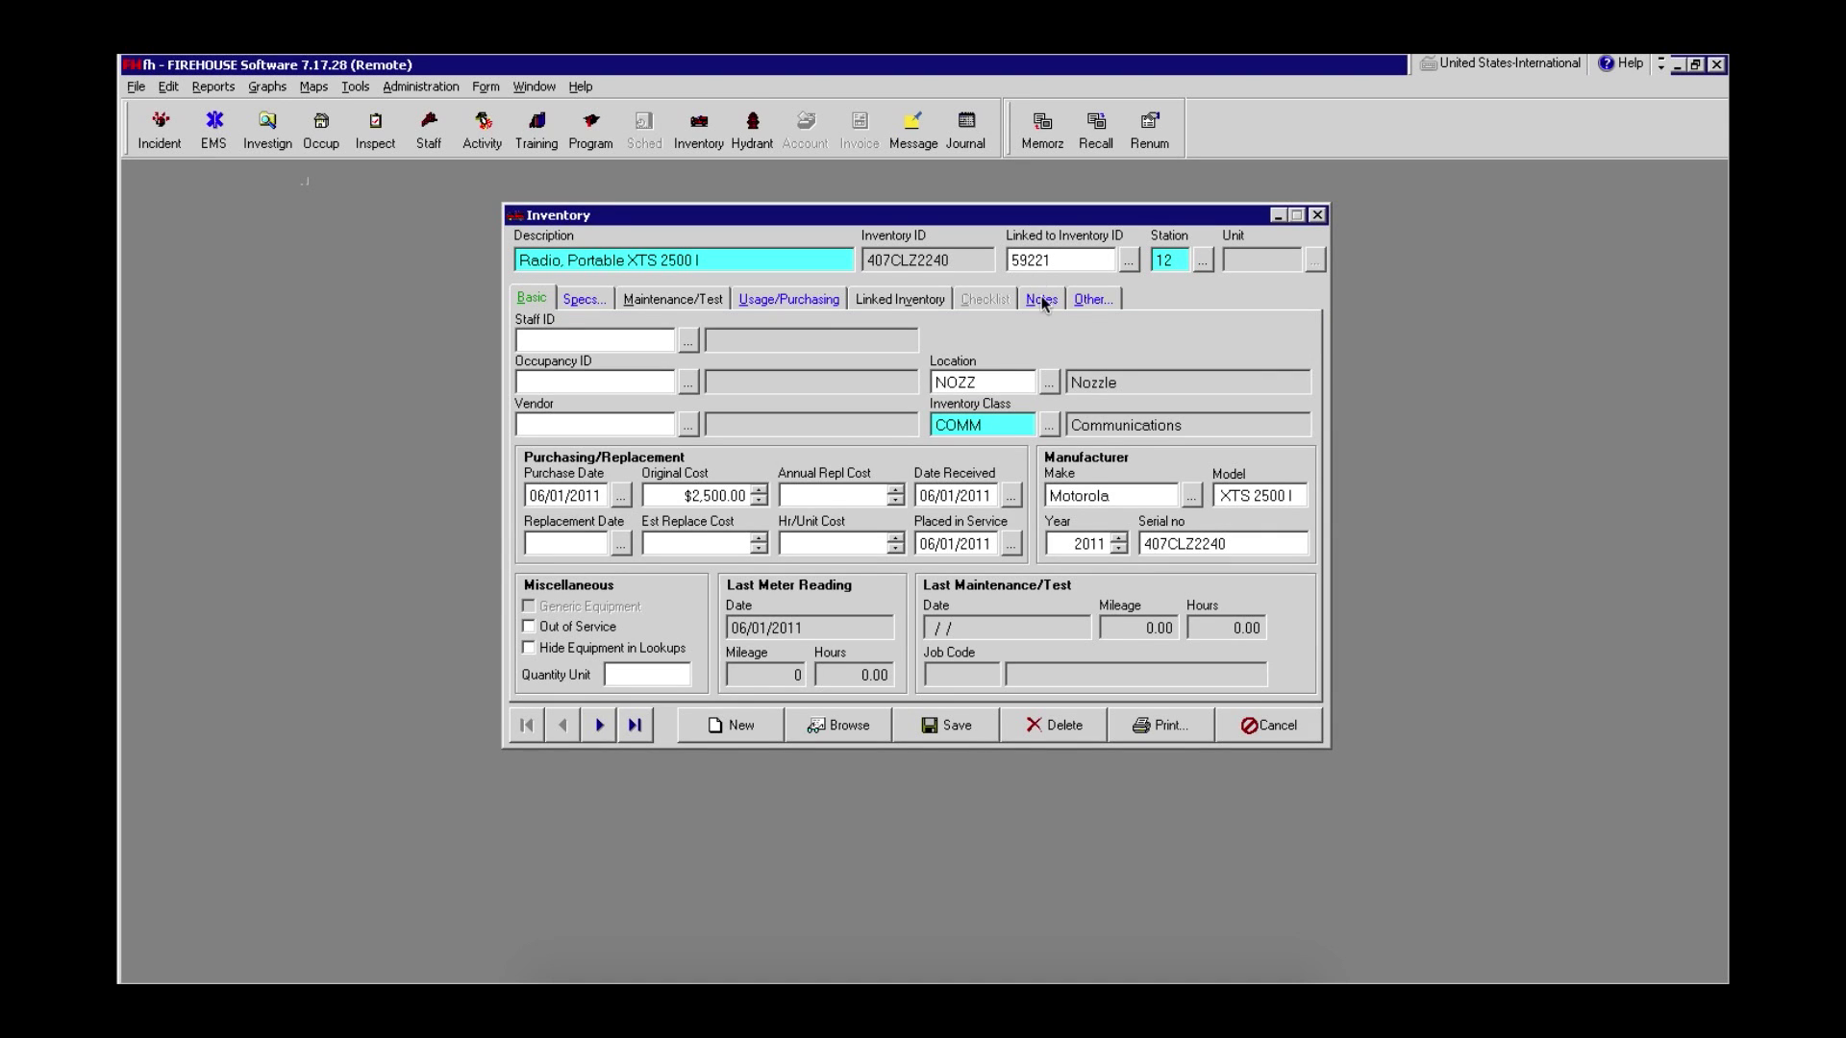
- Check the notes of radio 407CLZ2240 for its assigned riding position and save the record
left_click(1044, 300)
left_click(701, 331)
left_click_drag(701, 331, 494, 330)
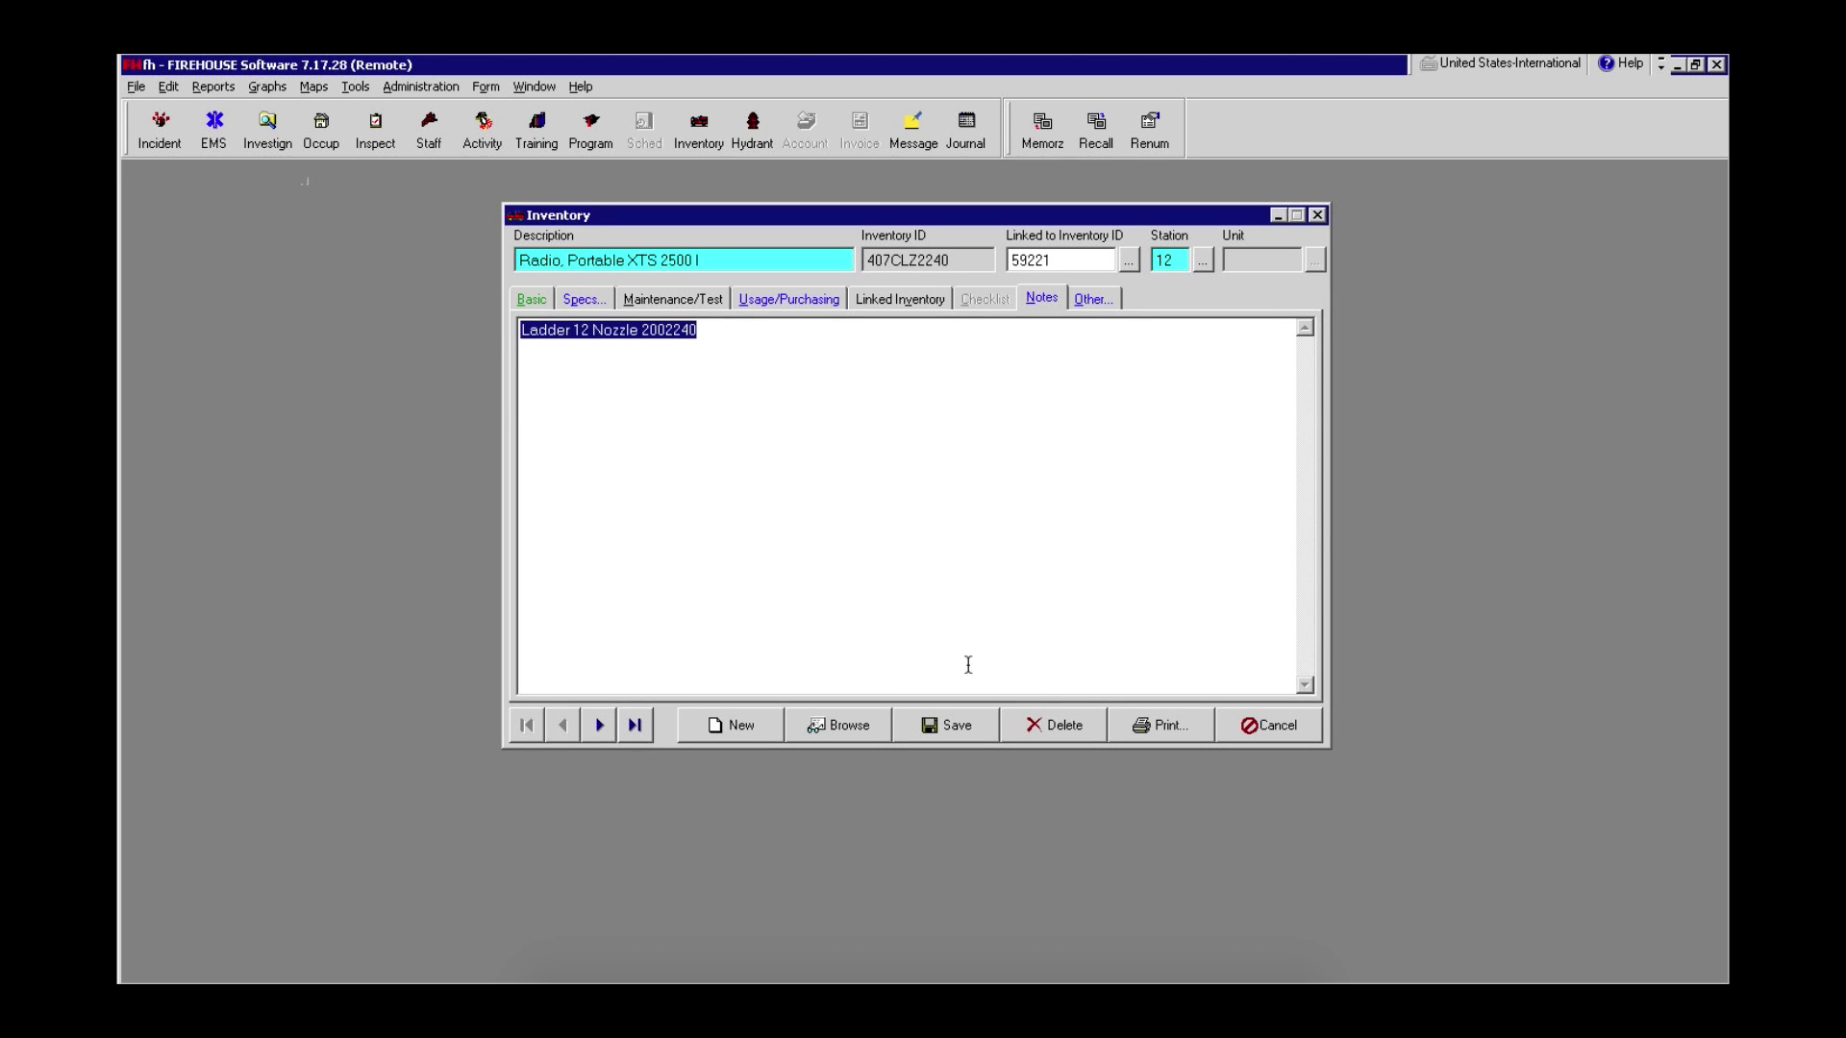
left_click(959, 728)
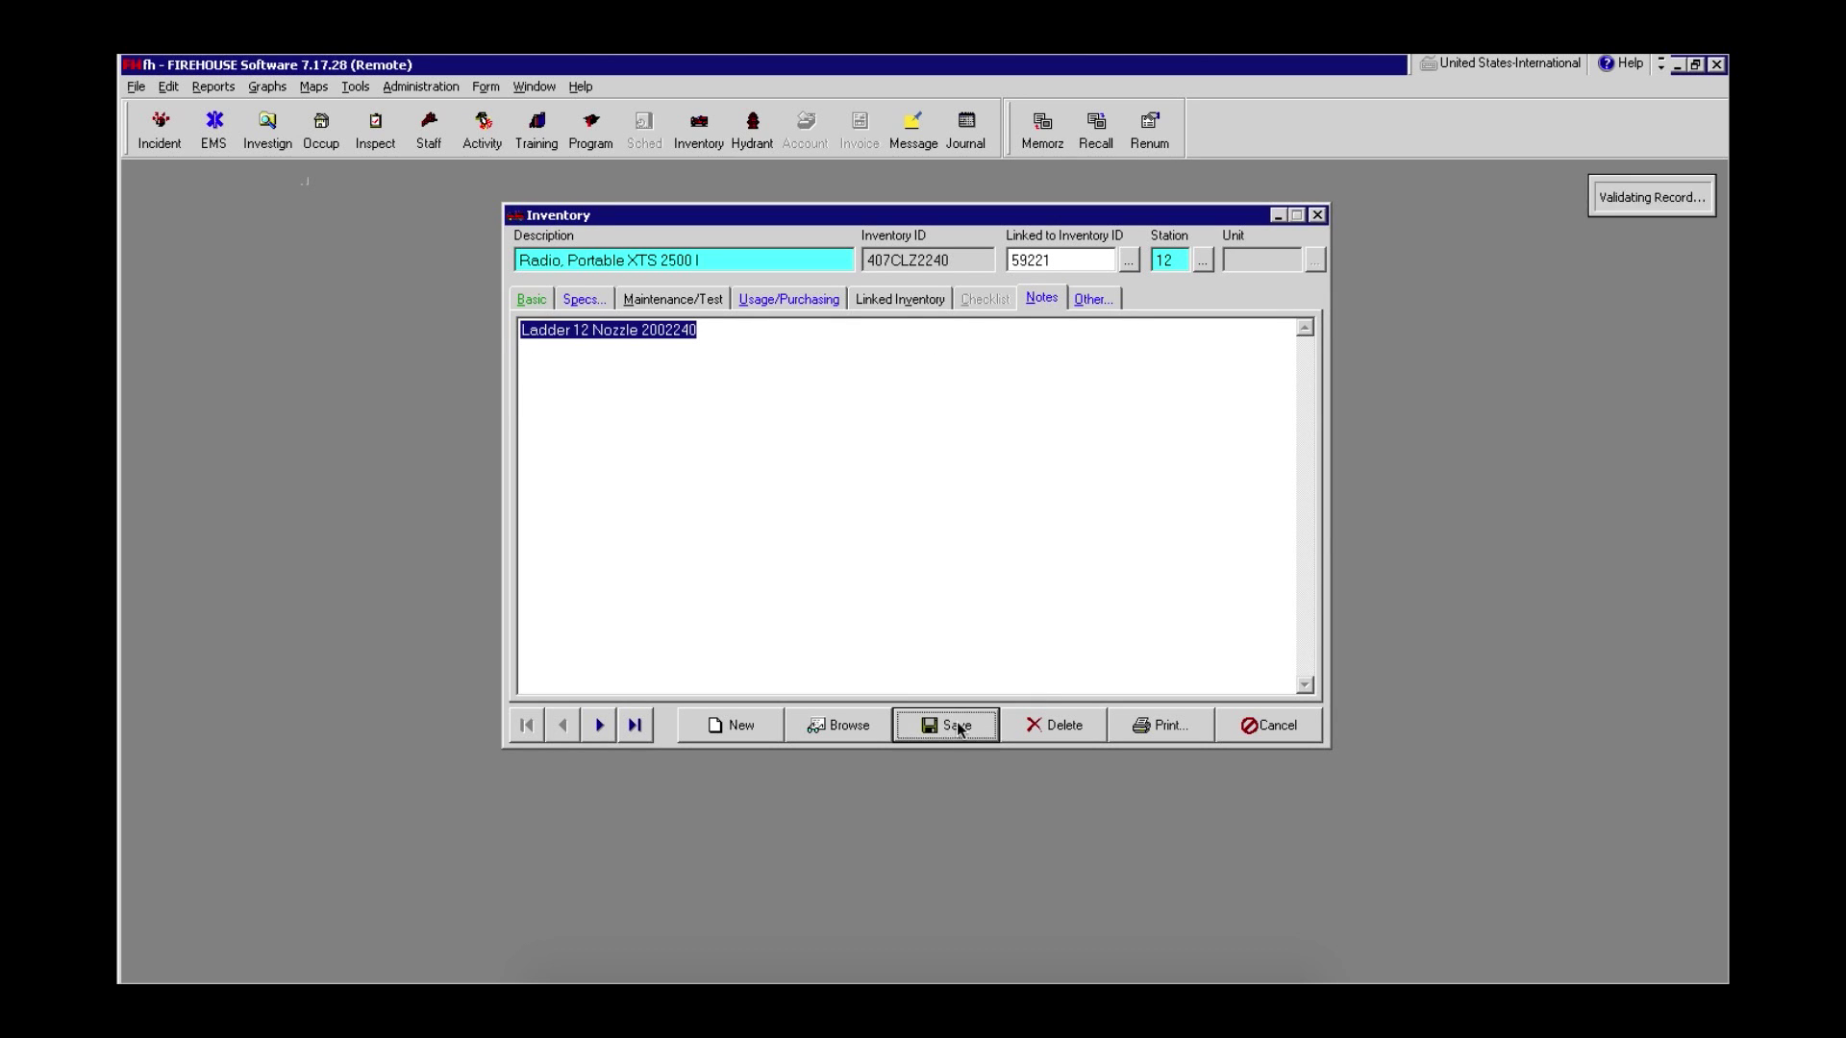
- Link radio 407CLZ2241 to the ladder truck, inventory ID 59221, with location OFFI (Officer), and save the record
left_click(600, 727)
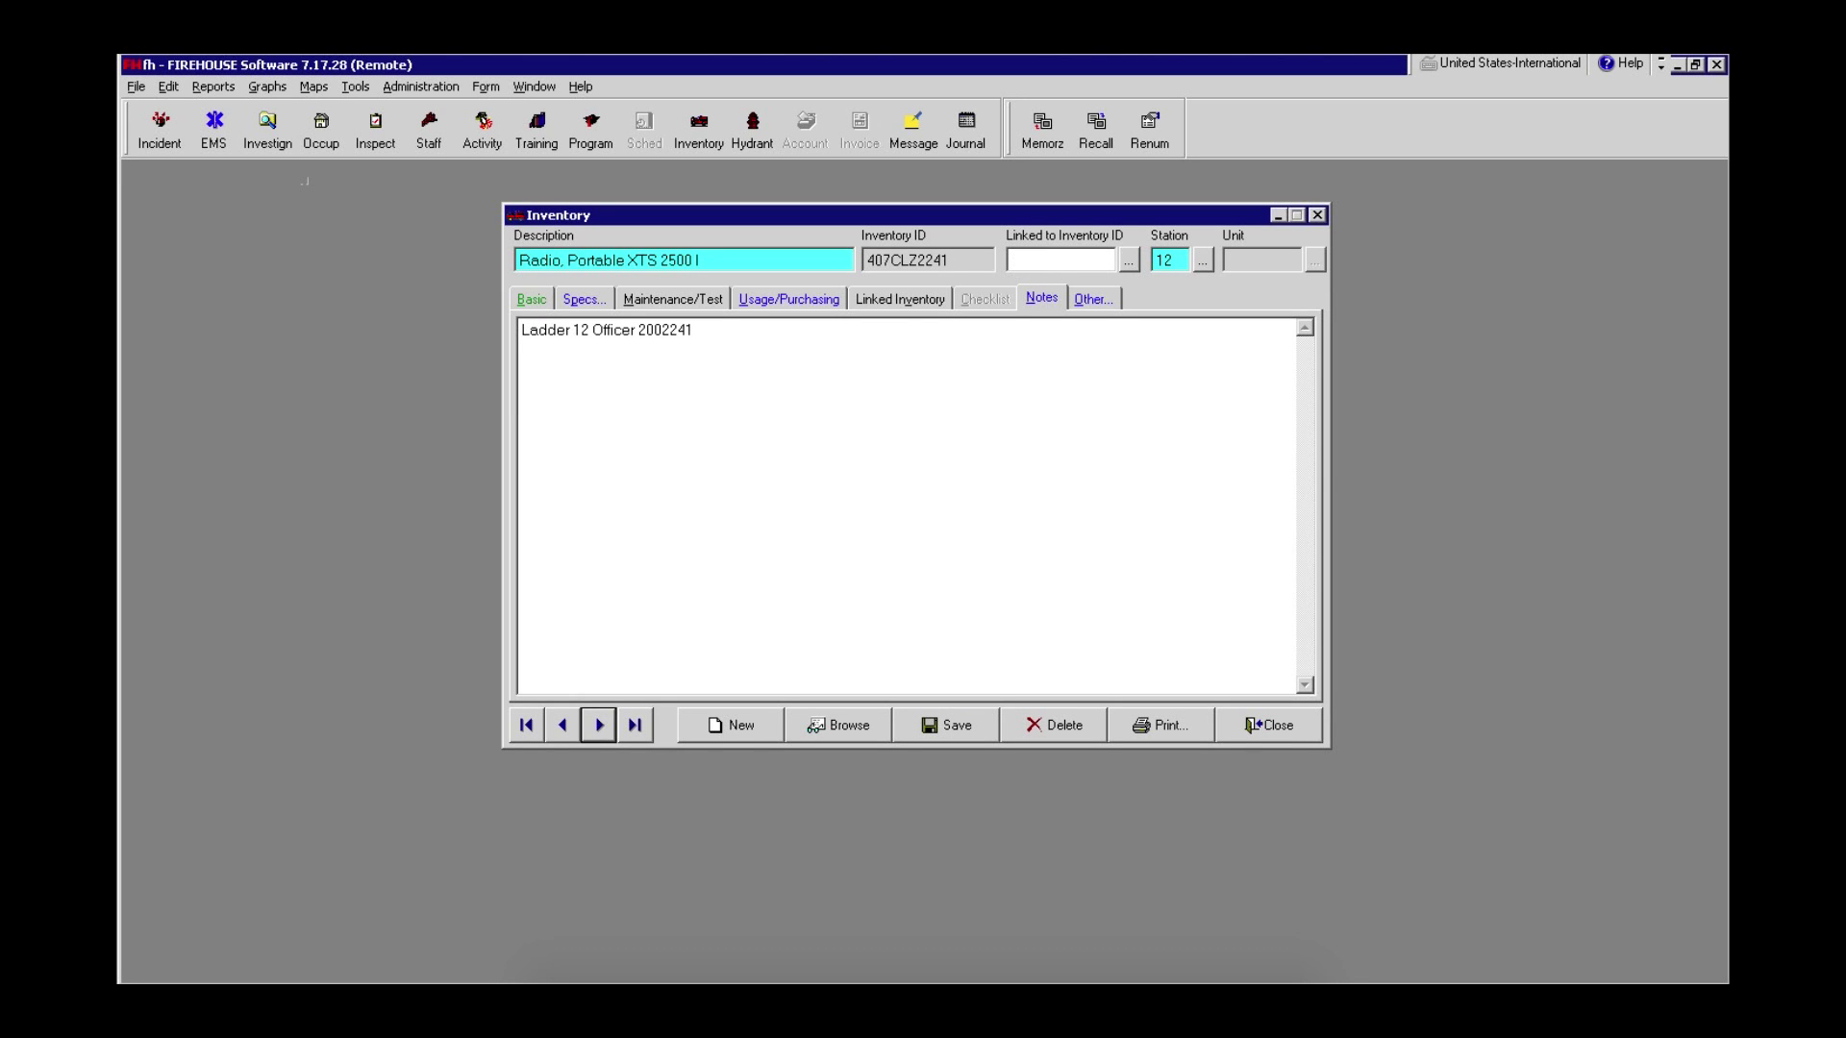
left_click(531, 299)
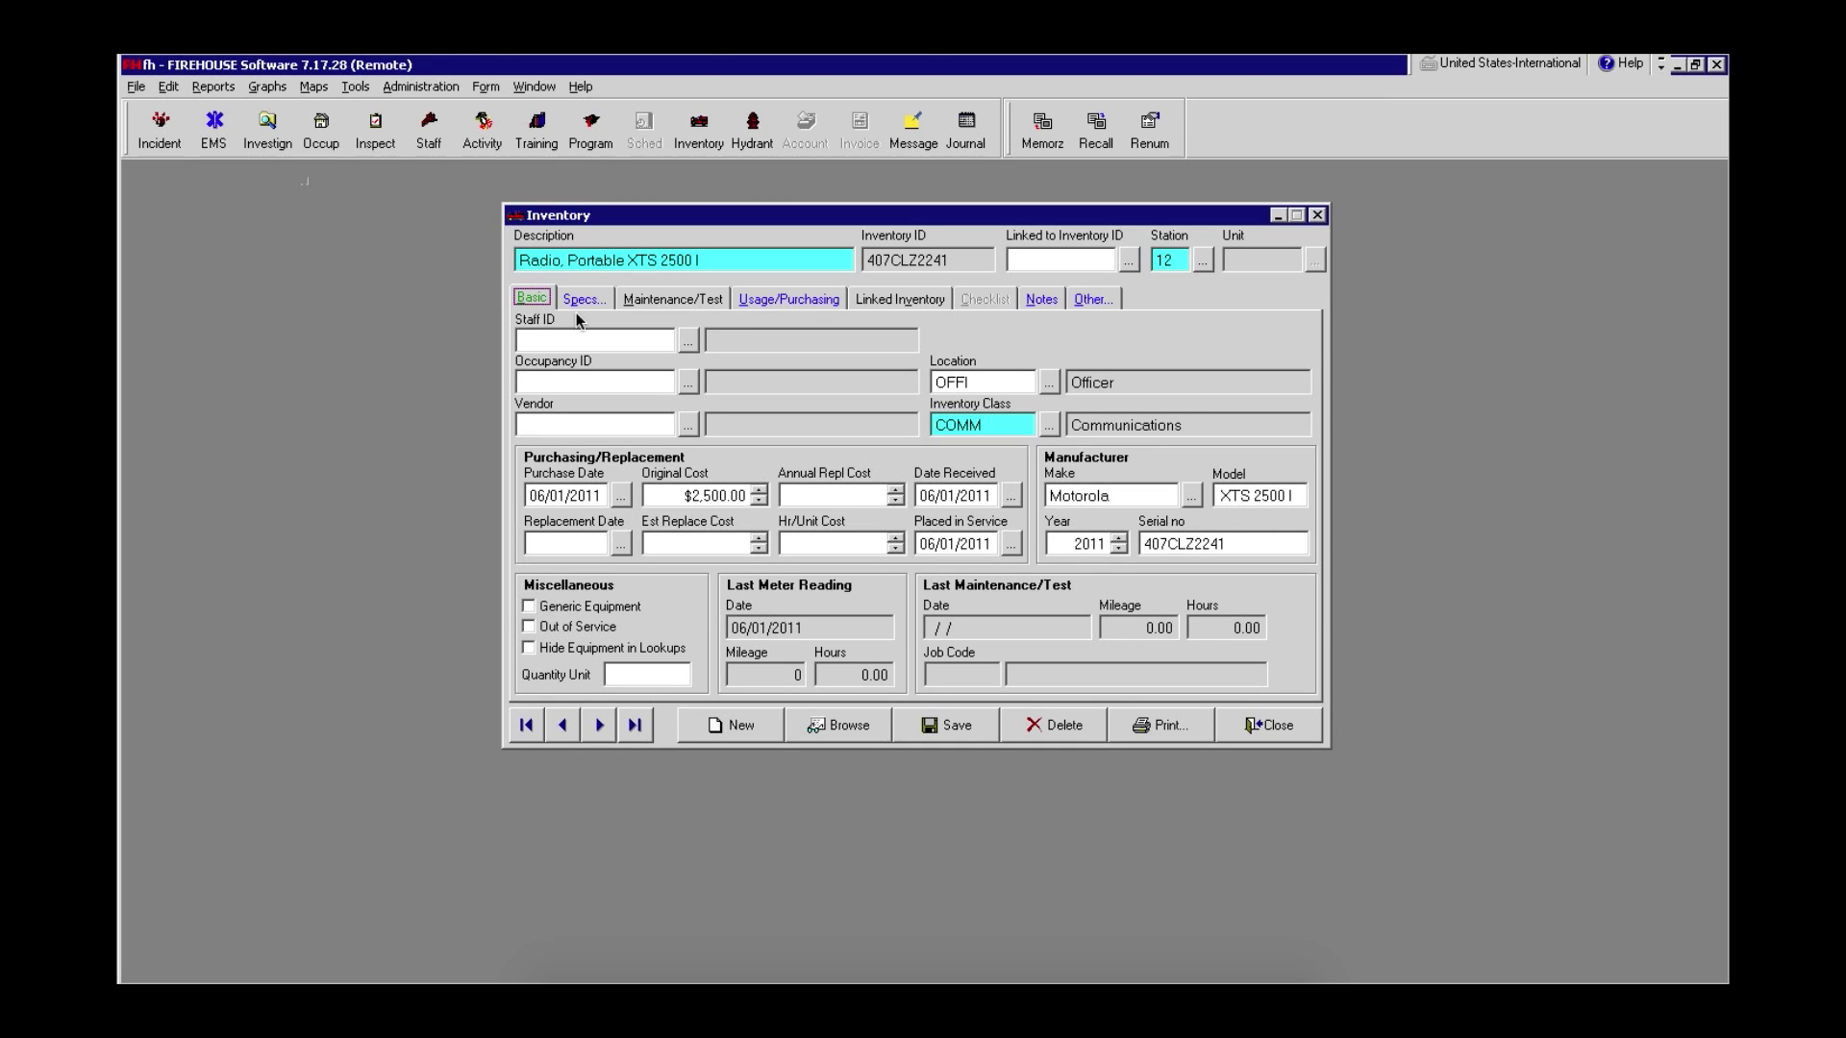
left_click(1129, 262)
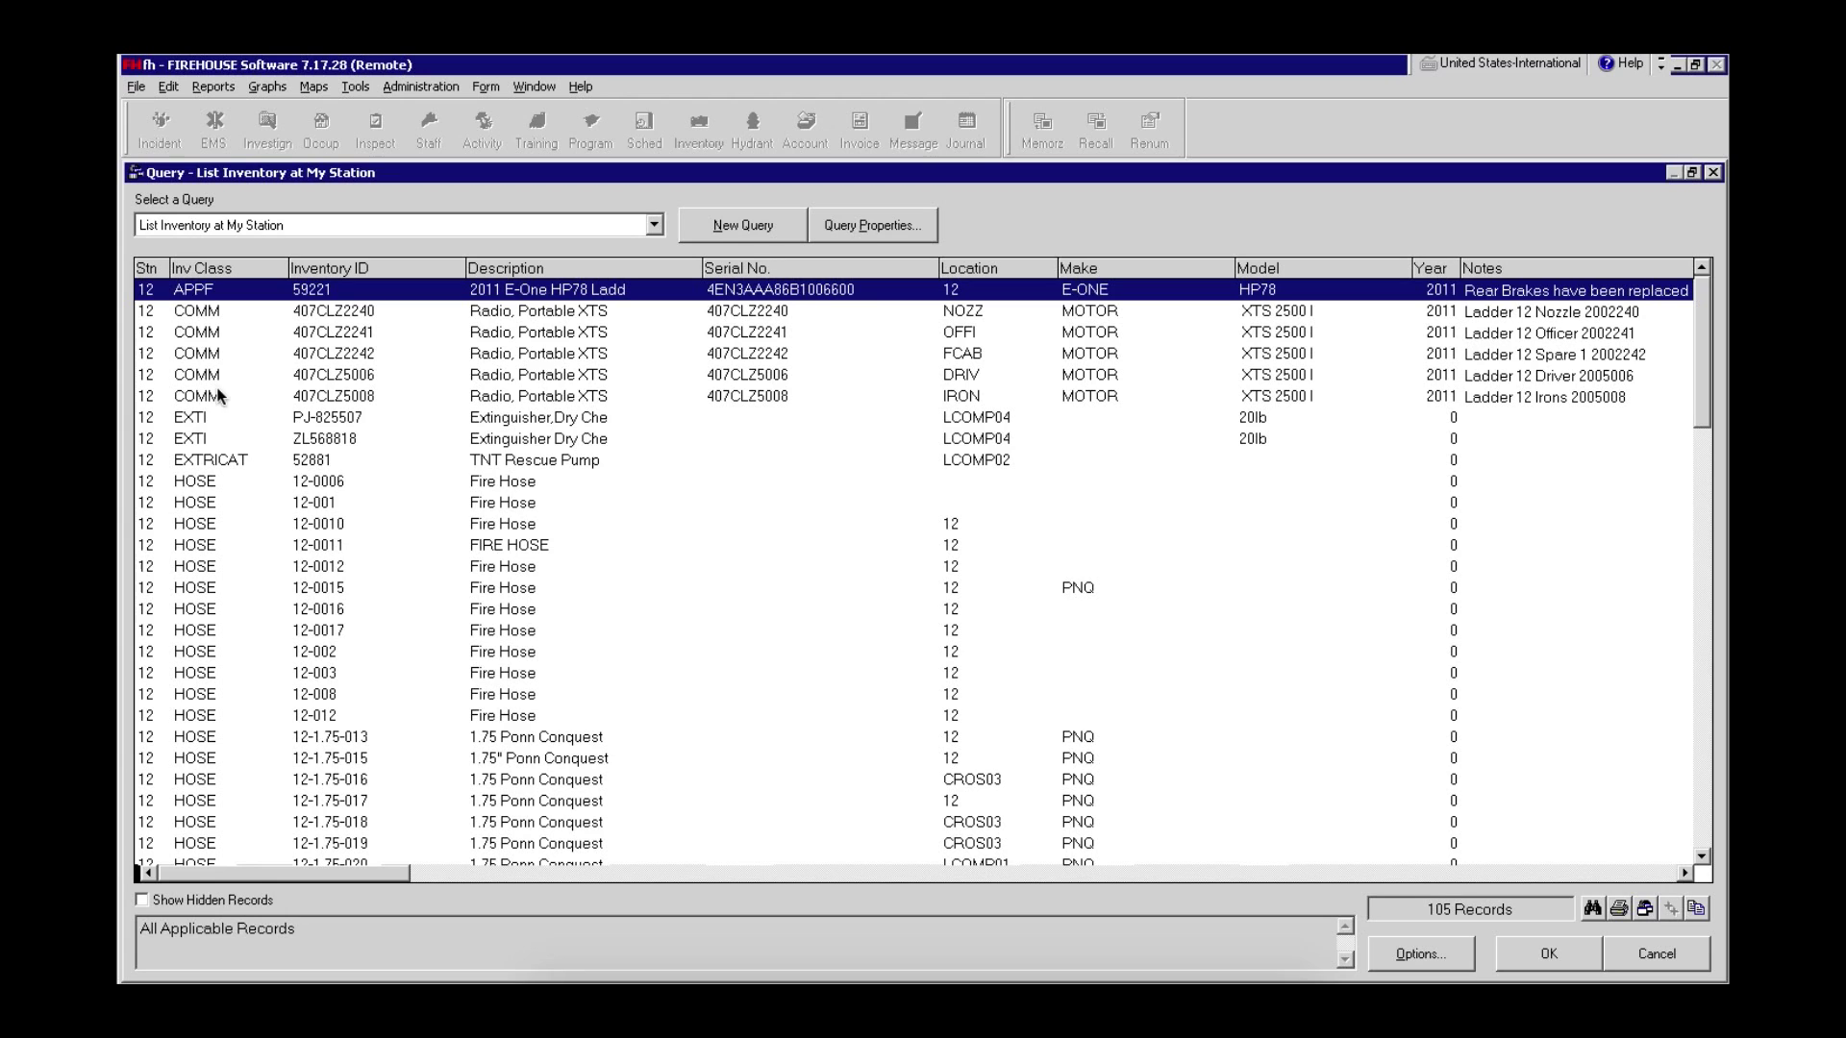
left_click(582, 297)
double_click(567, 296)
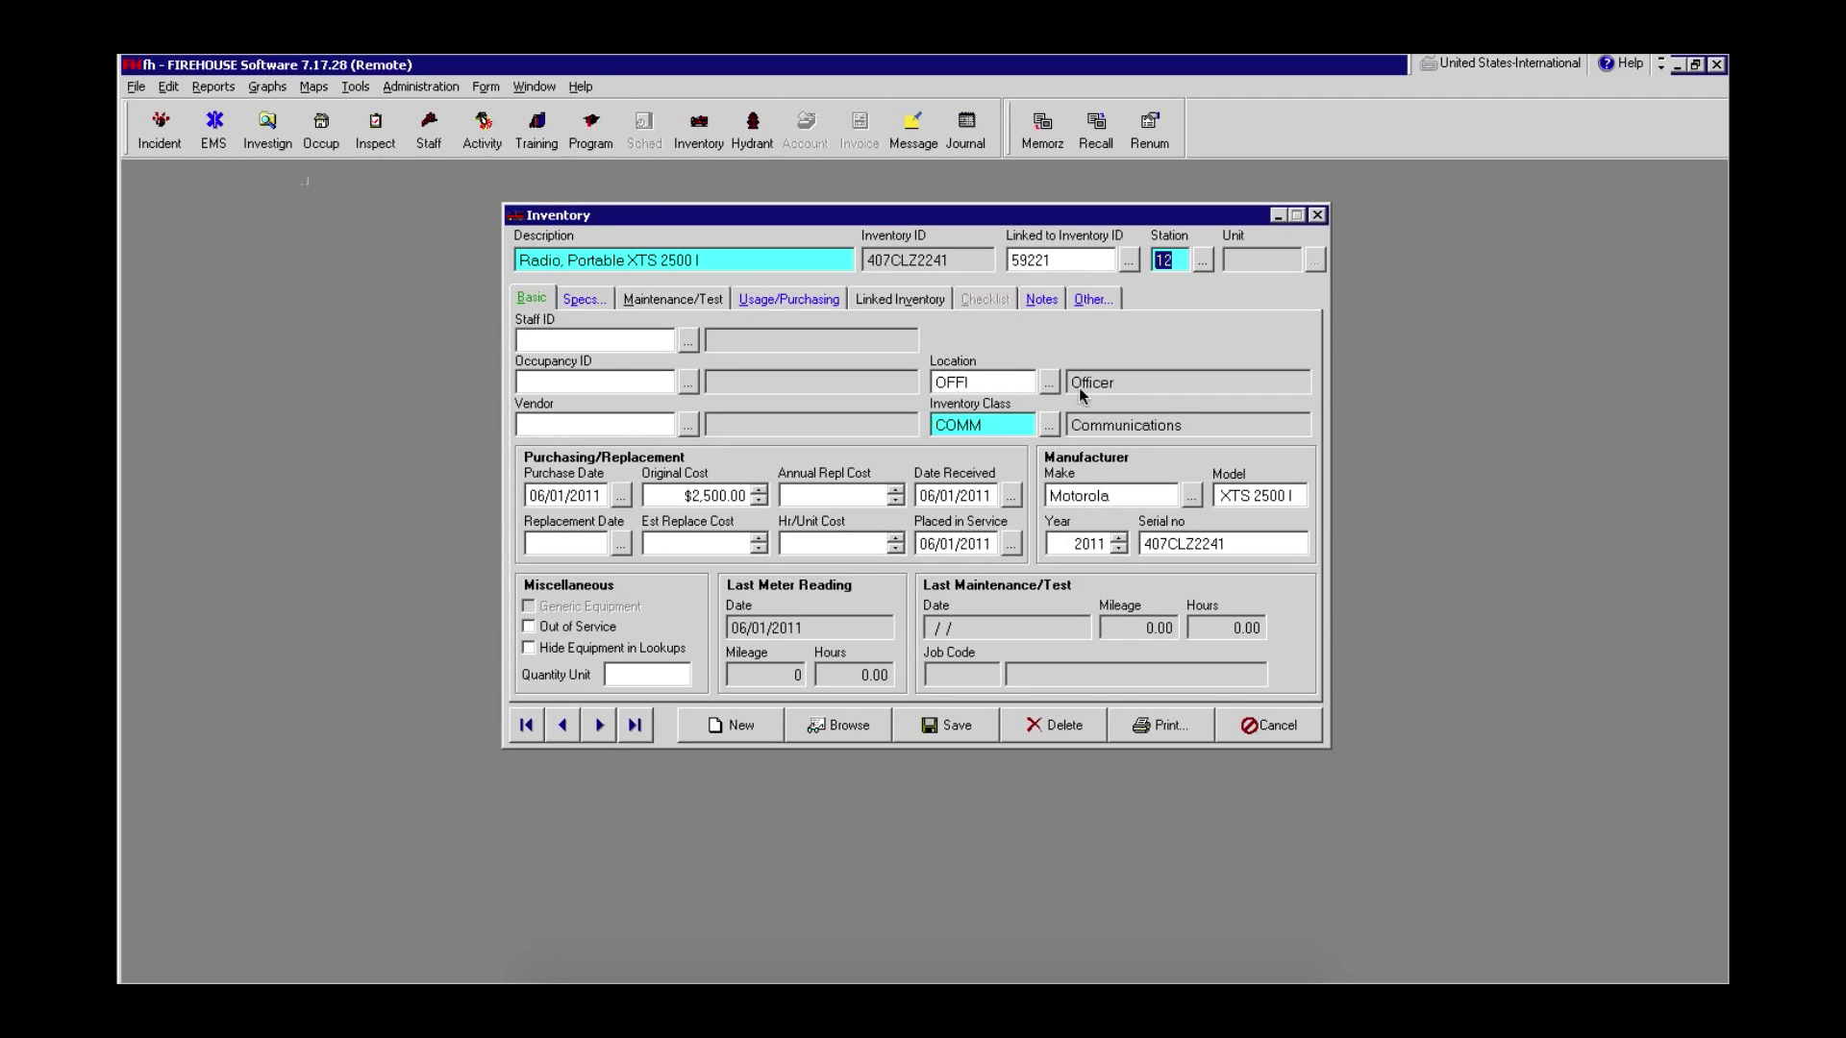
left_click(1049, 382)
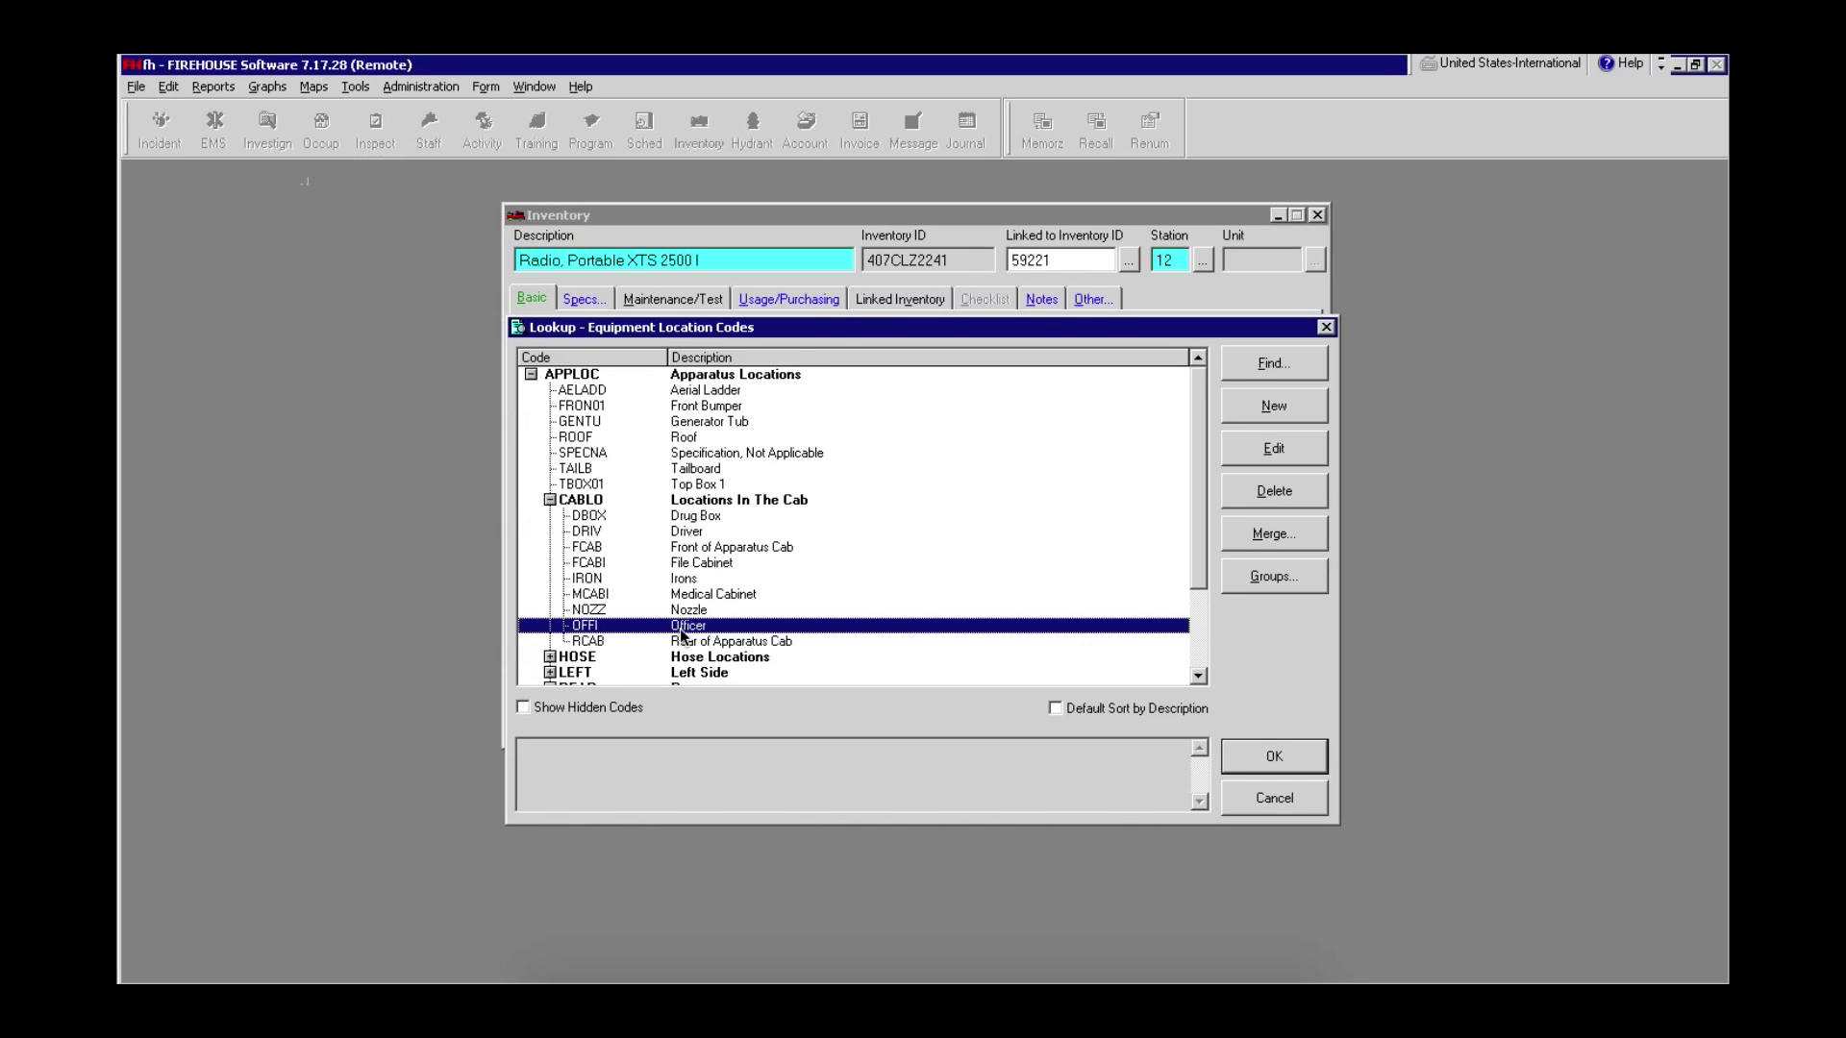
left_click(1271, 755)
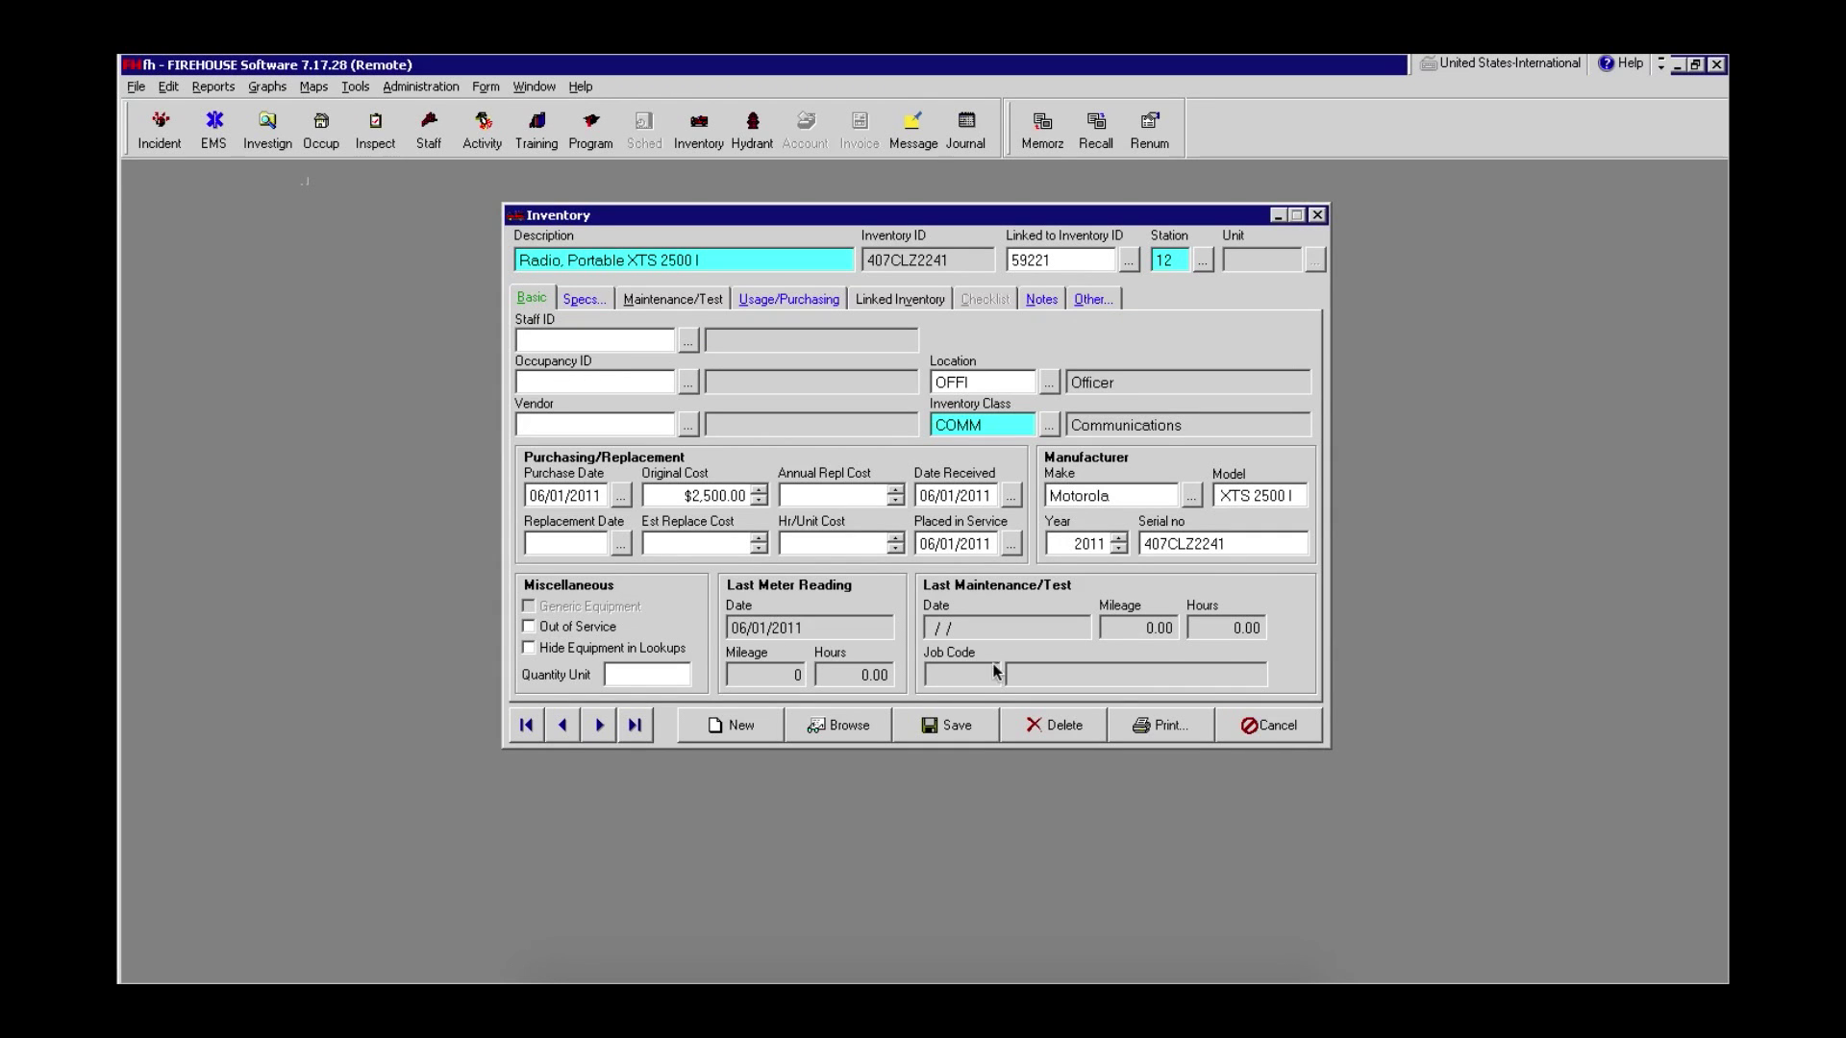
left_click(937, 728)
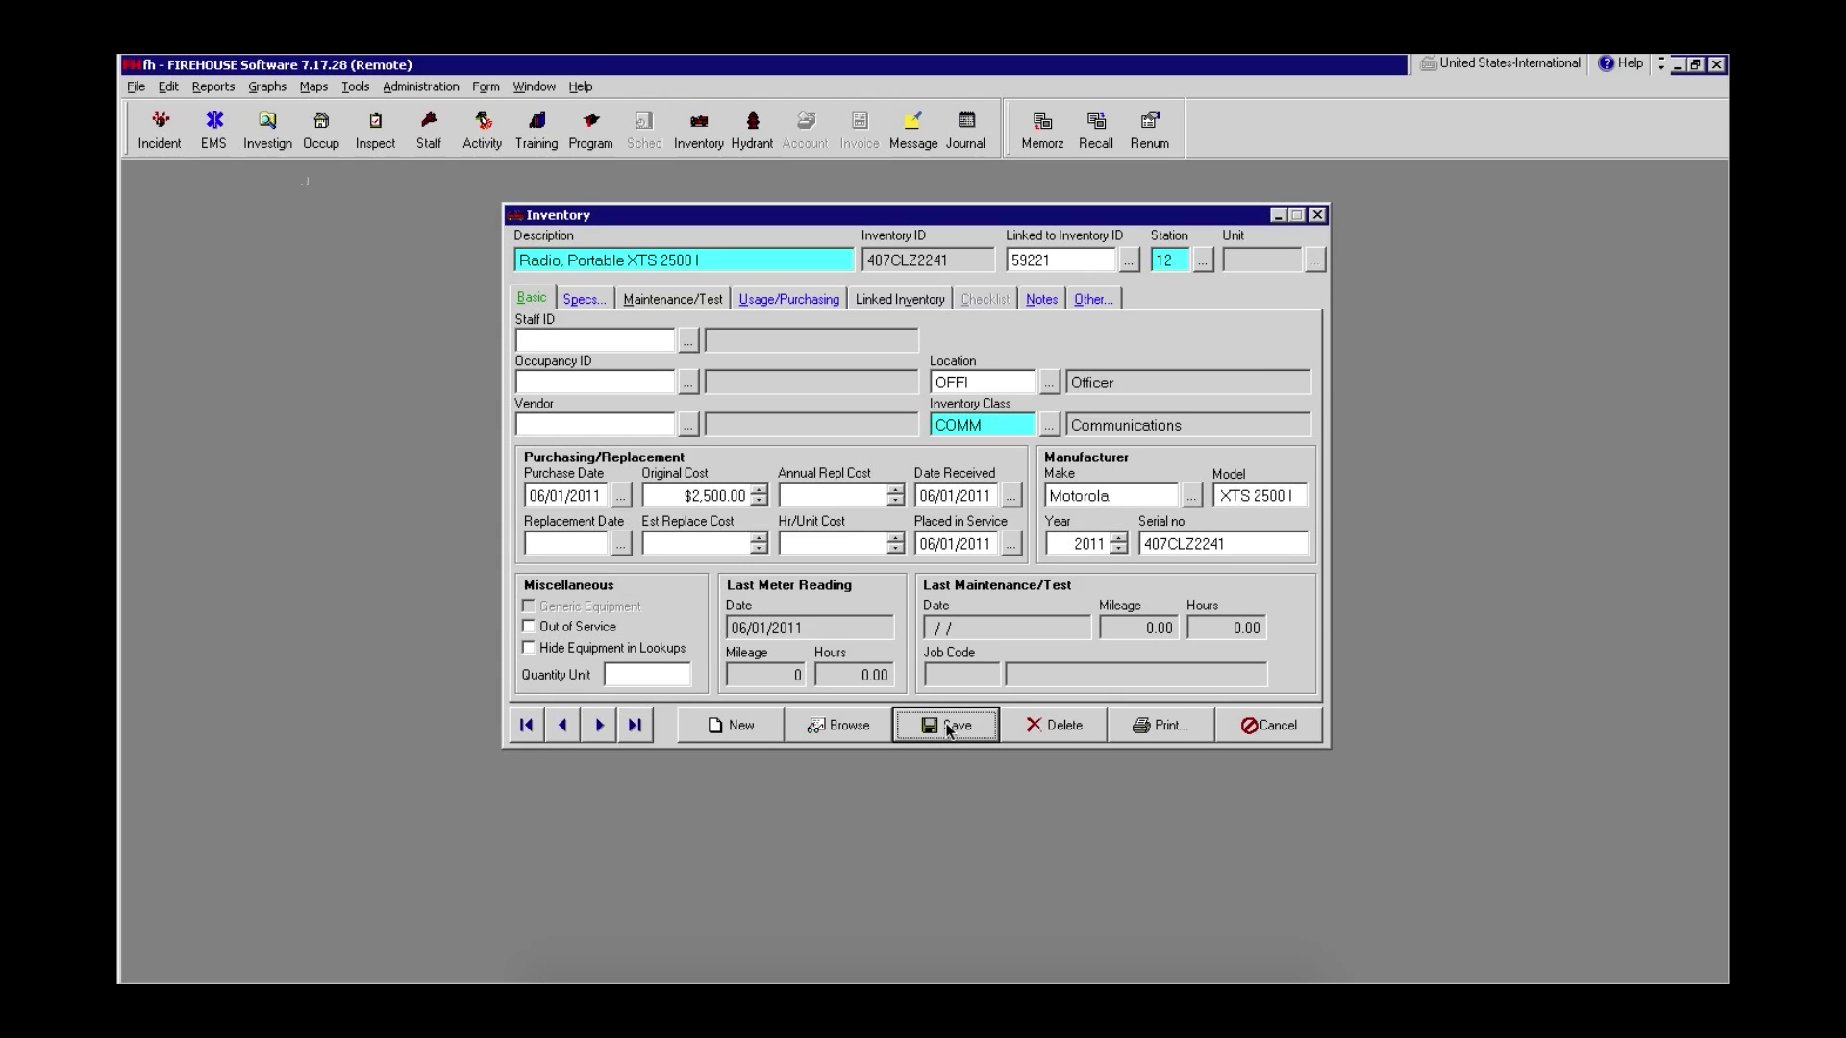
- Link radio 407CLZ2242 to inventory ID 59221, check its notes, choose location FCAB (Front of Apparatus Cab), and save the record
left_click(598, 727)
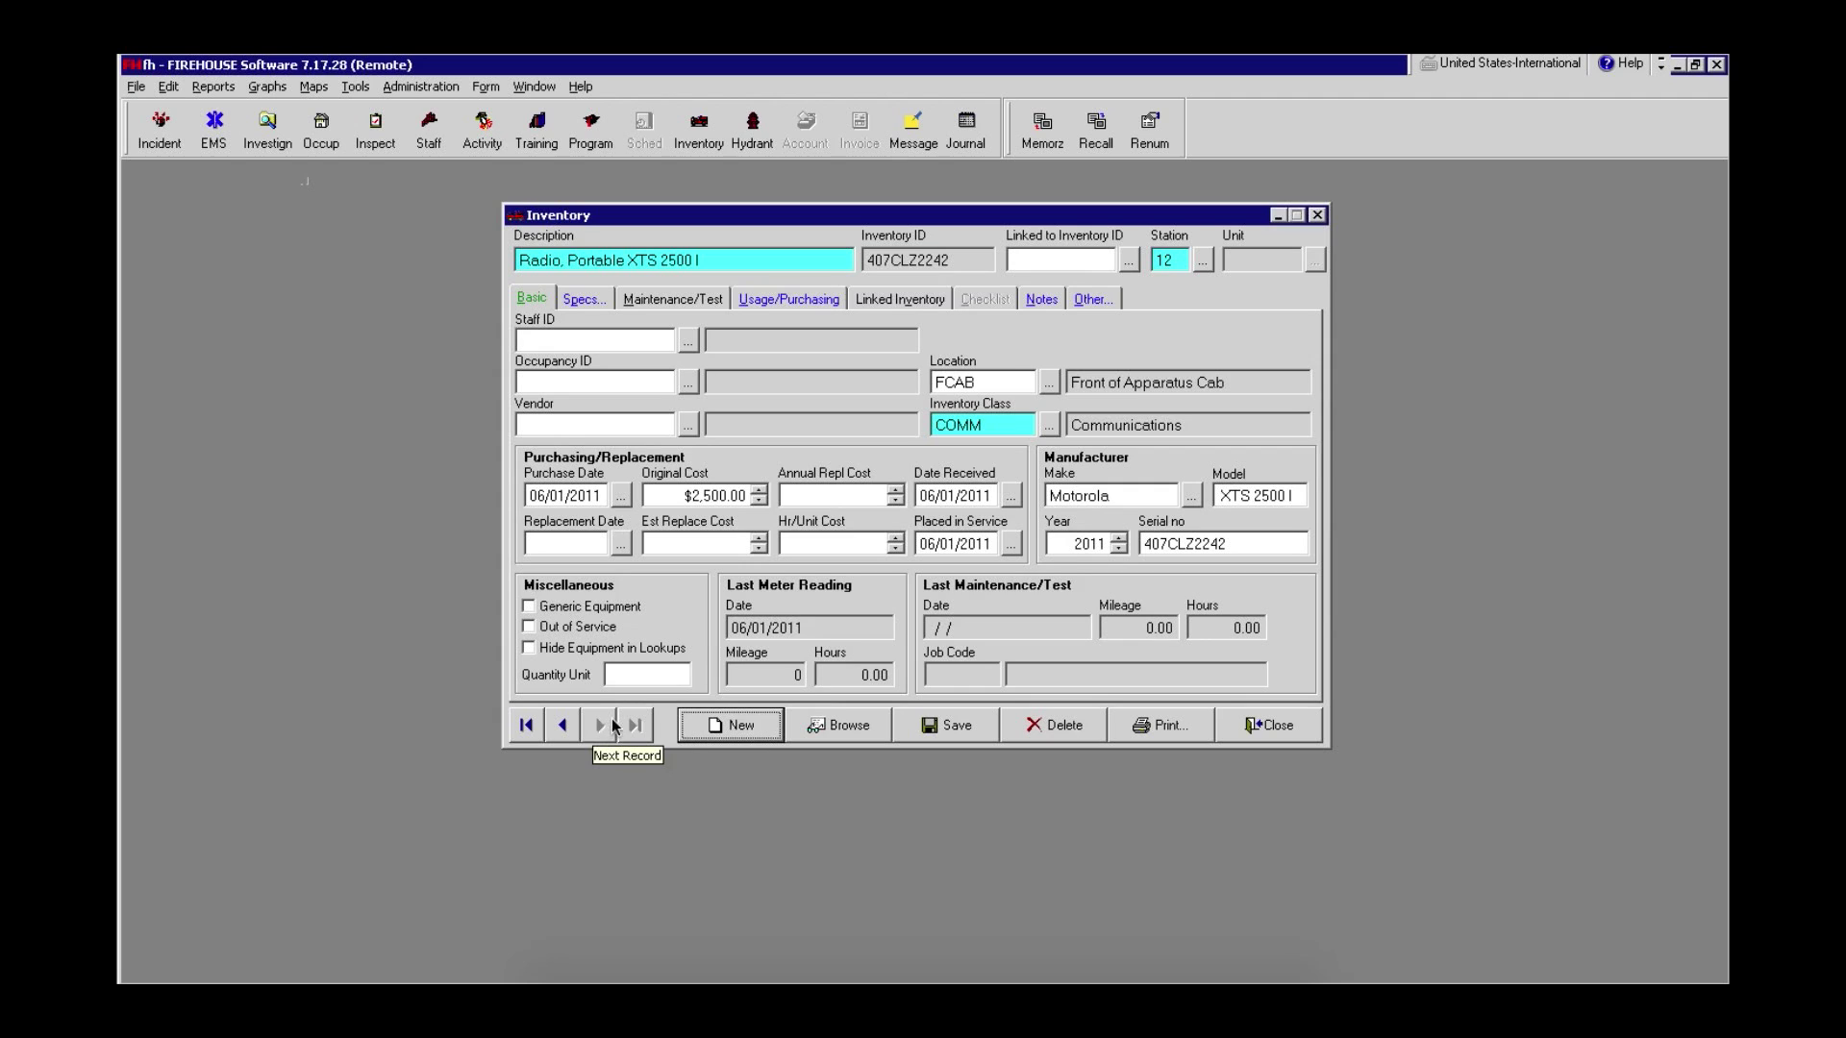
left_click(1034, 259)
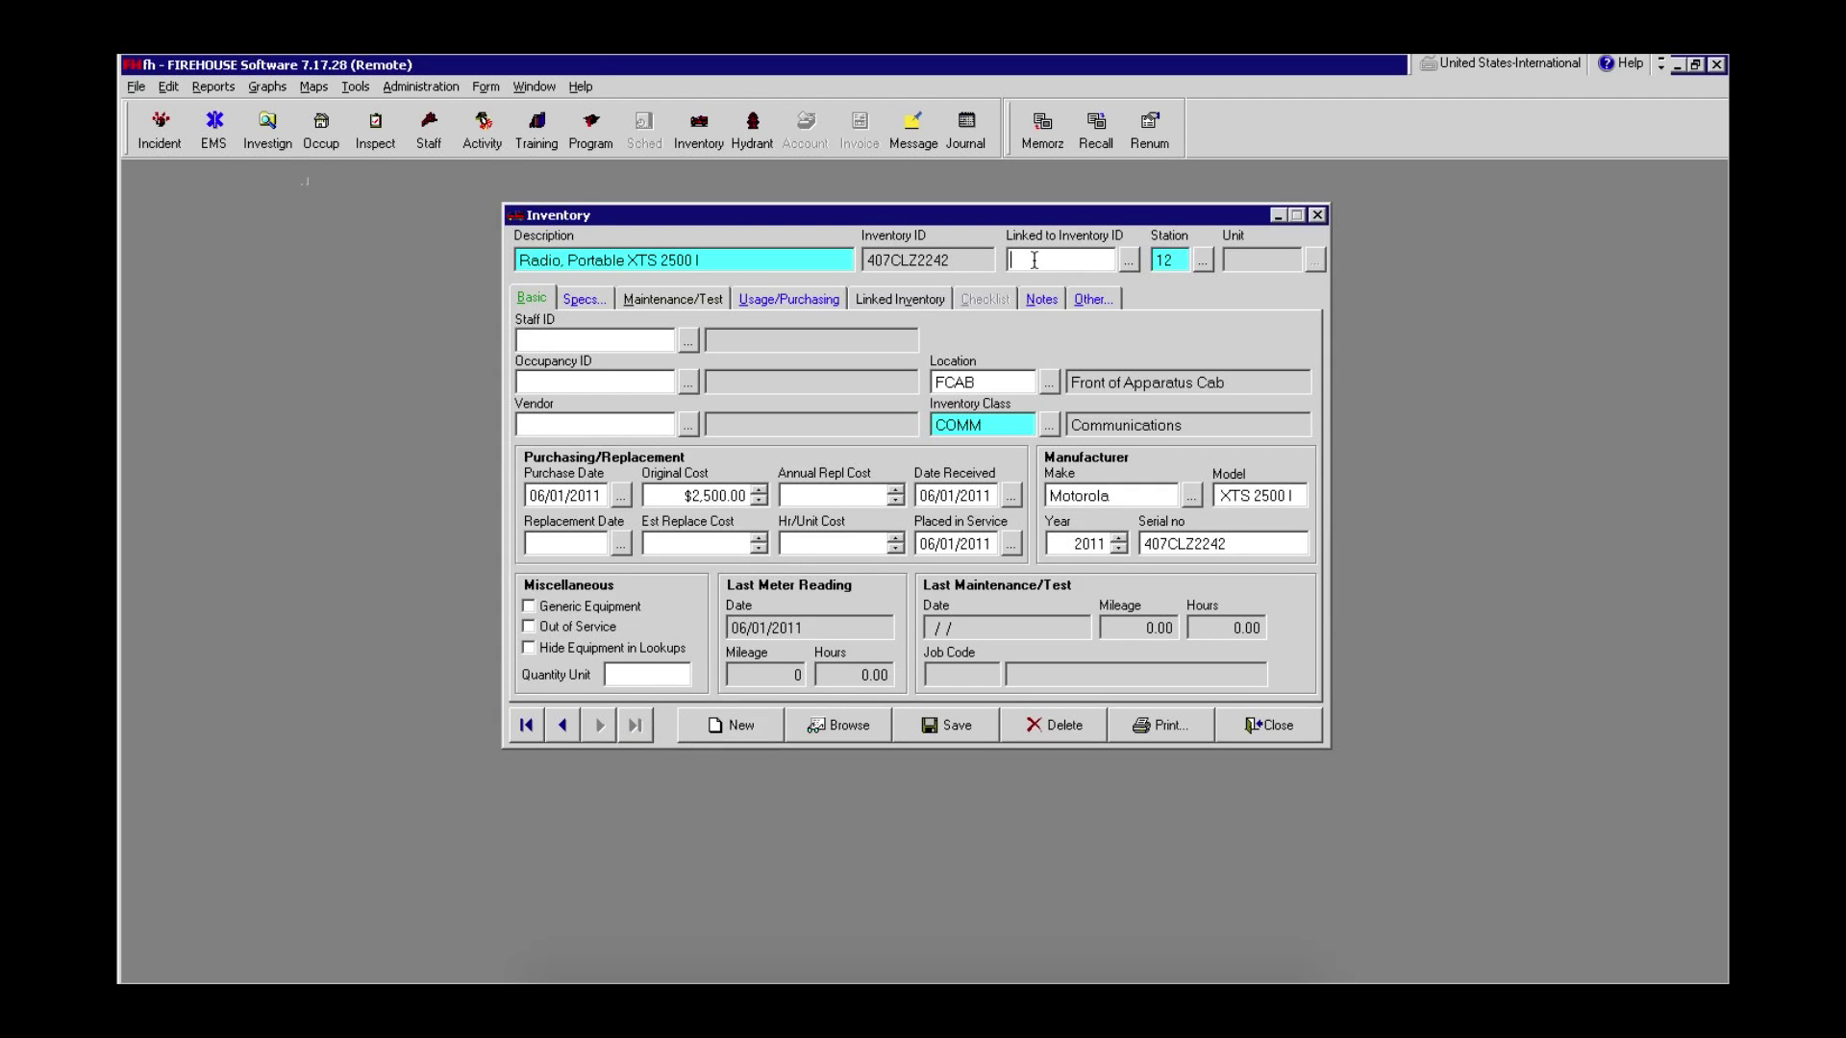
type("59221")
left_click(1043, 300)
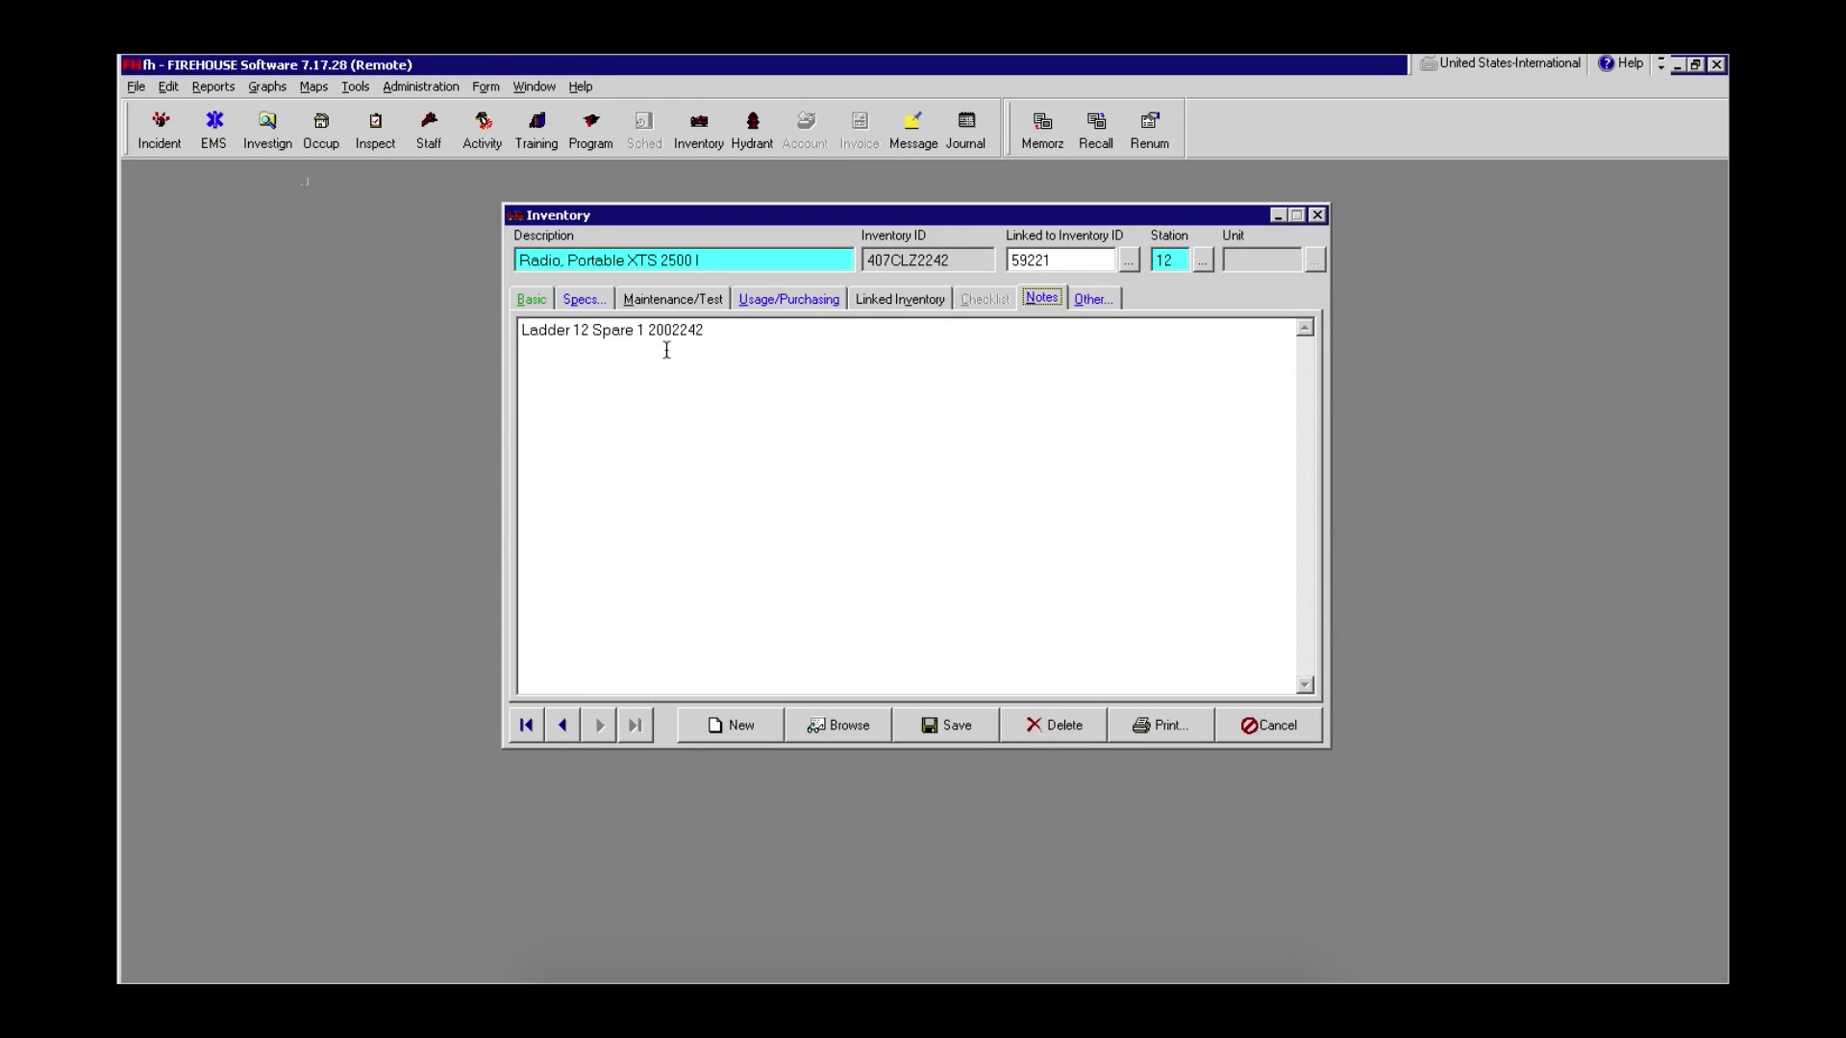
left_click_drag(636, 330, 557, 330)
left_click(533, 300)
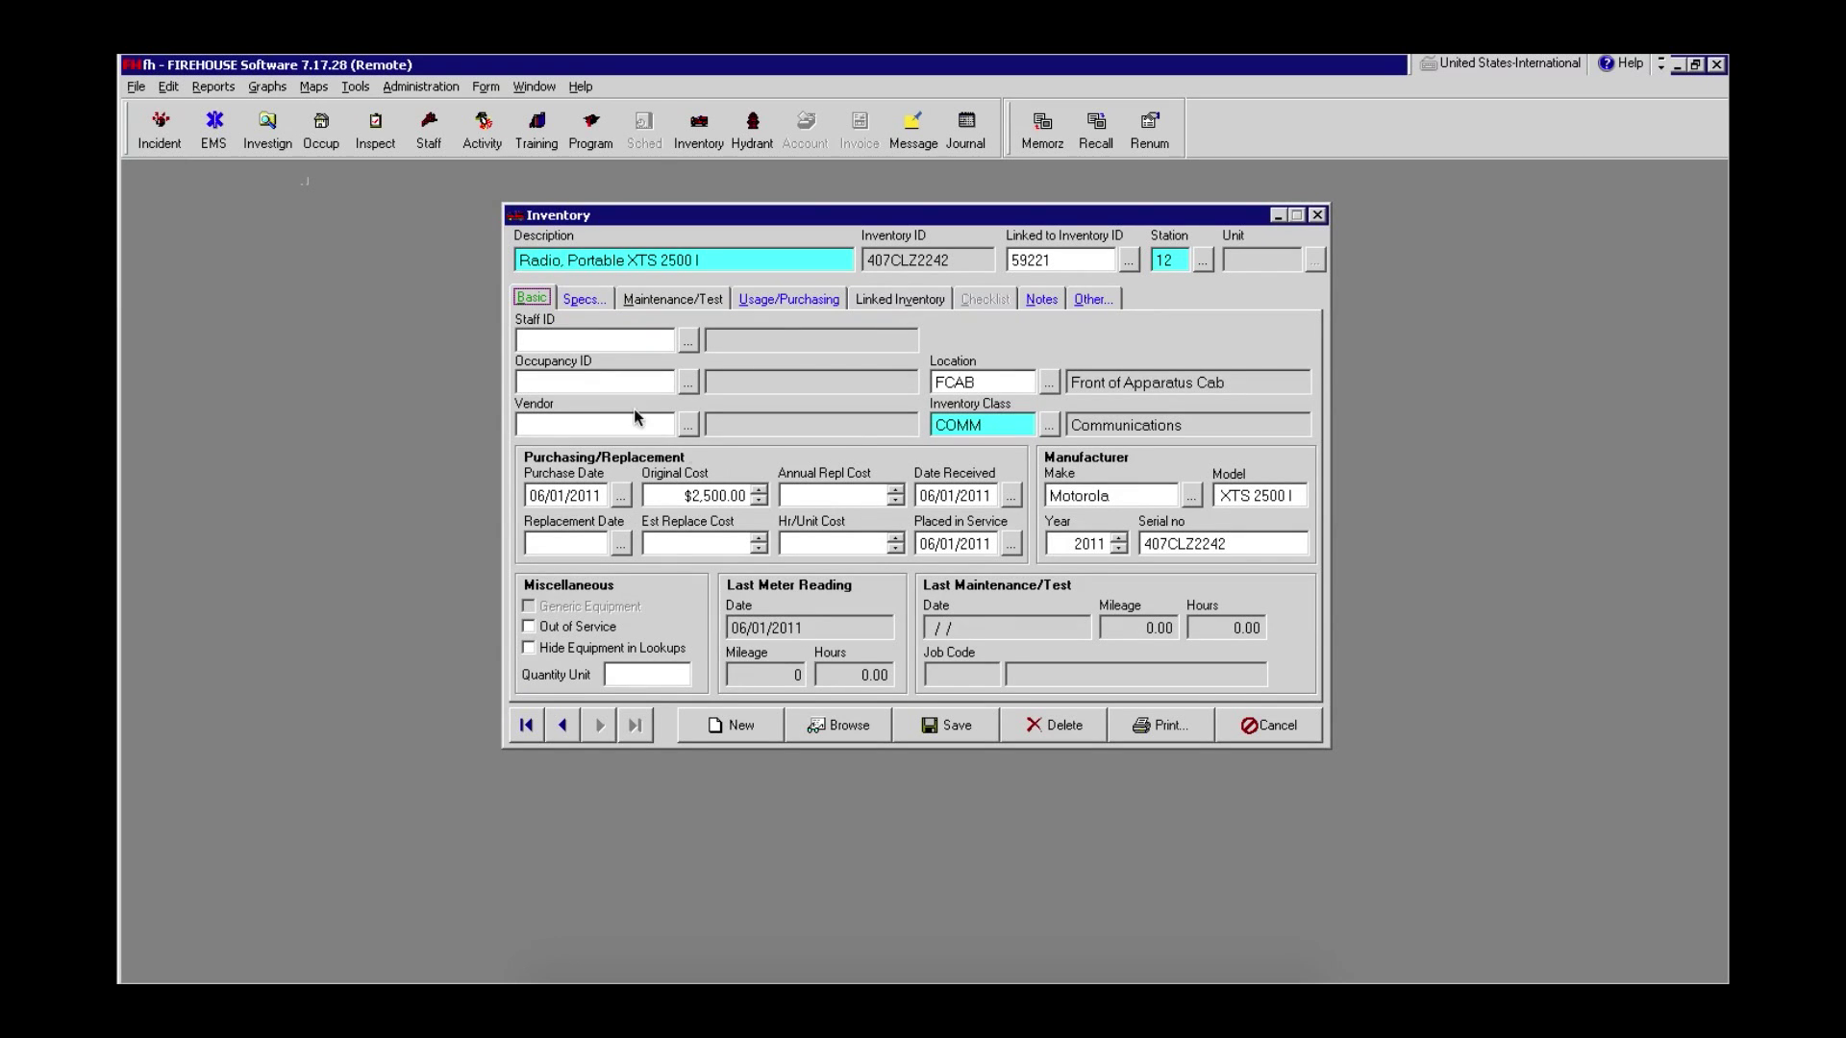
left_click(1048, 382)
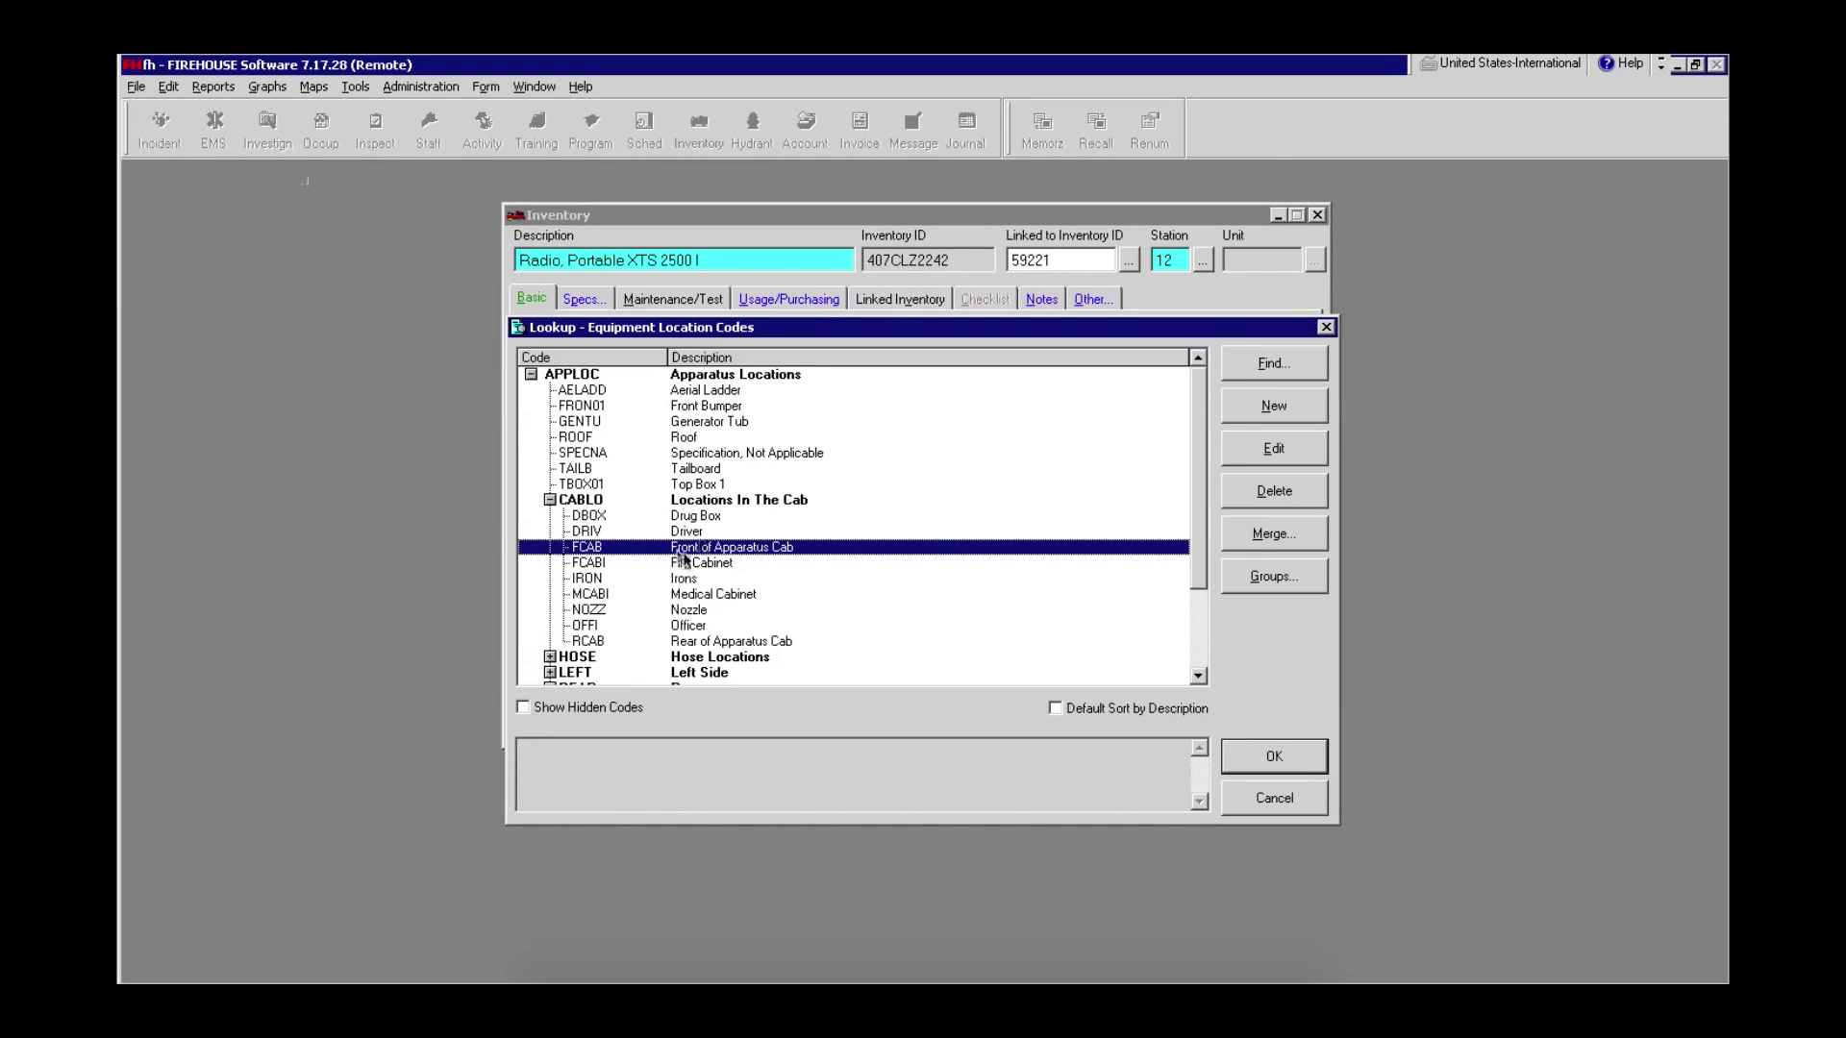
left_click(1284, 758)
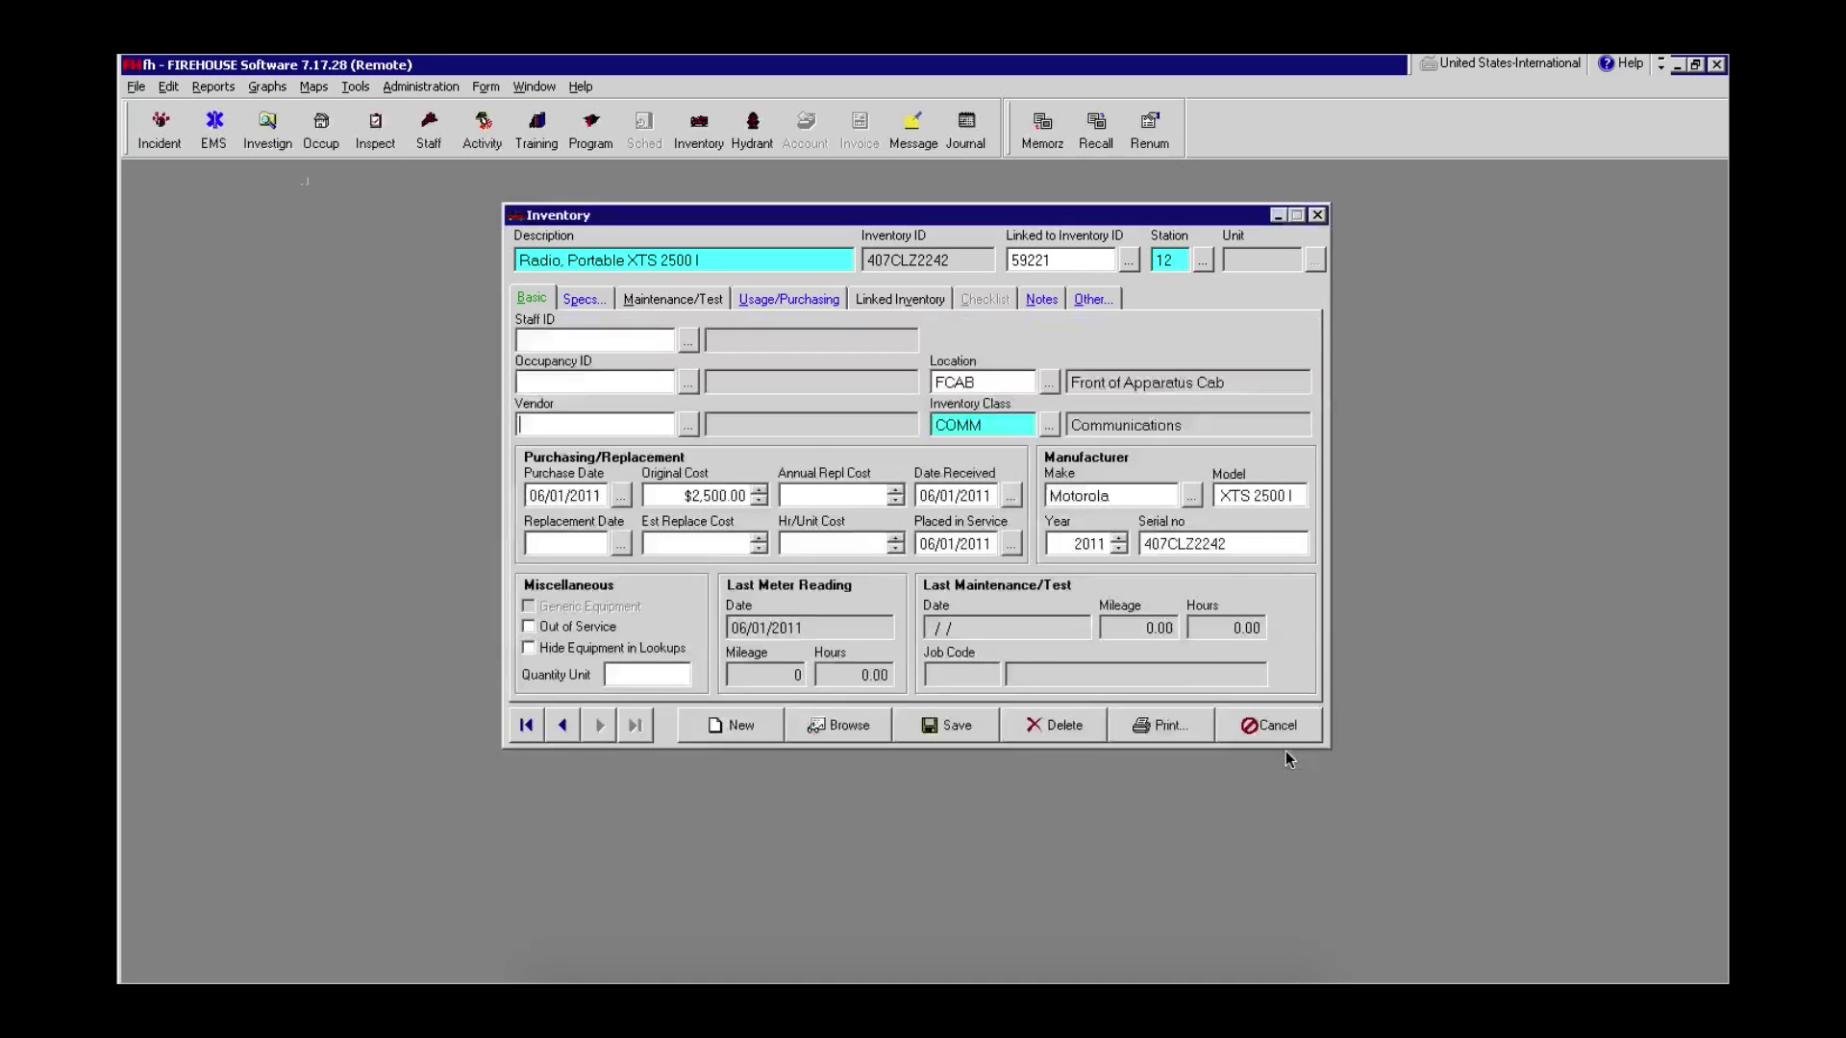
left_click(947, 726)
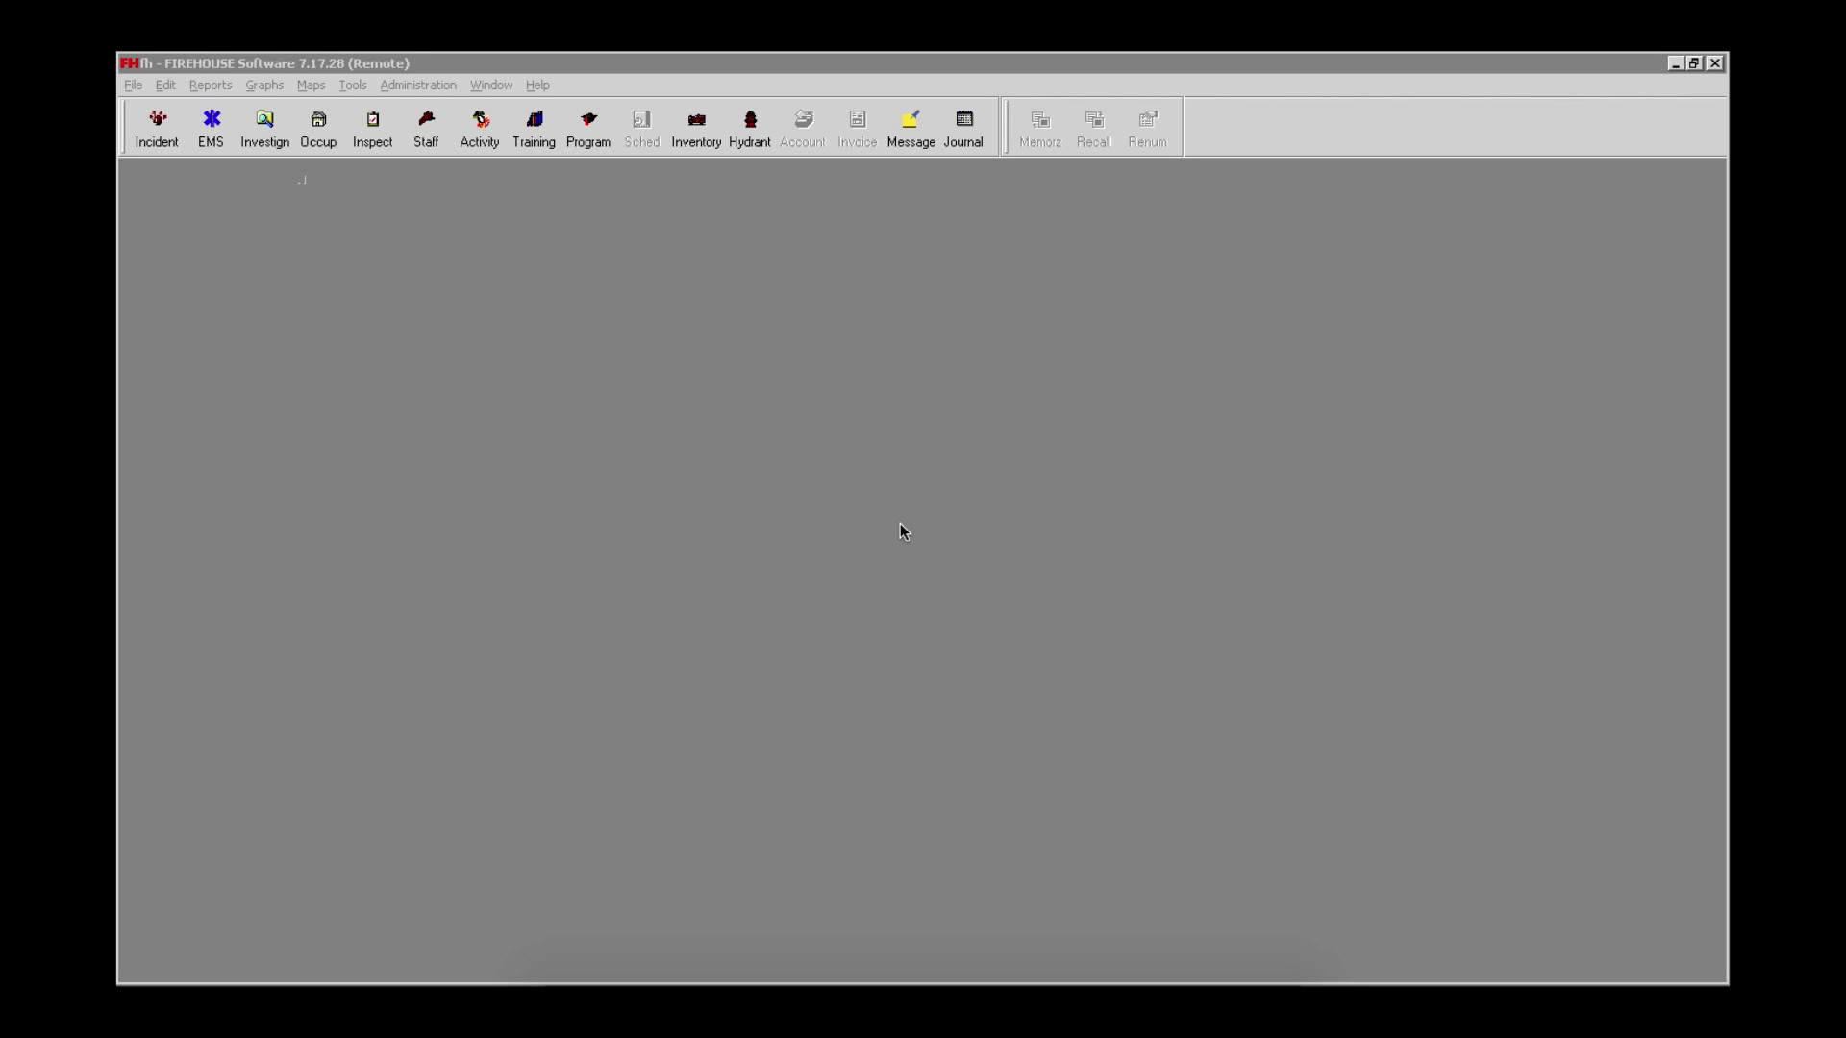
- Reopen the 2011 E-One HP78 Ladder Truck record from the station's inventory list
left_click(712, 146)
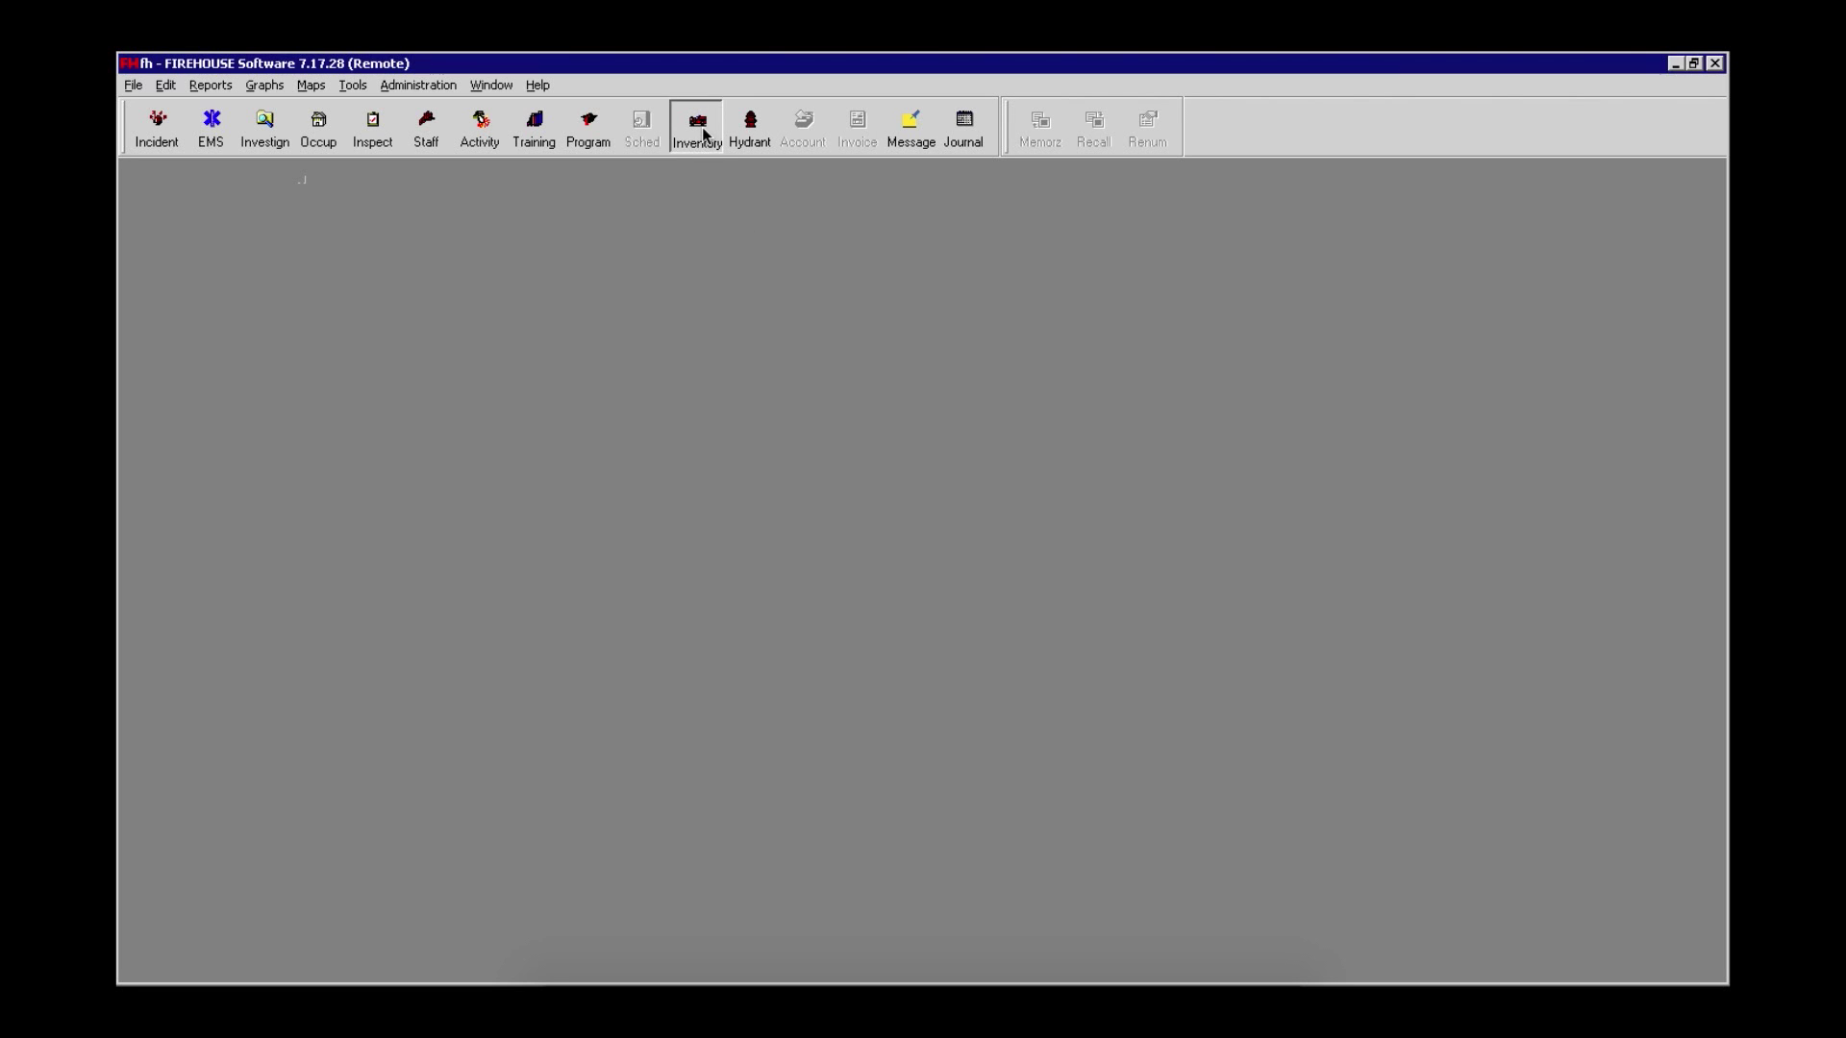
left_click(864, 823)
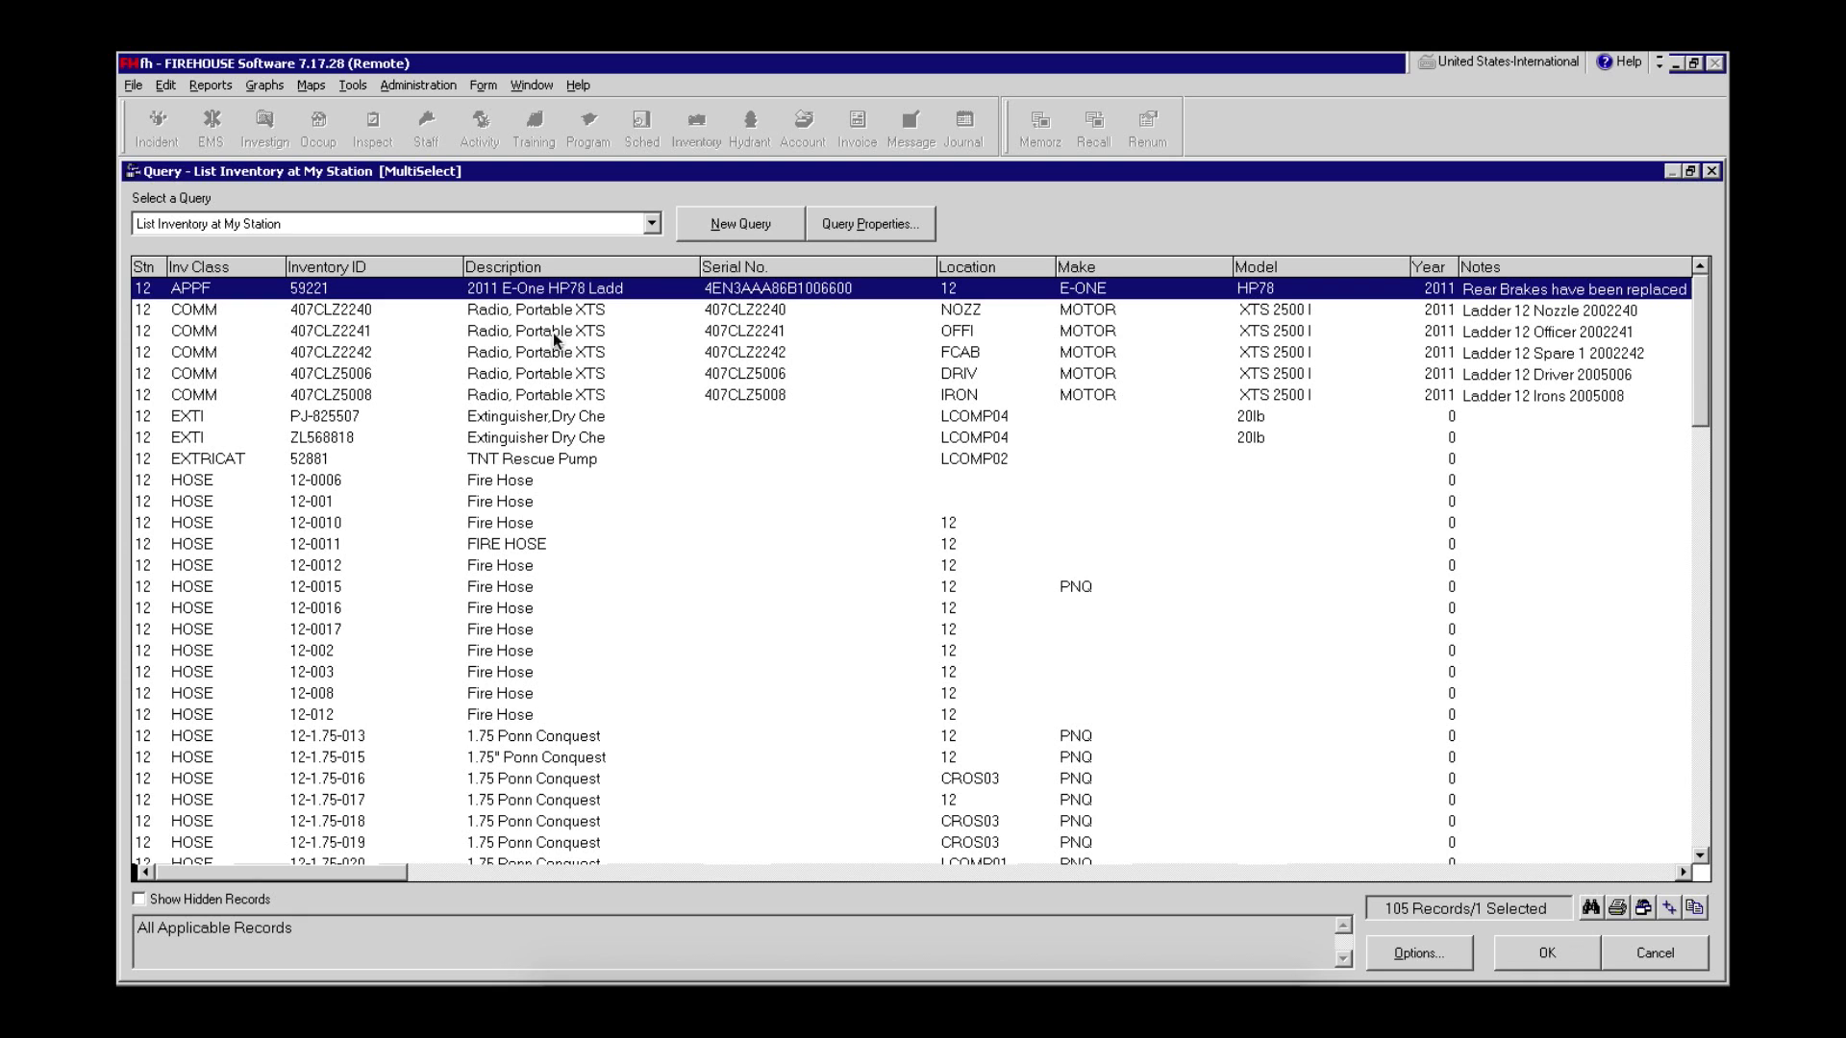
double_click(712, 293)
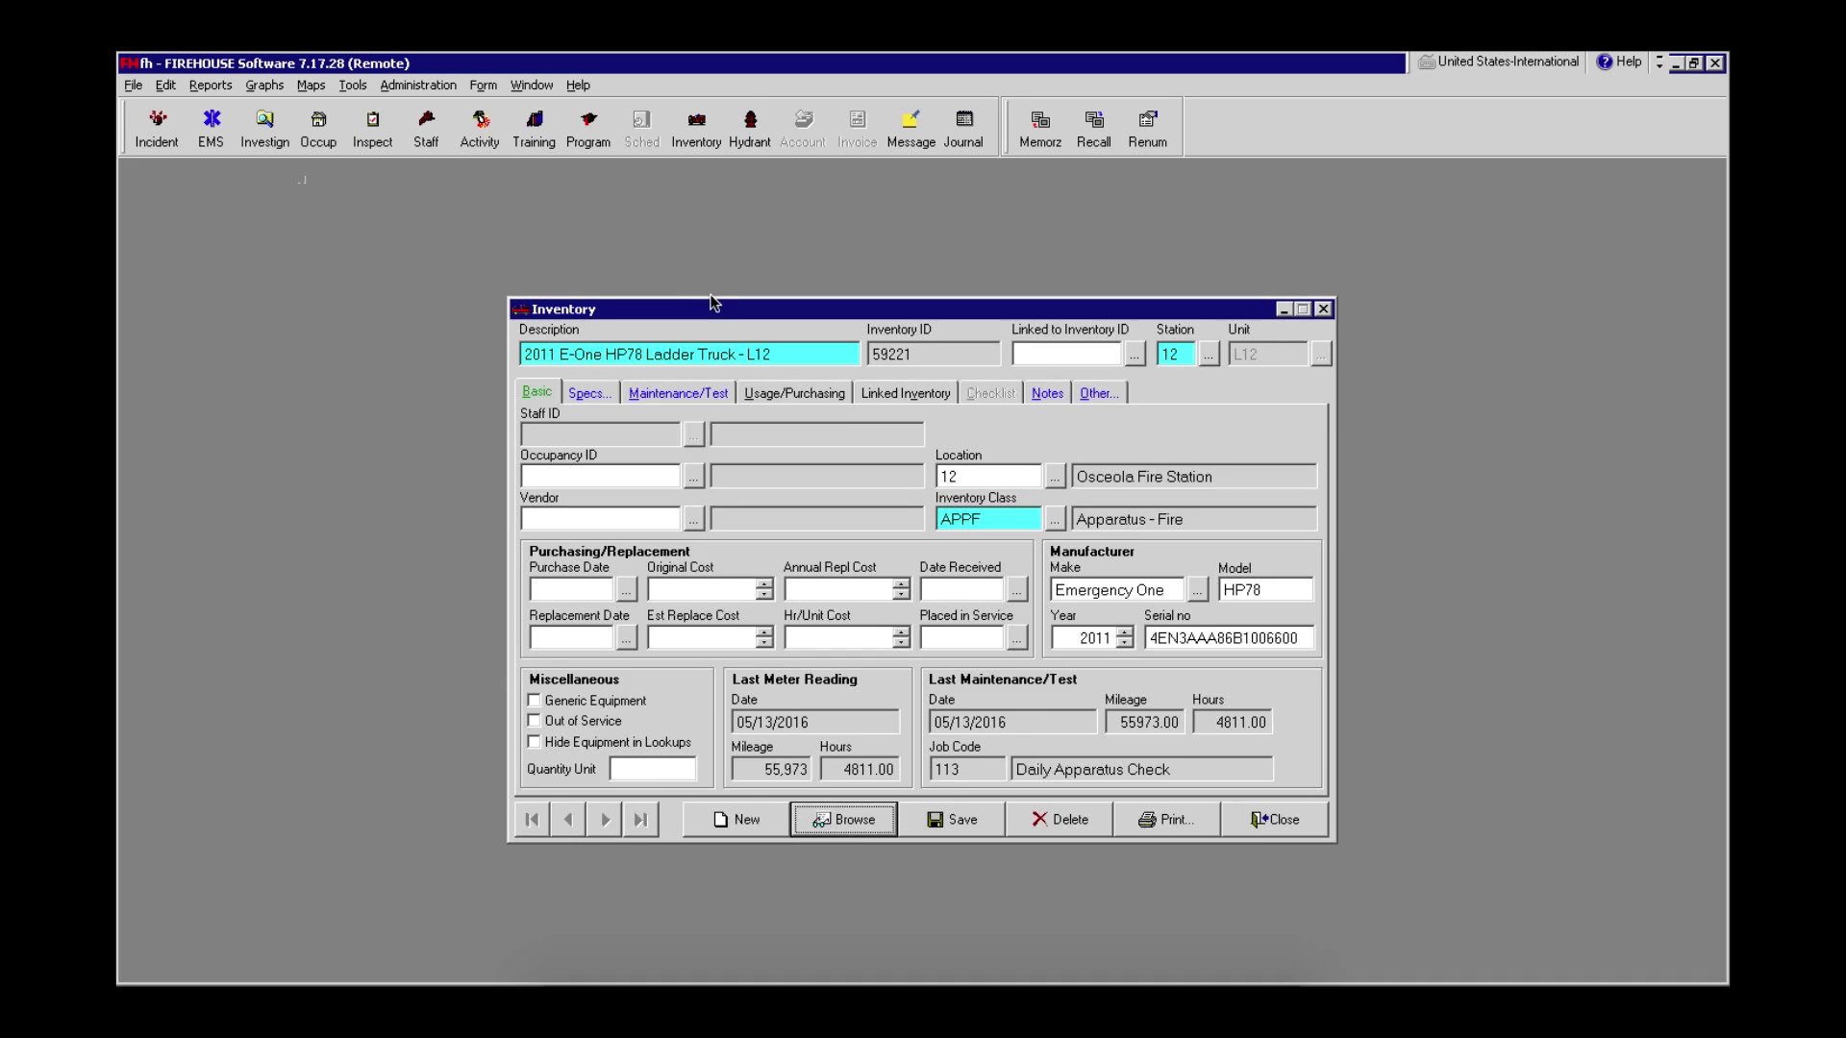
left_click_drag(759, 305, 742, 213)
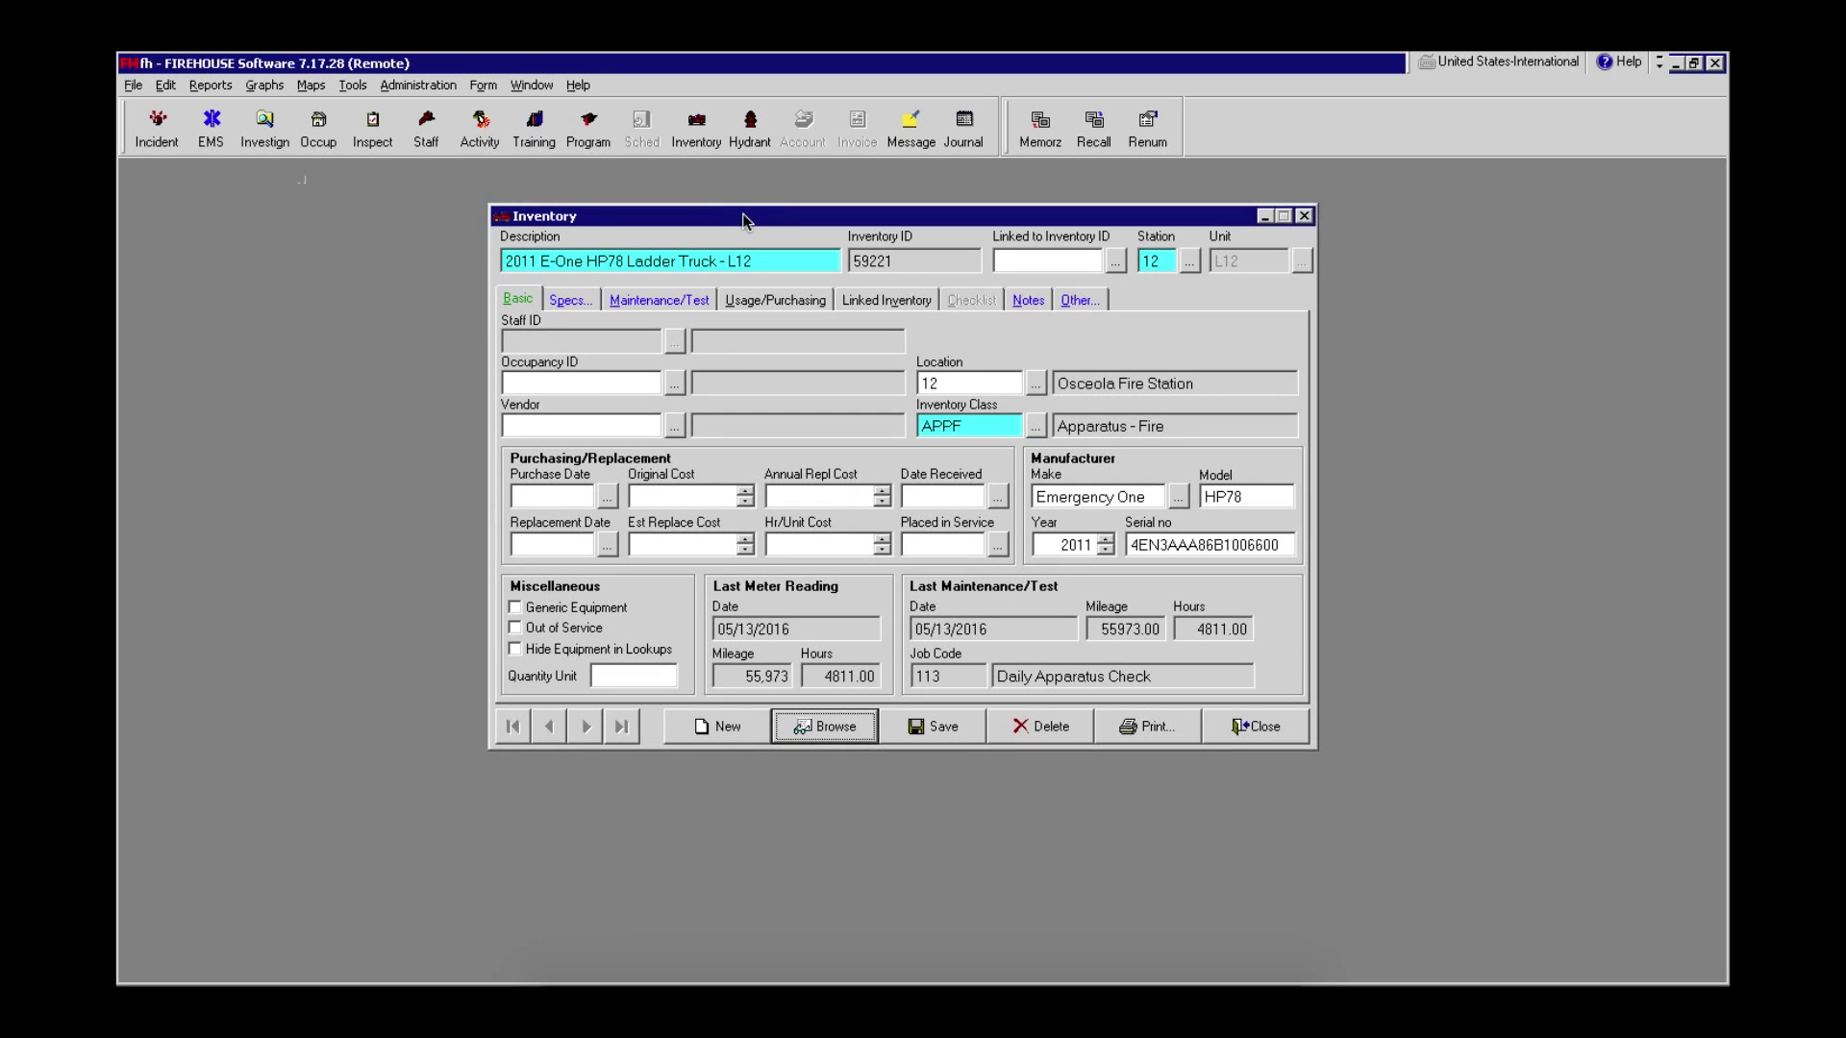
- Start a generic equipment link in the ladder truck's linked inventory and choose Axe, Flat Head 8lb. as the item
left_click(886, 300)
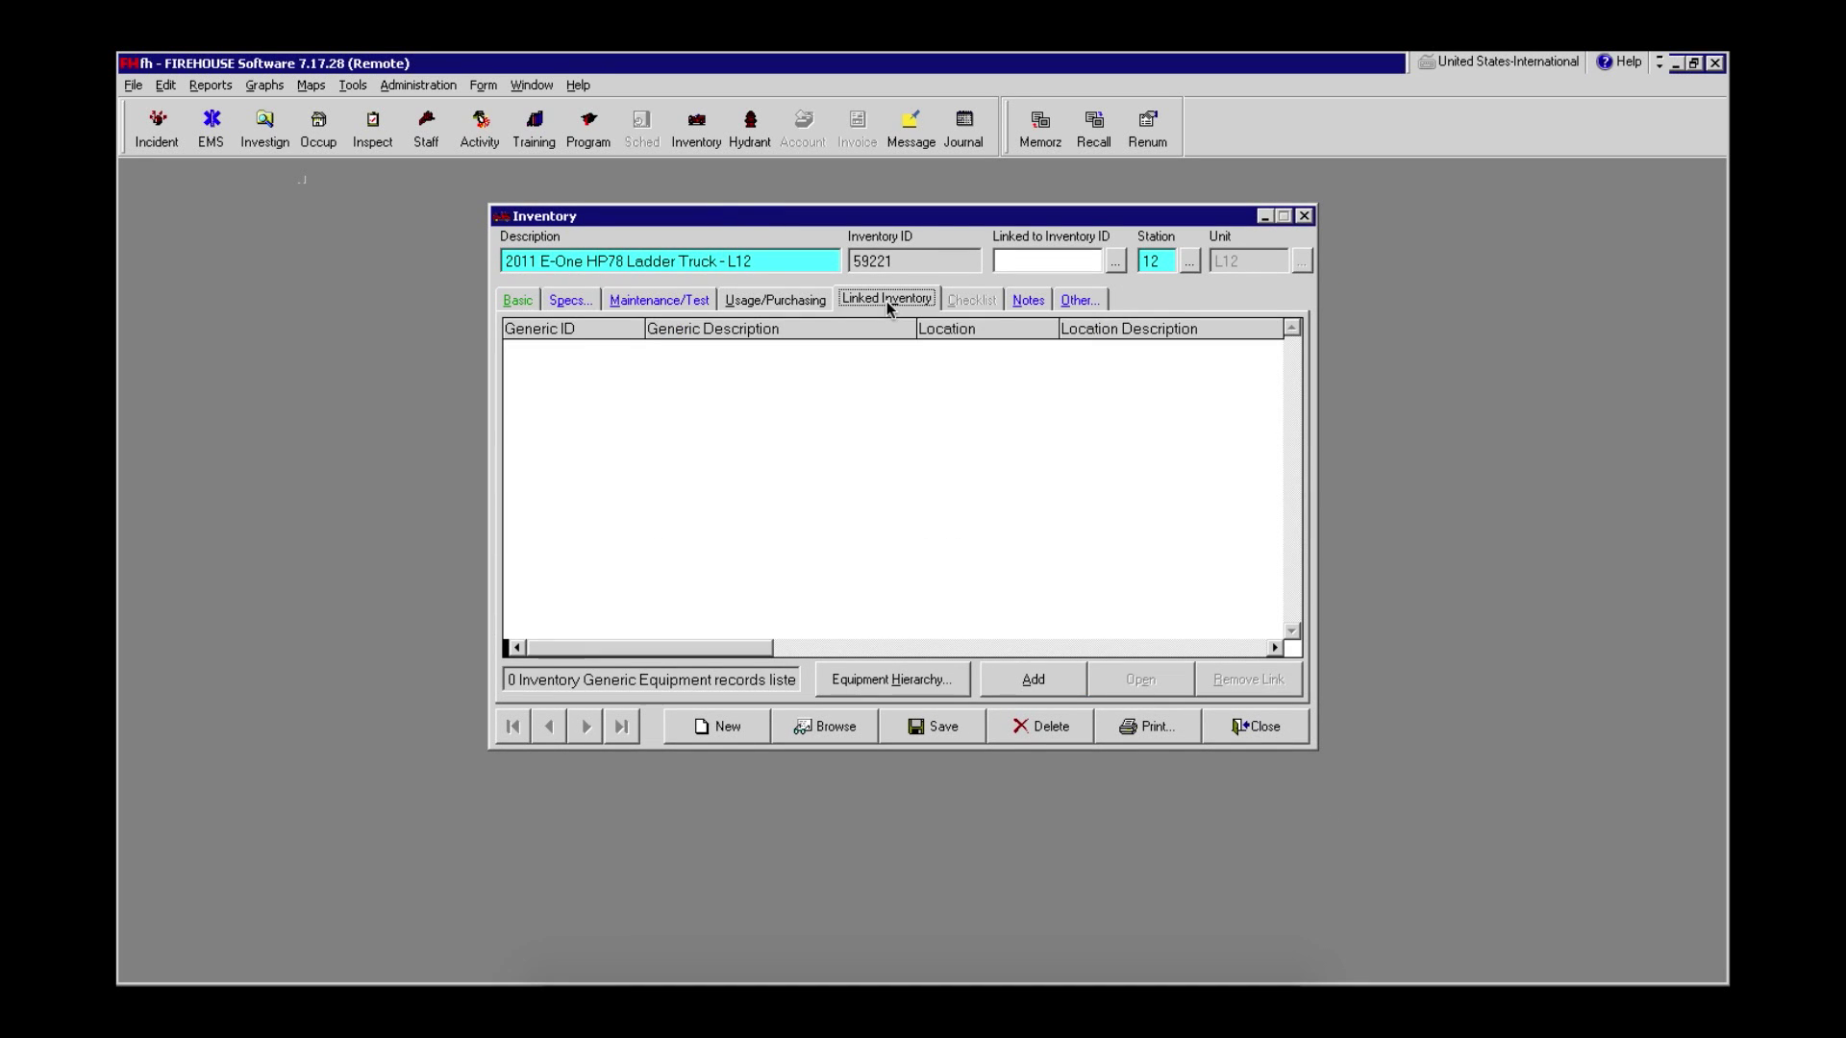
left_click(1035, 681)
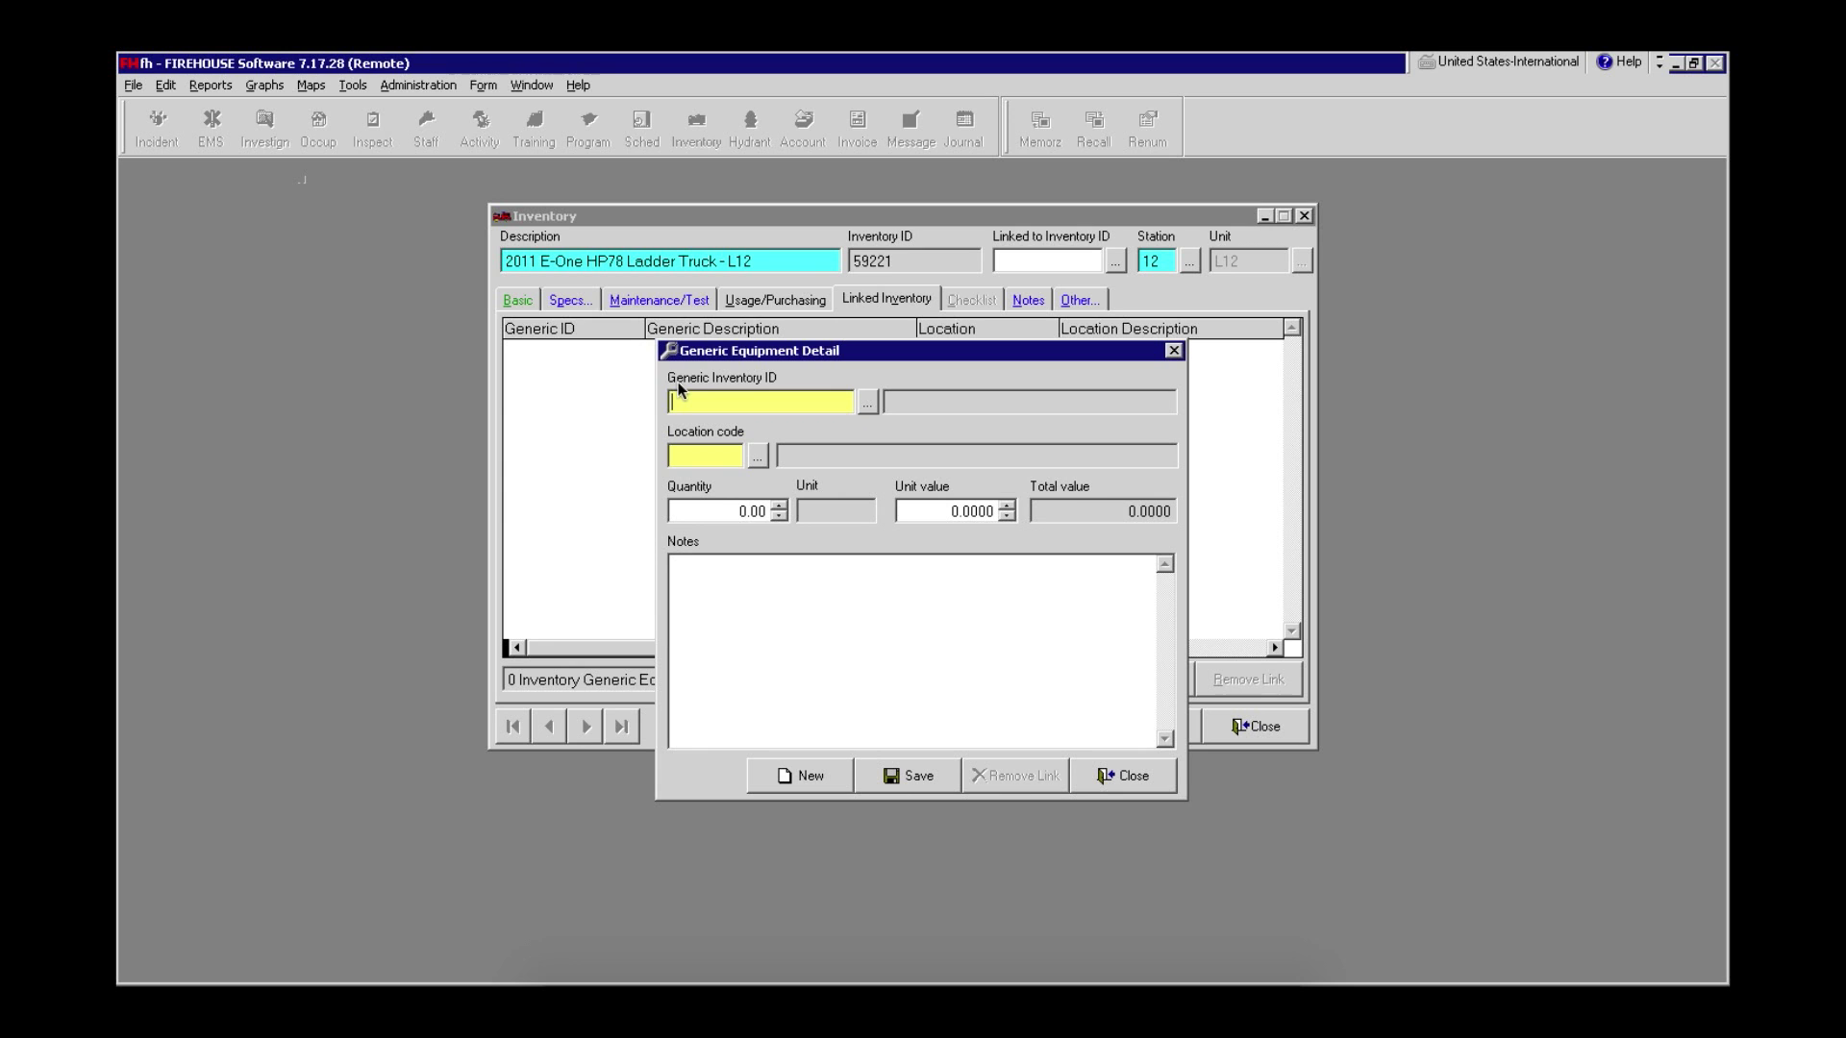
left_click(867, 403)
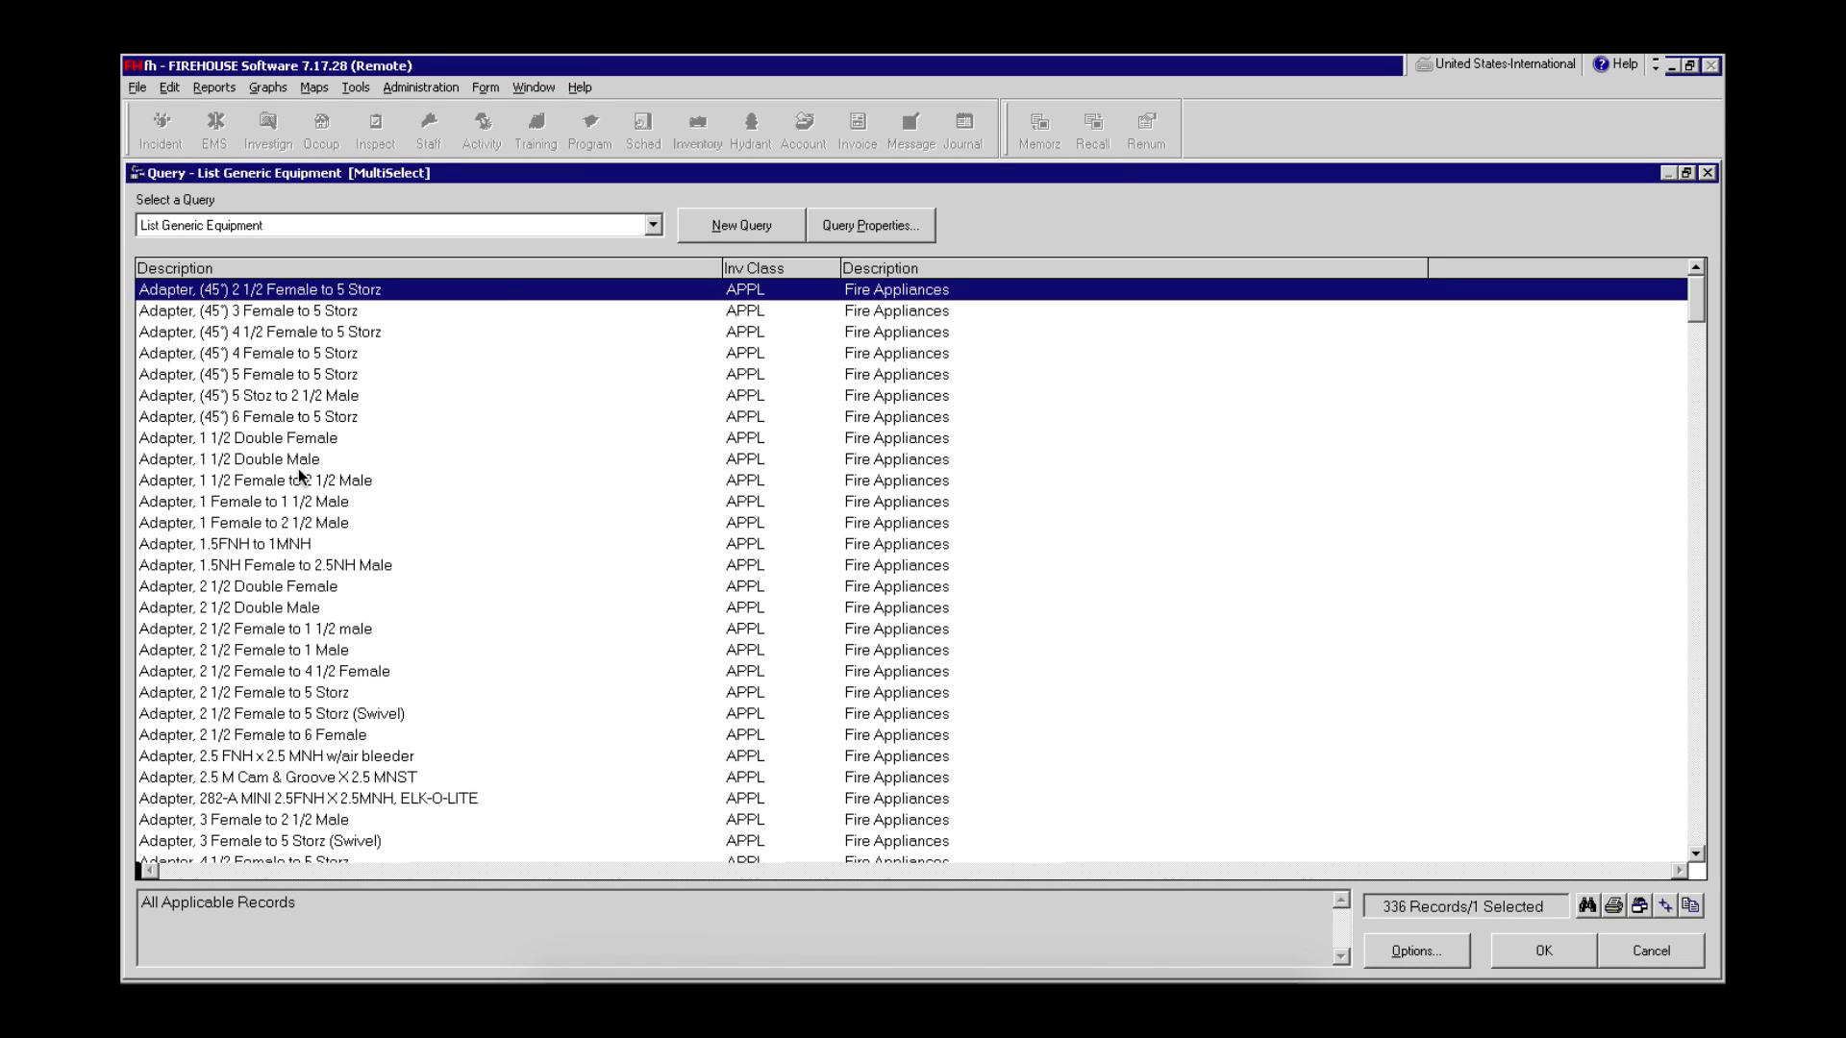
type("ax")
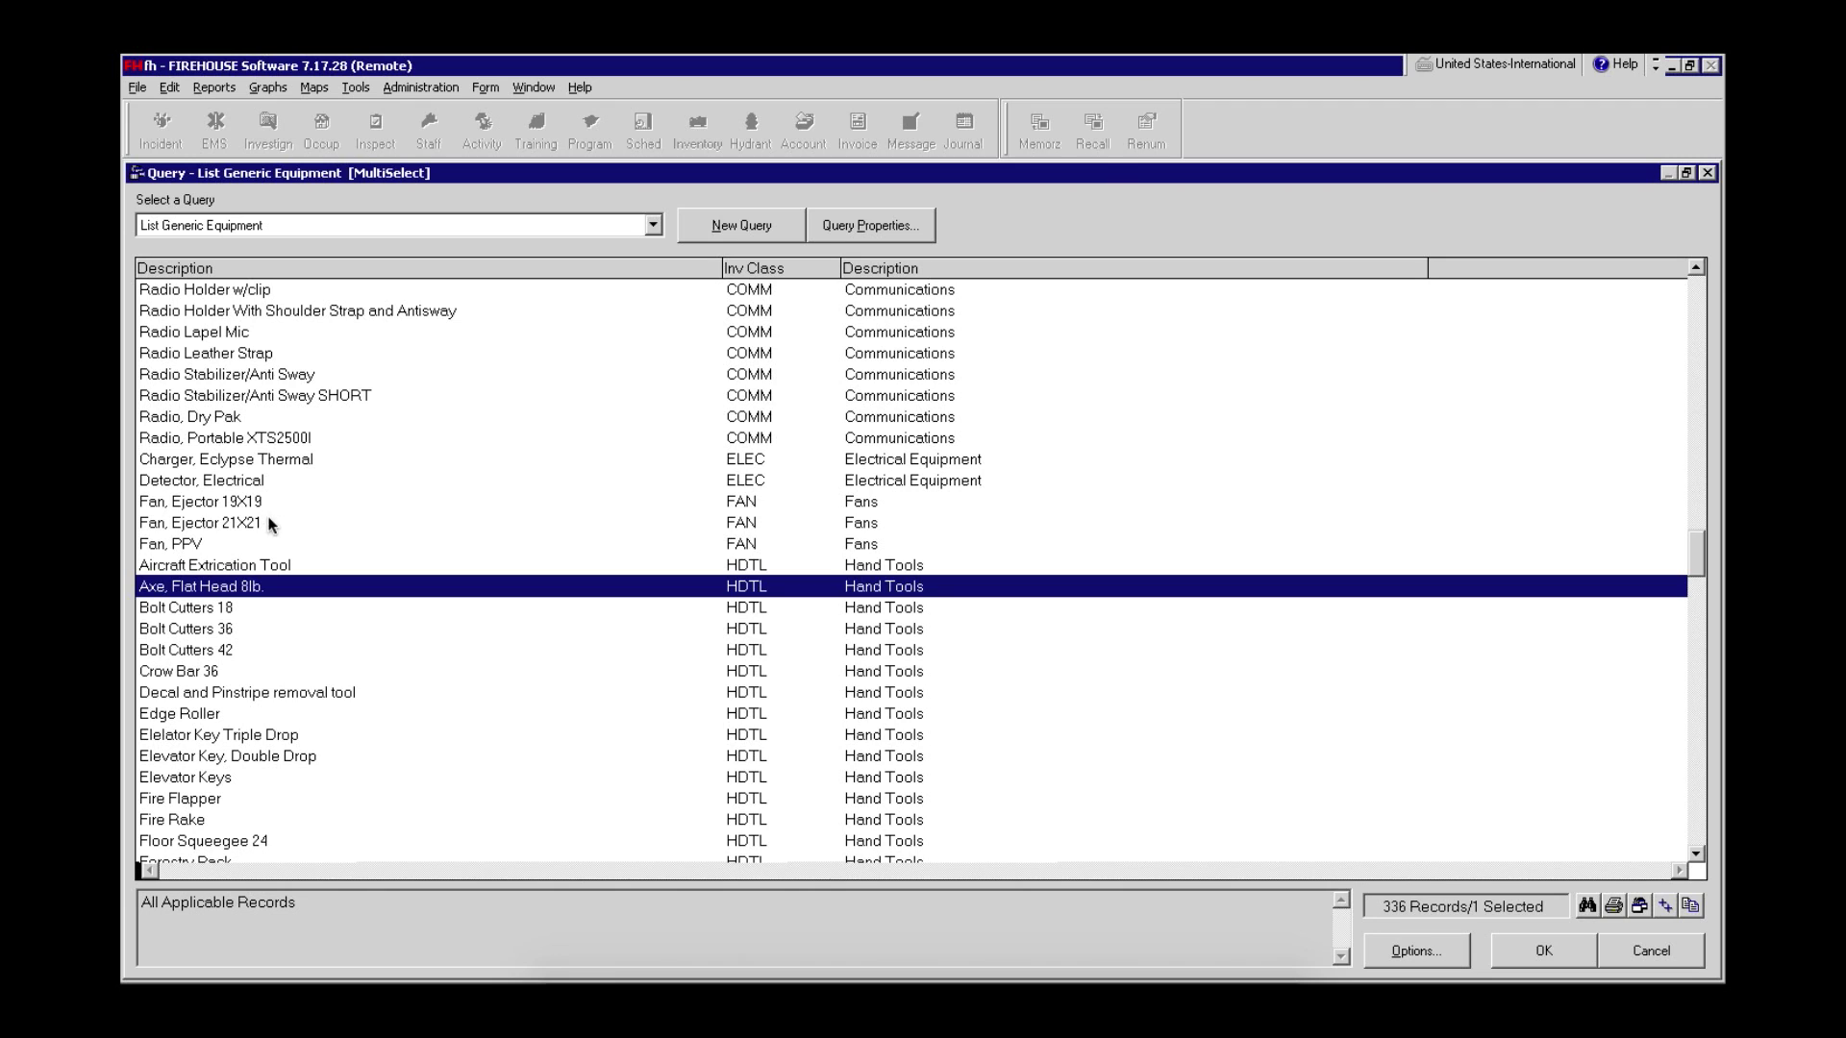
double_click(228, 586)
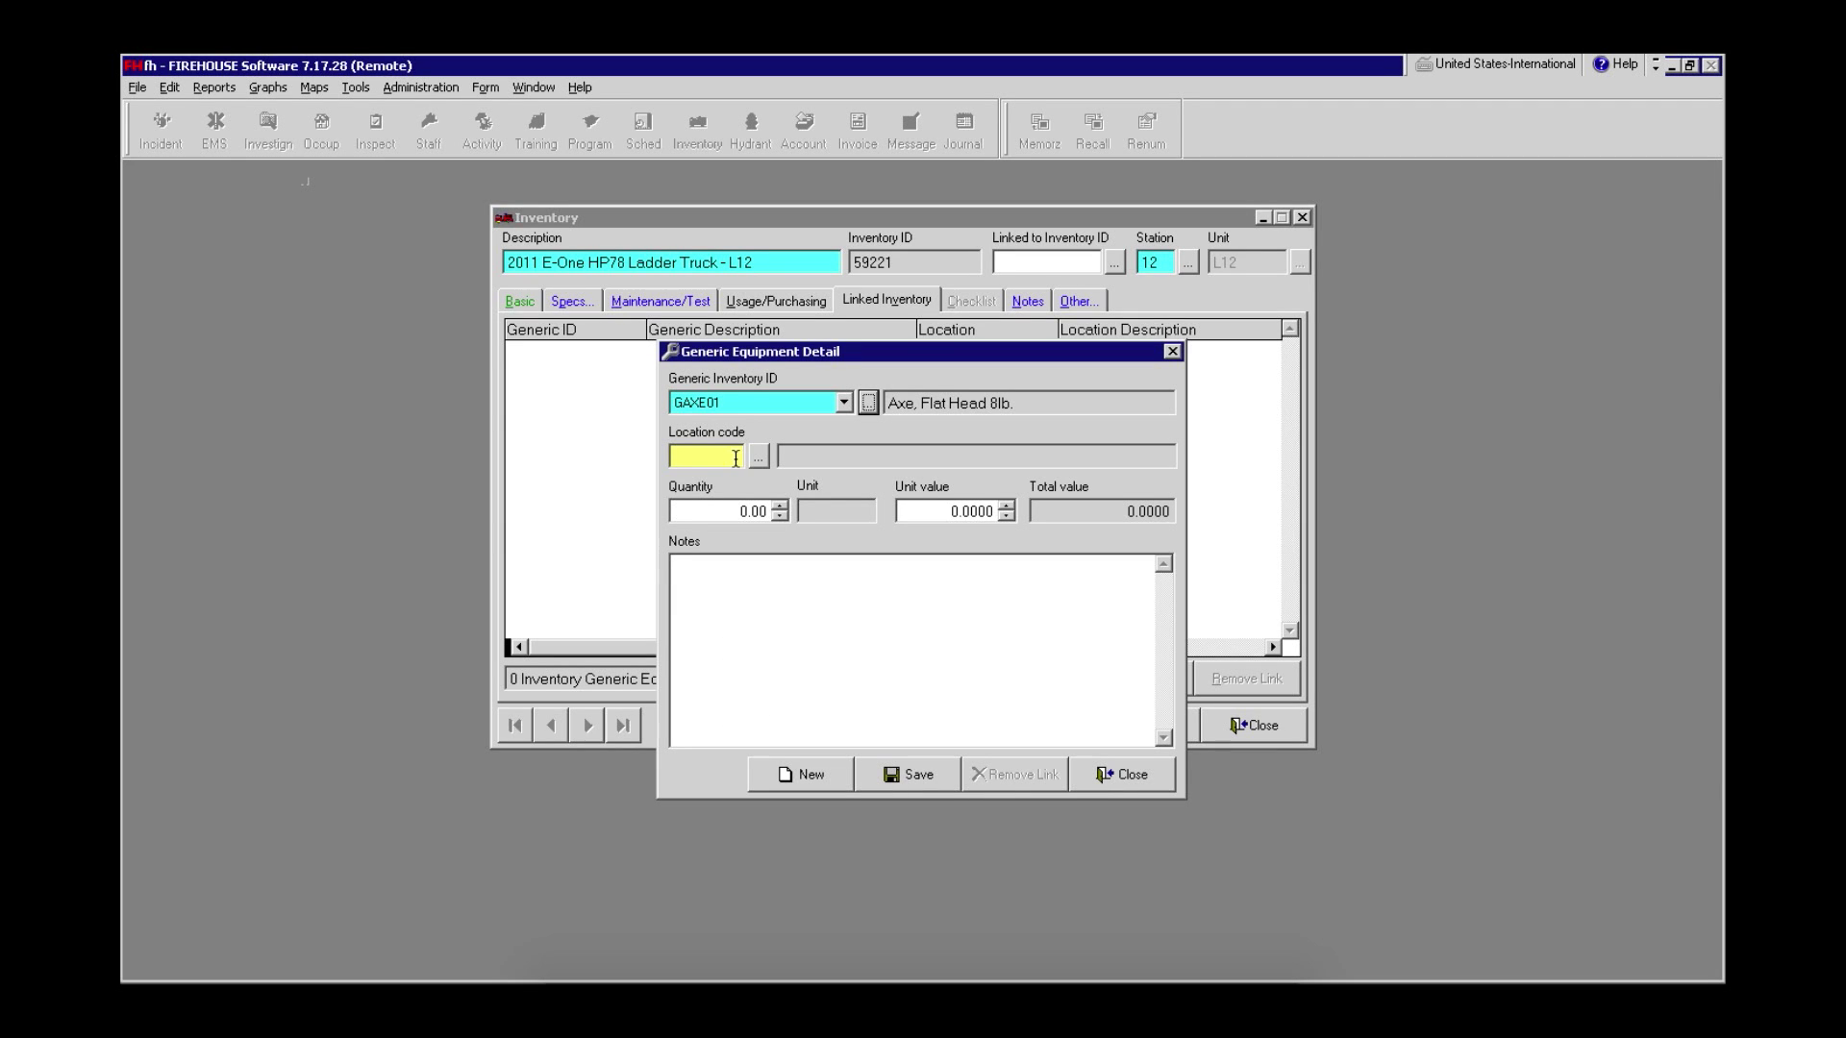
- Set the axe's location code to IRON (Irons) from the cab locations under Apparatus Locations
left_click(759, 458)
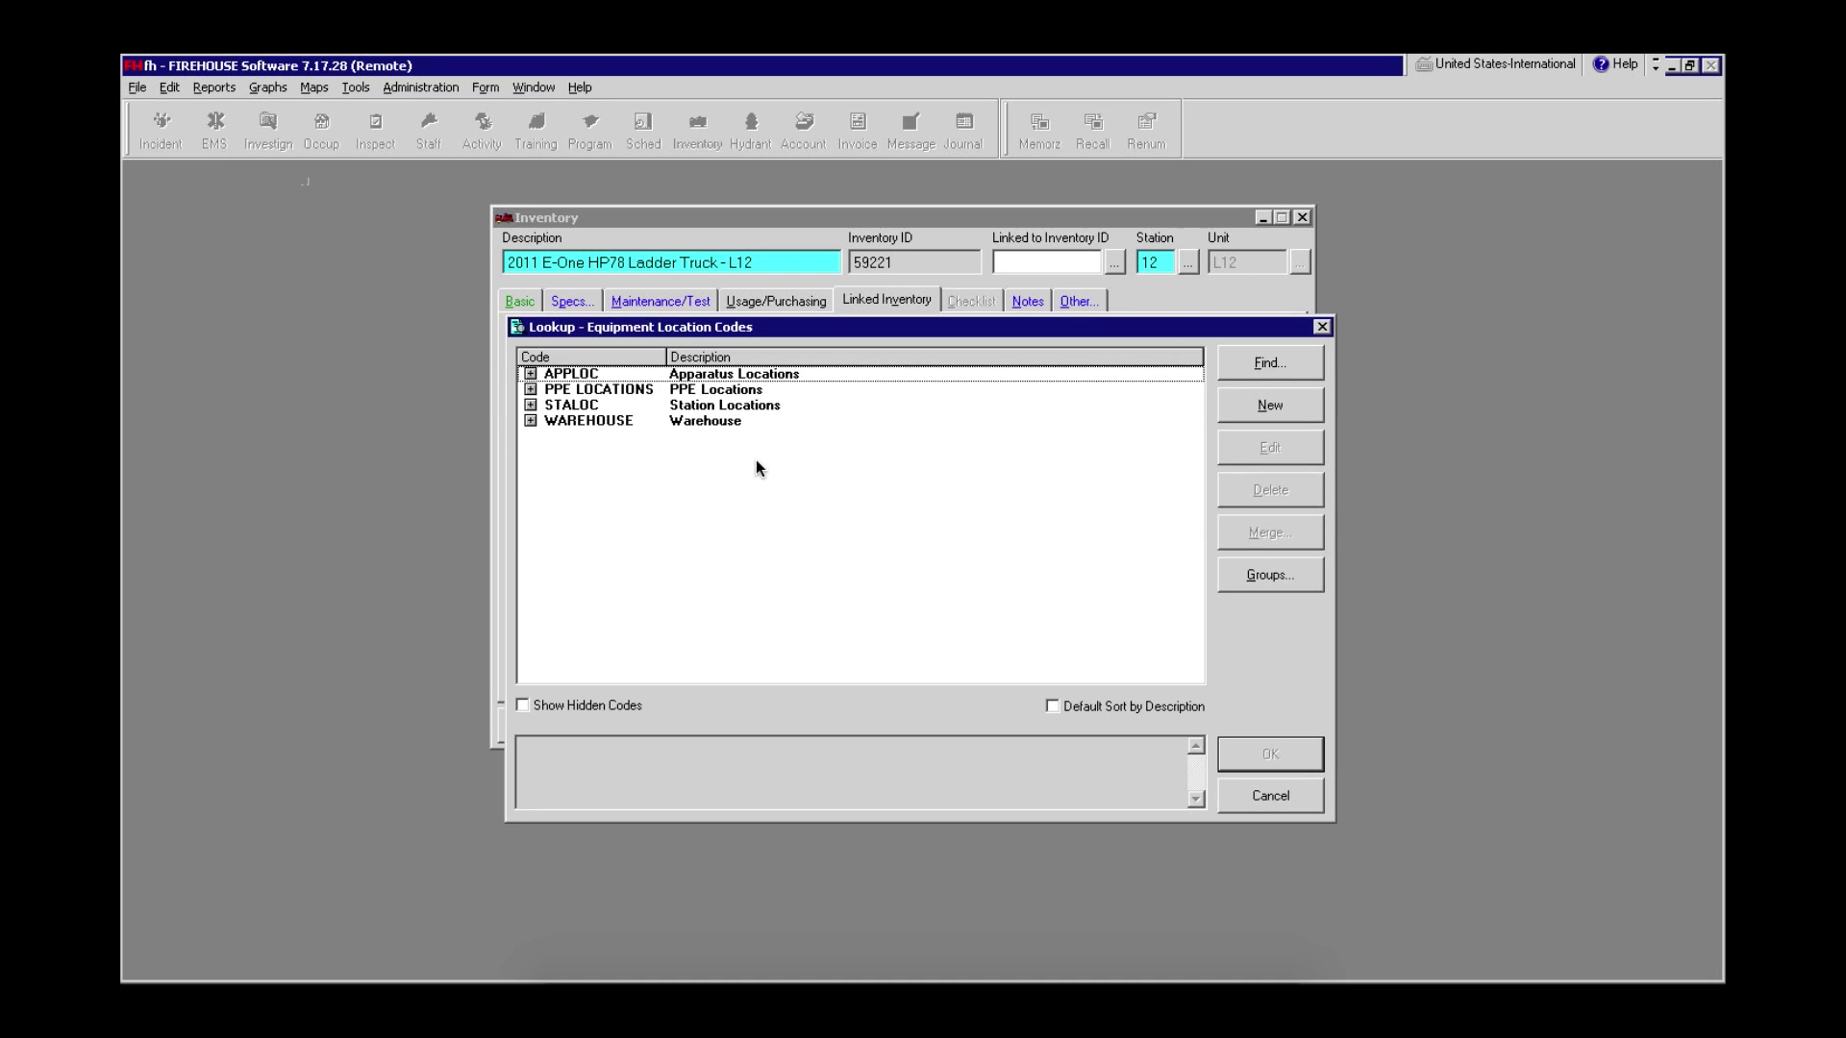
left_click(529, 374)
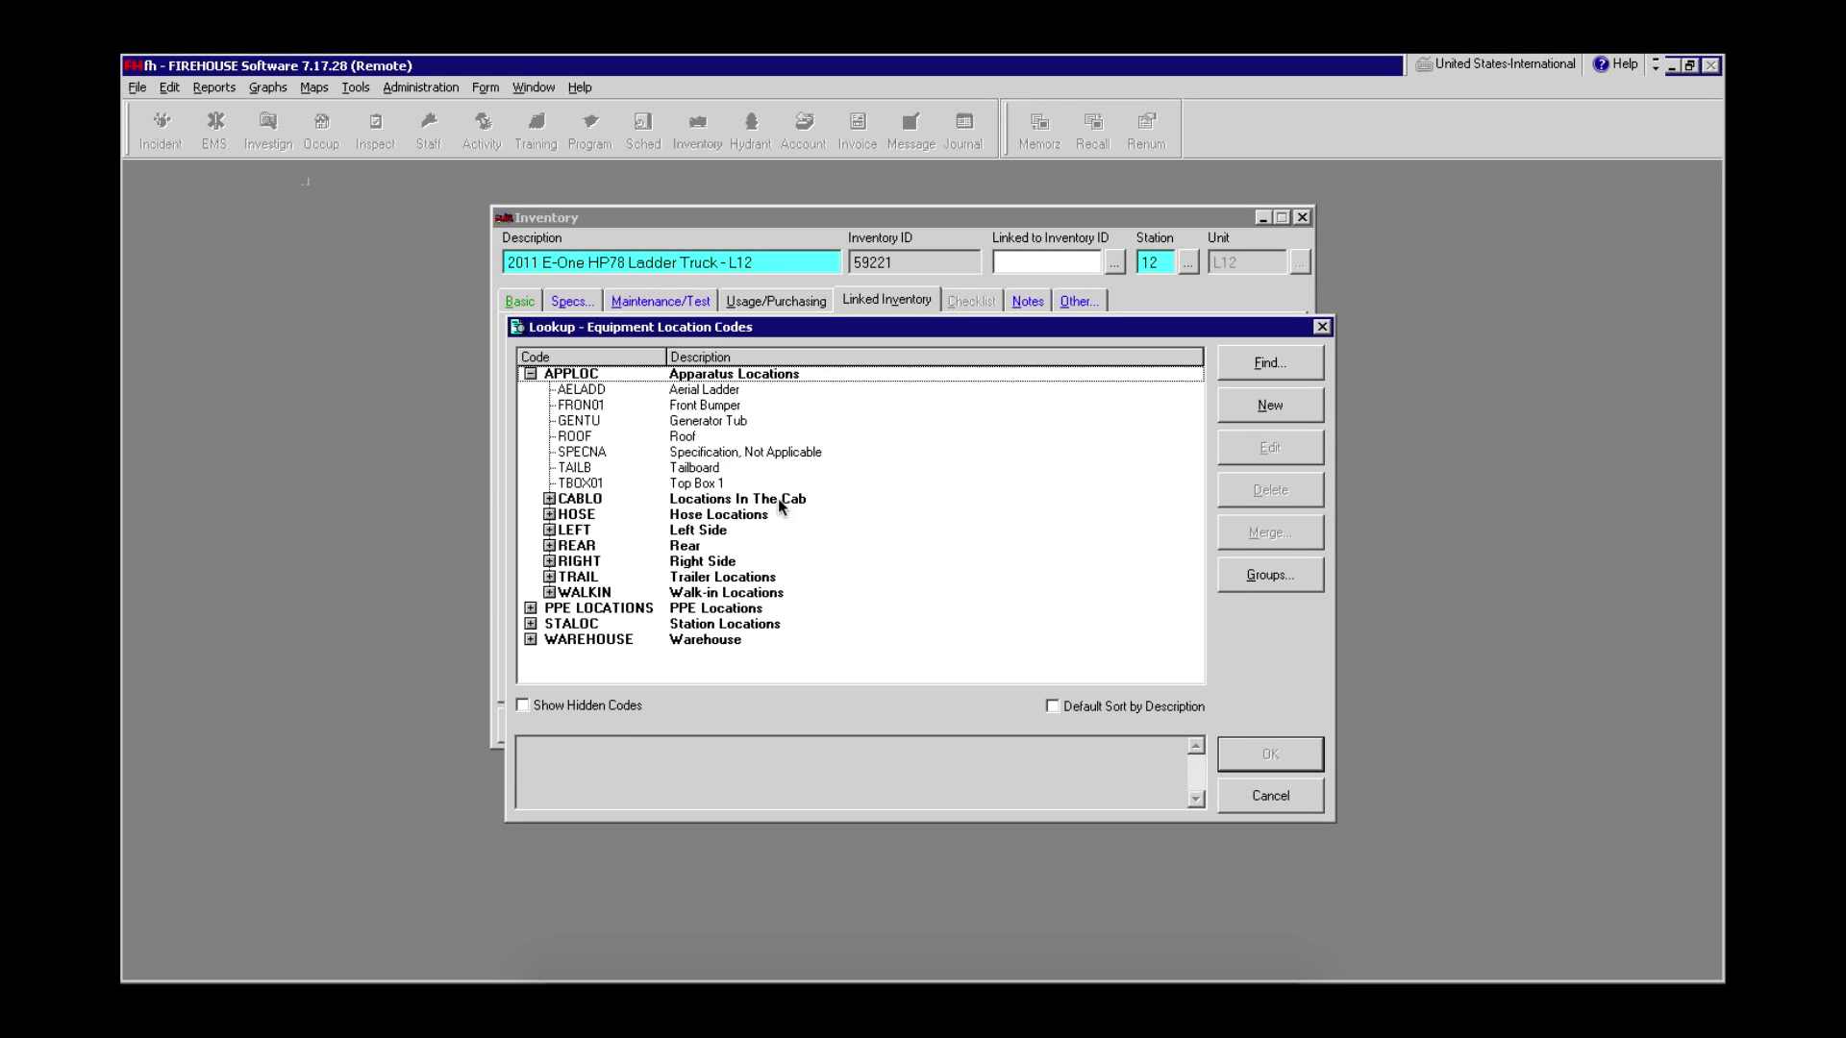
left_click(552, 502)
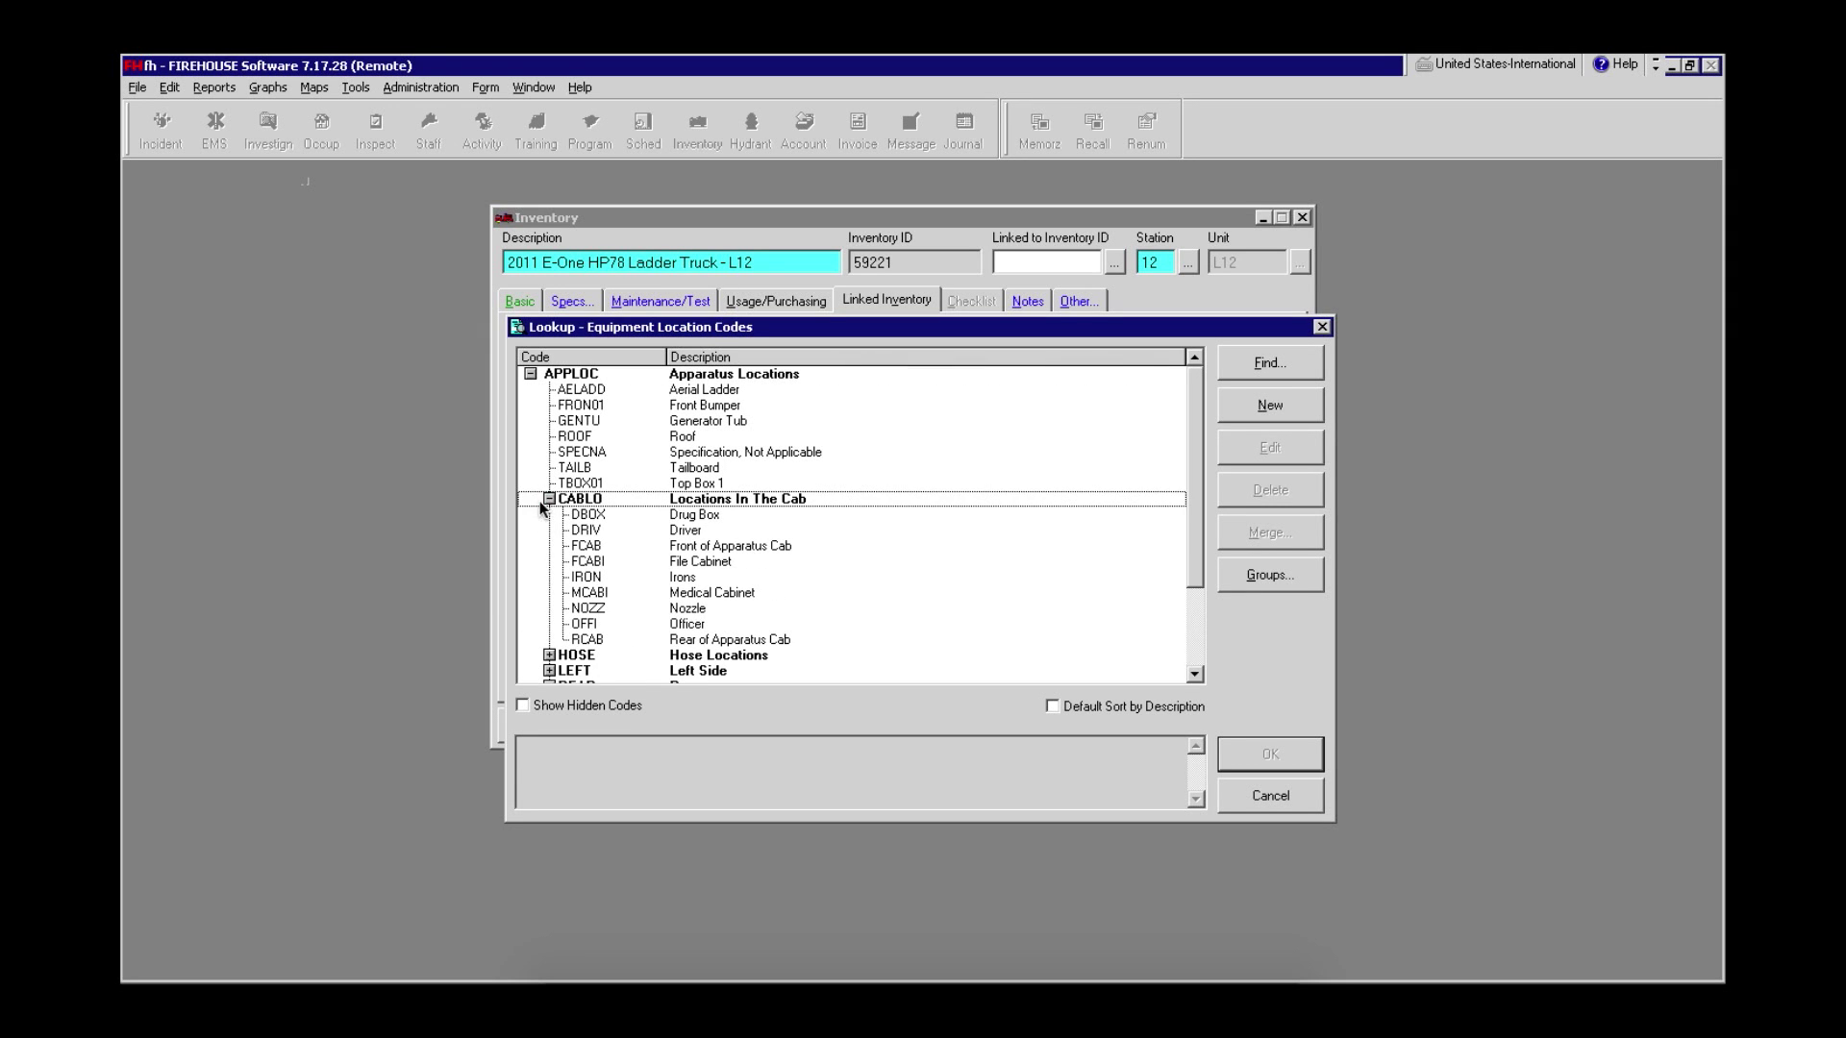
double_click(676, 578)
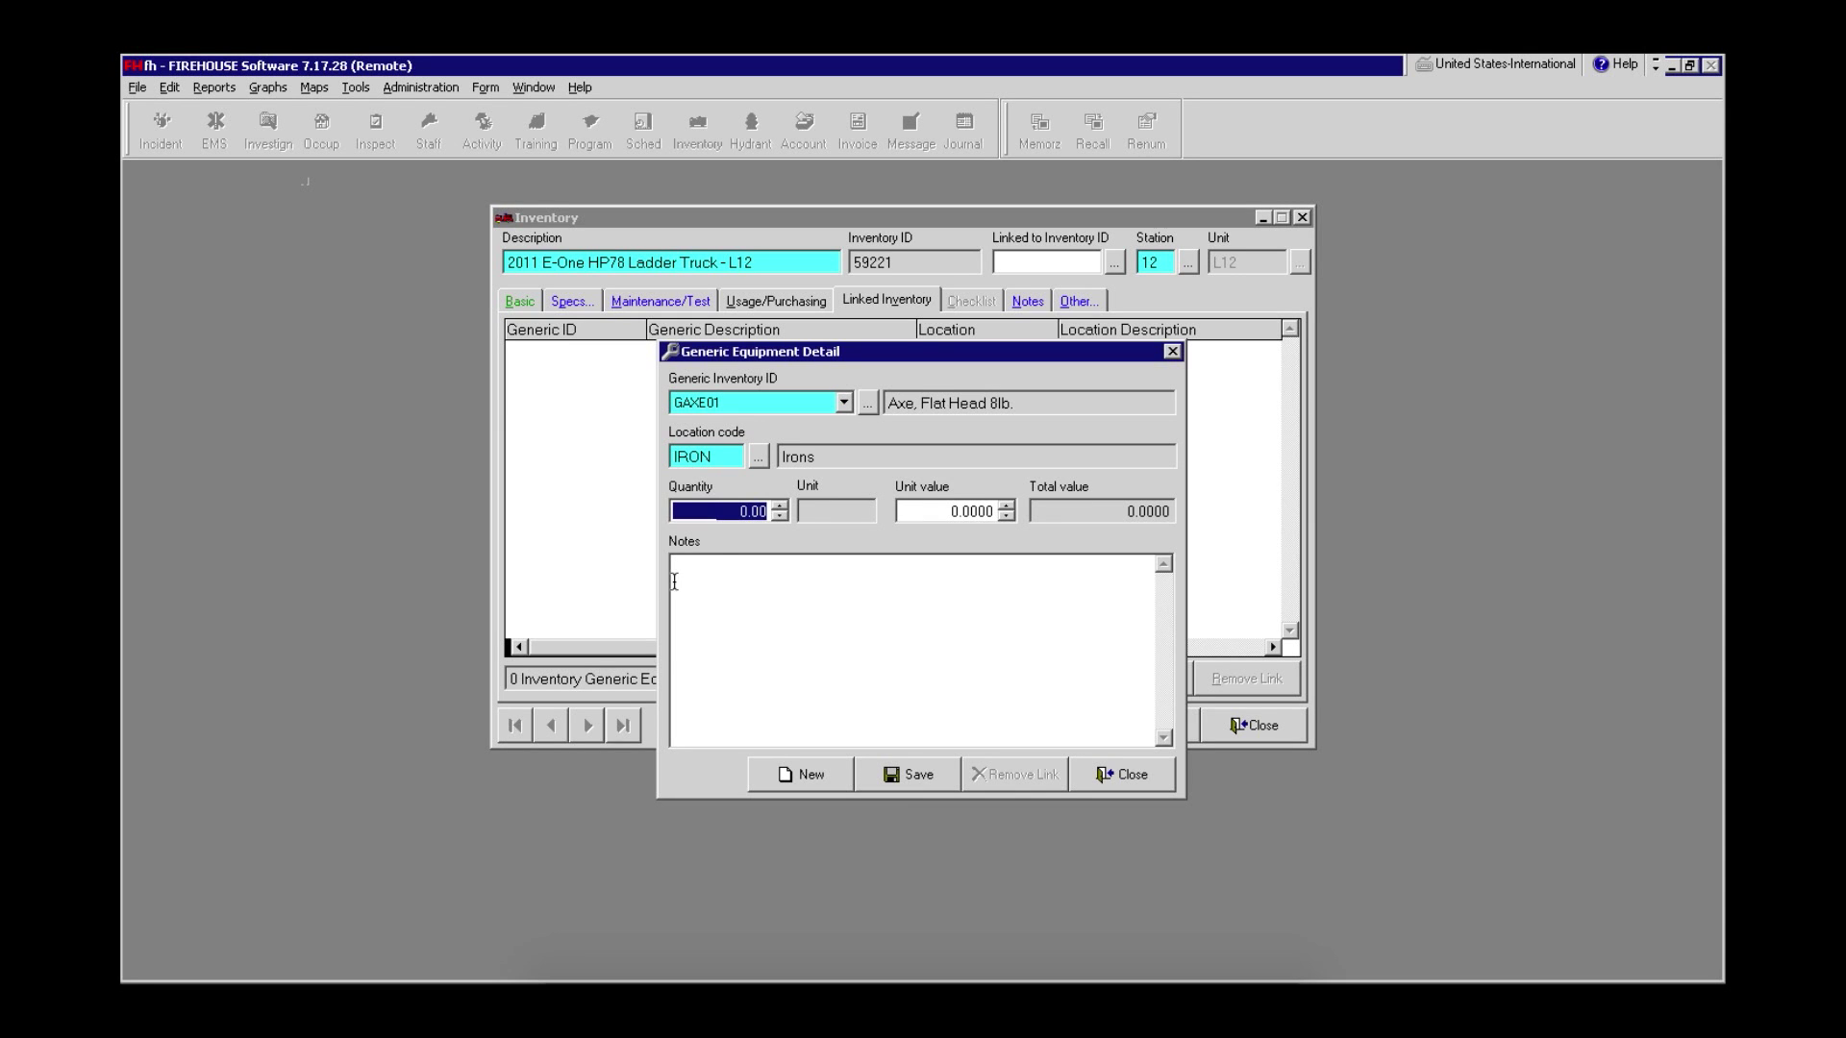
- Set the axe's quantity to 1, enter the notes "Any specific notes." and save the equipment link
left_click(784, 506)
left_click(679, 567)
type("Any")
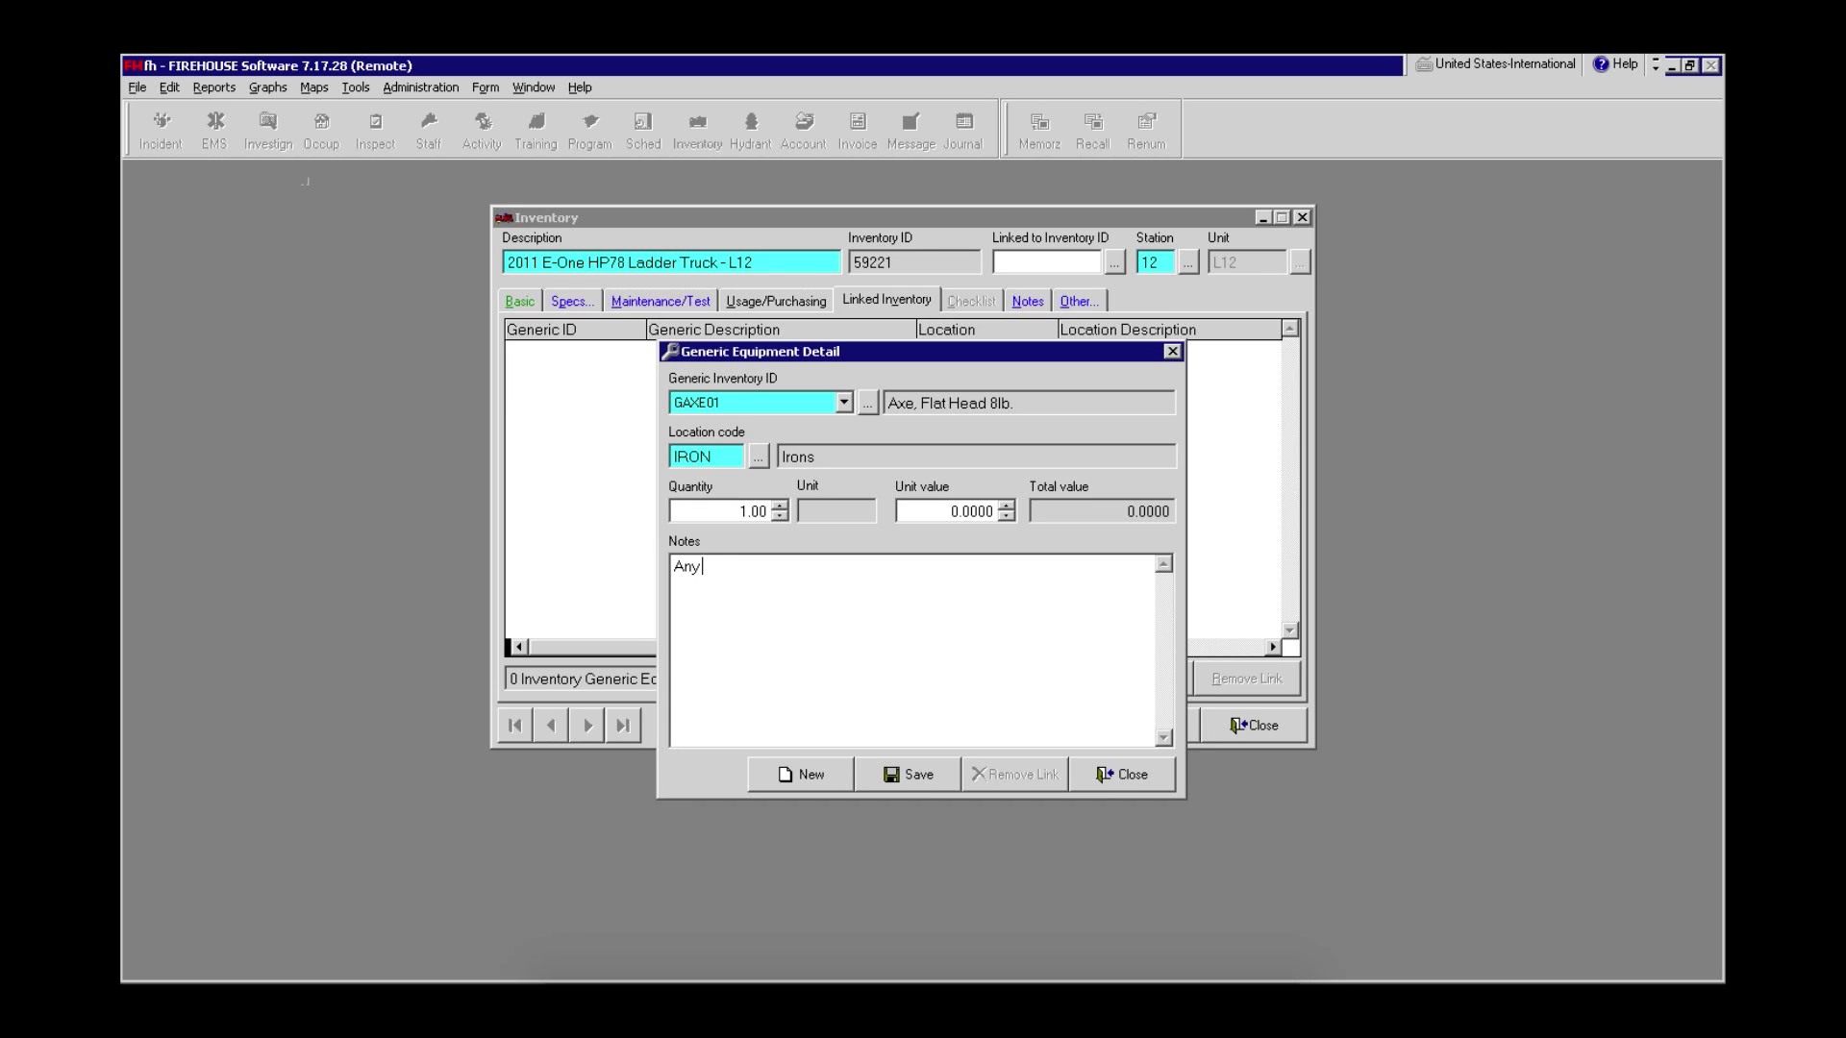
type(" specific notes.")
left_click(926, 779)
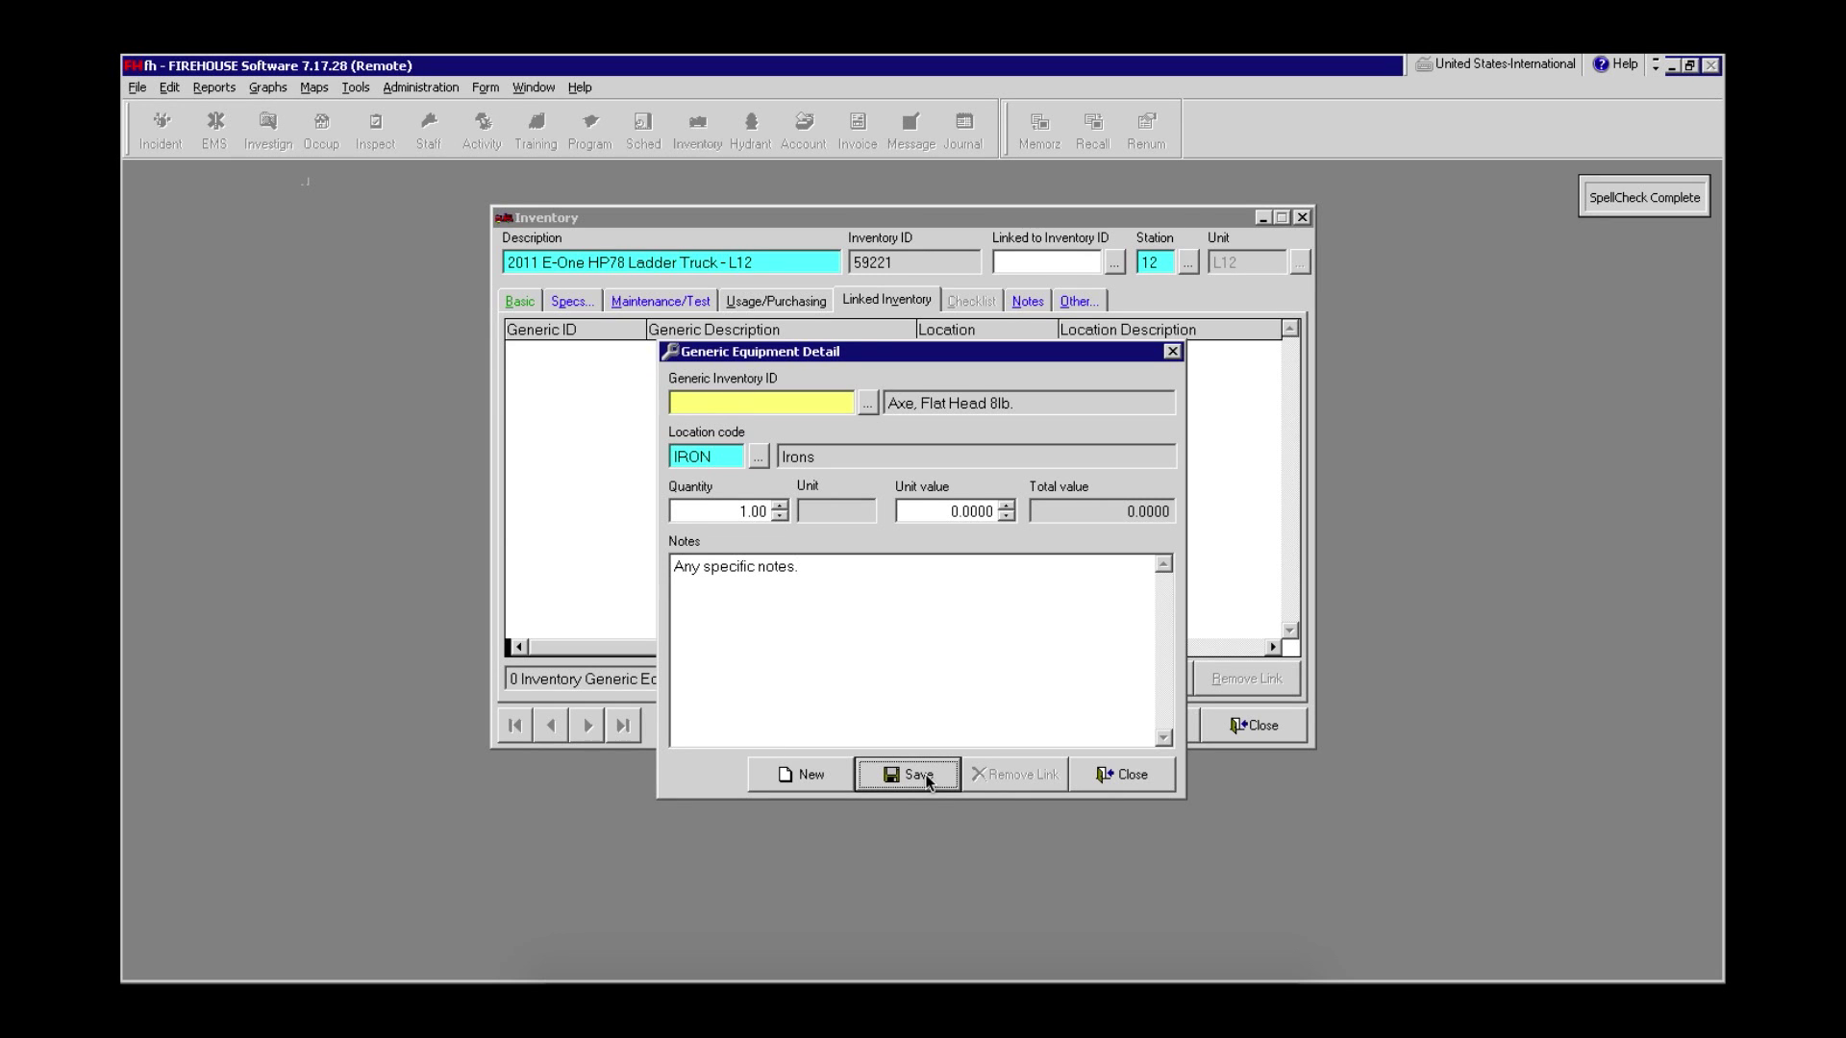
- Start a new generic equipment entry for the truck and choose Haligan Bar, 30 as the item
left_click(807, 774)
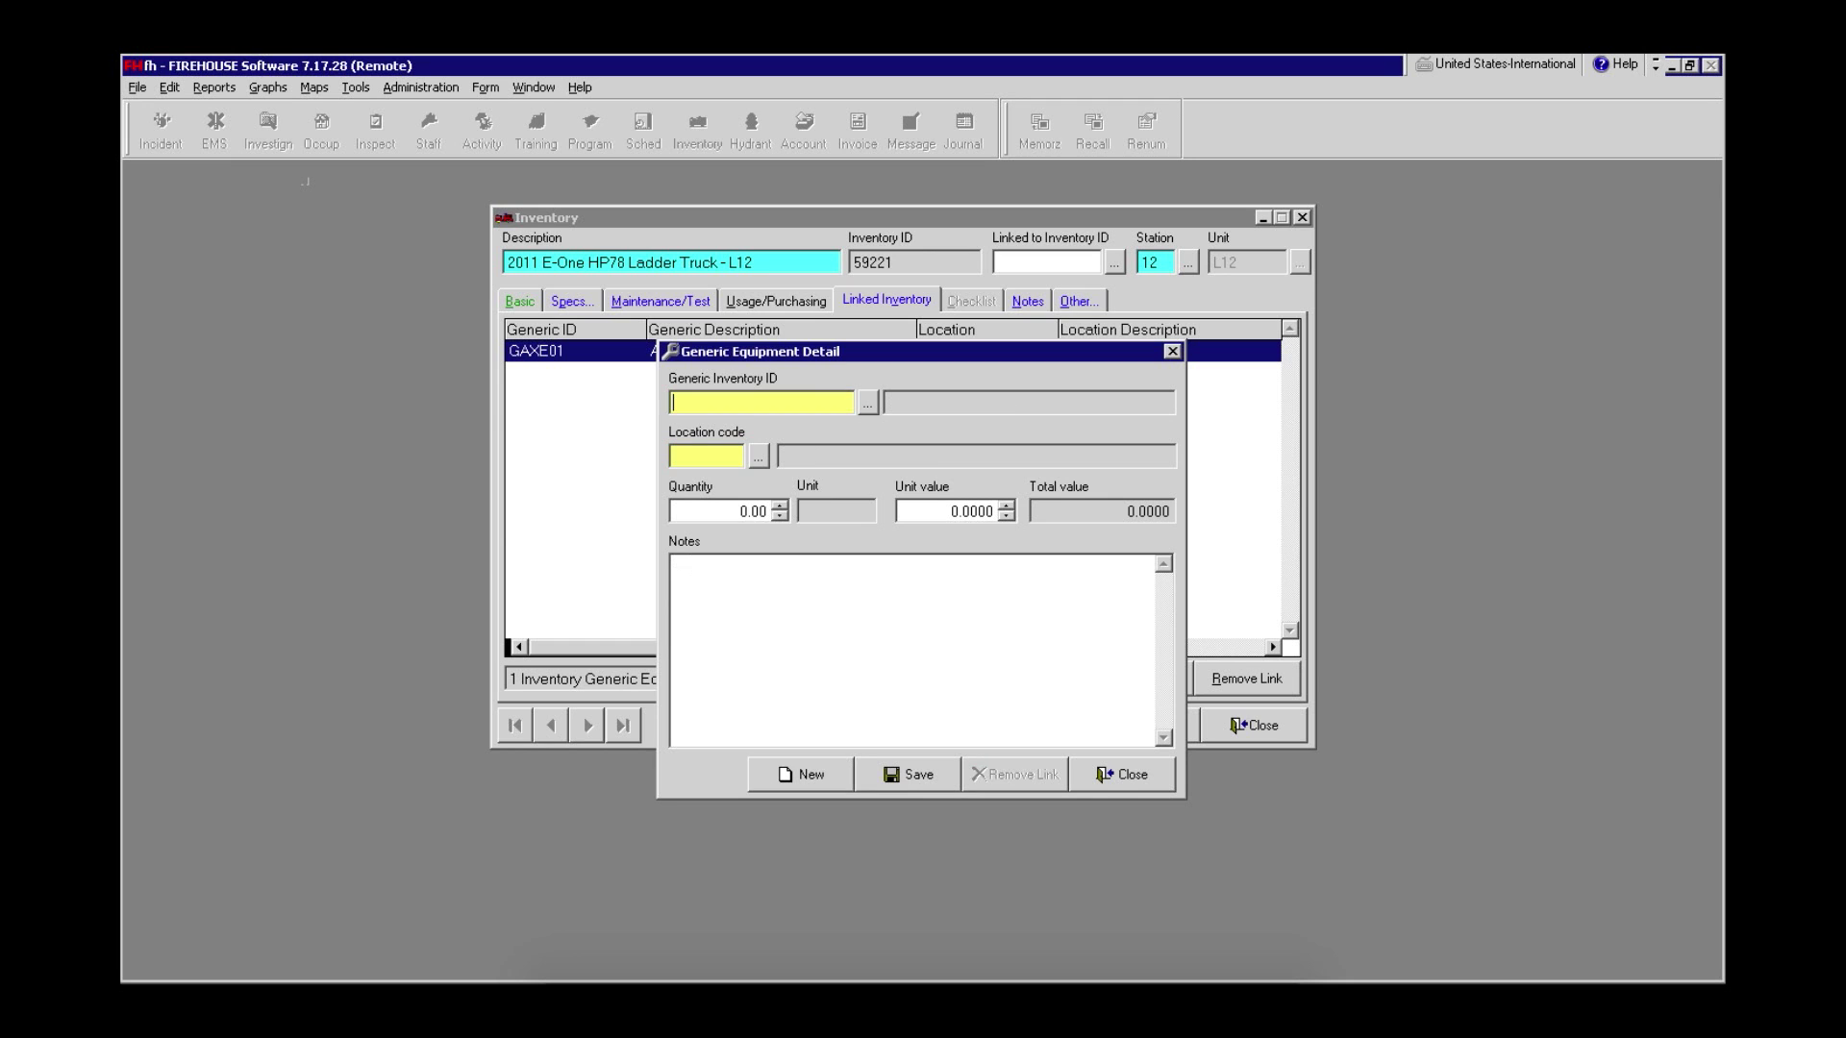
left_click(869, 404)
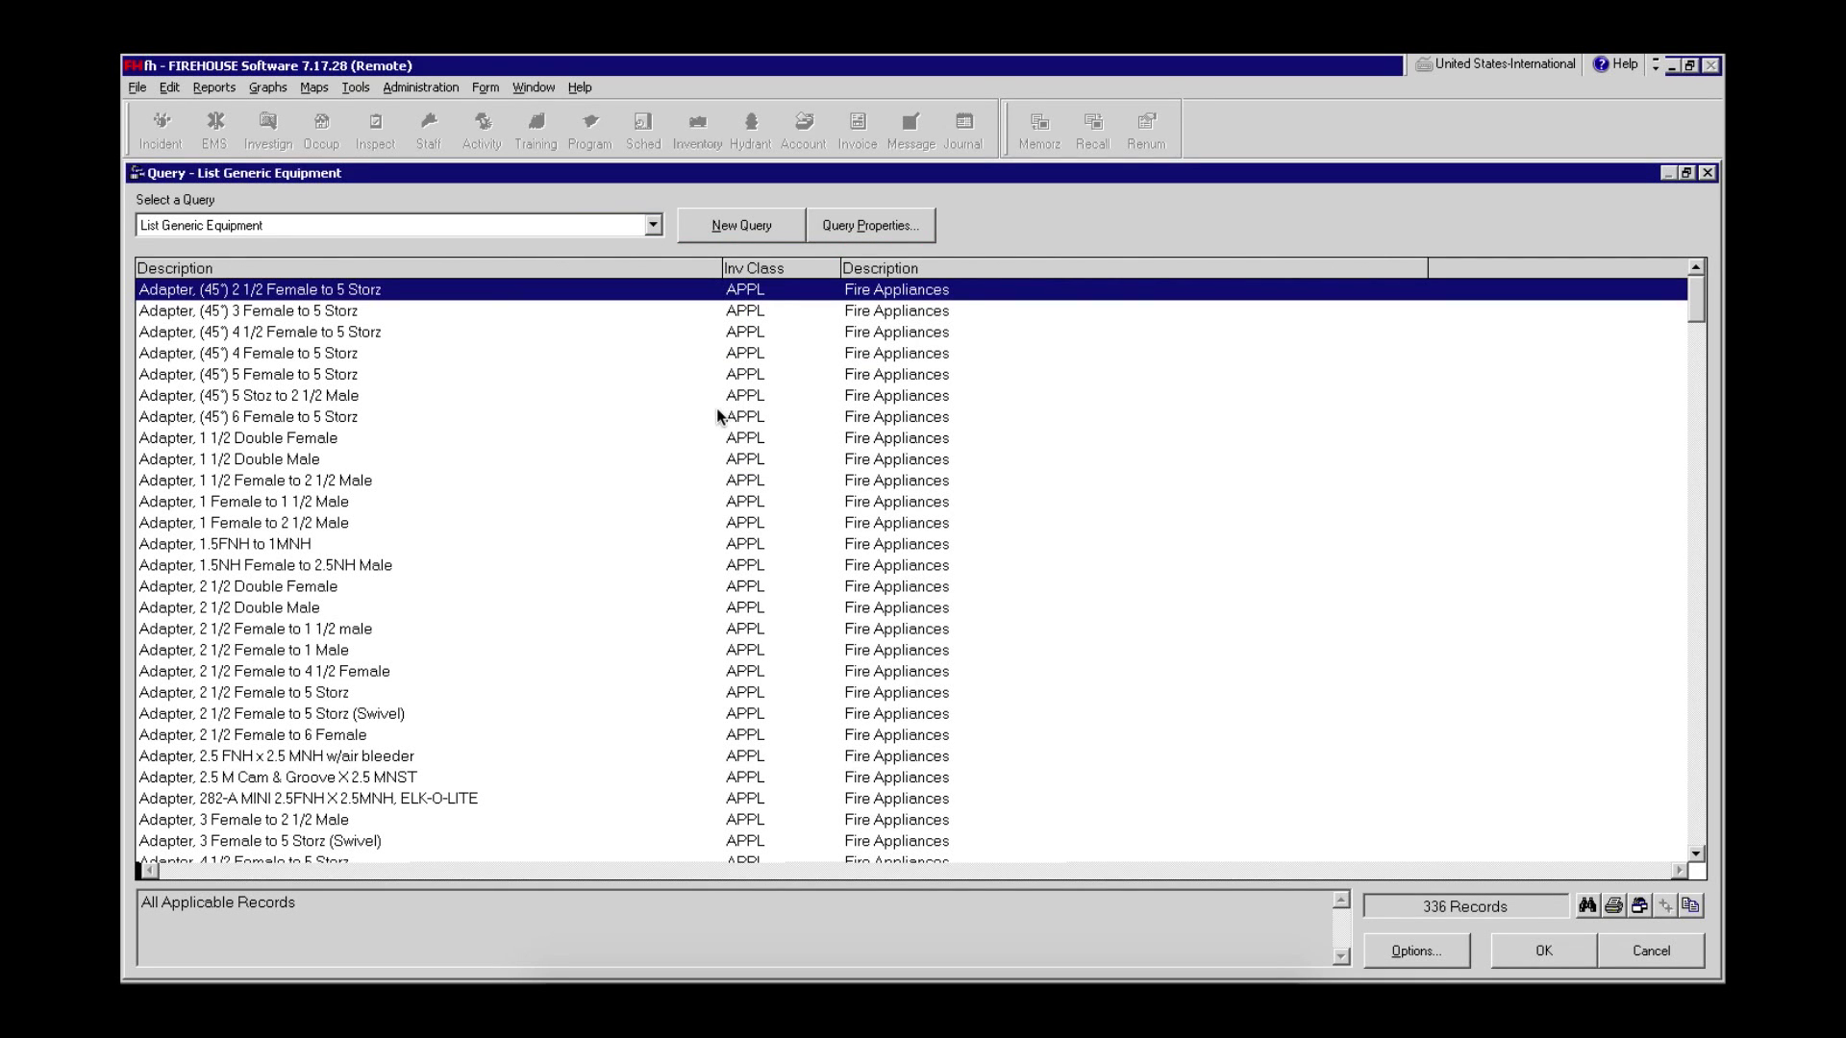
scroll(723, 414, "down", 20)
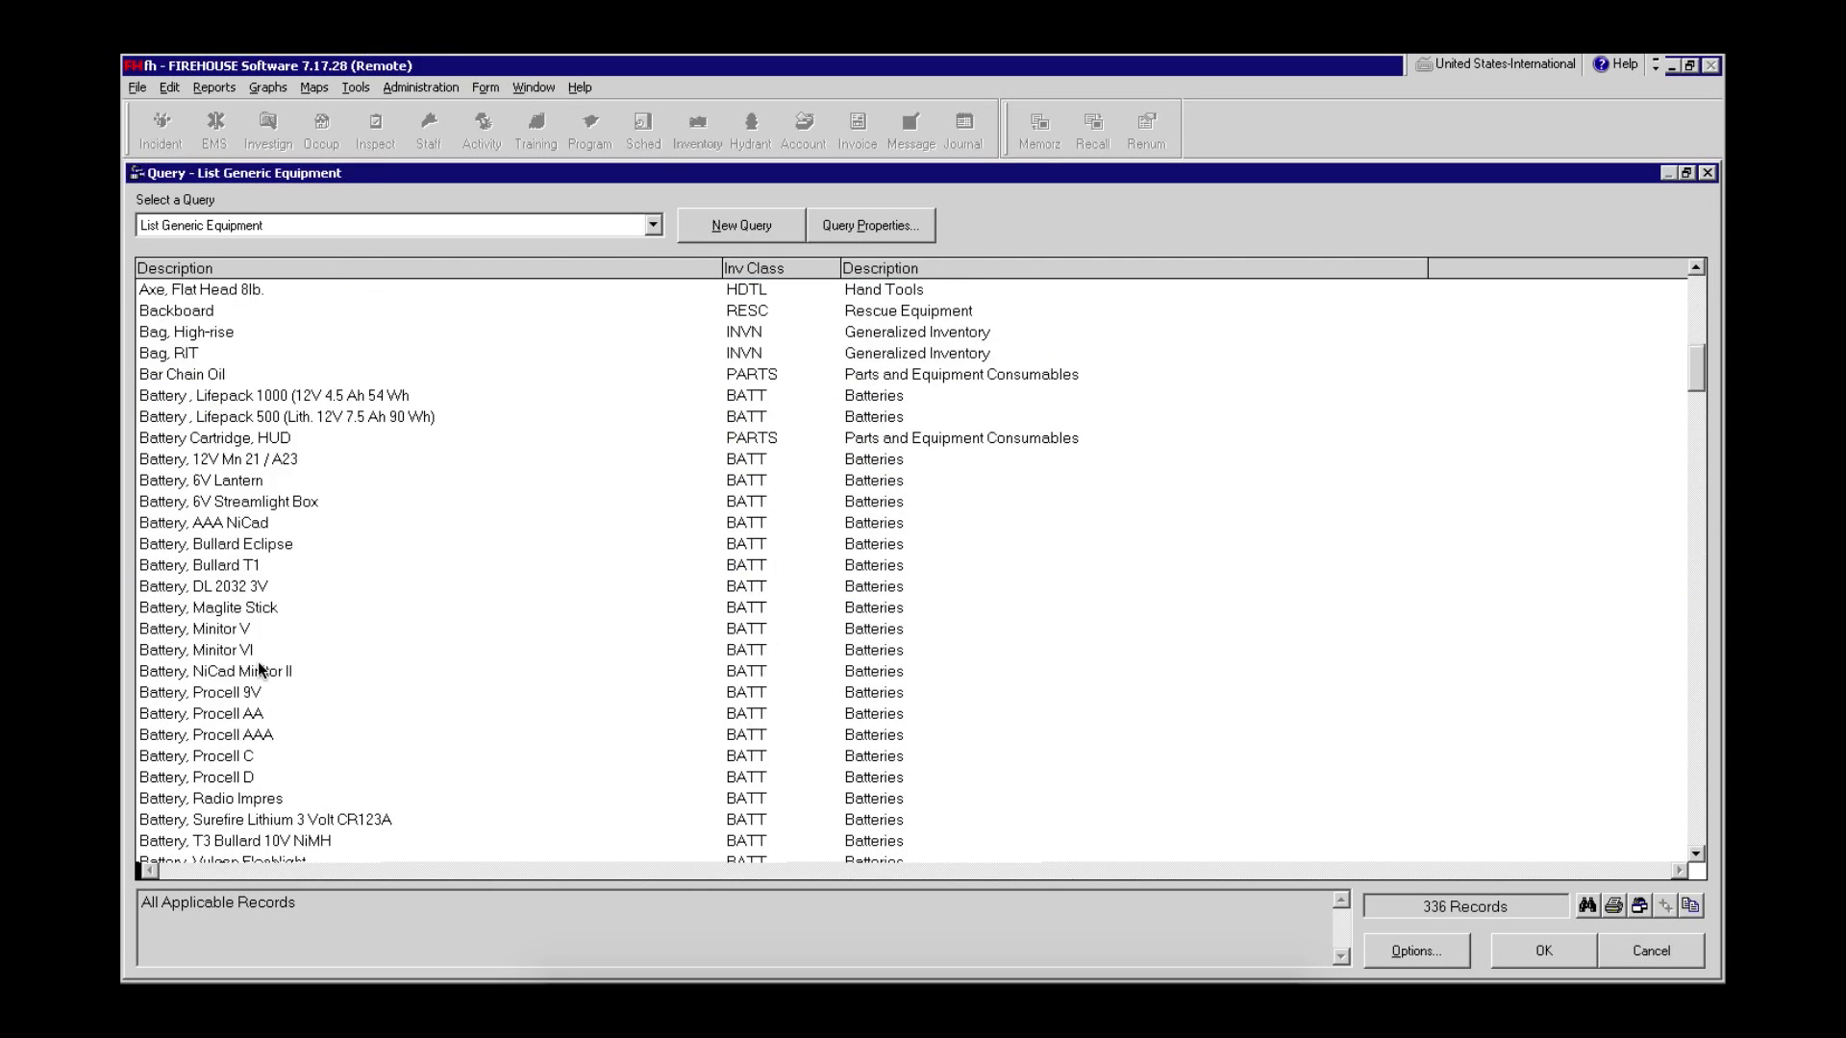
scroll(257, 671, "down", 20)
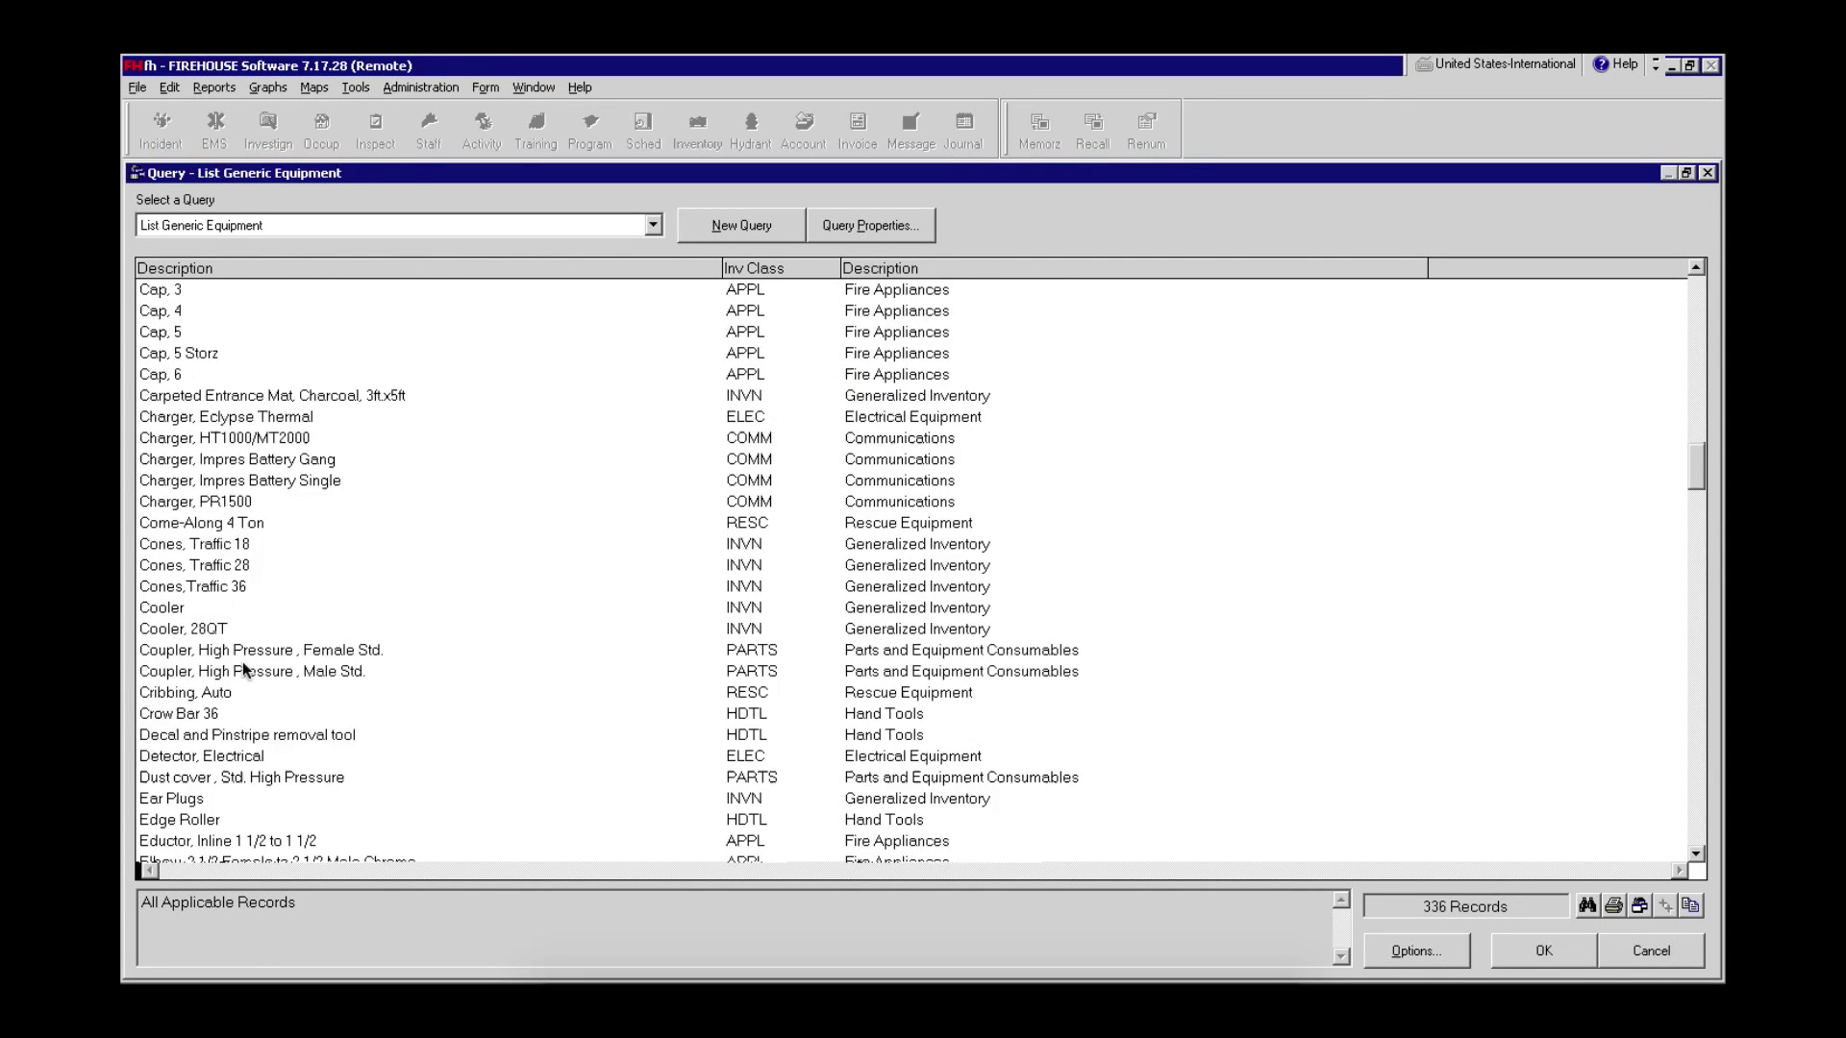
scroll(242, 664, "down", 3)
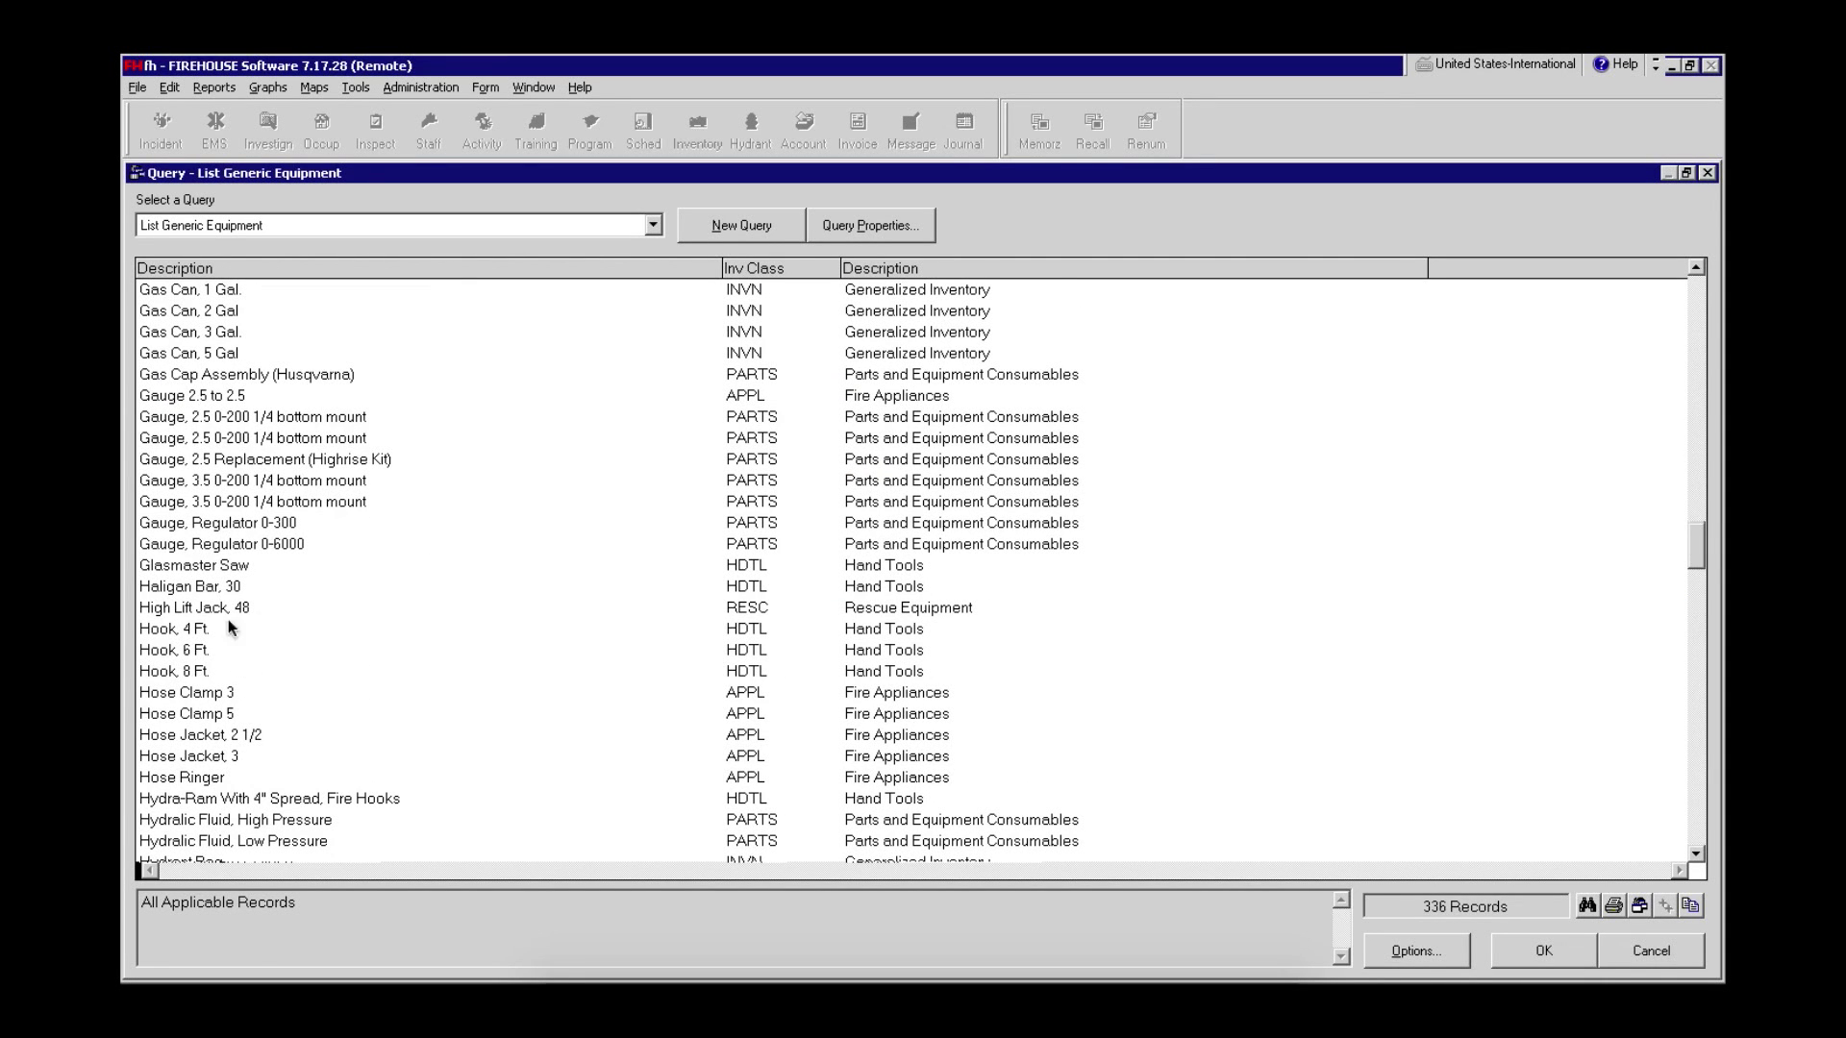
left_click(210, 590)
double_click(211, 591)
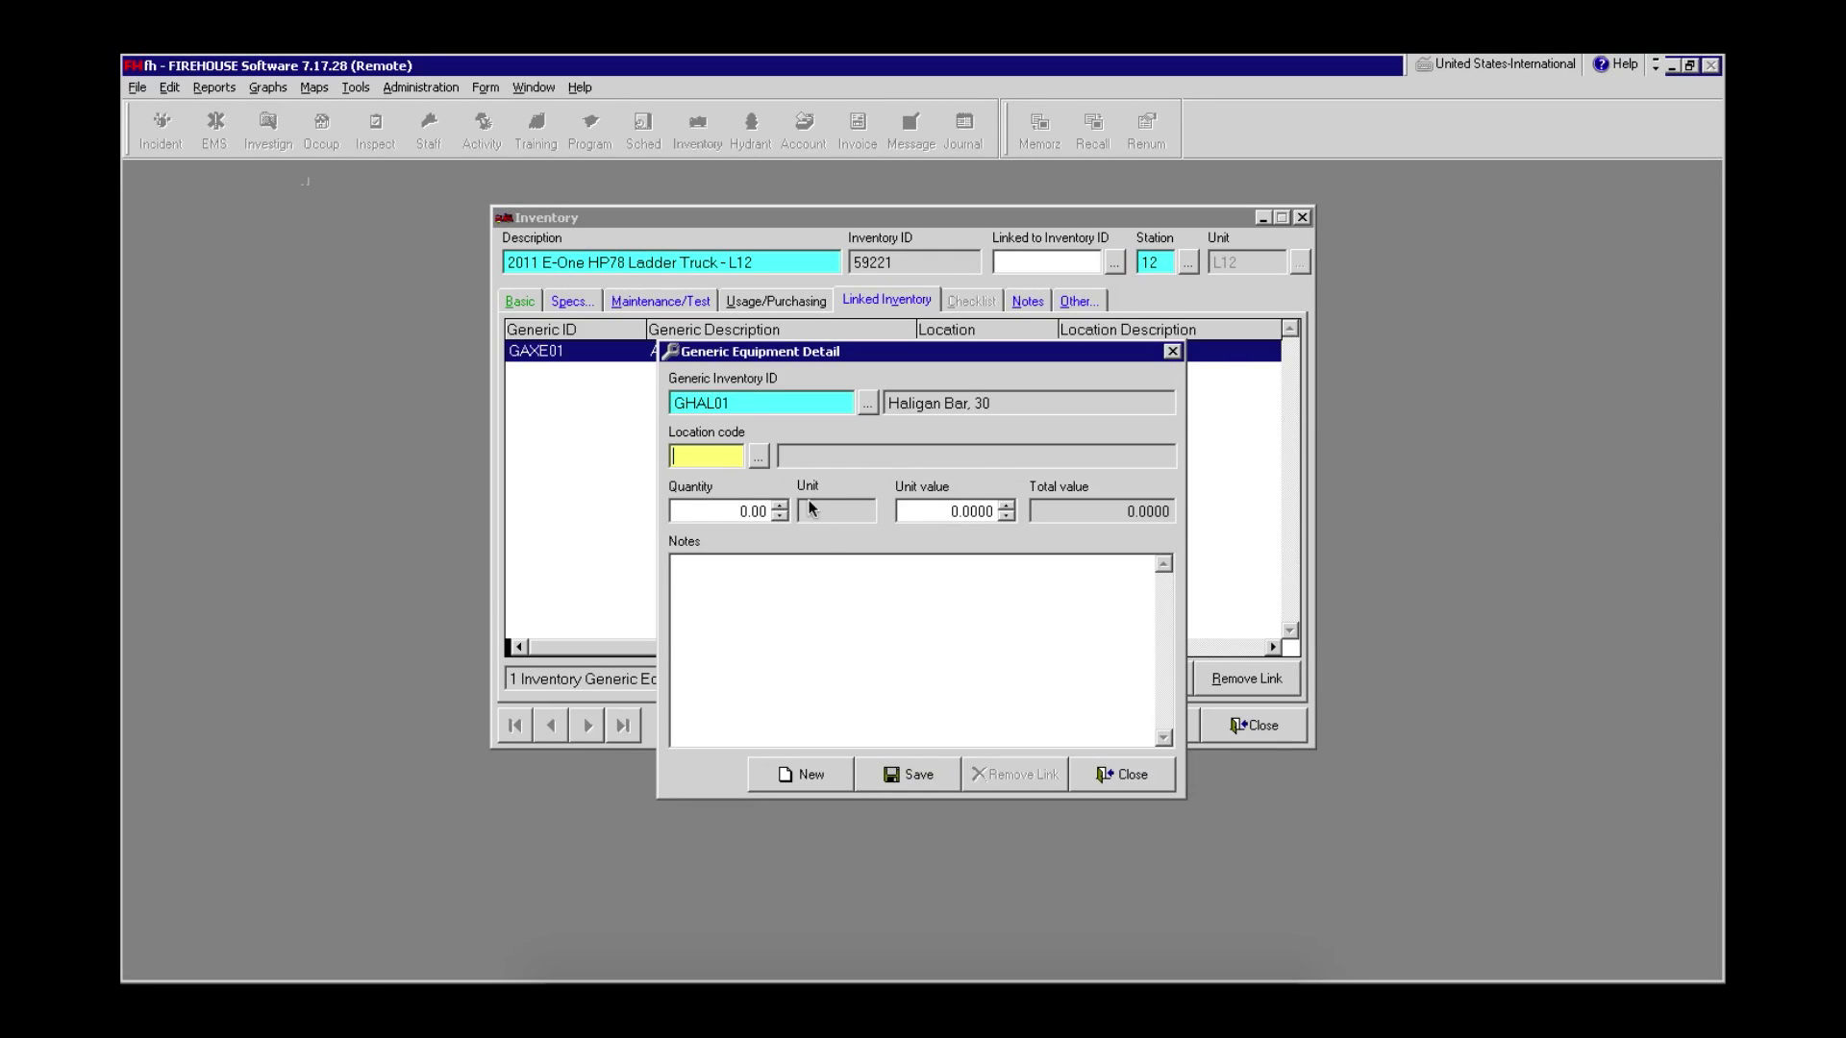
- Assign the Haligan bar to cab location IRON (Irons) with a quantity of 1 and save the link
left_click(758, 459)
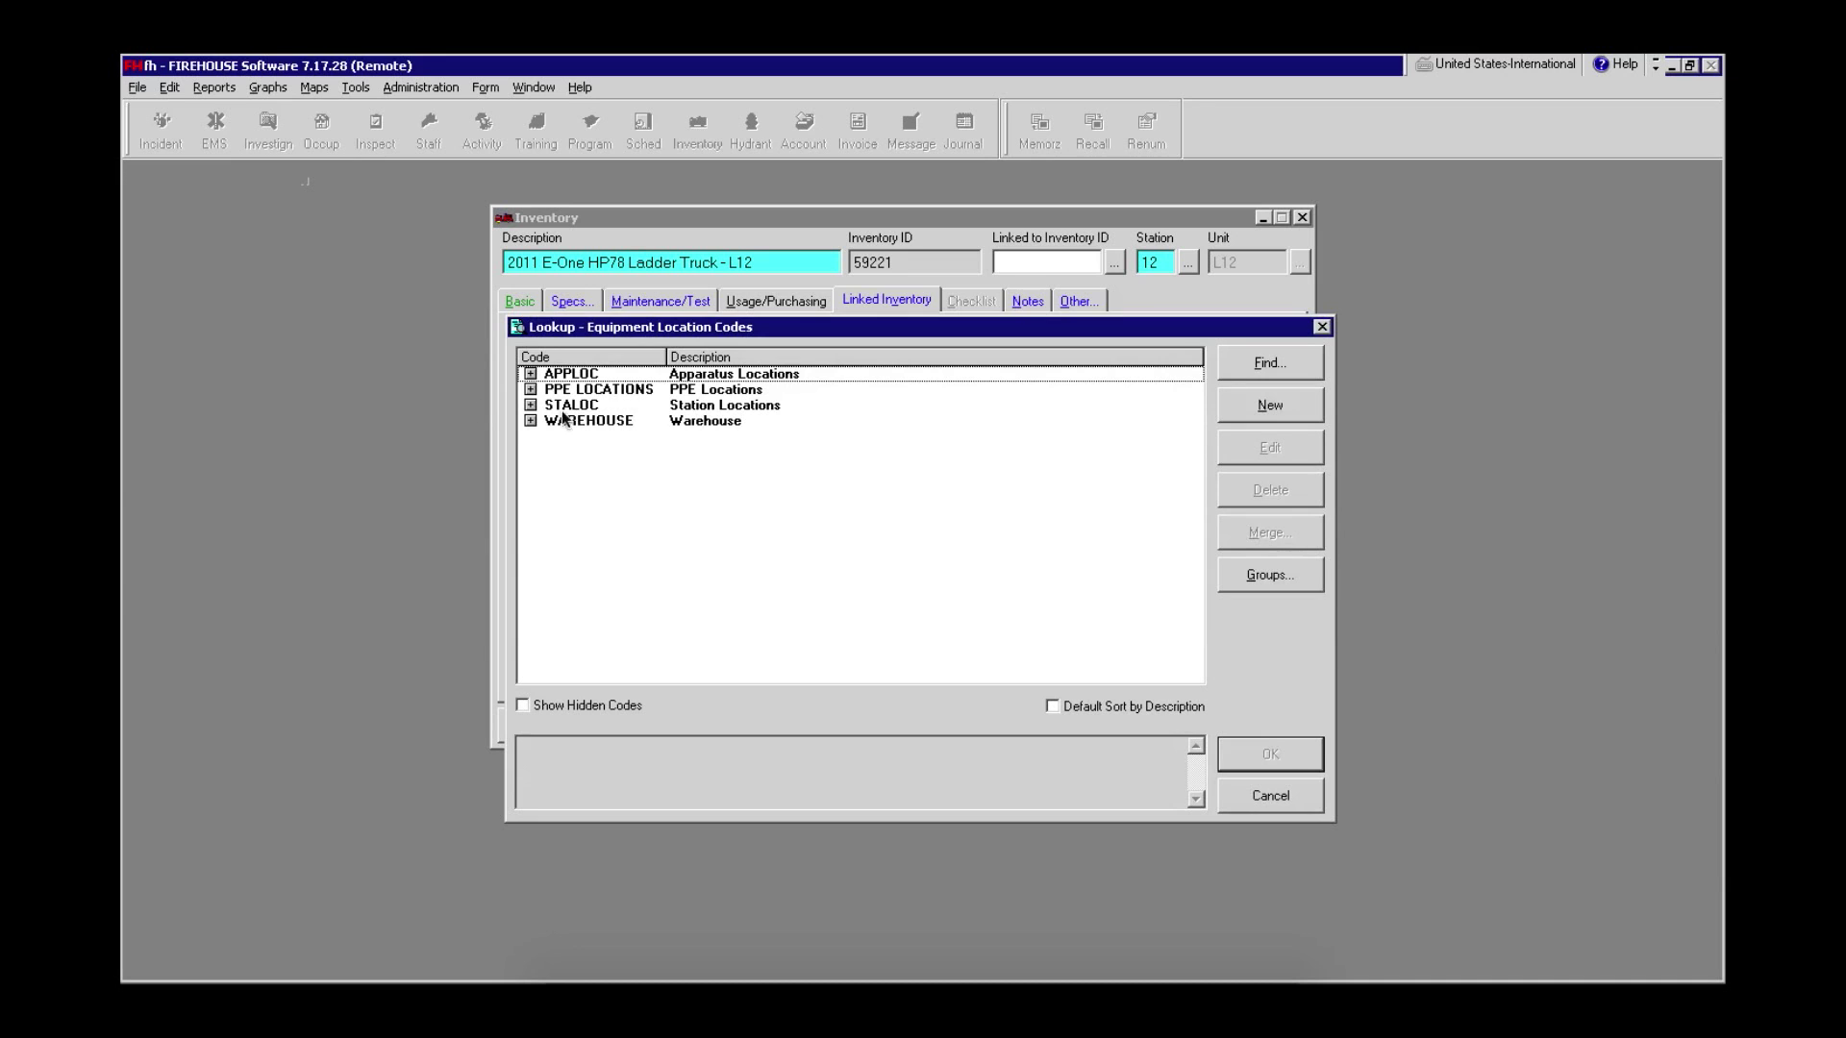
left_click(530, 373)
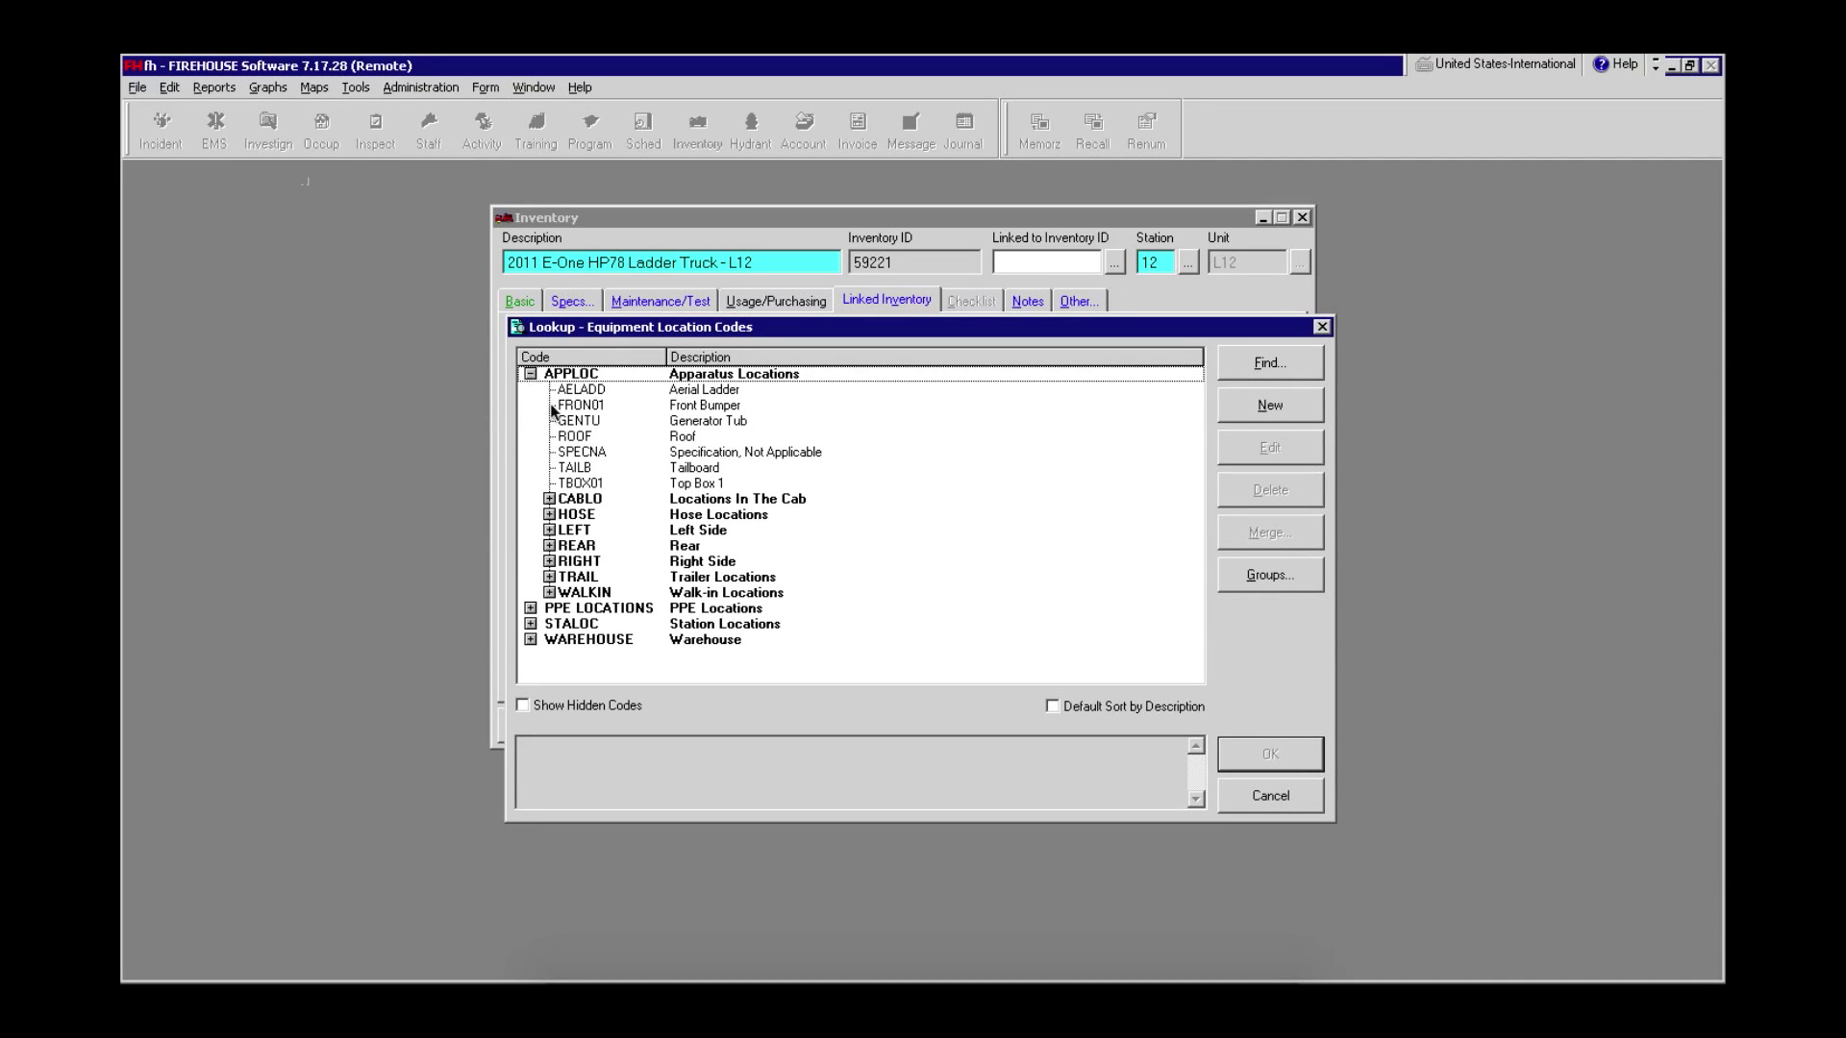
left_click(549, 499)
double_click(679, 581)
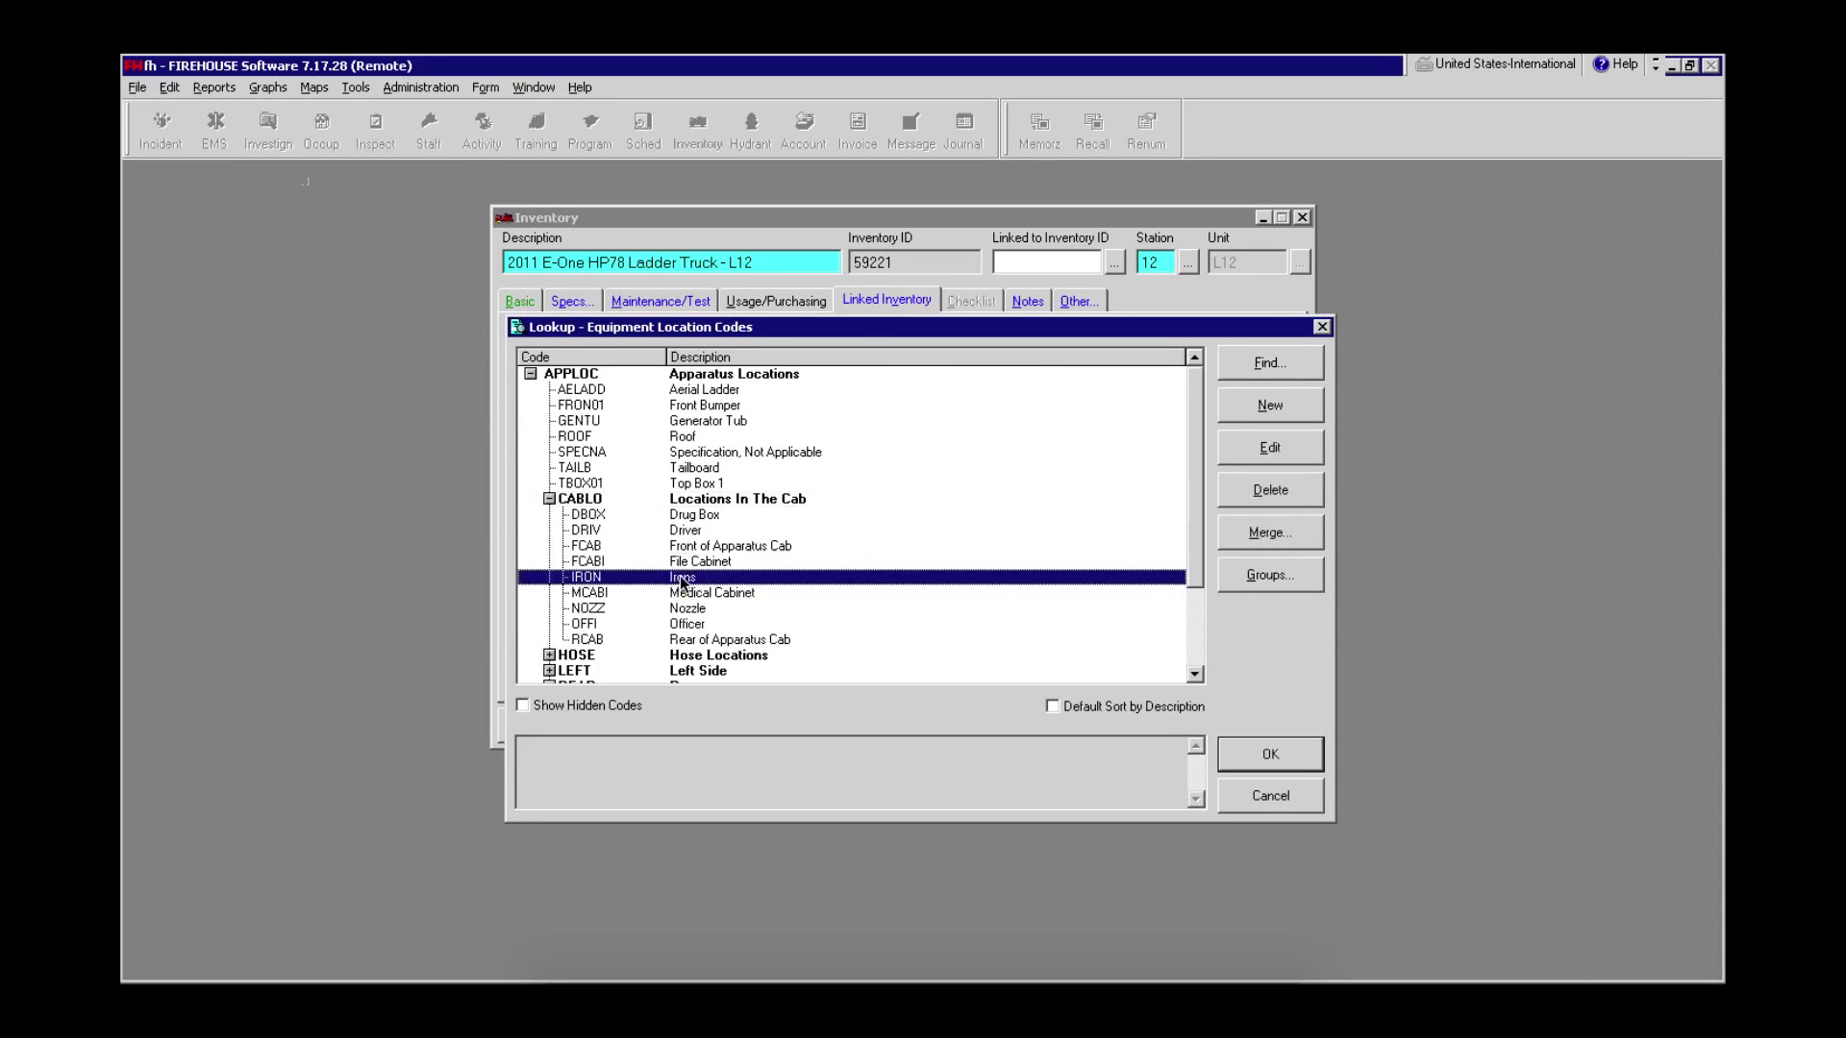
left_click(780, 507)
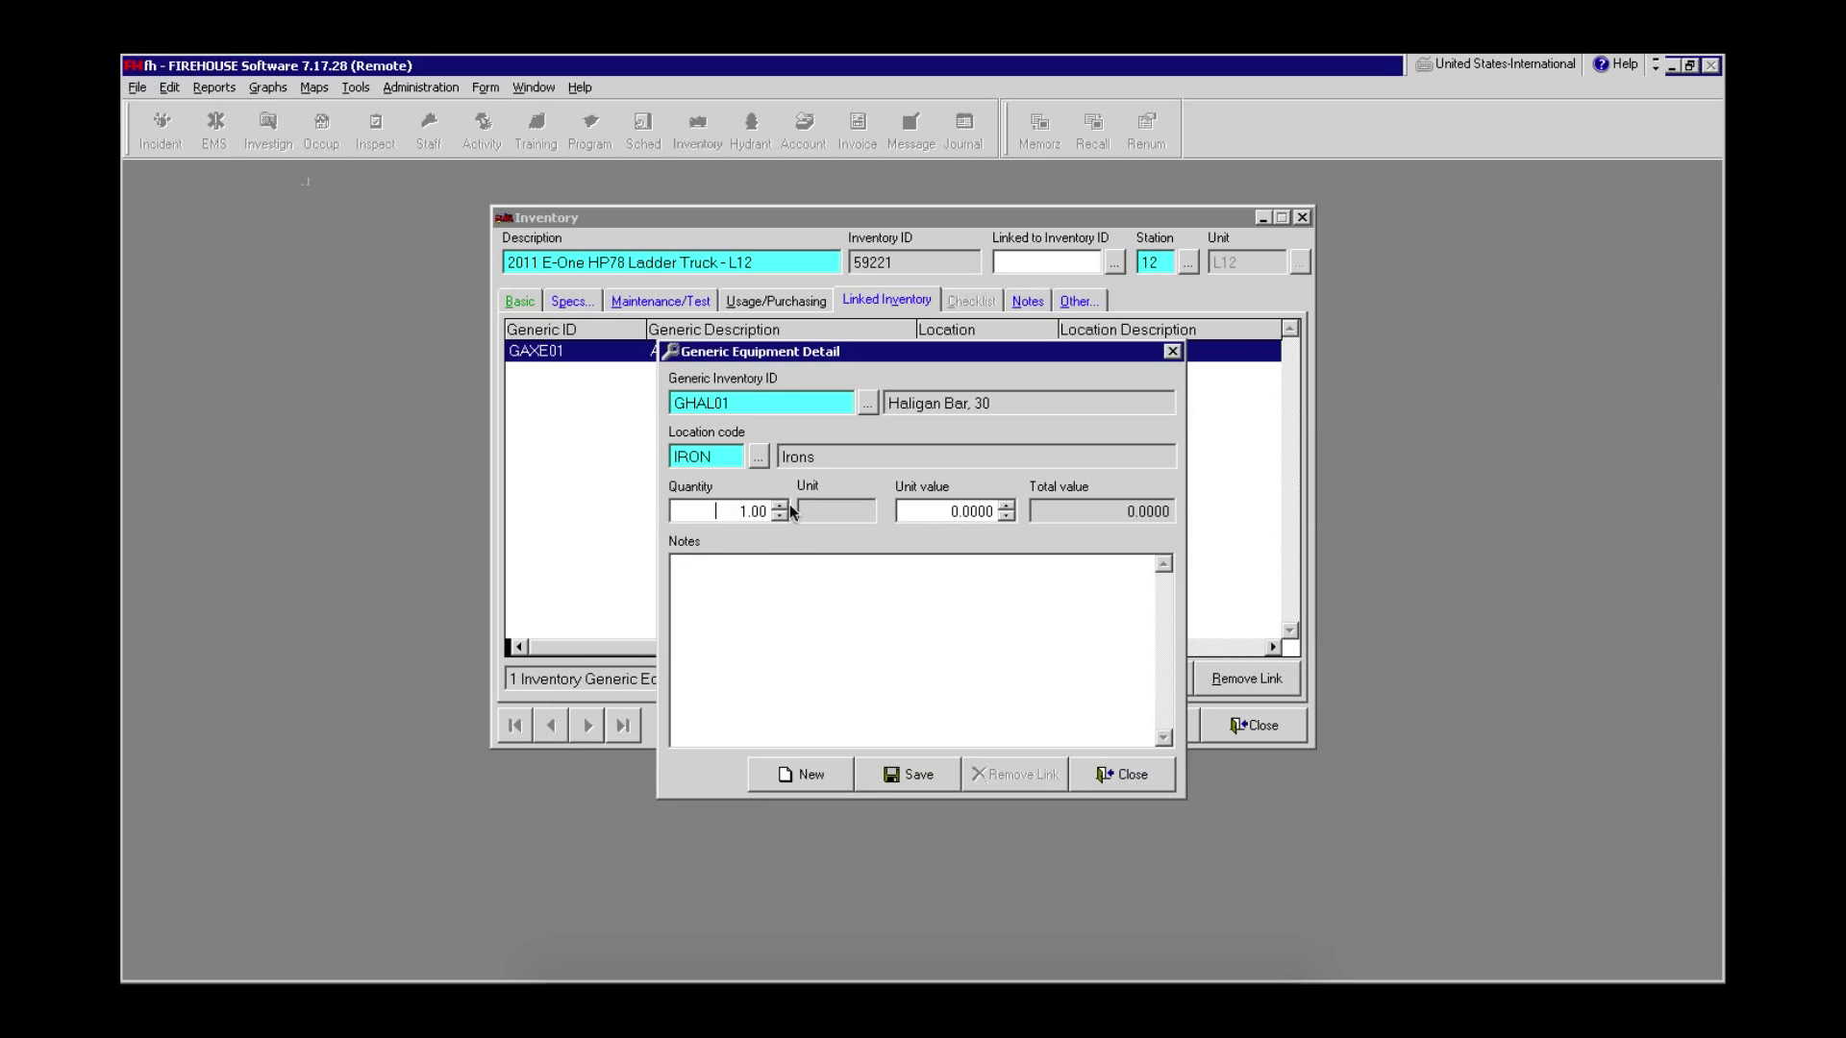
left_click(919, 776)
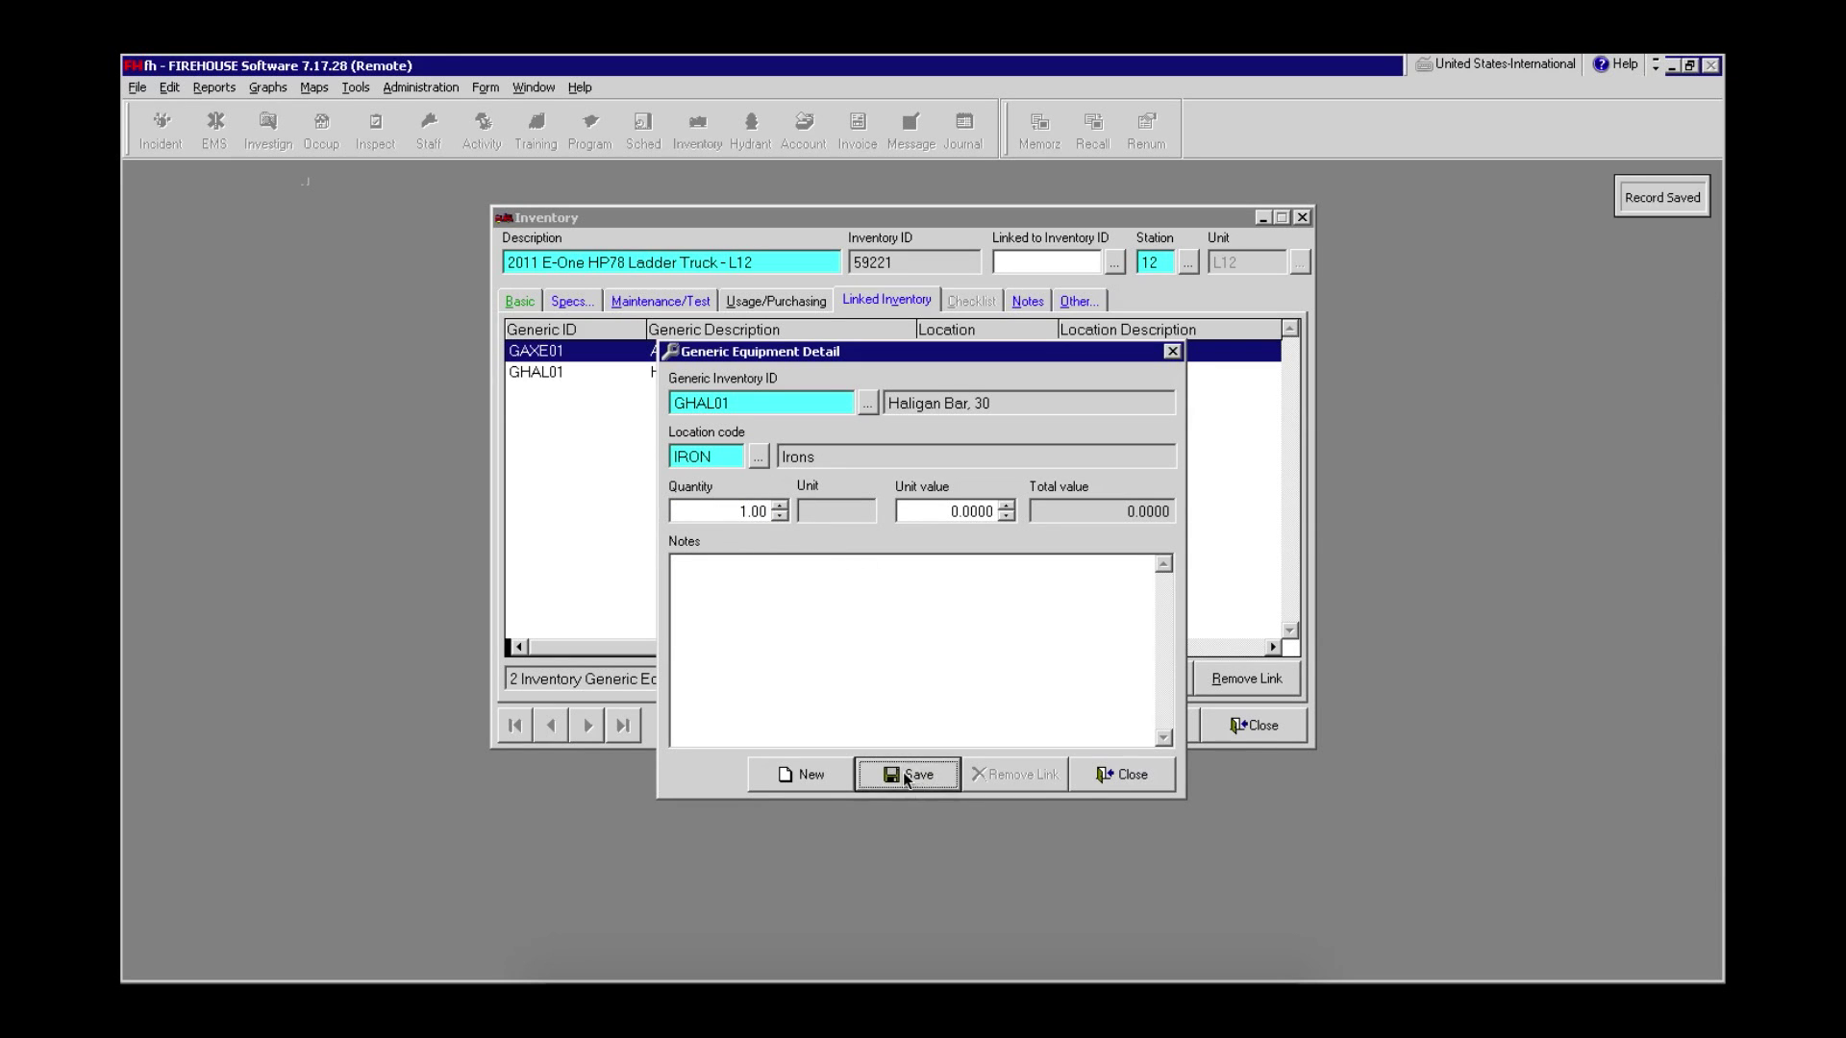
- Start a new generic equipment entry for the truck and choose Flashlight Fire Vulcan LED with 12VDC Charger
left_click(809, 774)
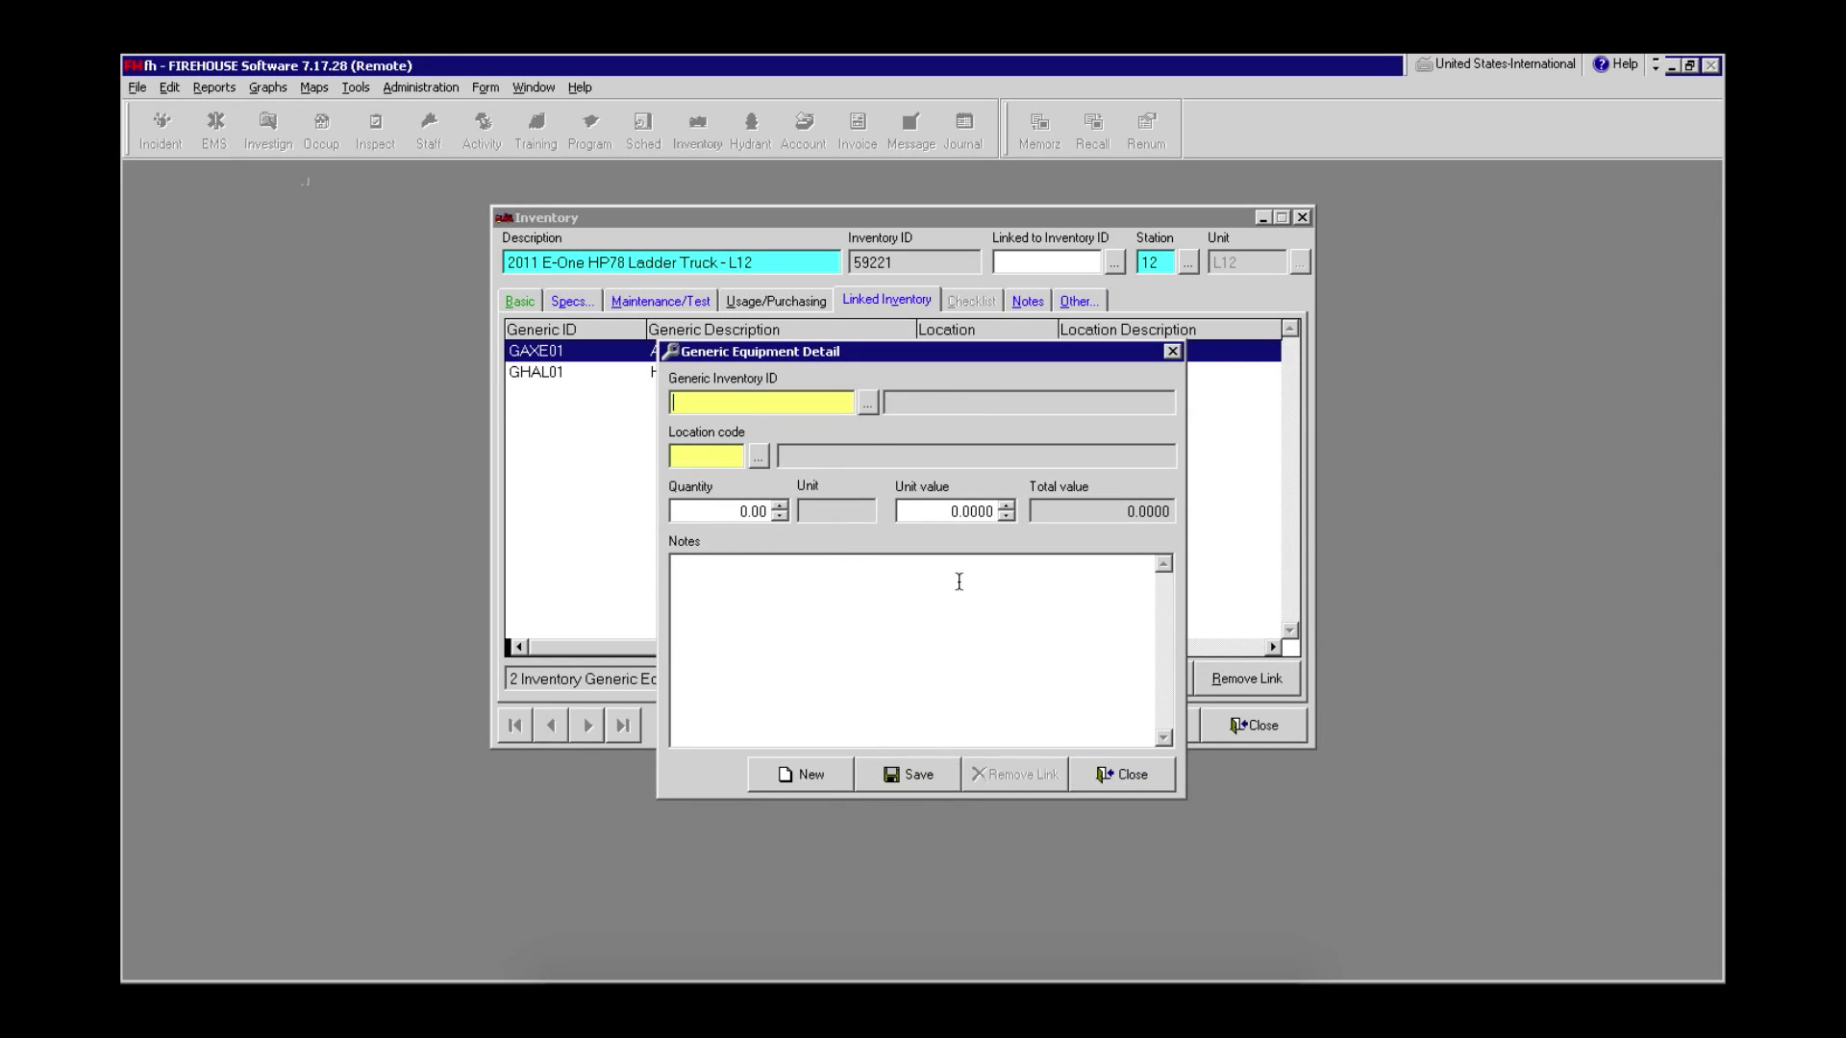
left_click(868, 404)
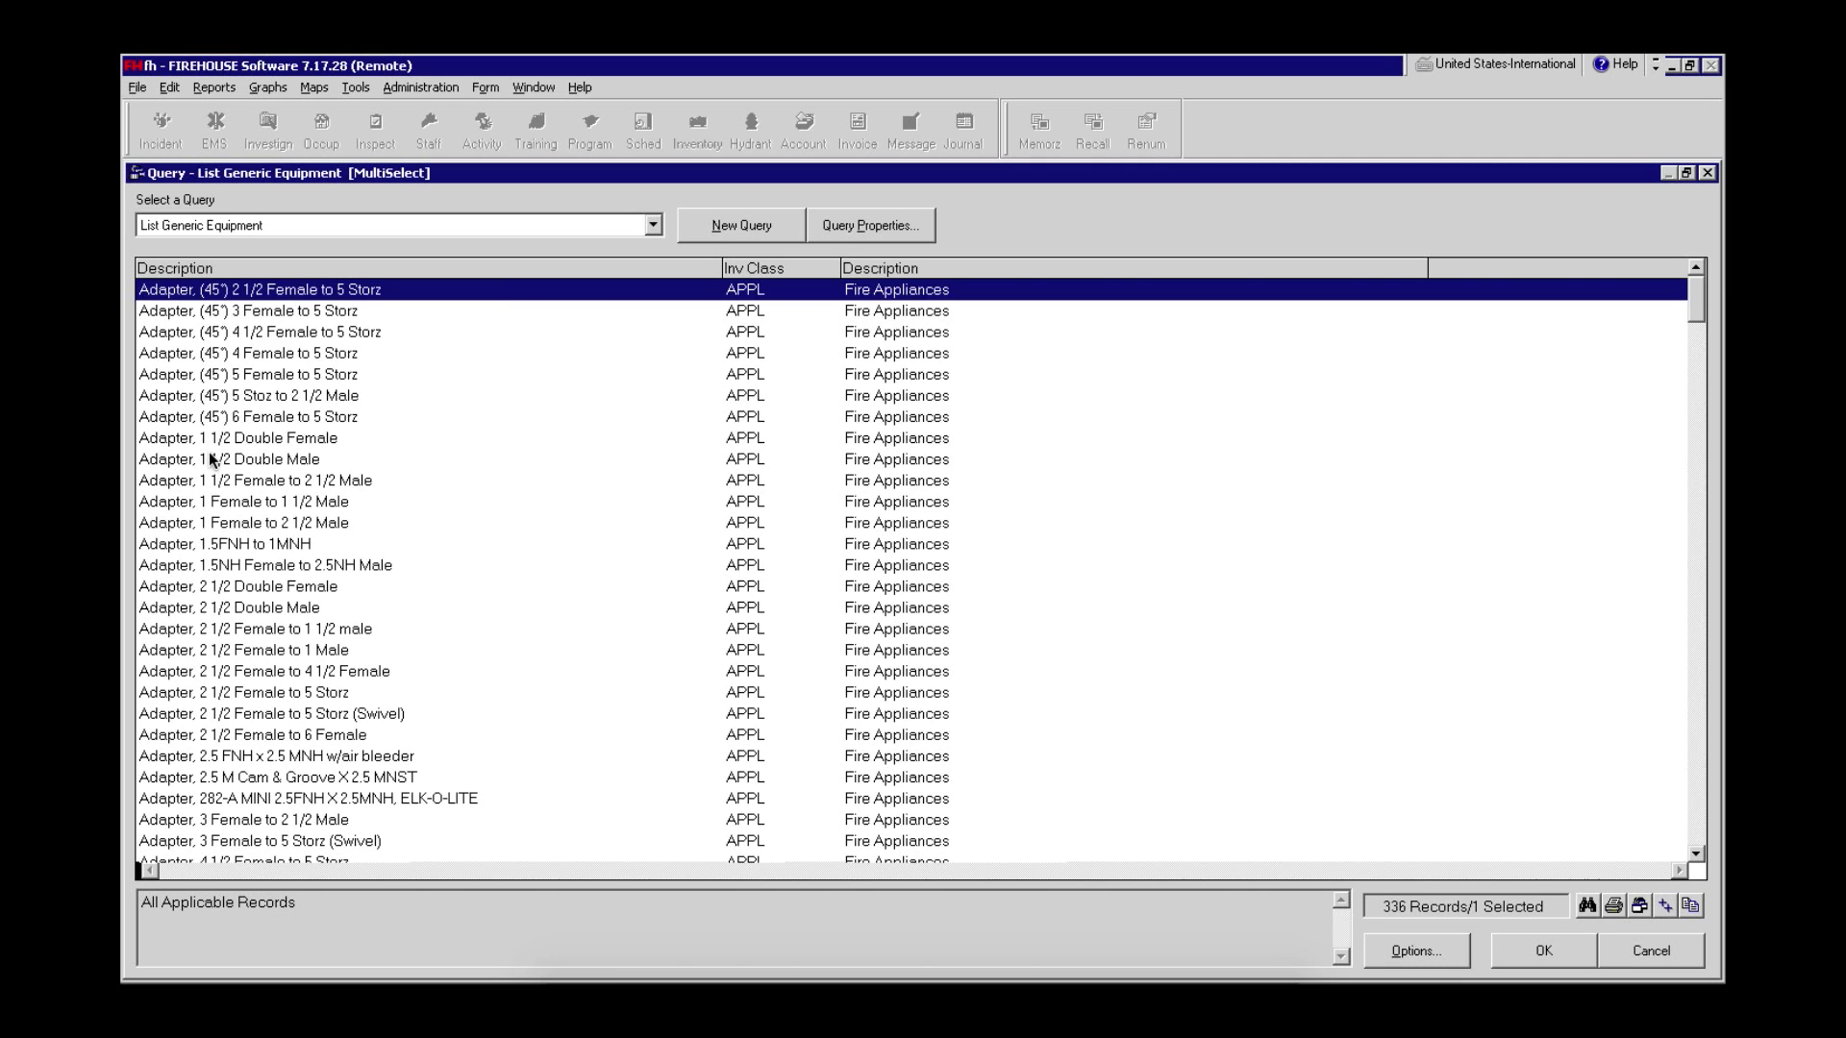
scroll(214, 460, "down", 20)
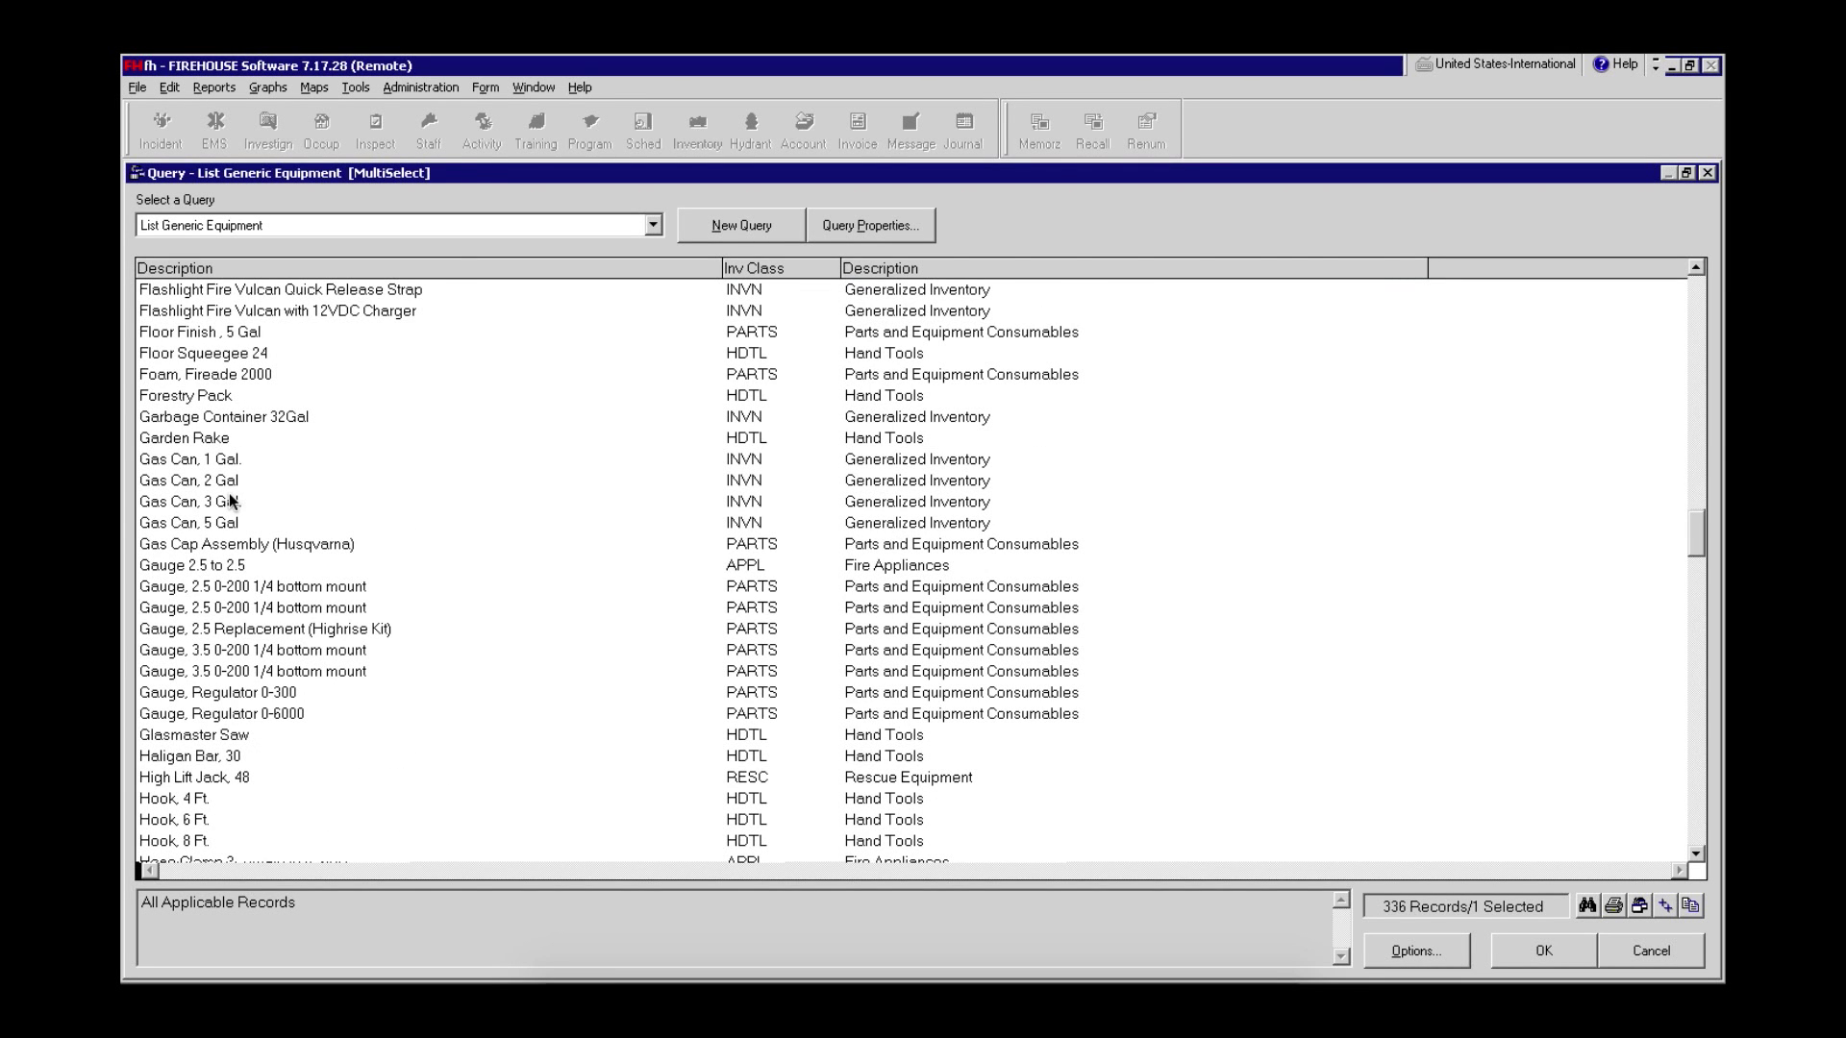
scroll(230, 501, "down", 15)
scroll(231, 501, "up", 2)
scroll(231, 500, "up", 15)
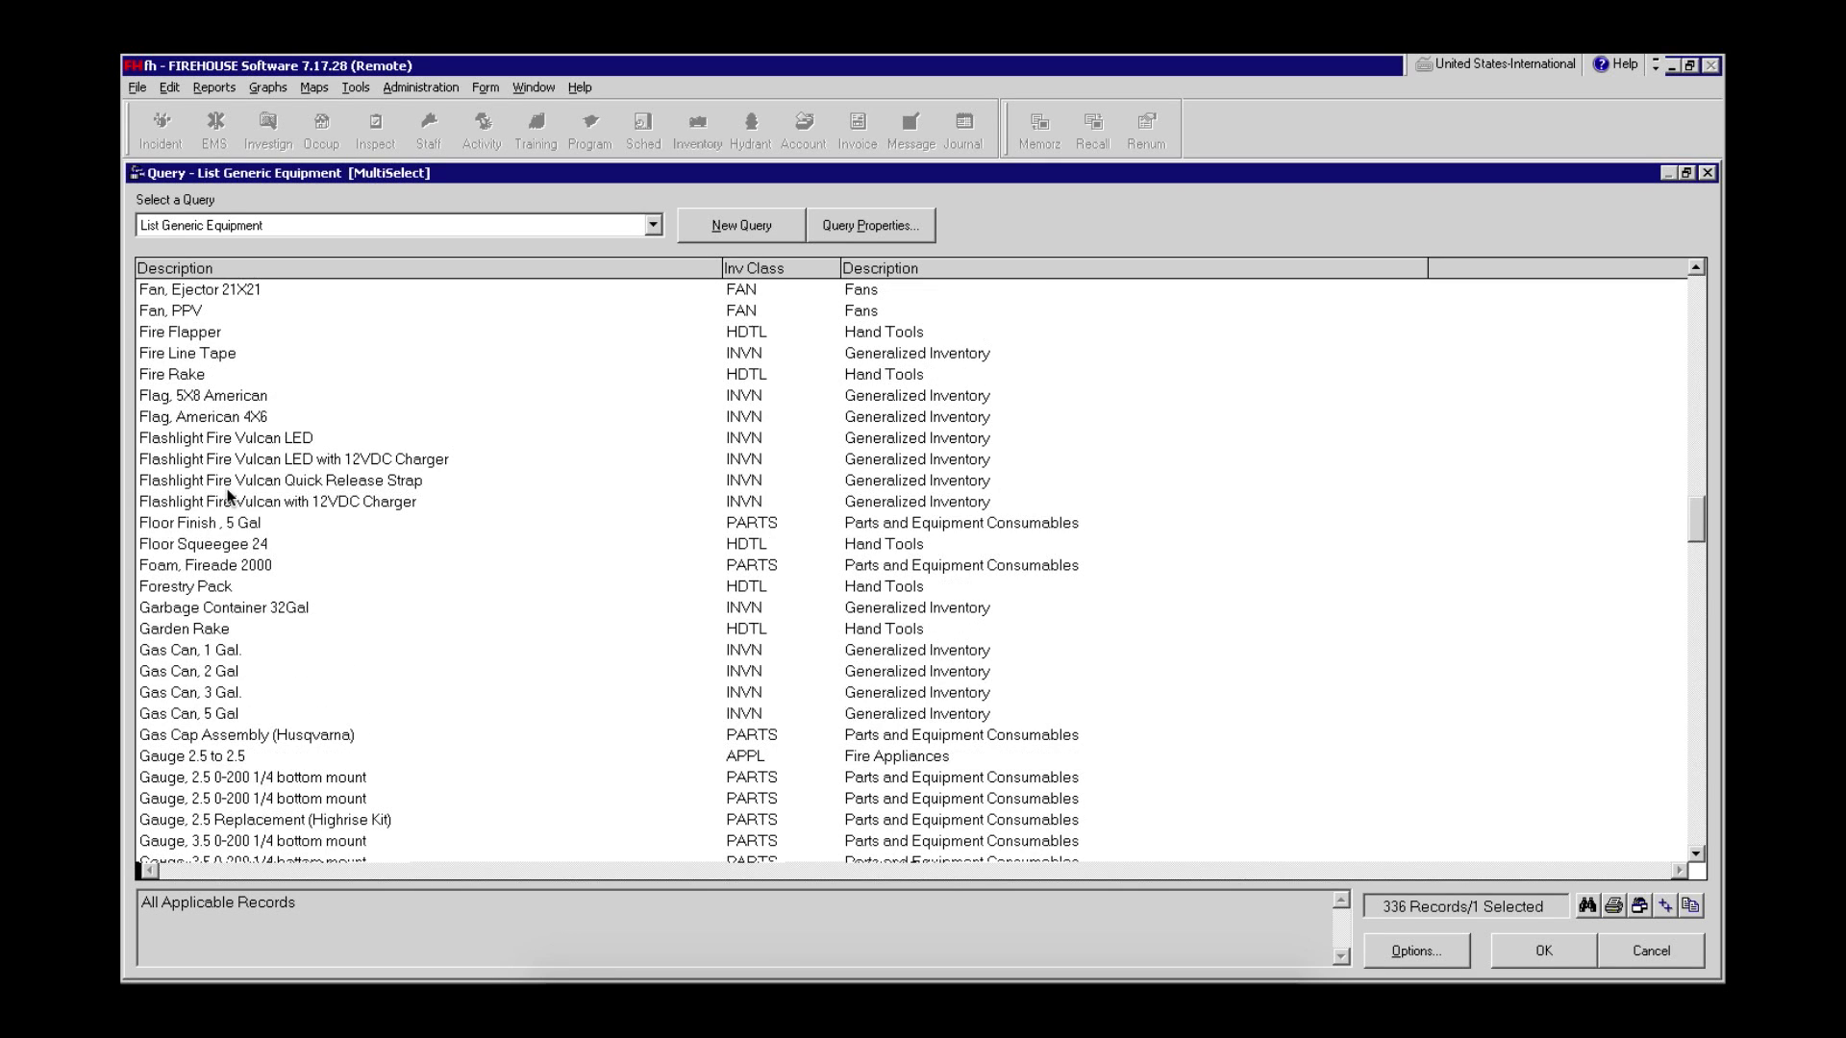
left_click(274, 459)
double_click(274, 458)
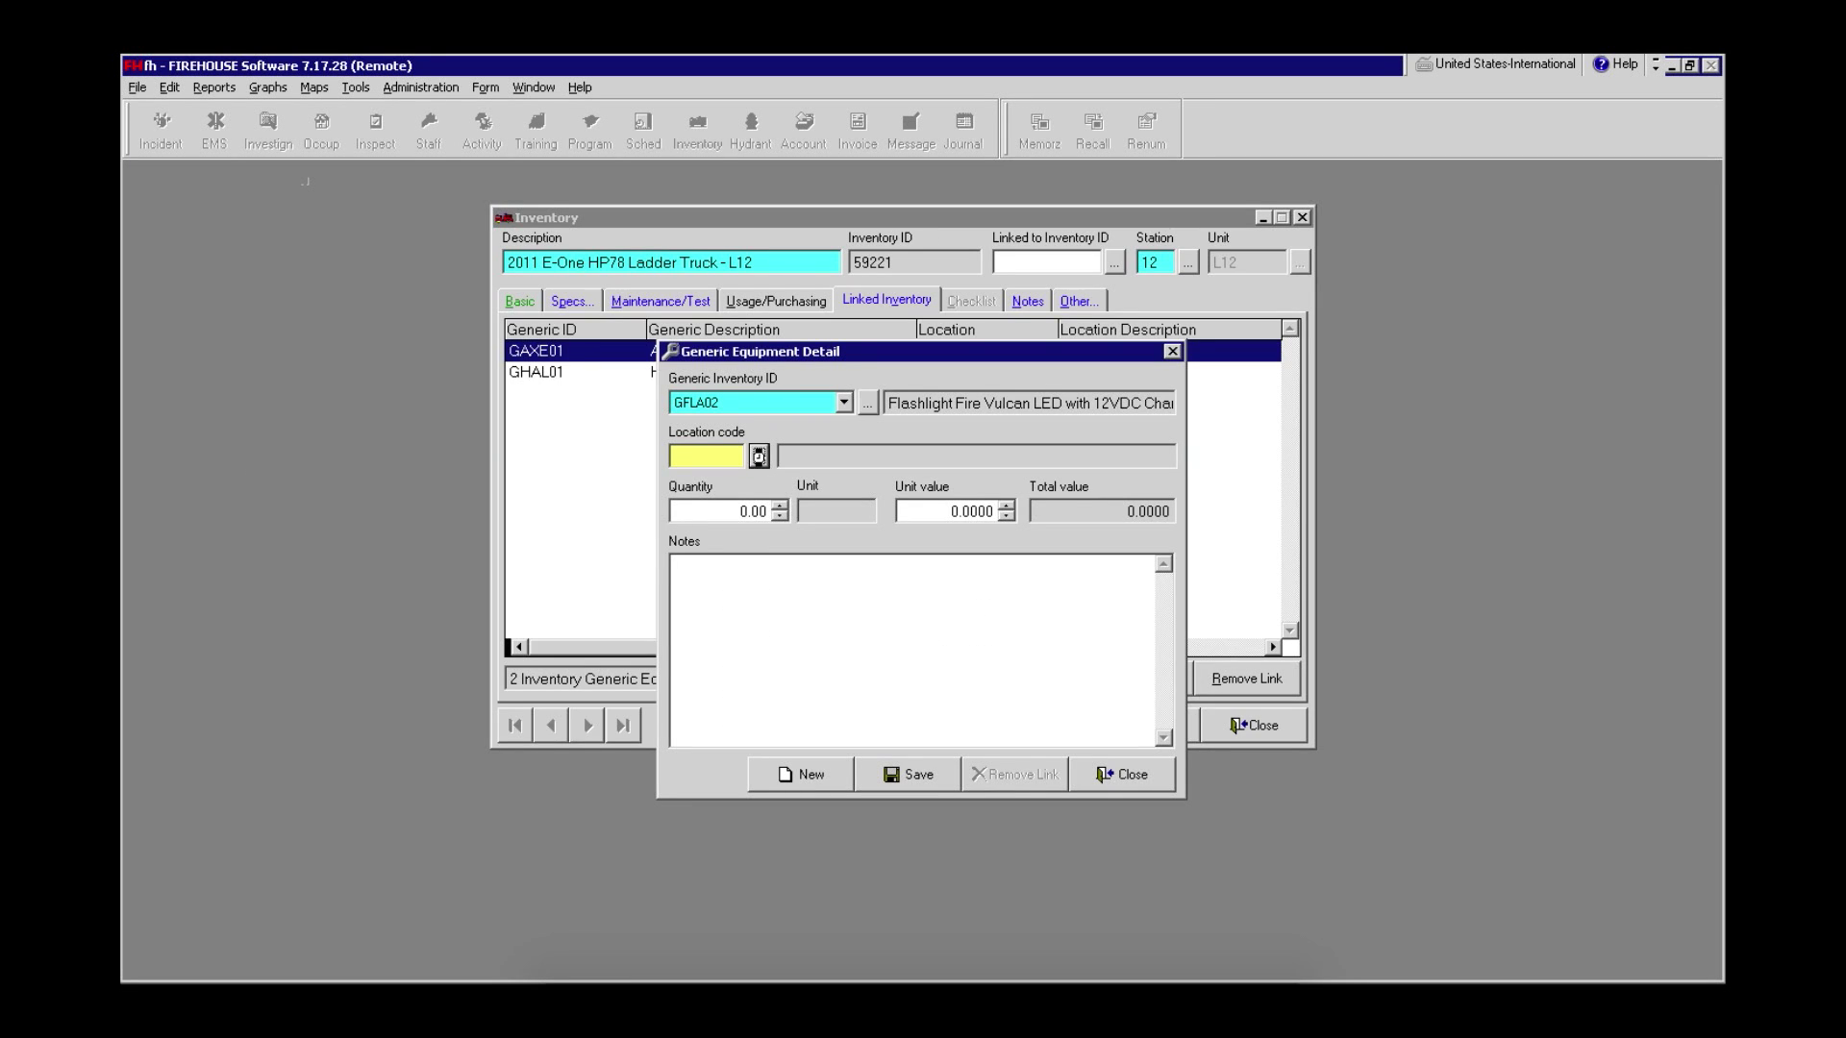
- Assign the flashlight to location RCAB (Rear of Apparatus Cab) with a quantity of 4 and save the link
left_click(762, 460)
left_click(530, 373)
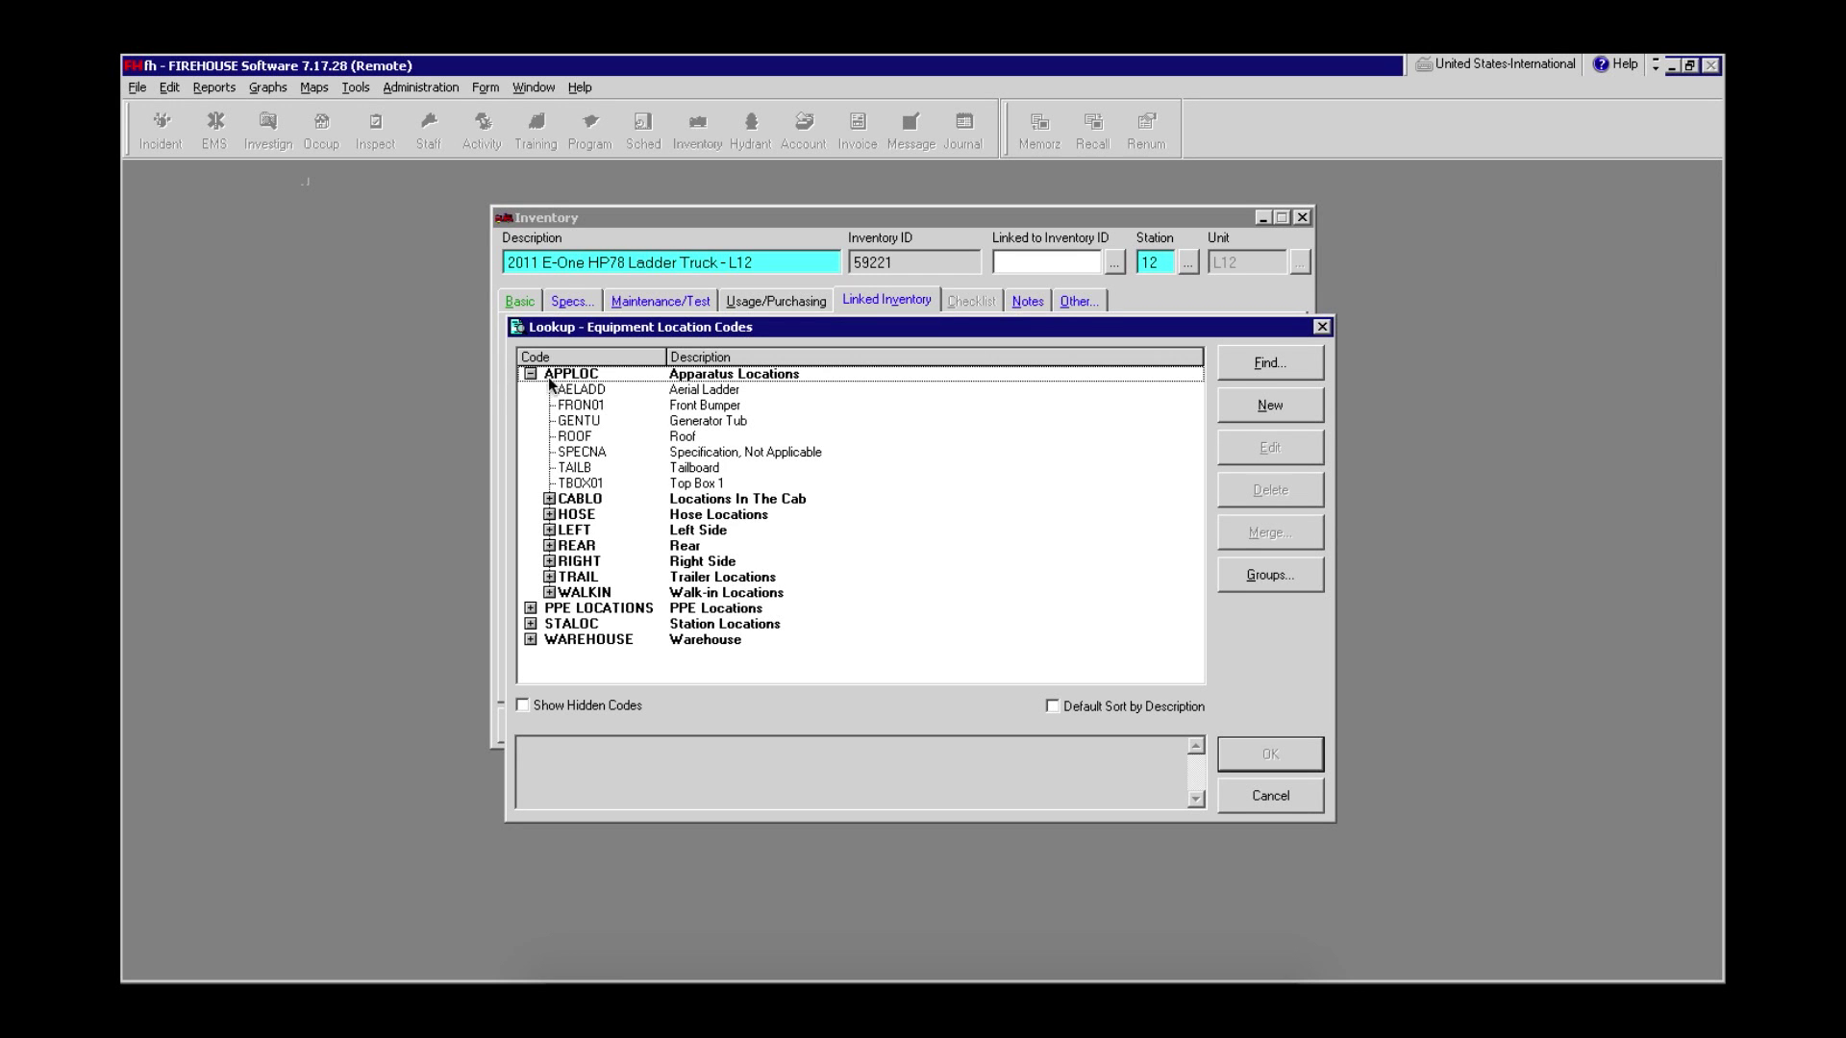
left_click(549, 499)
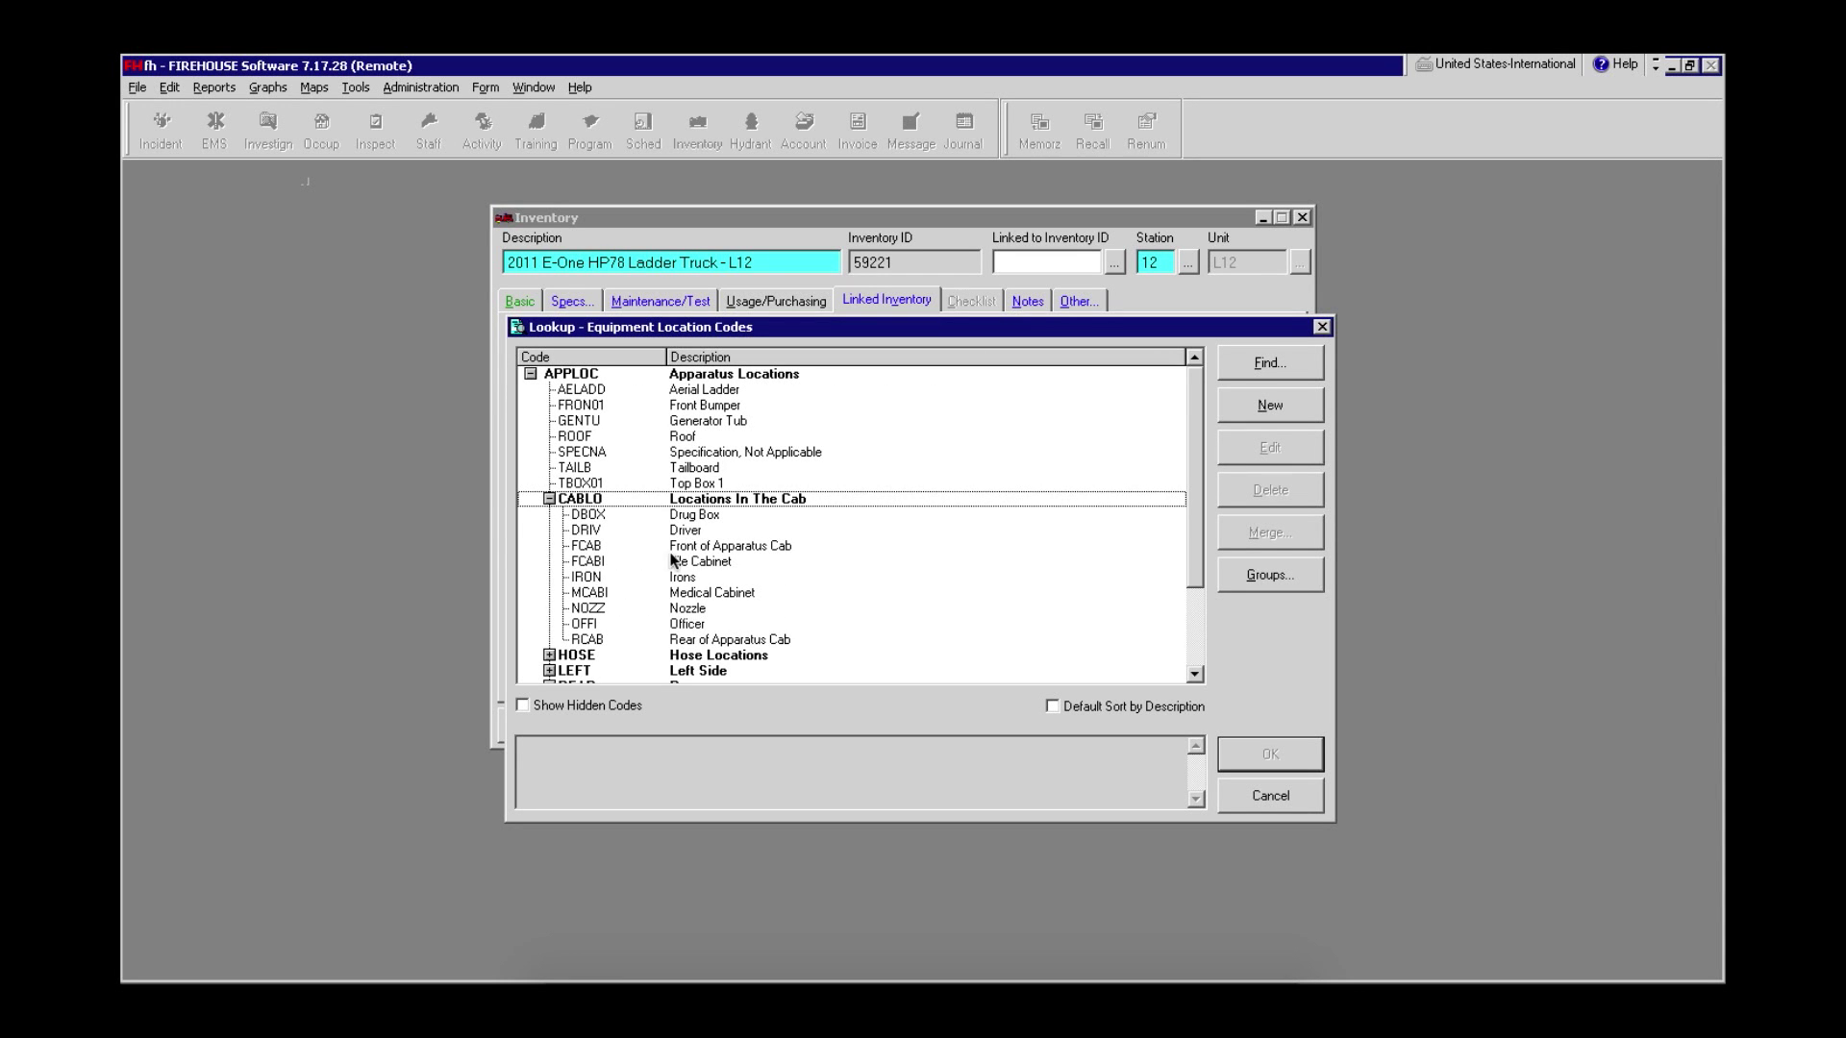
double_click(708, 640)
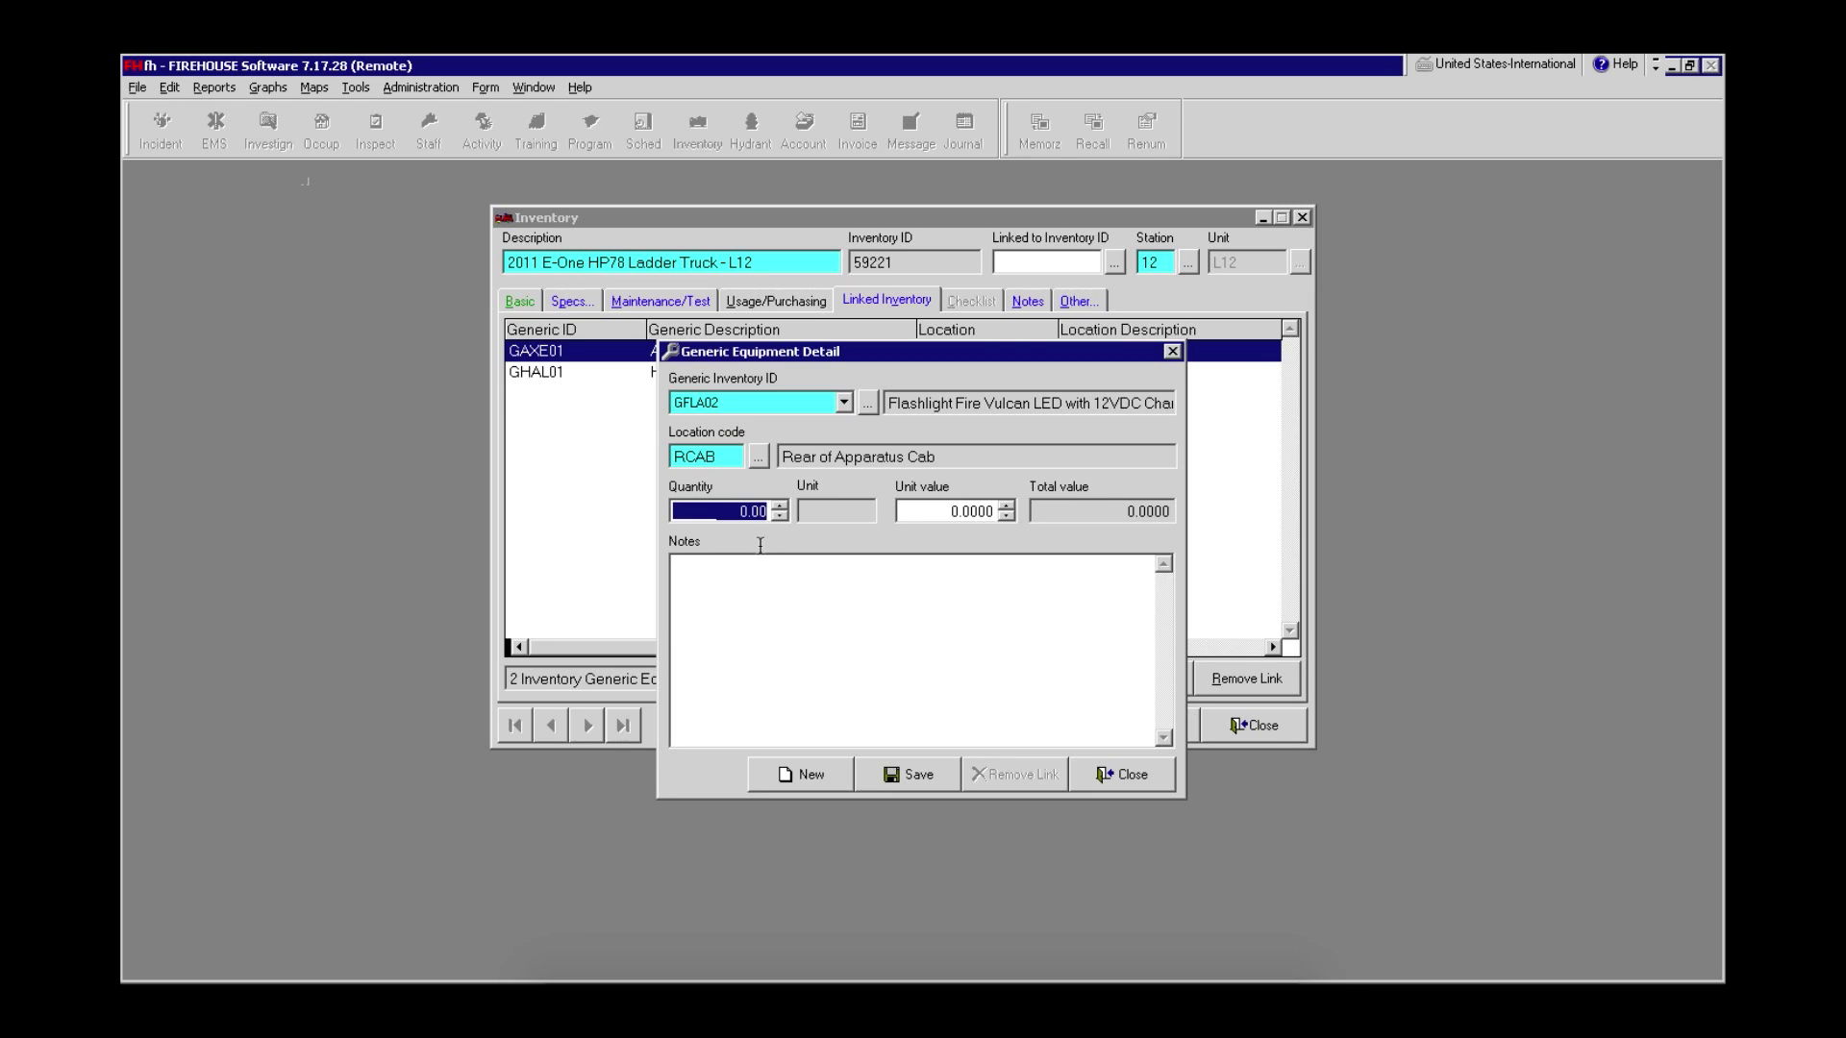
left_click(779, 507)
left_click(779, 506)
left_click(780, 507)
left_click(915, 774)
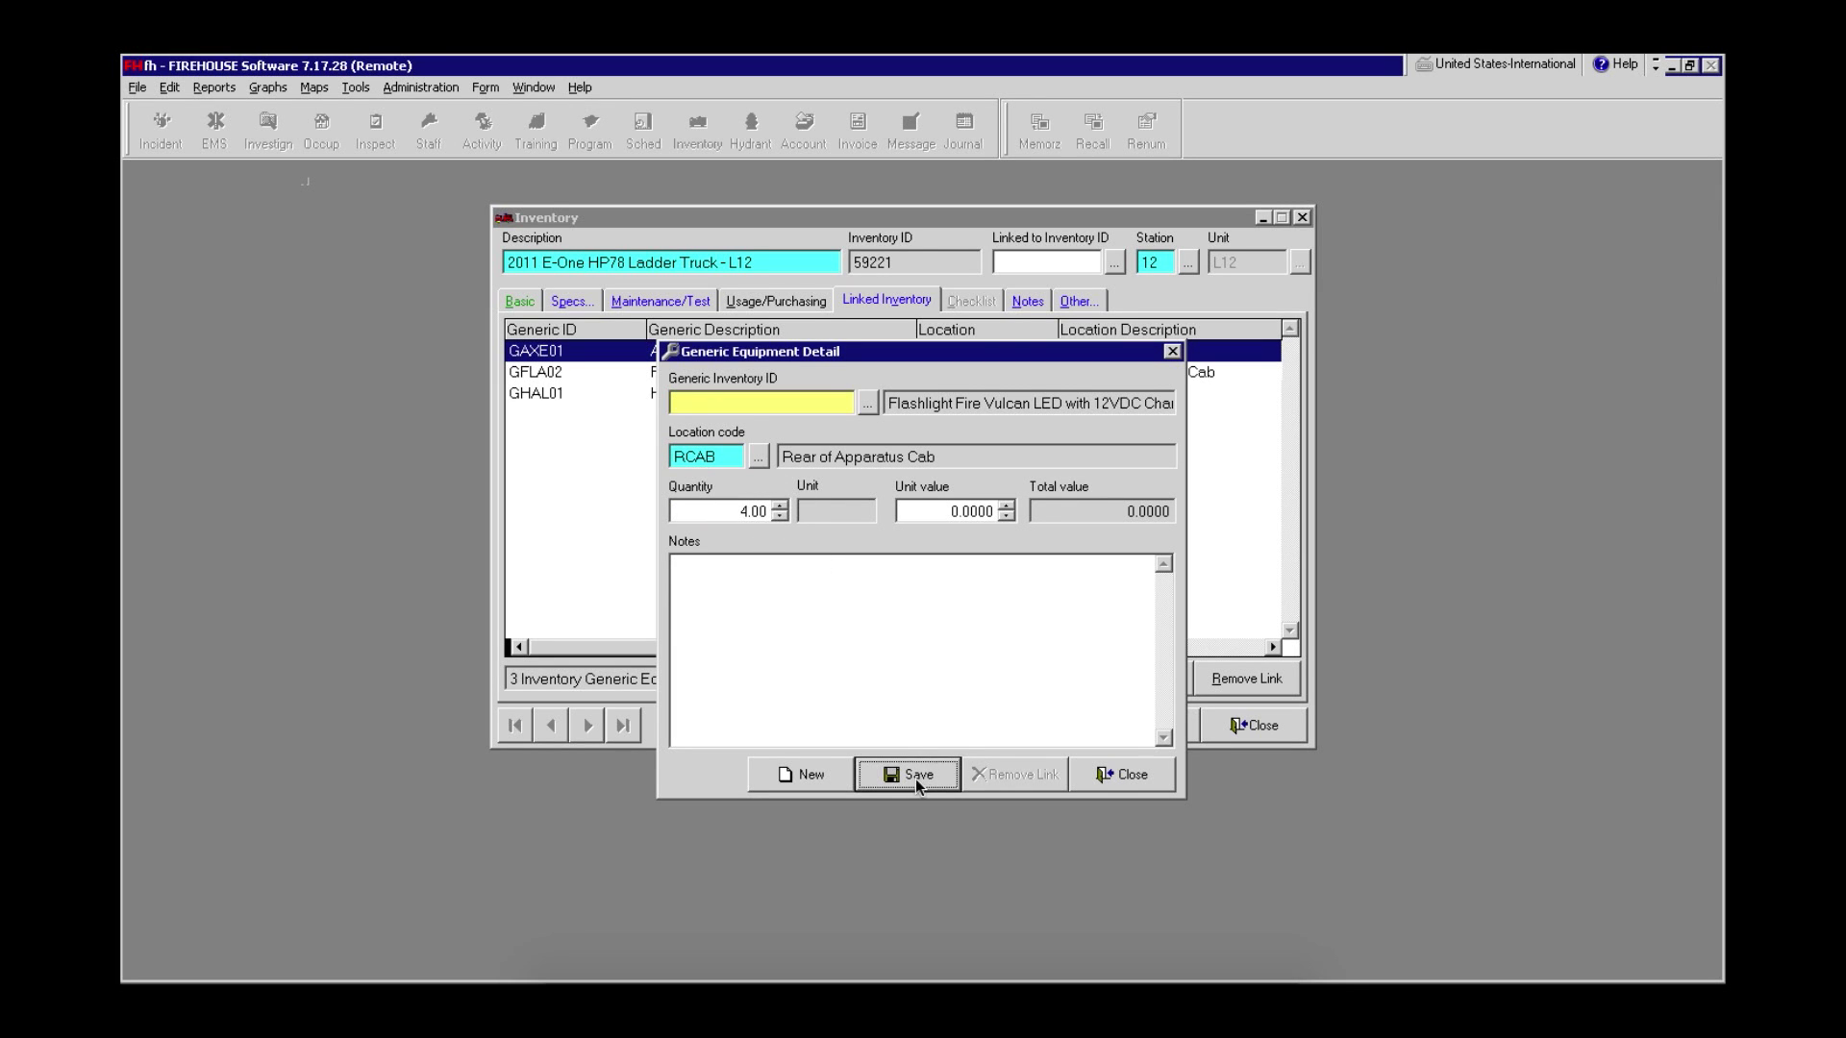
- Start a new generic equipment entry for the truck and choose Nozzle, Smoothbore 1 1/2 as the item
left_click(809, 776)
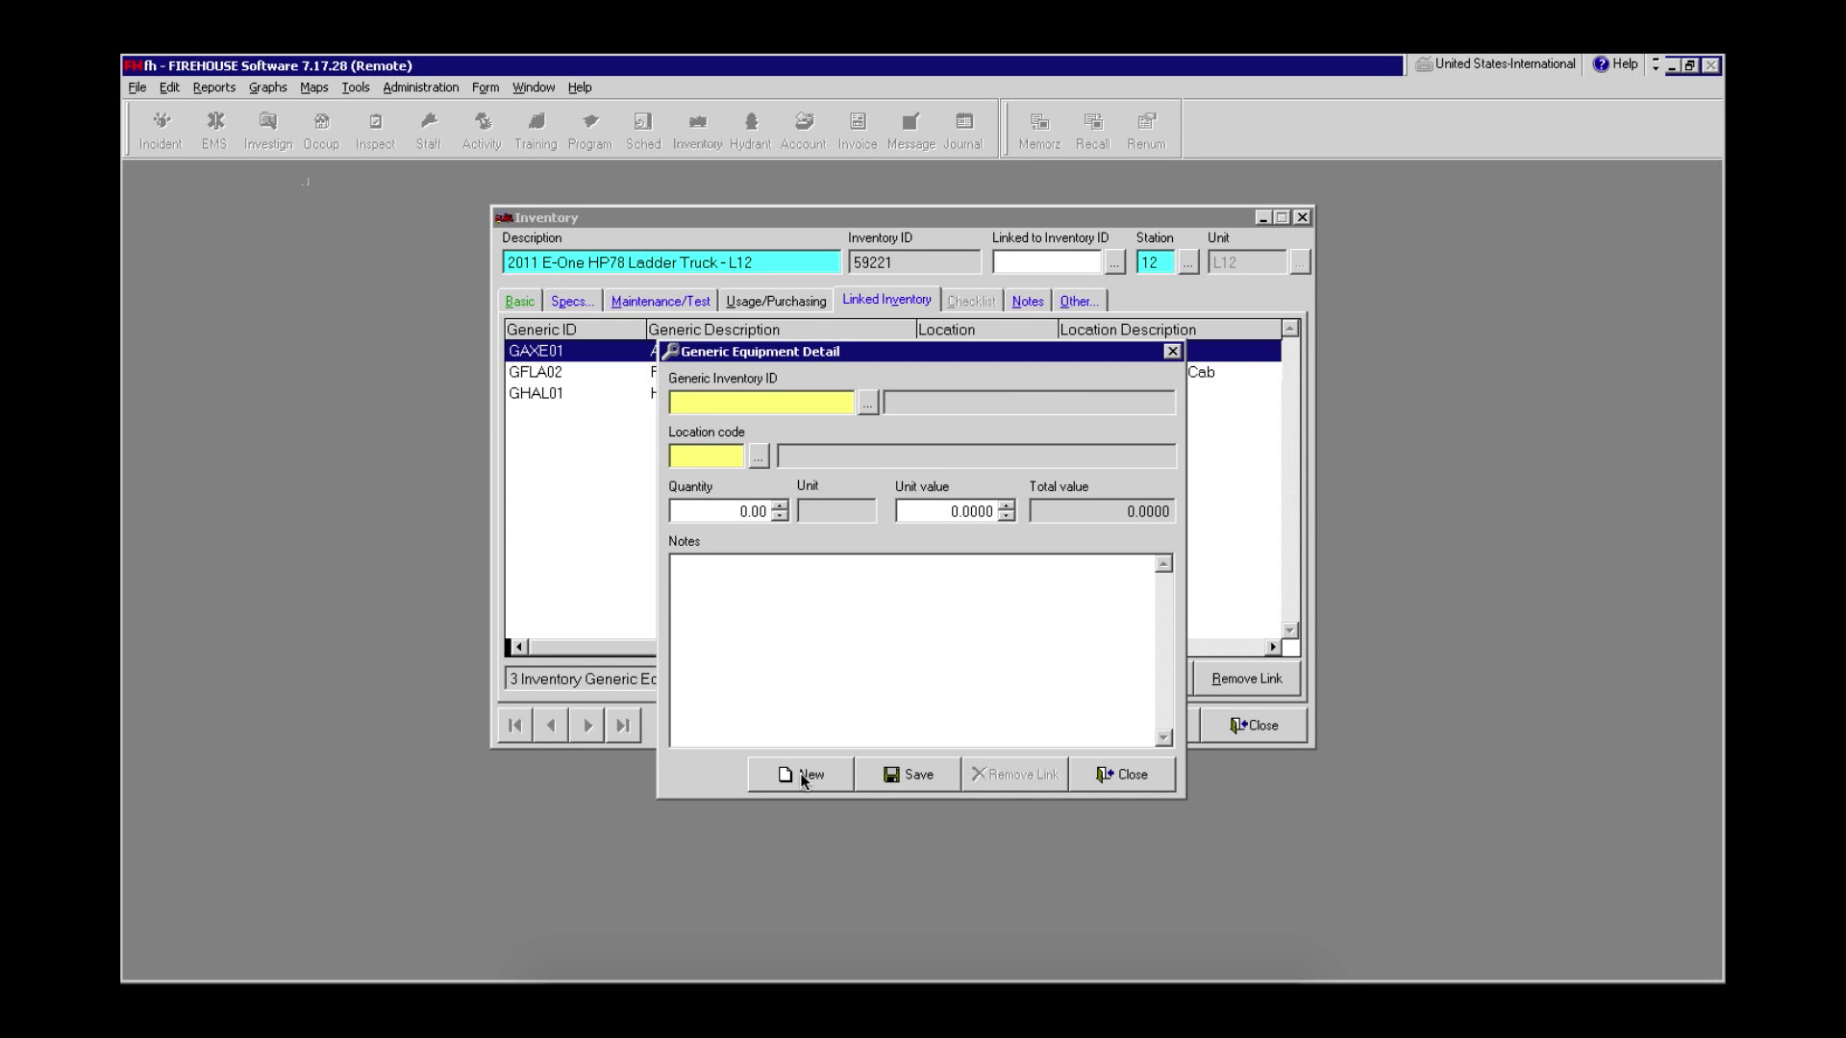
left_click(869, 404)
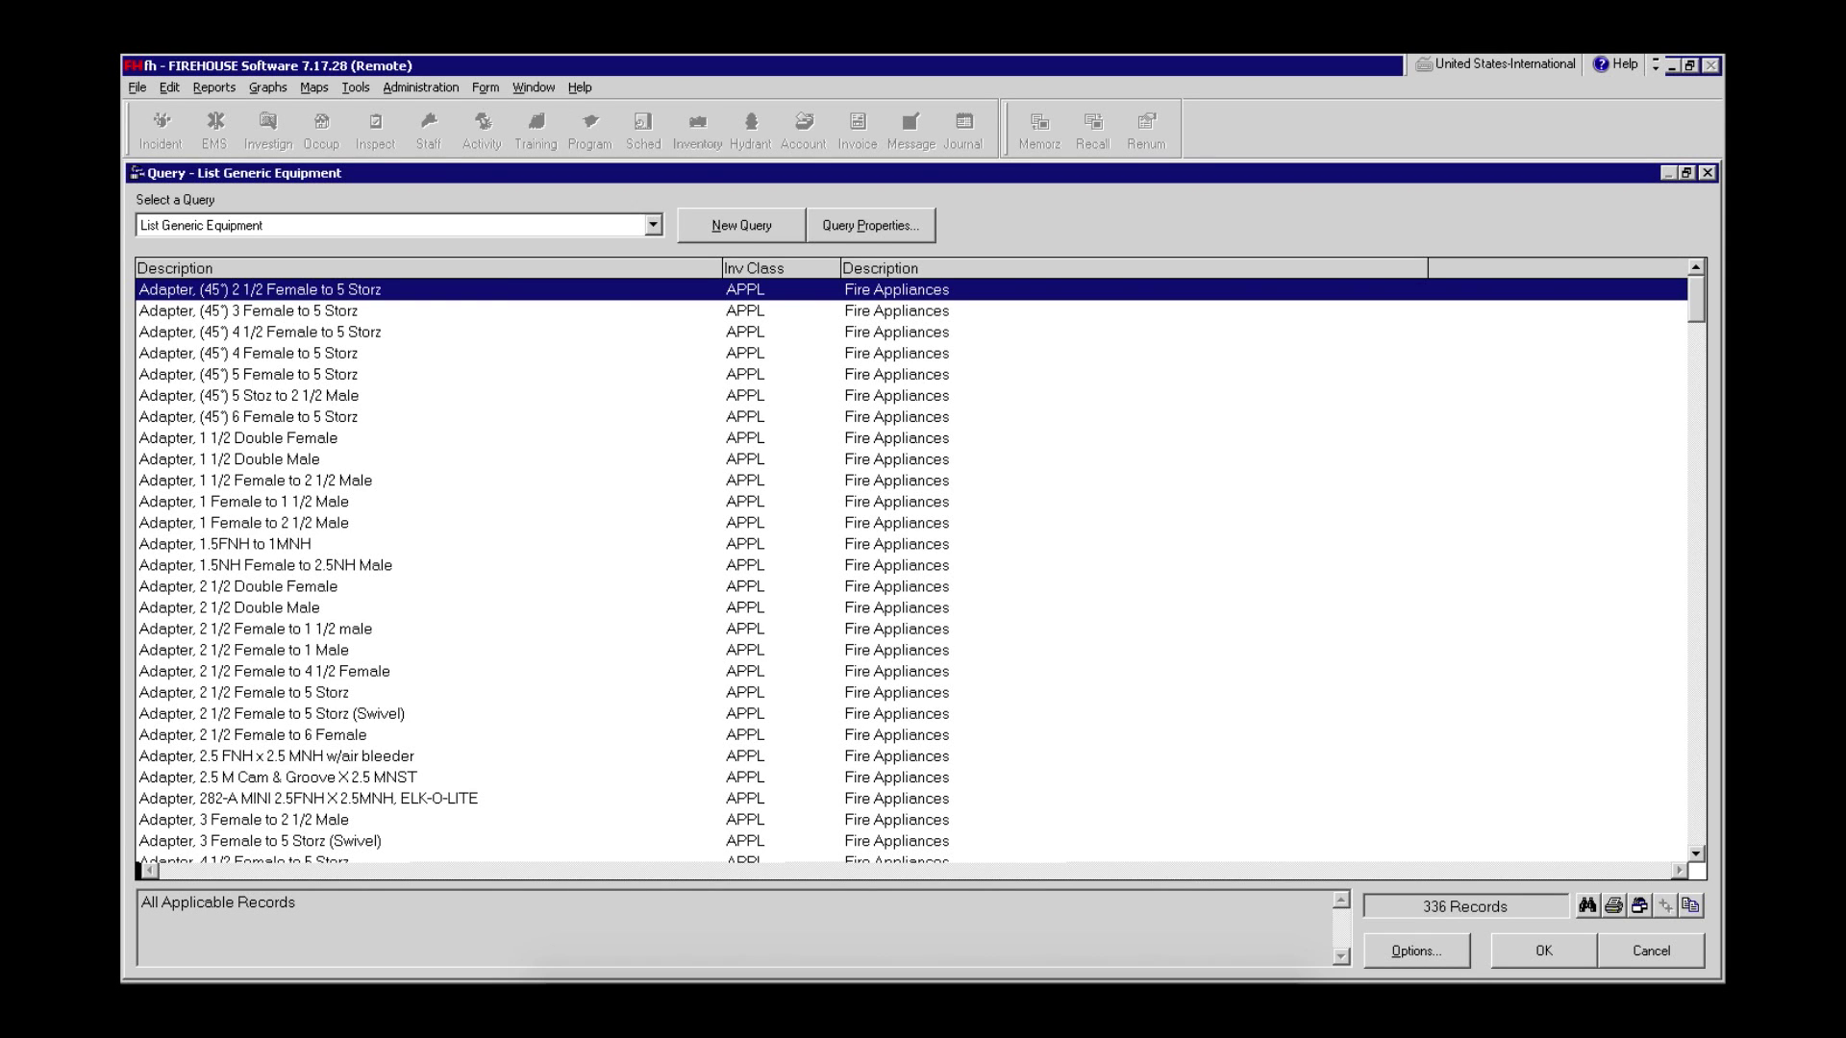
type("no")
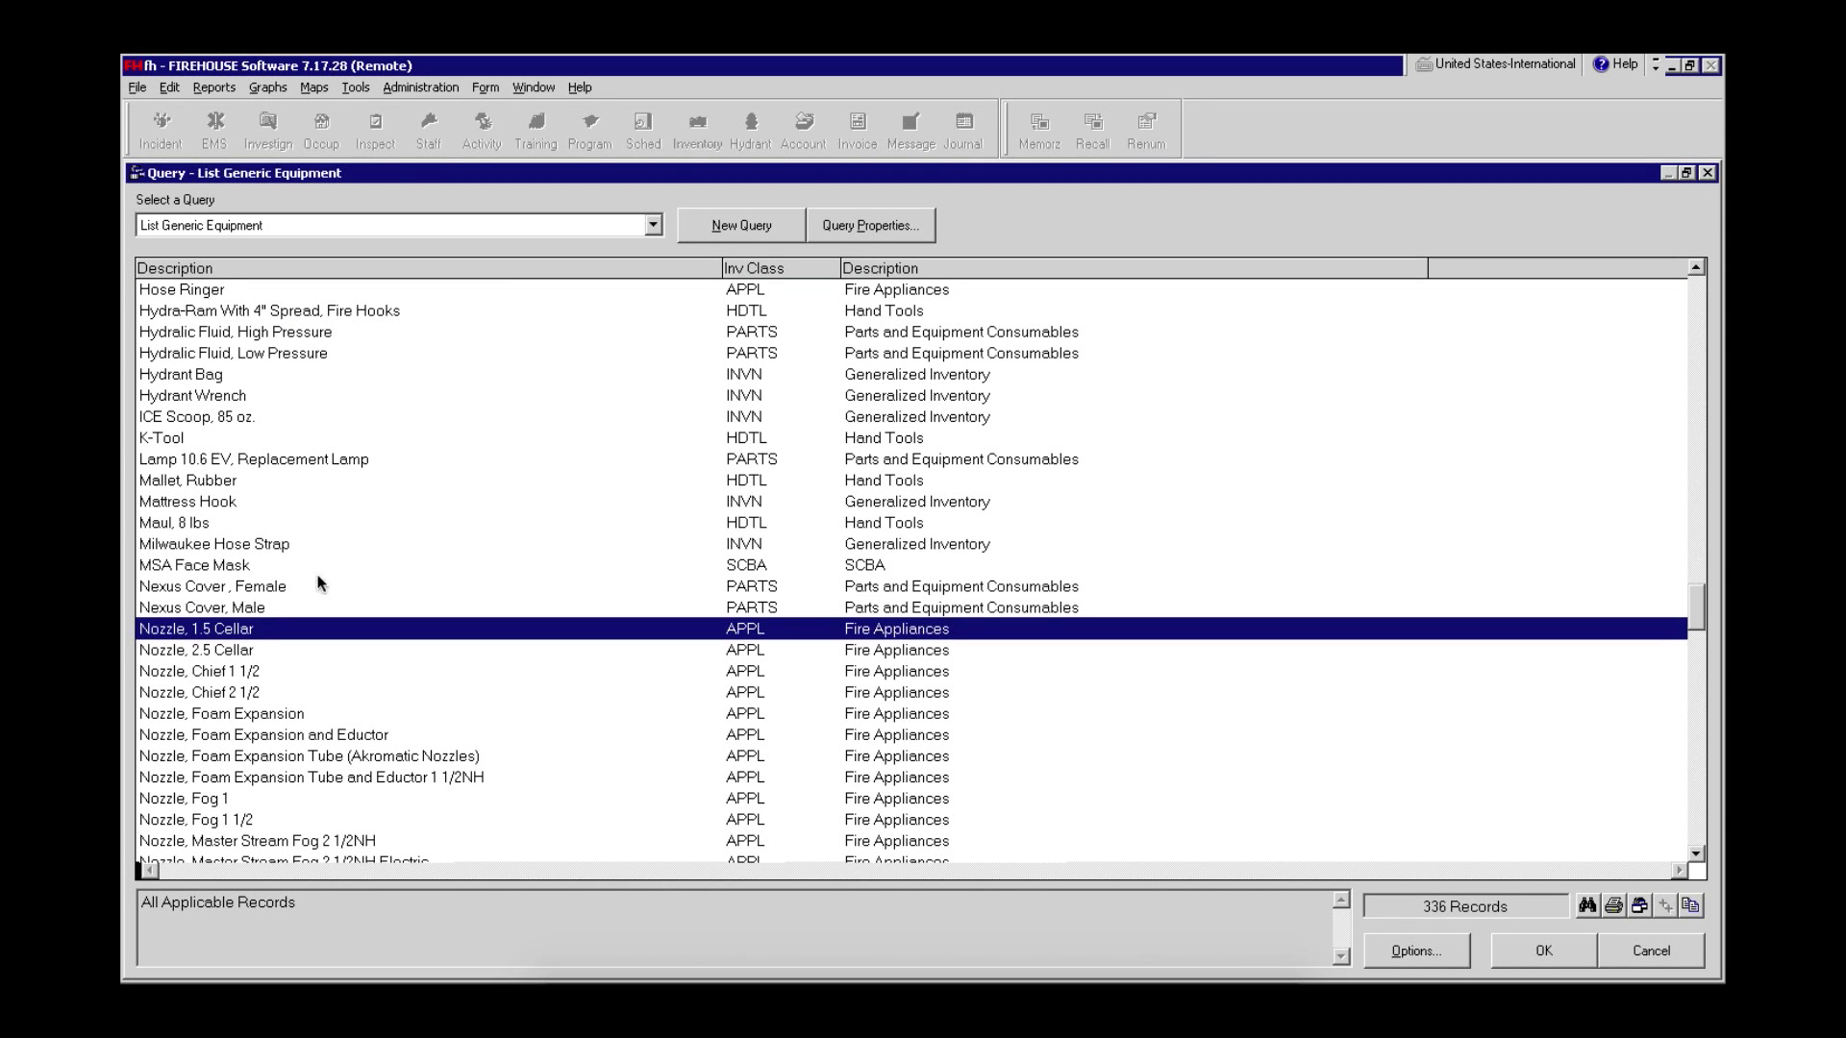
scroll(239, 710, "down", 2)
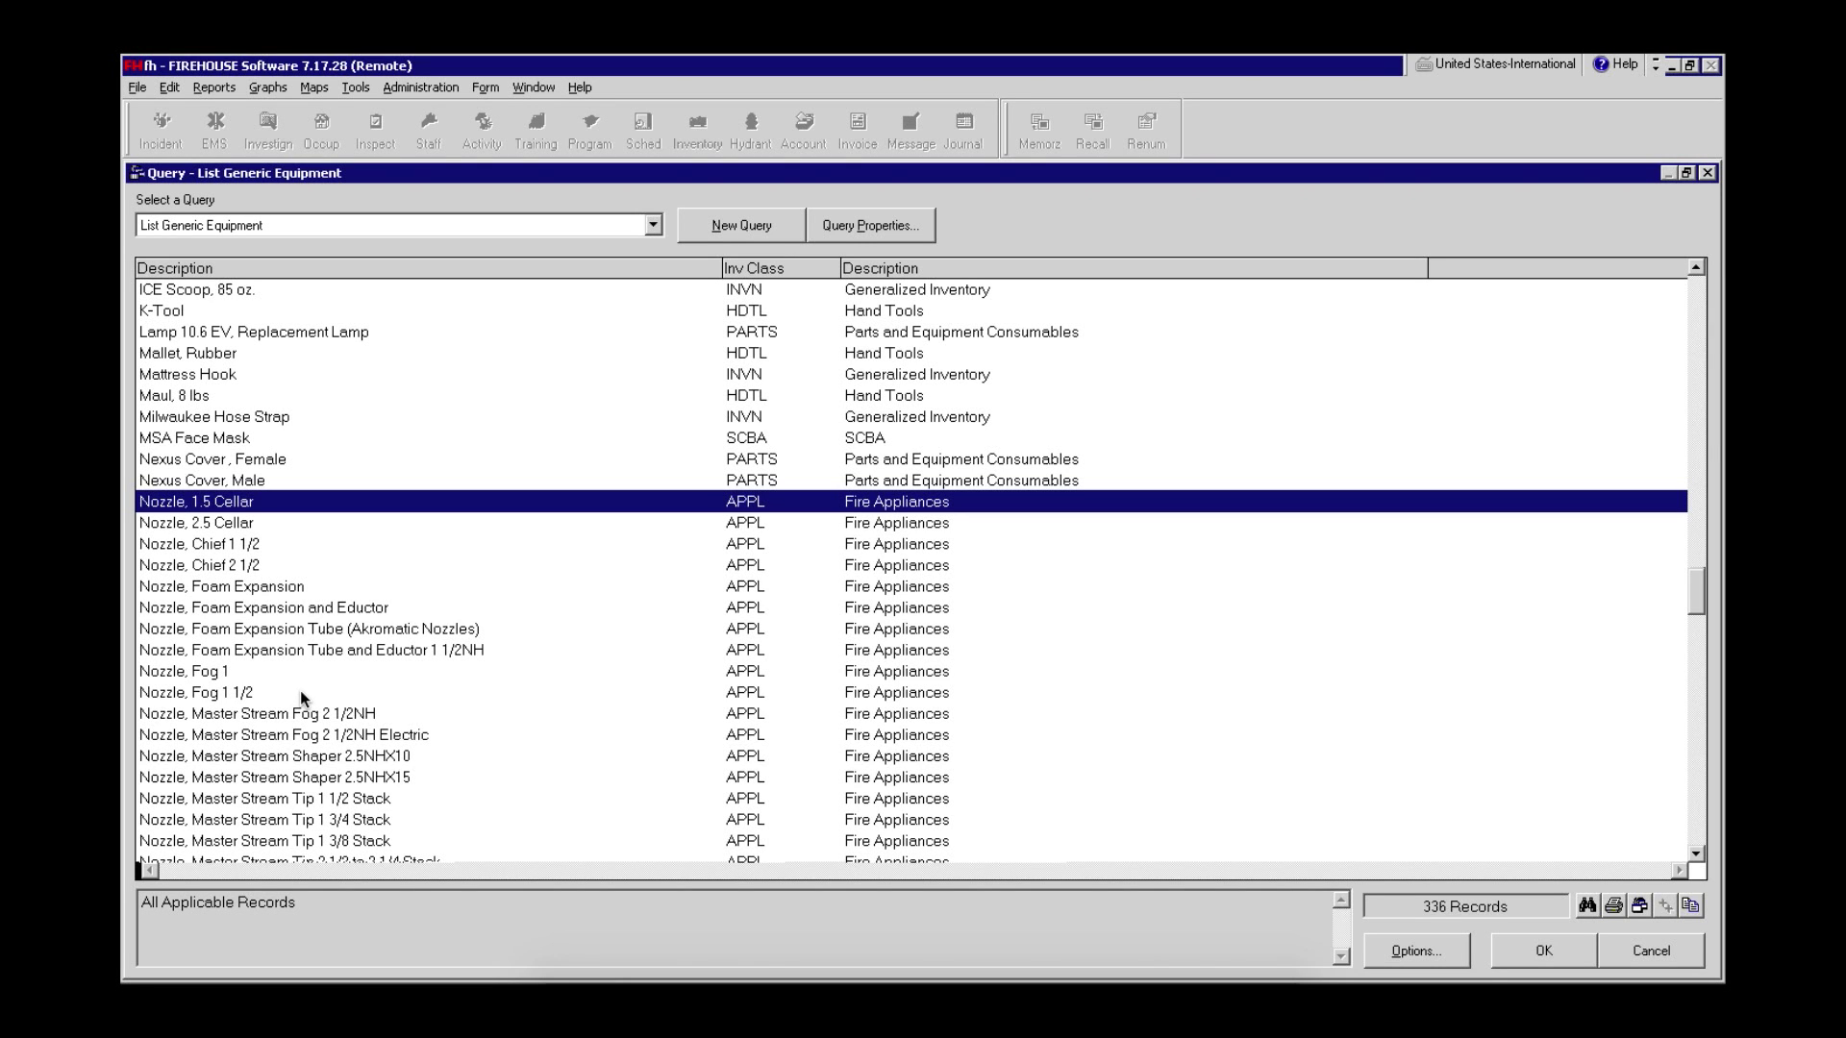
scroll(304, 699, "down", 3)
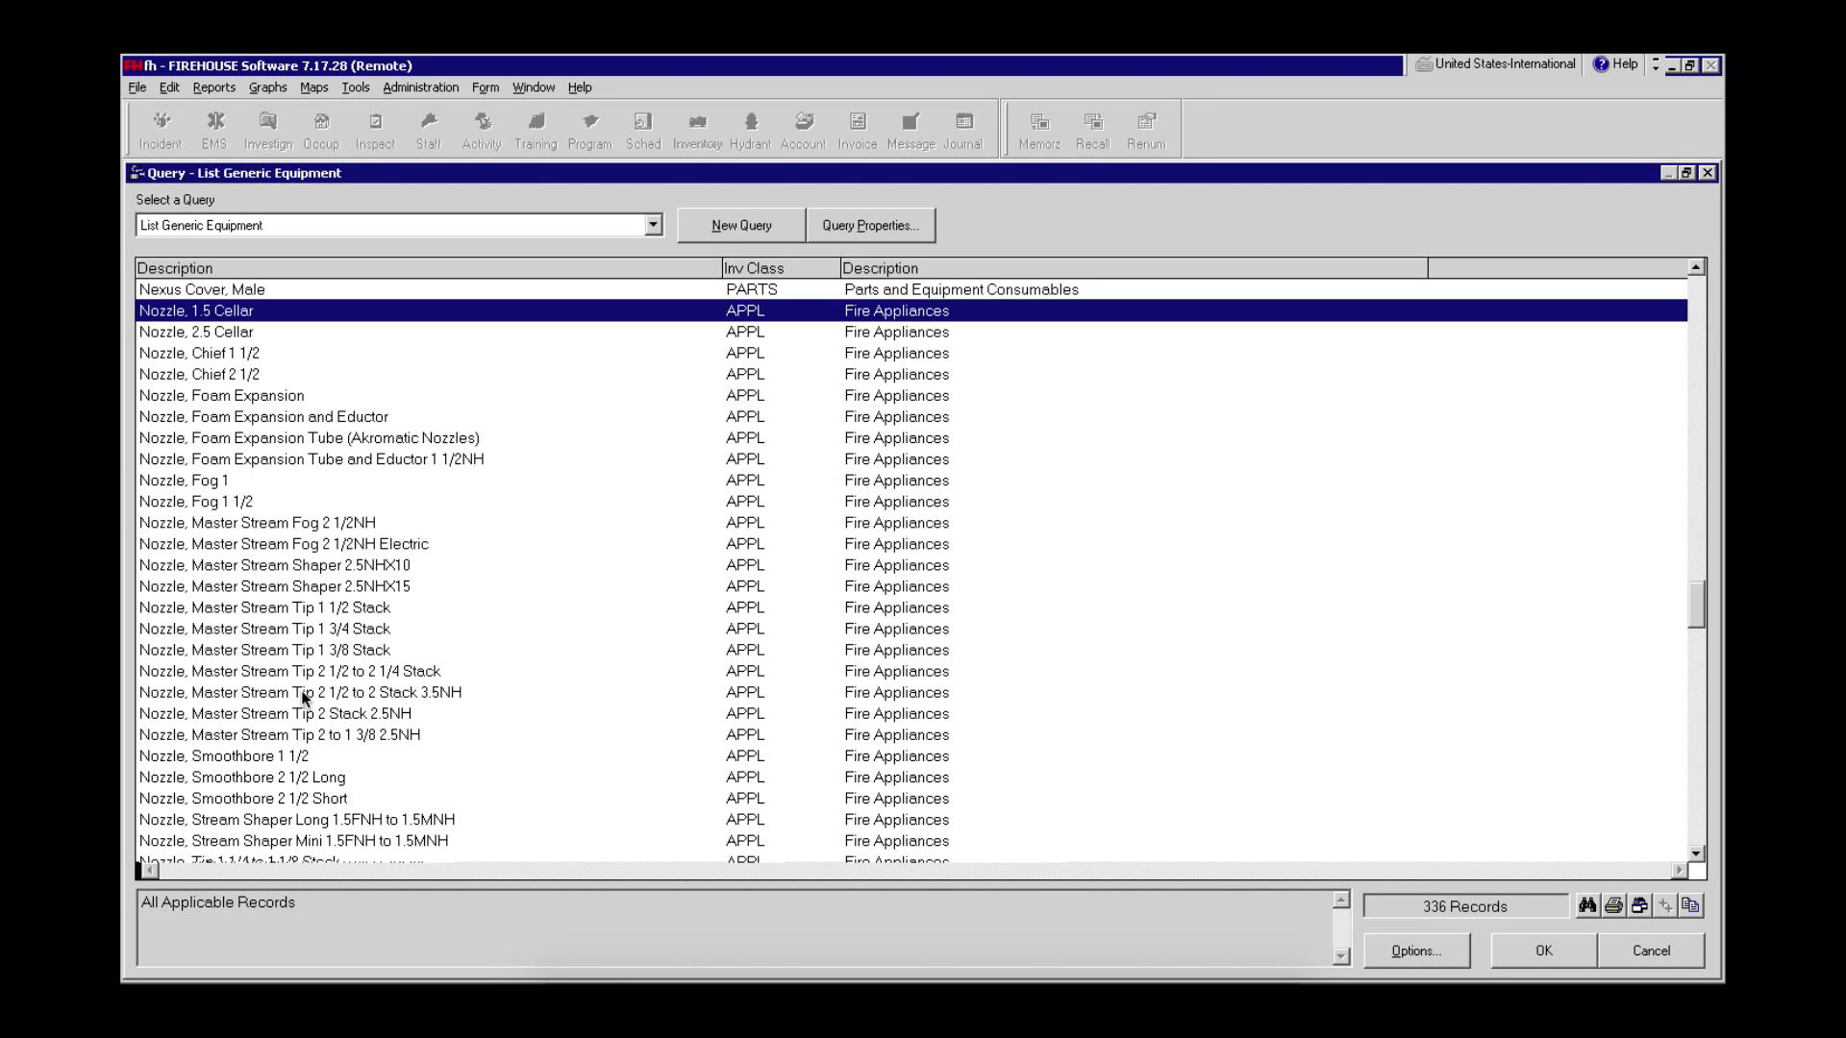
double_click(228, 758)
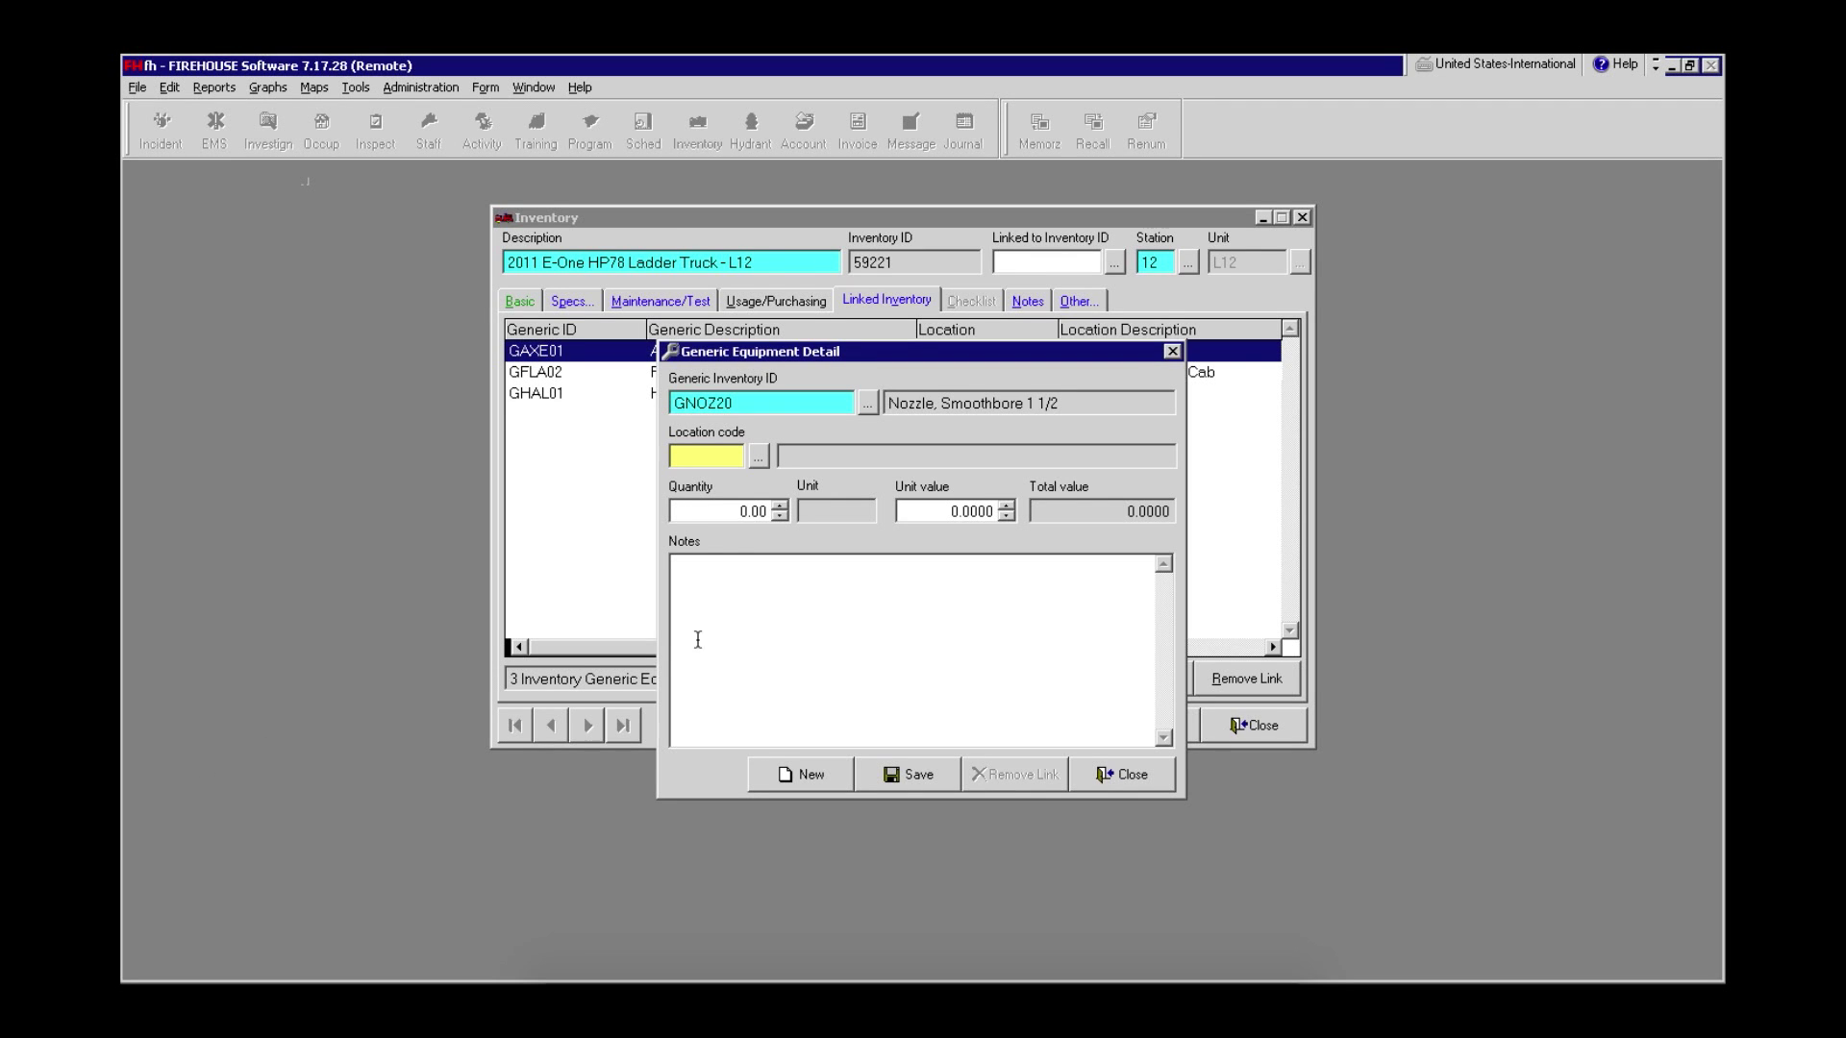
- Assign the nozzle to location LCOMP01 (Left Compartment 1) with a quantity of 1, save the link and close the entry
left_click(758, 458)
left_click(530, 373)
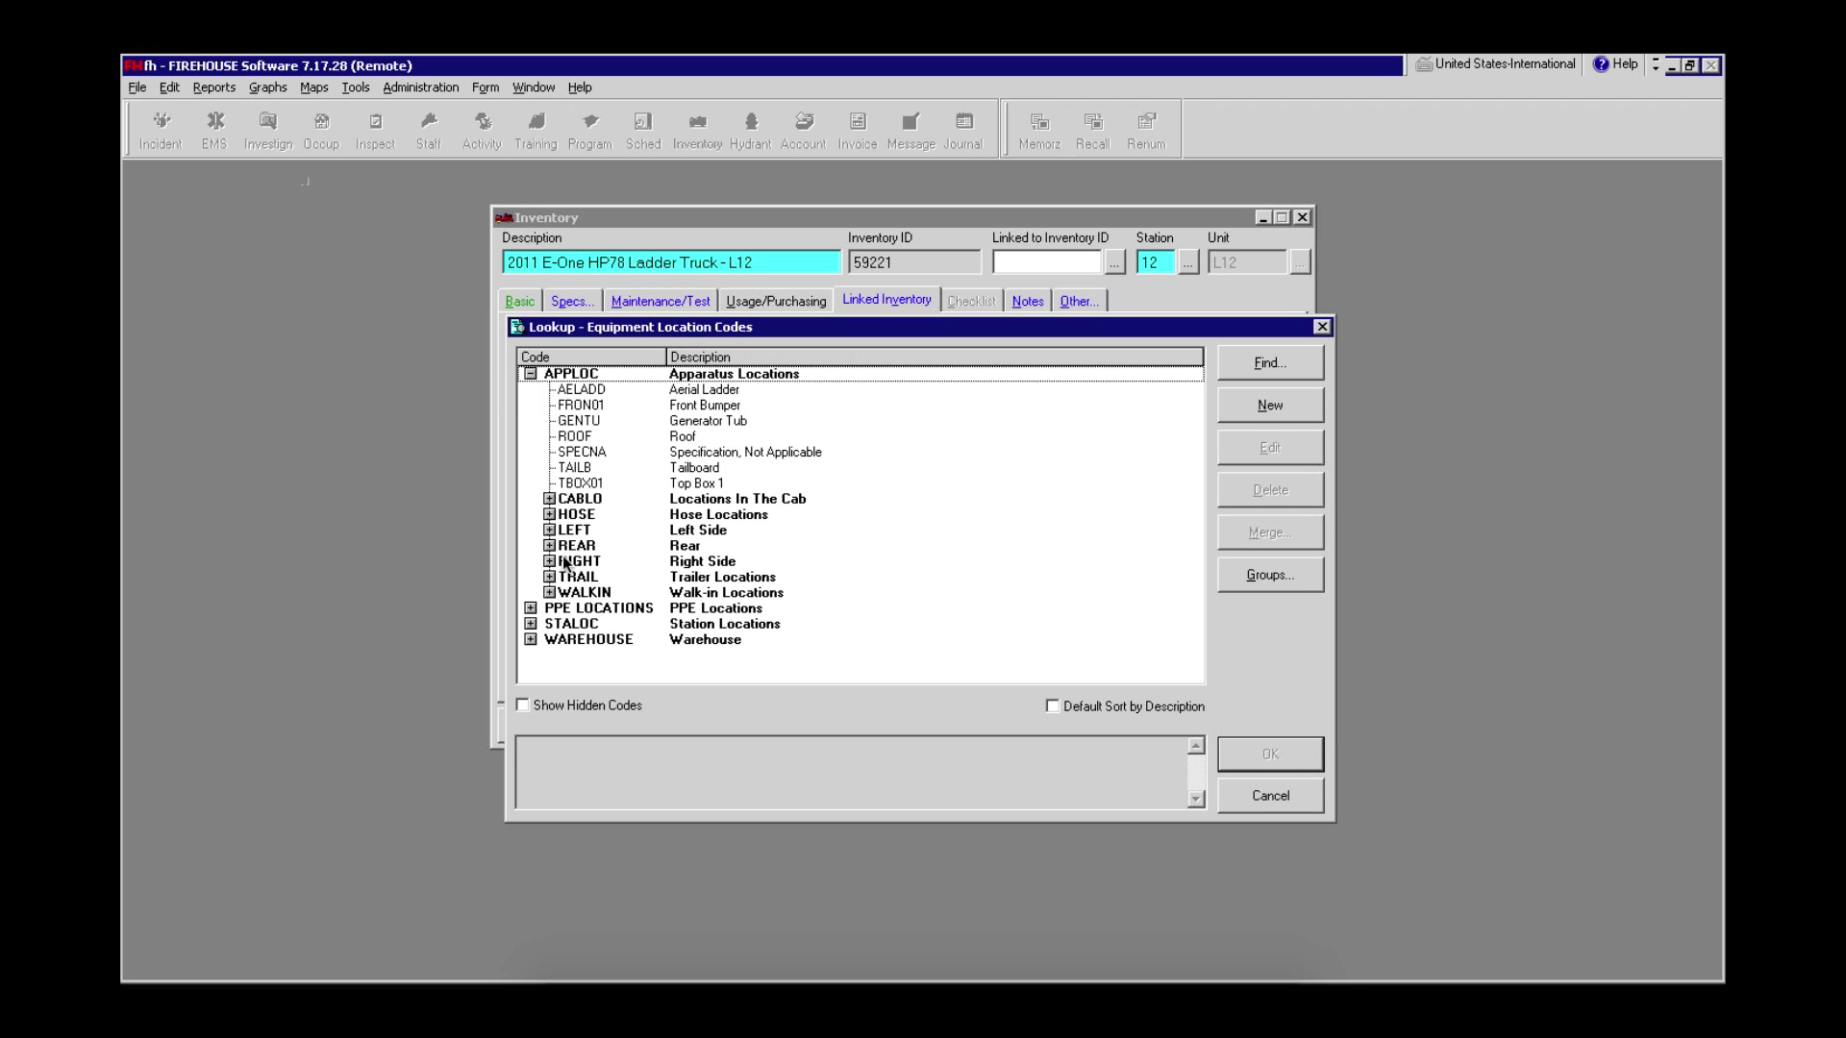
left_click(549, 529)
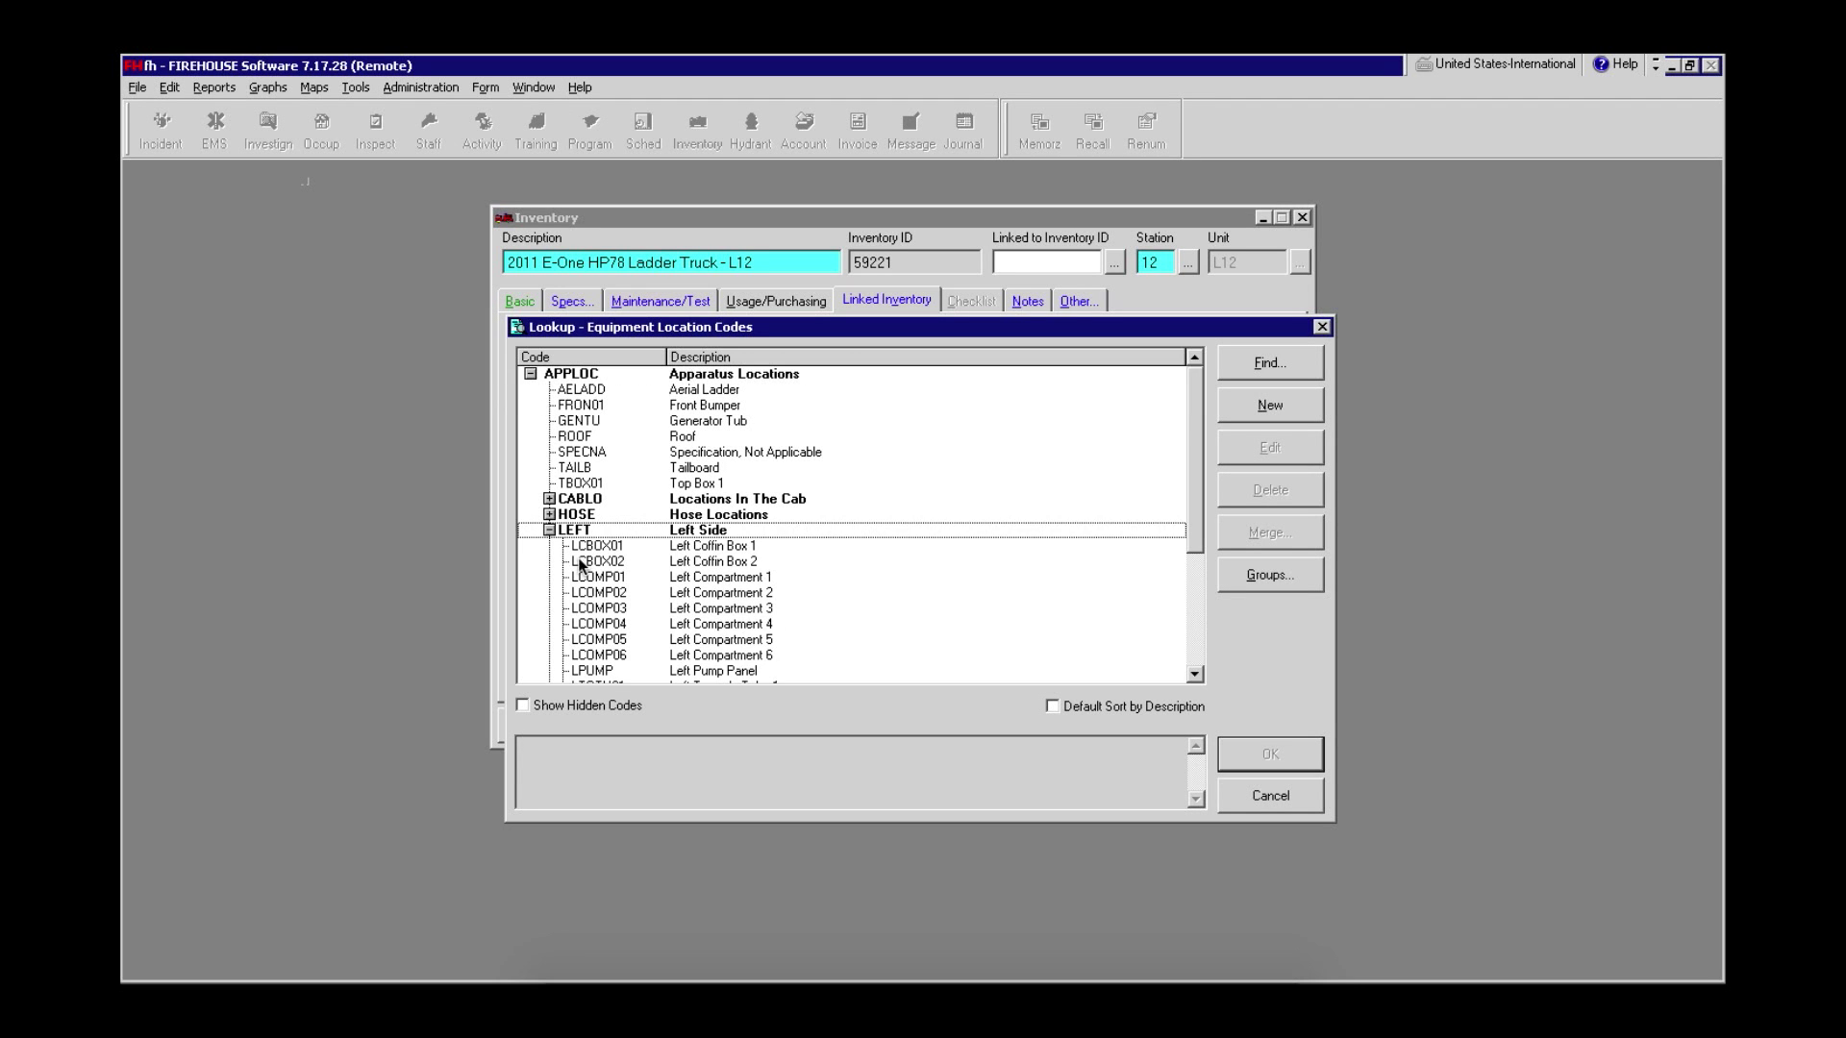
double_click(723, 578)
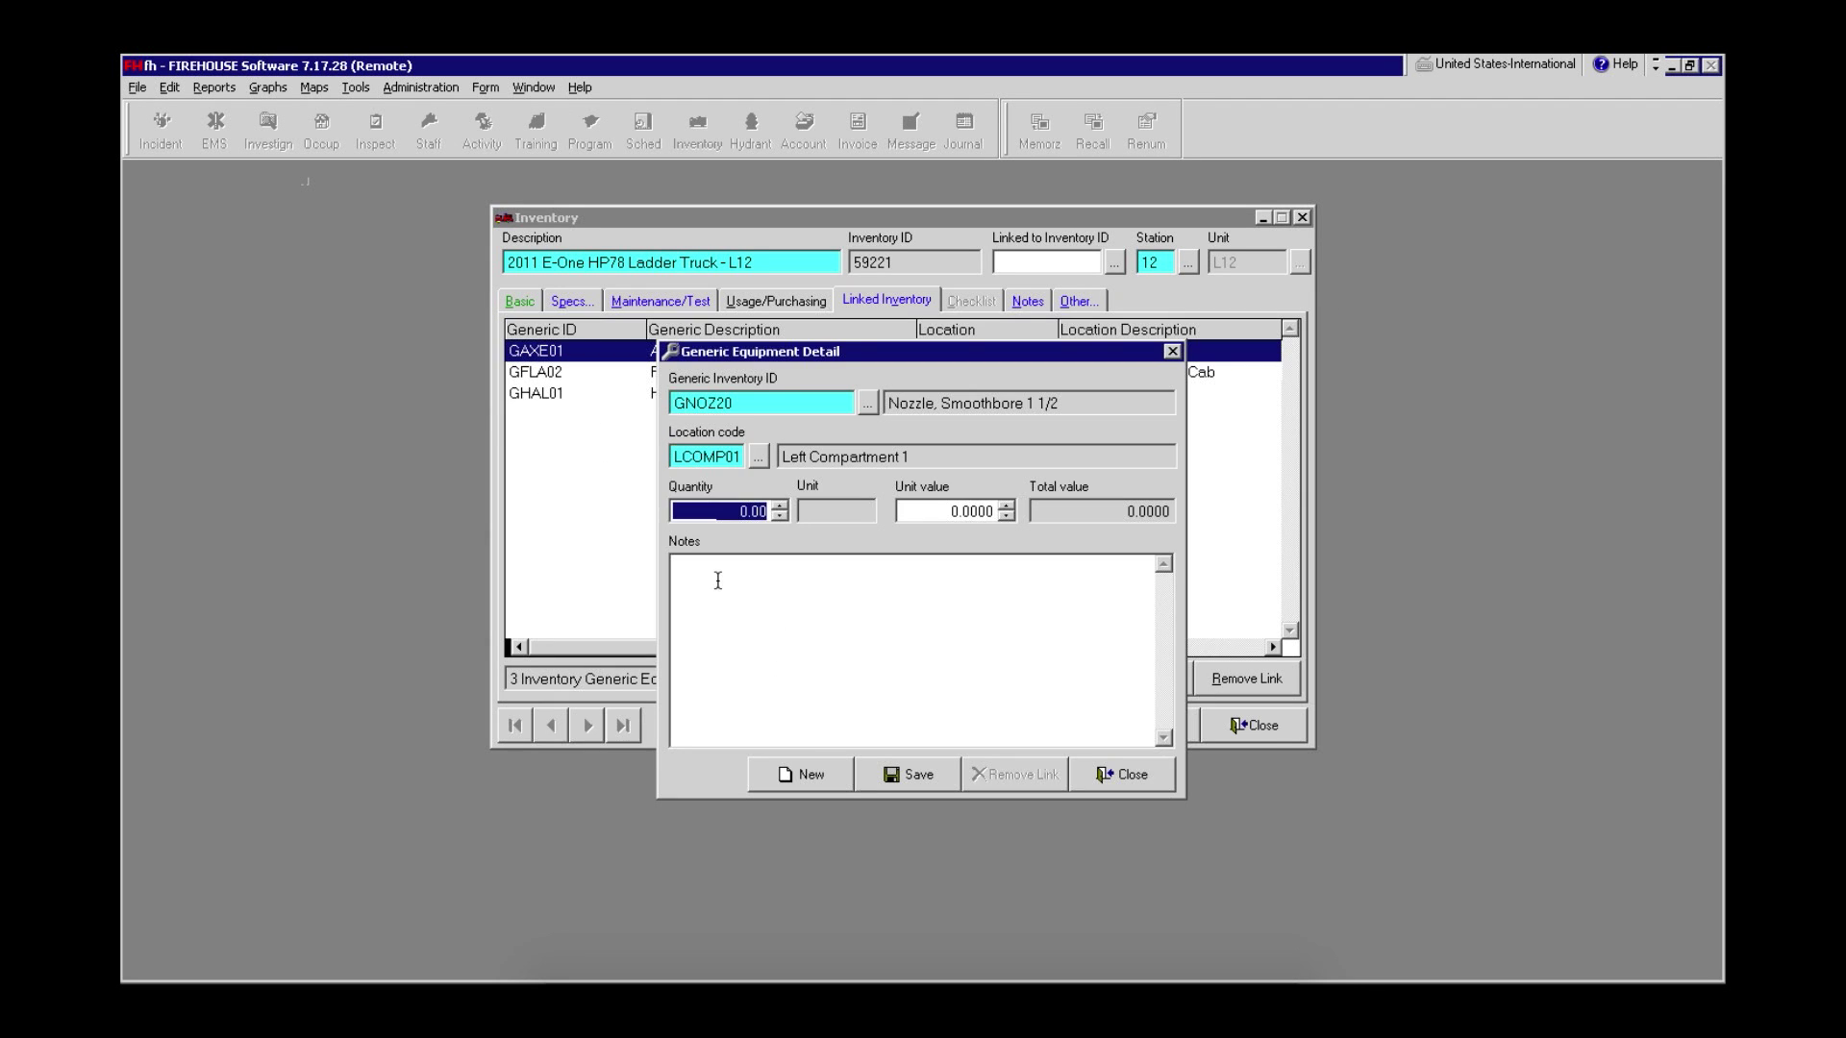
left_click(780, 507)
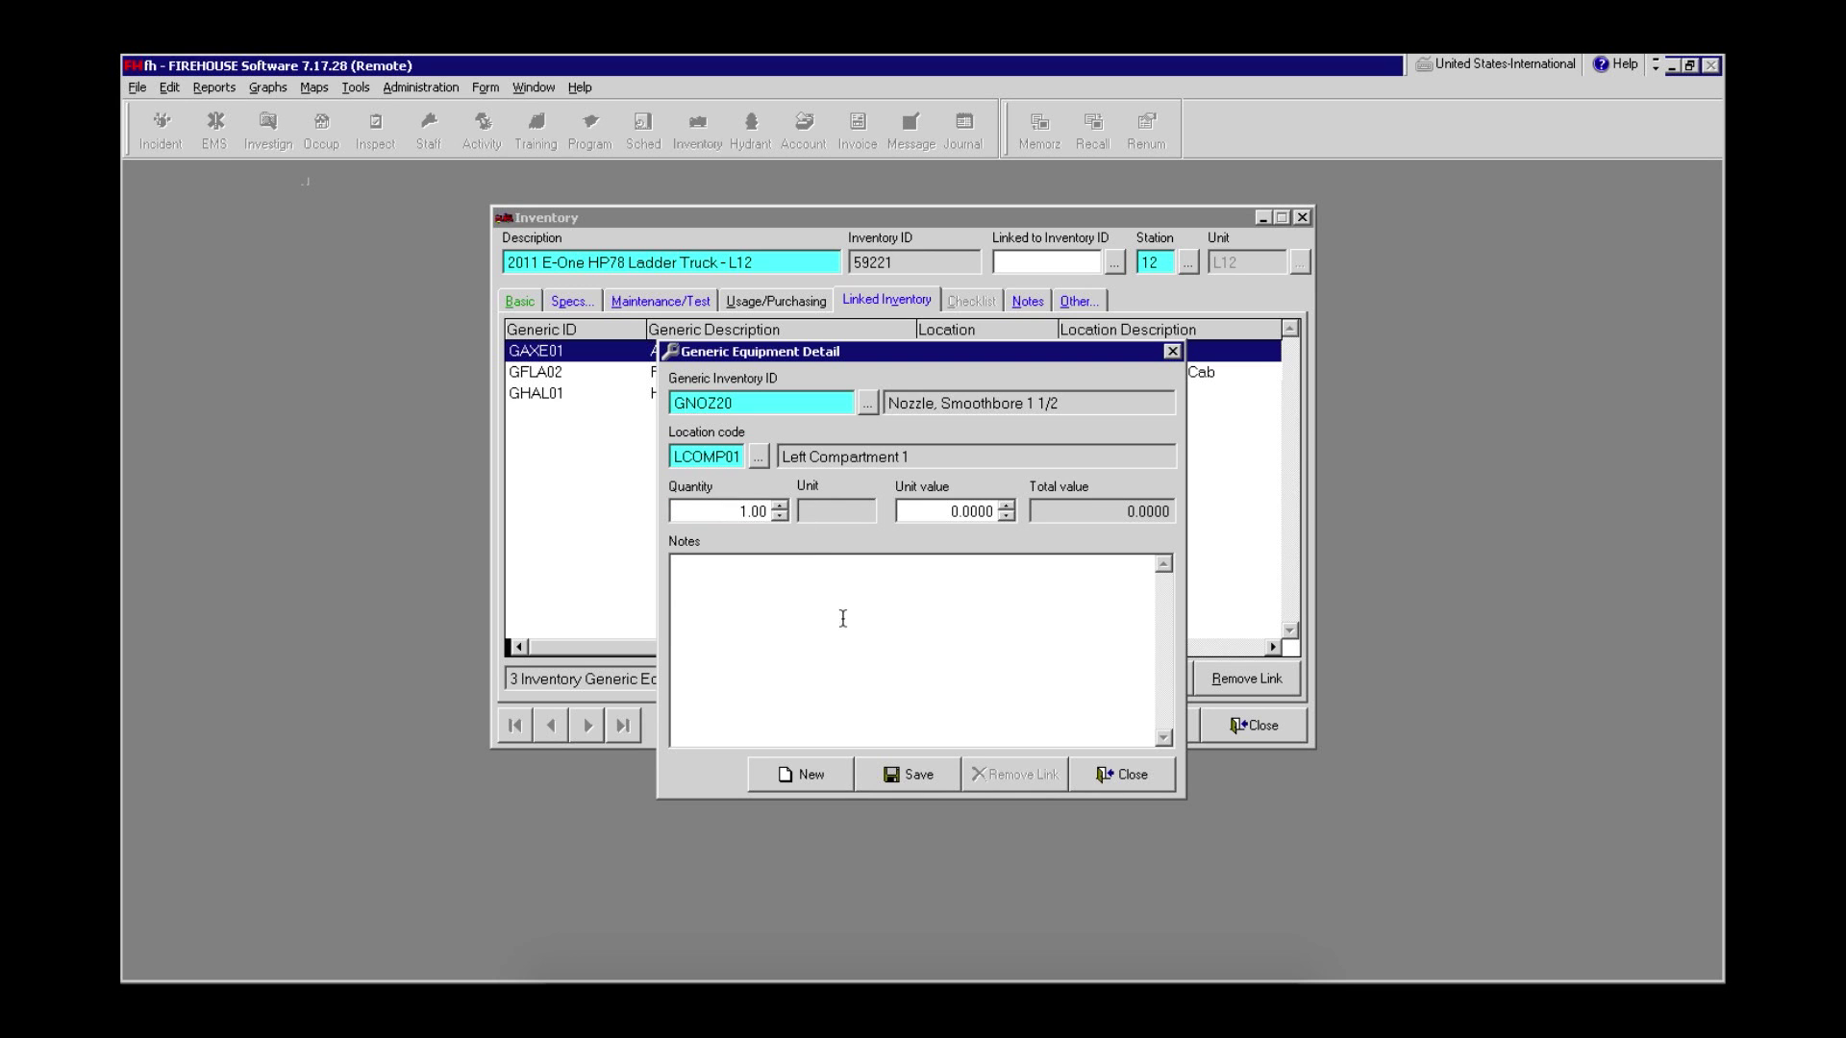
left_click(908, 774)
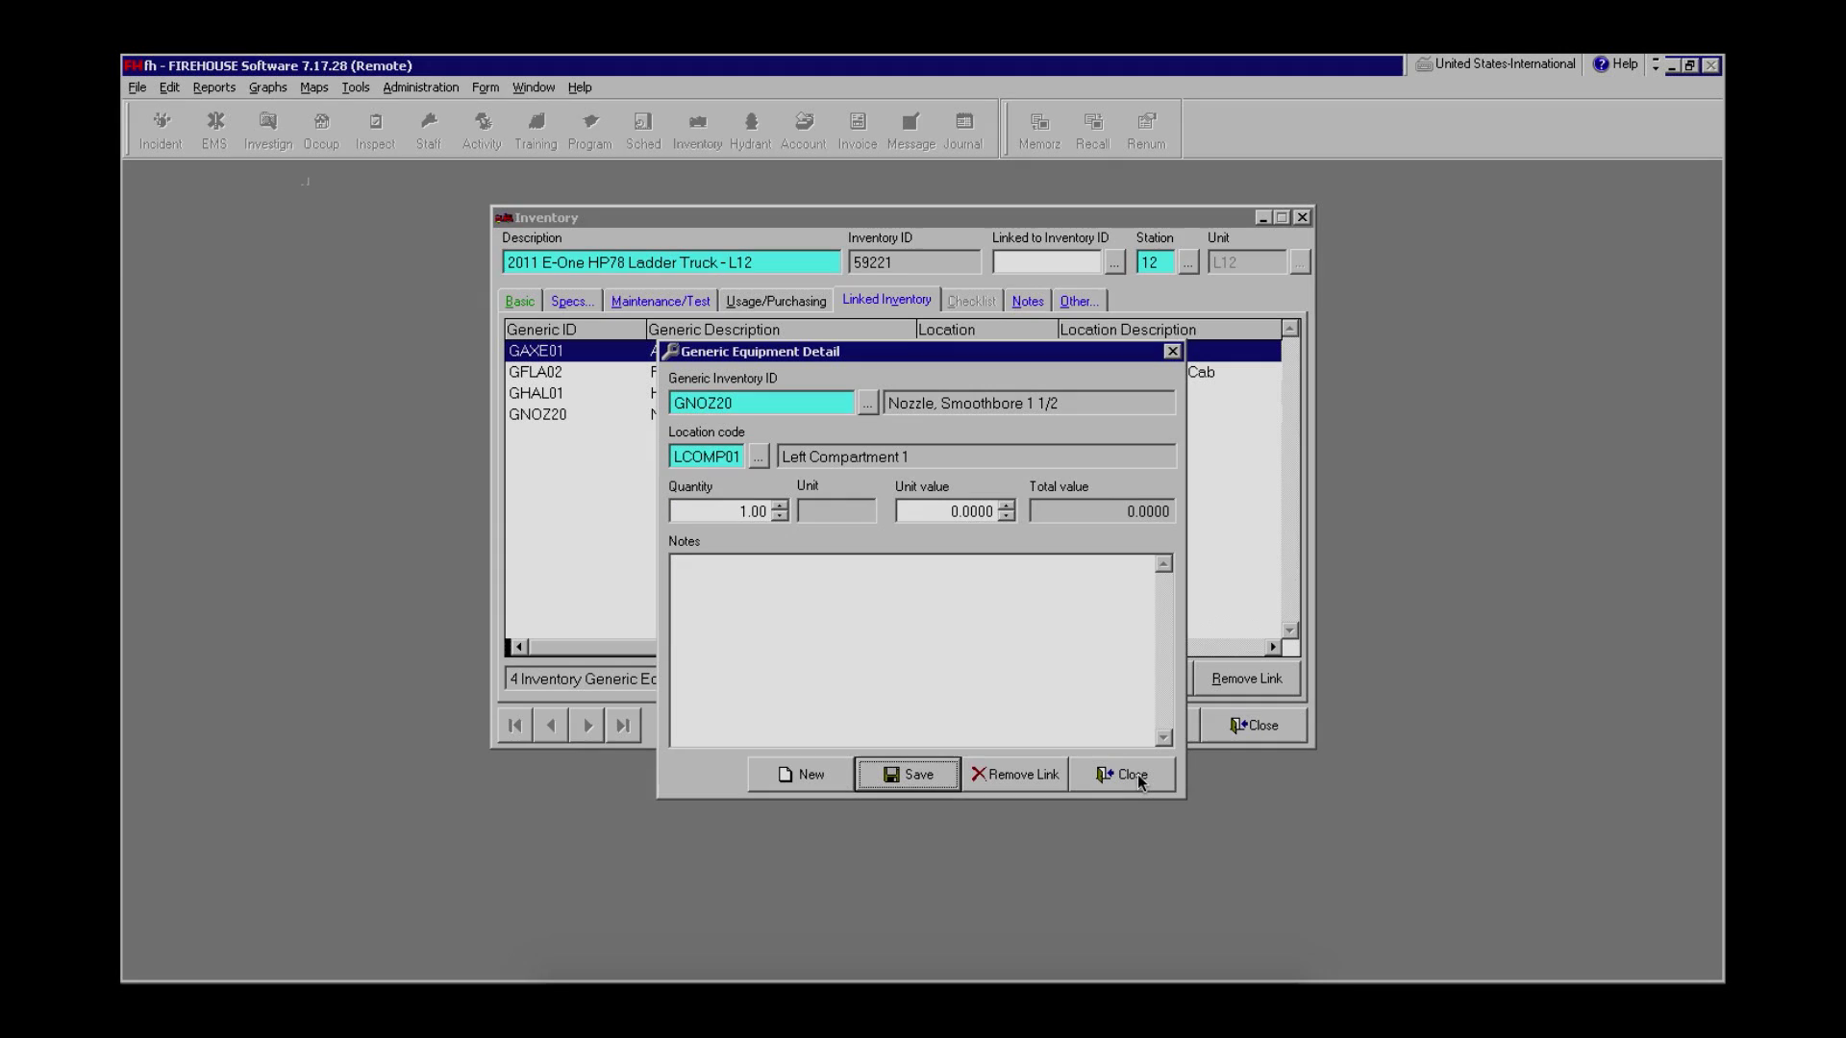
left_click(1140, 781)
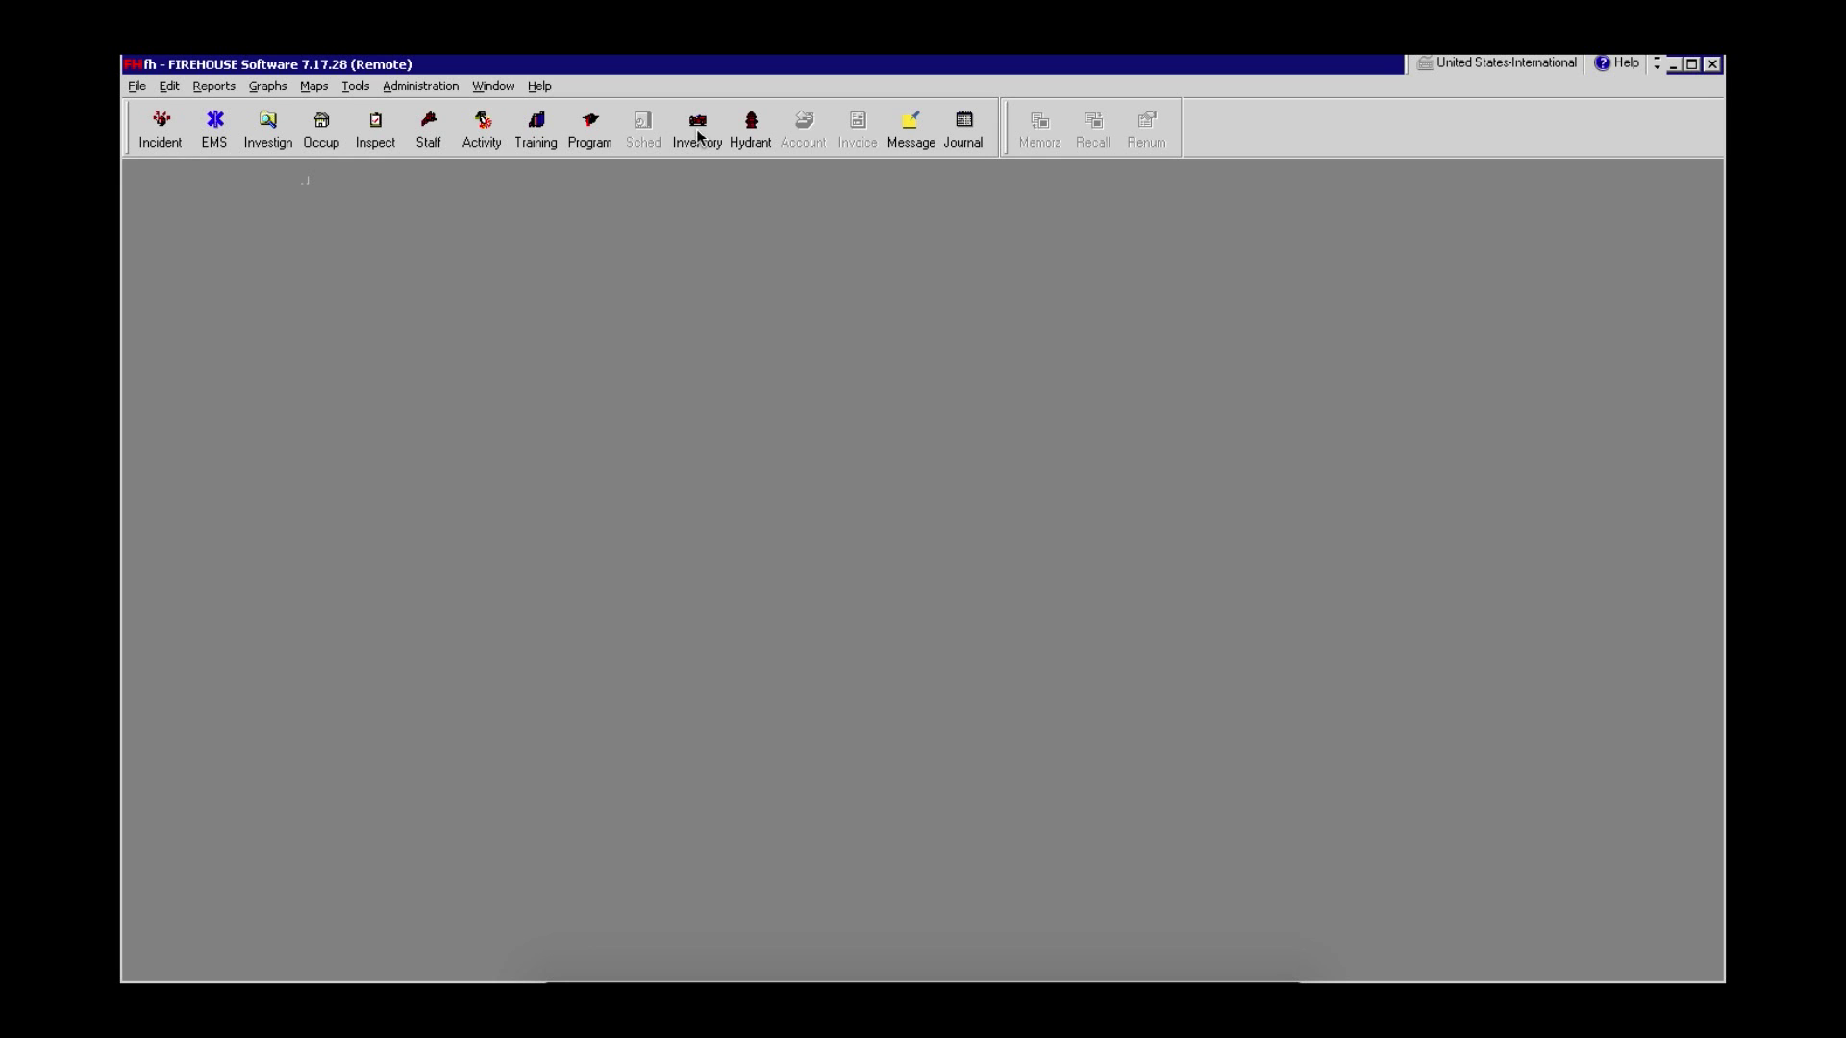
- Open the Hydrant Hookup Kit record from the list of inventory at the station
left_click(697, 130)
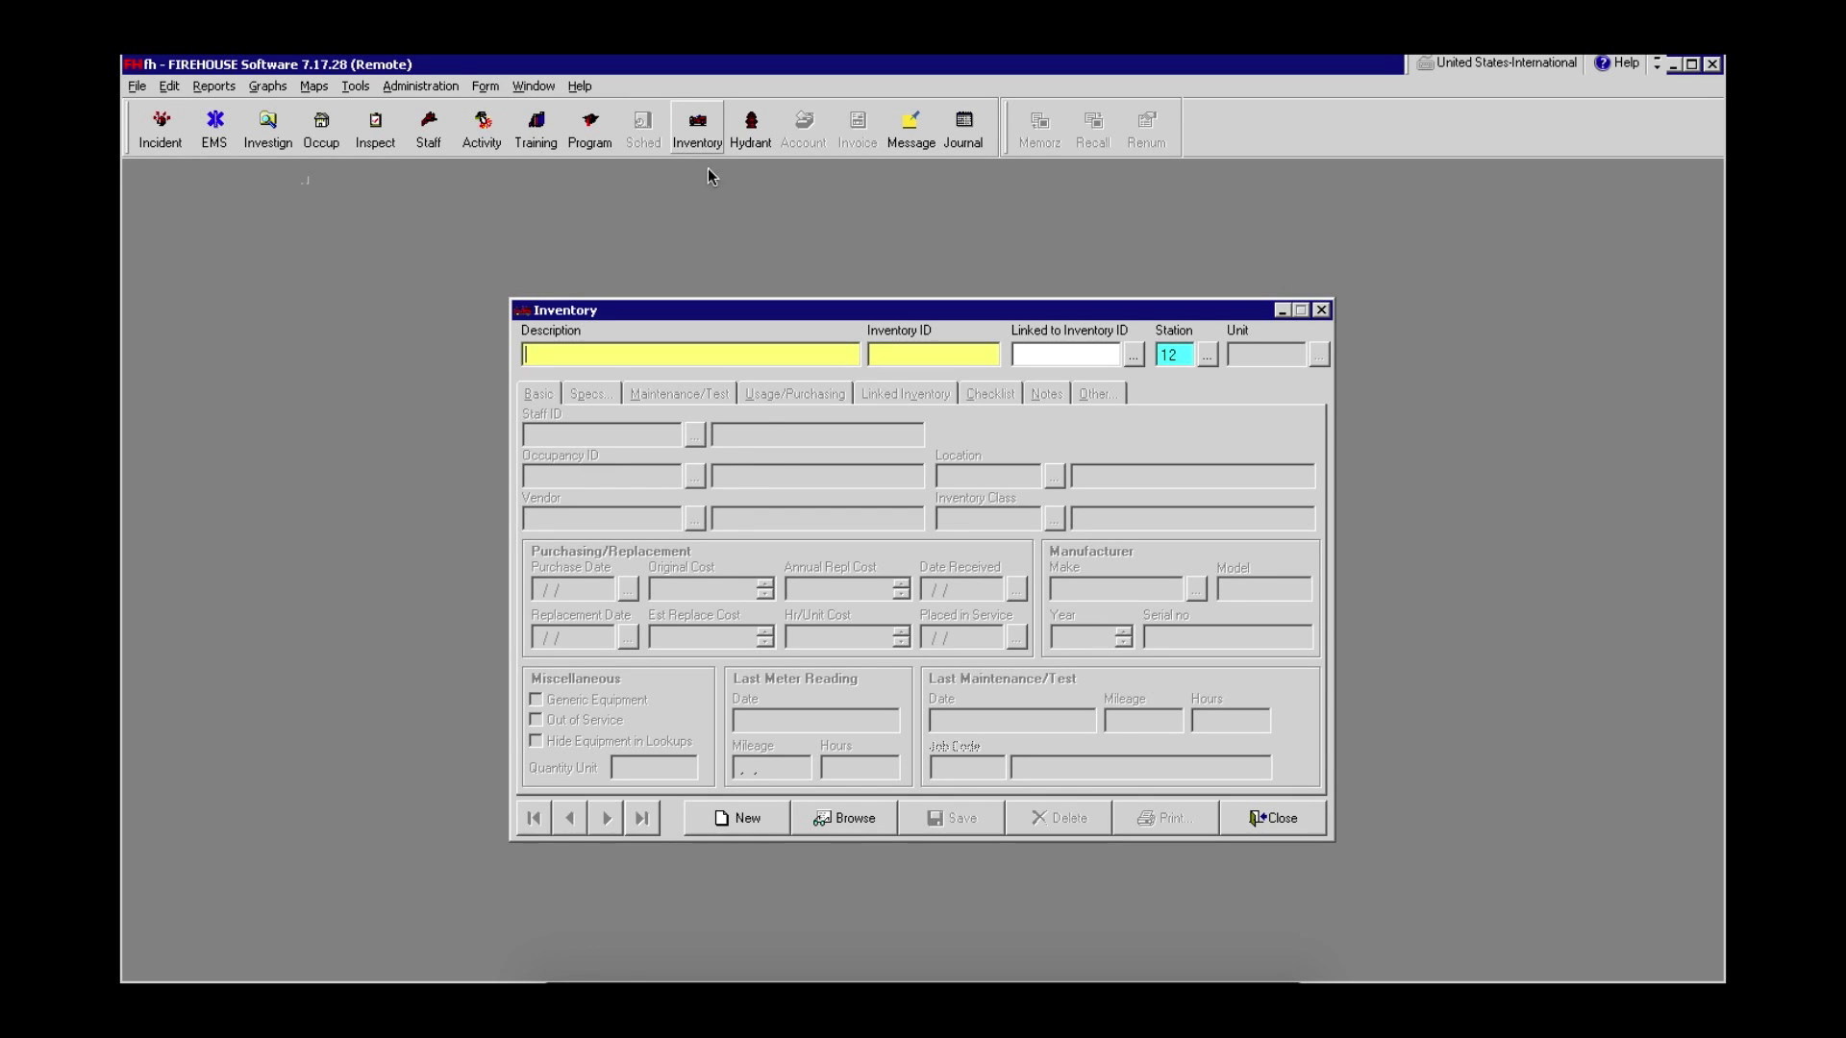
left_click(850, 817)
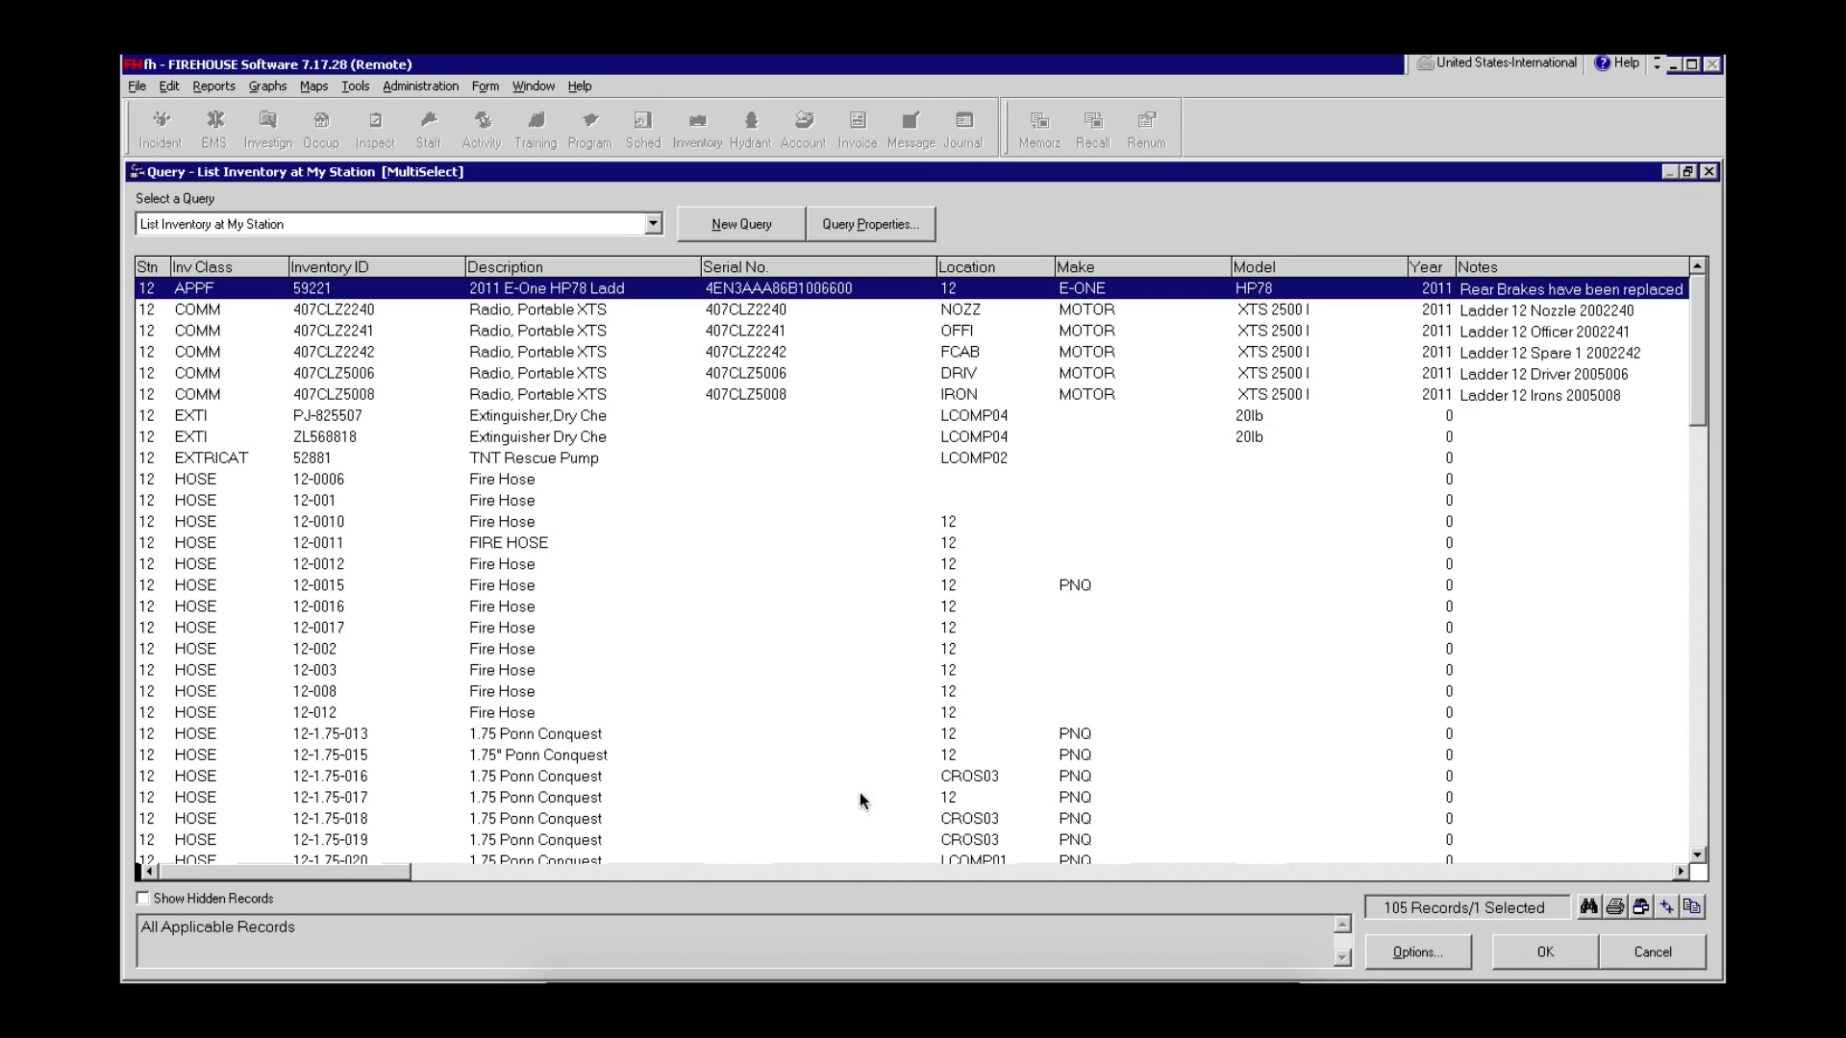
scroll(505, 471, "down", 20)
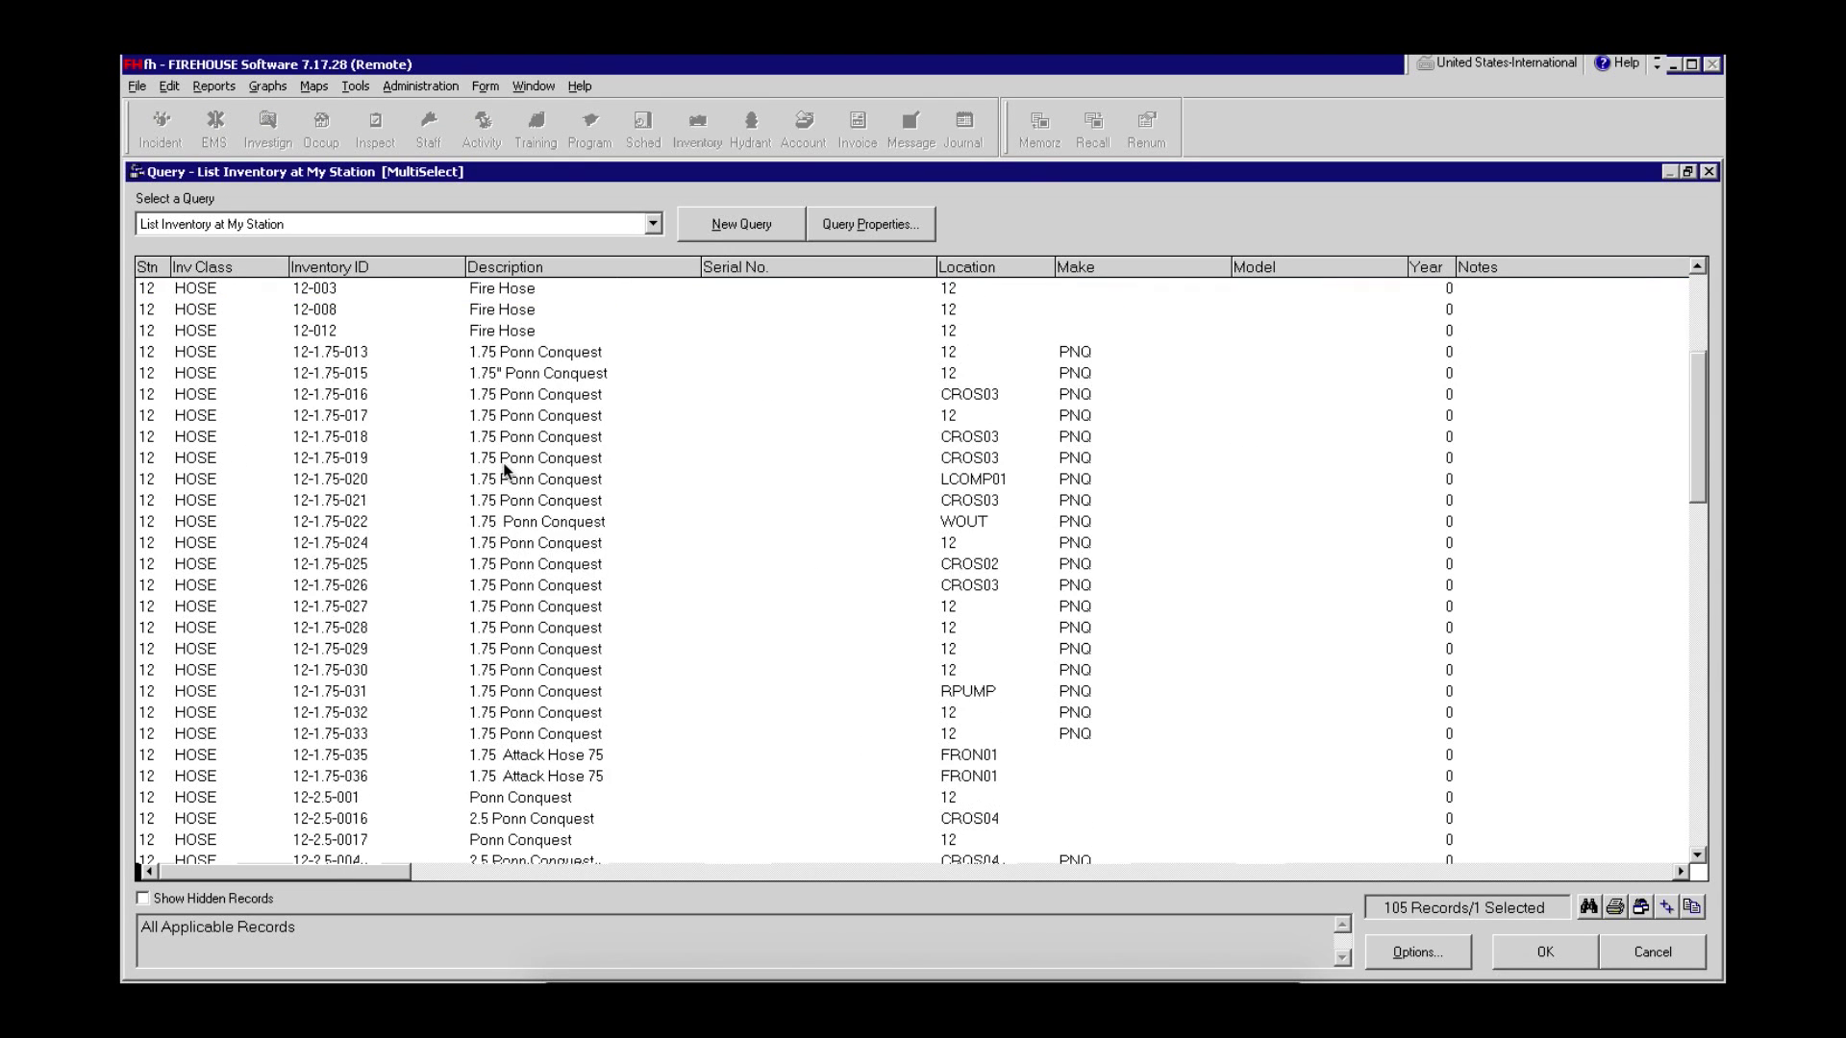
scroll(505, 465, "up", 4)
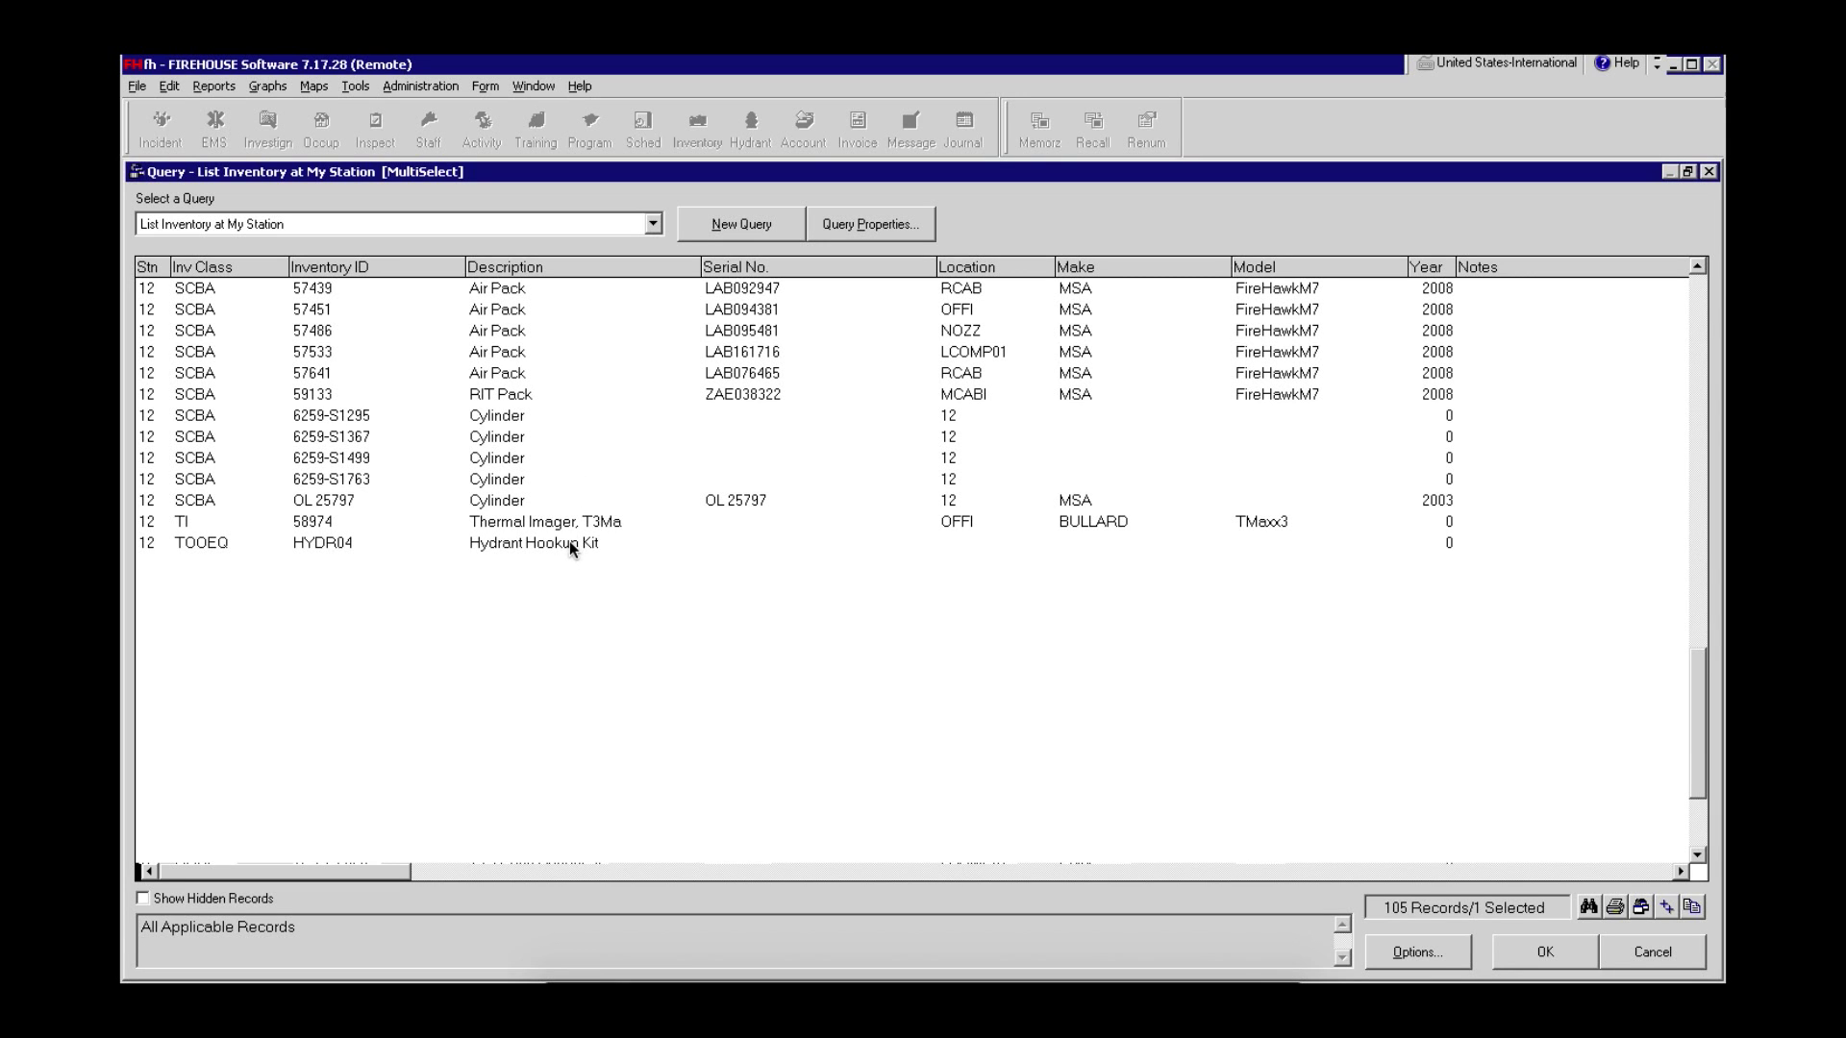
double_click(513, 543)
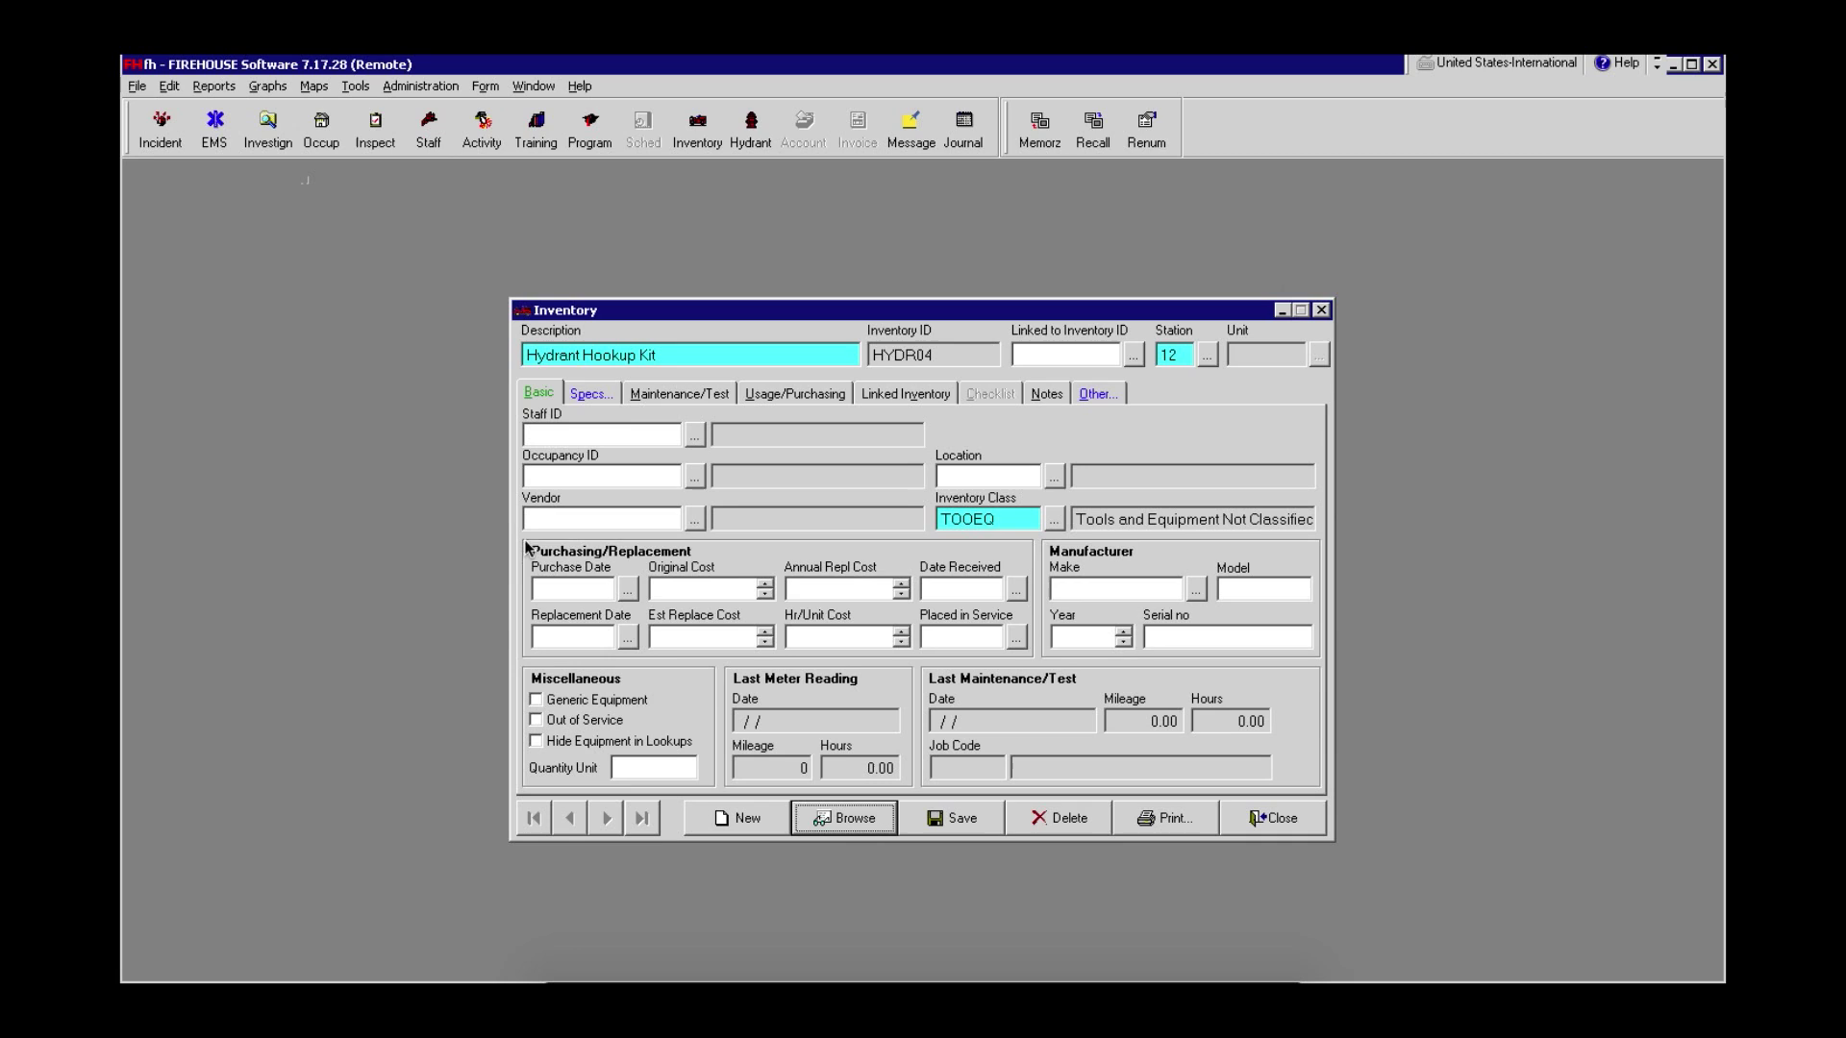
- Link the Hydrant Hookup Kit to inventory ID 59221 and set its location to RECOMP02 (Rear Compartment 2)
left_click(1038, 360)
type("59221")
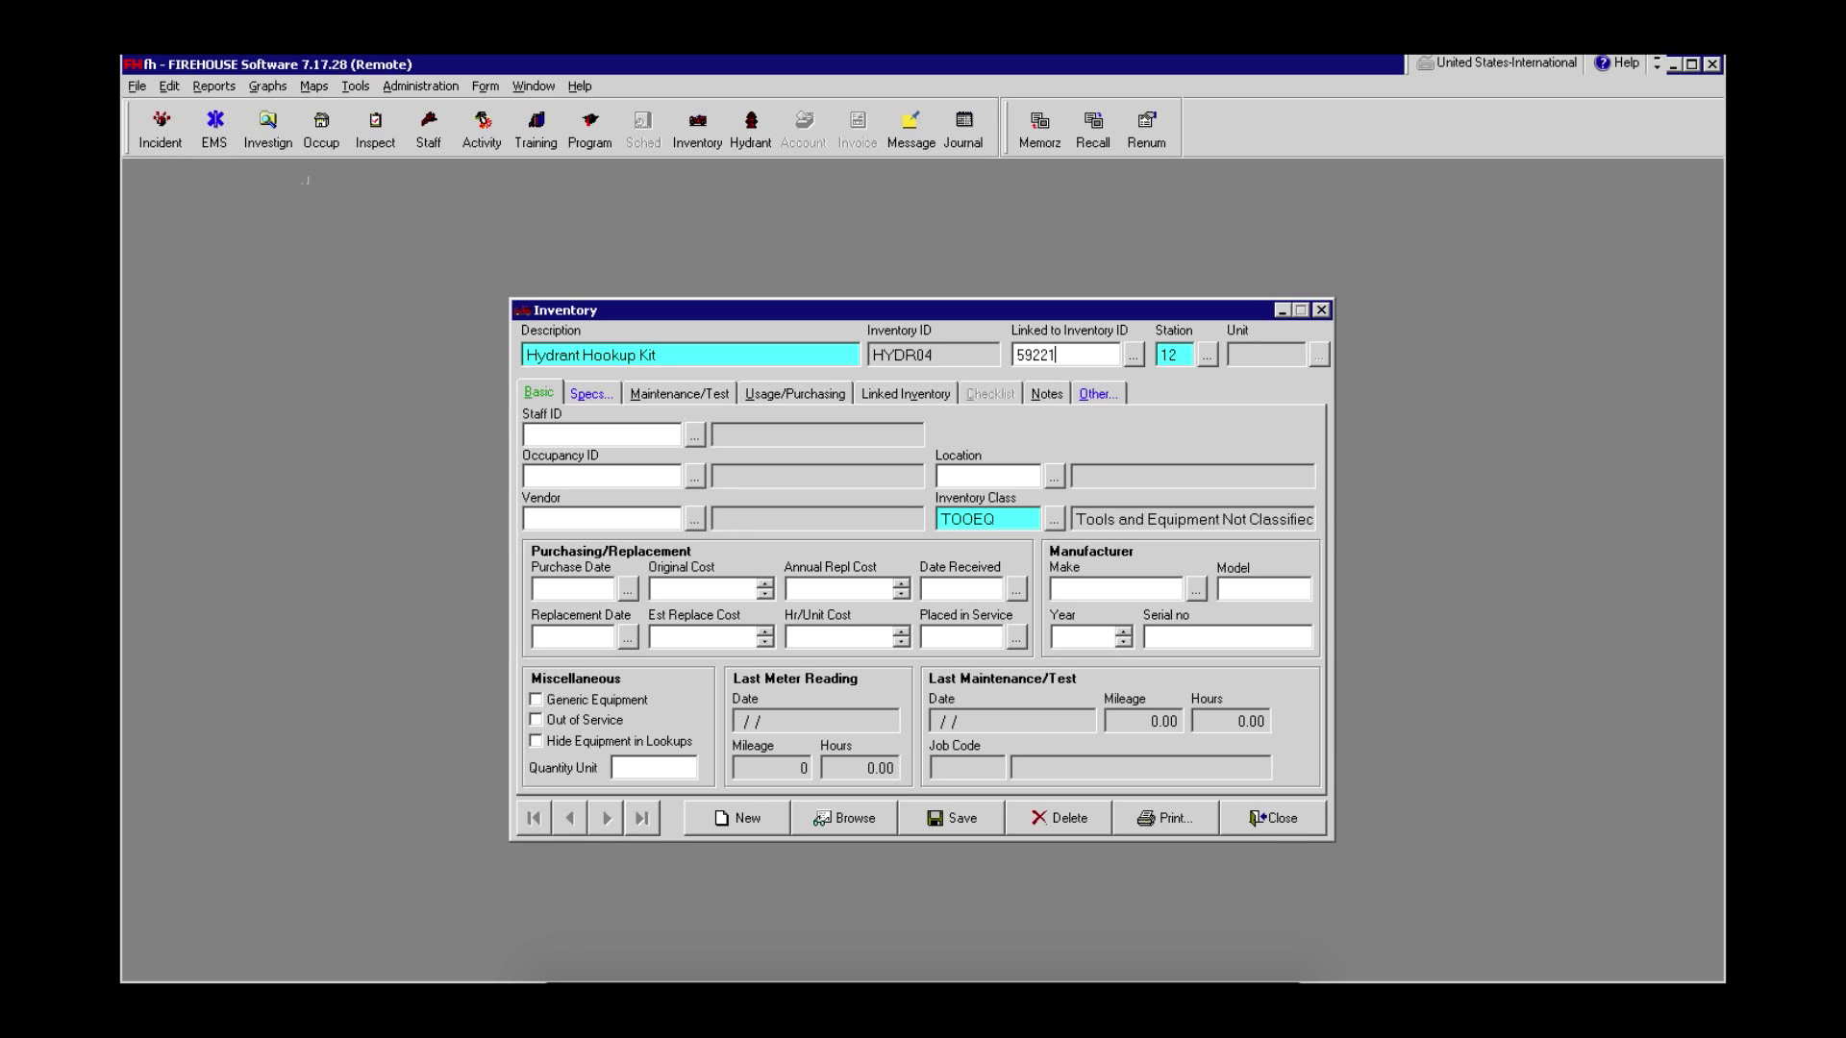
key("Tab")
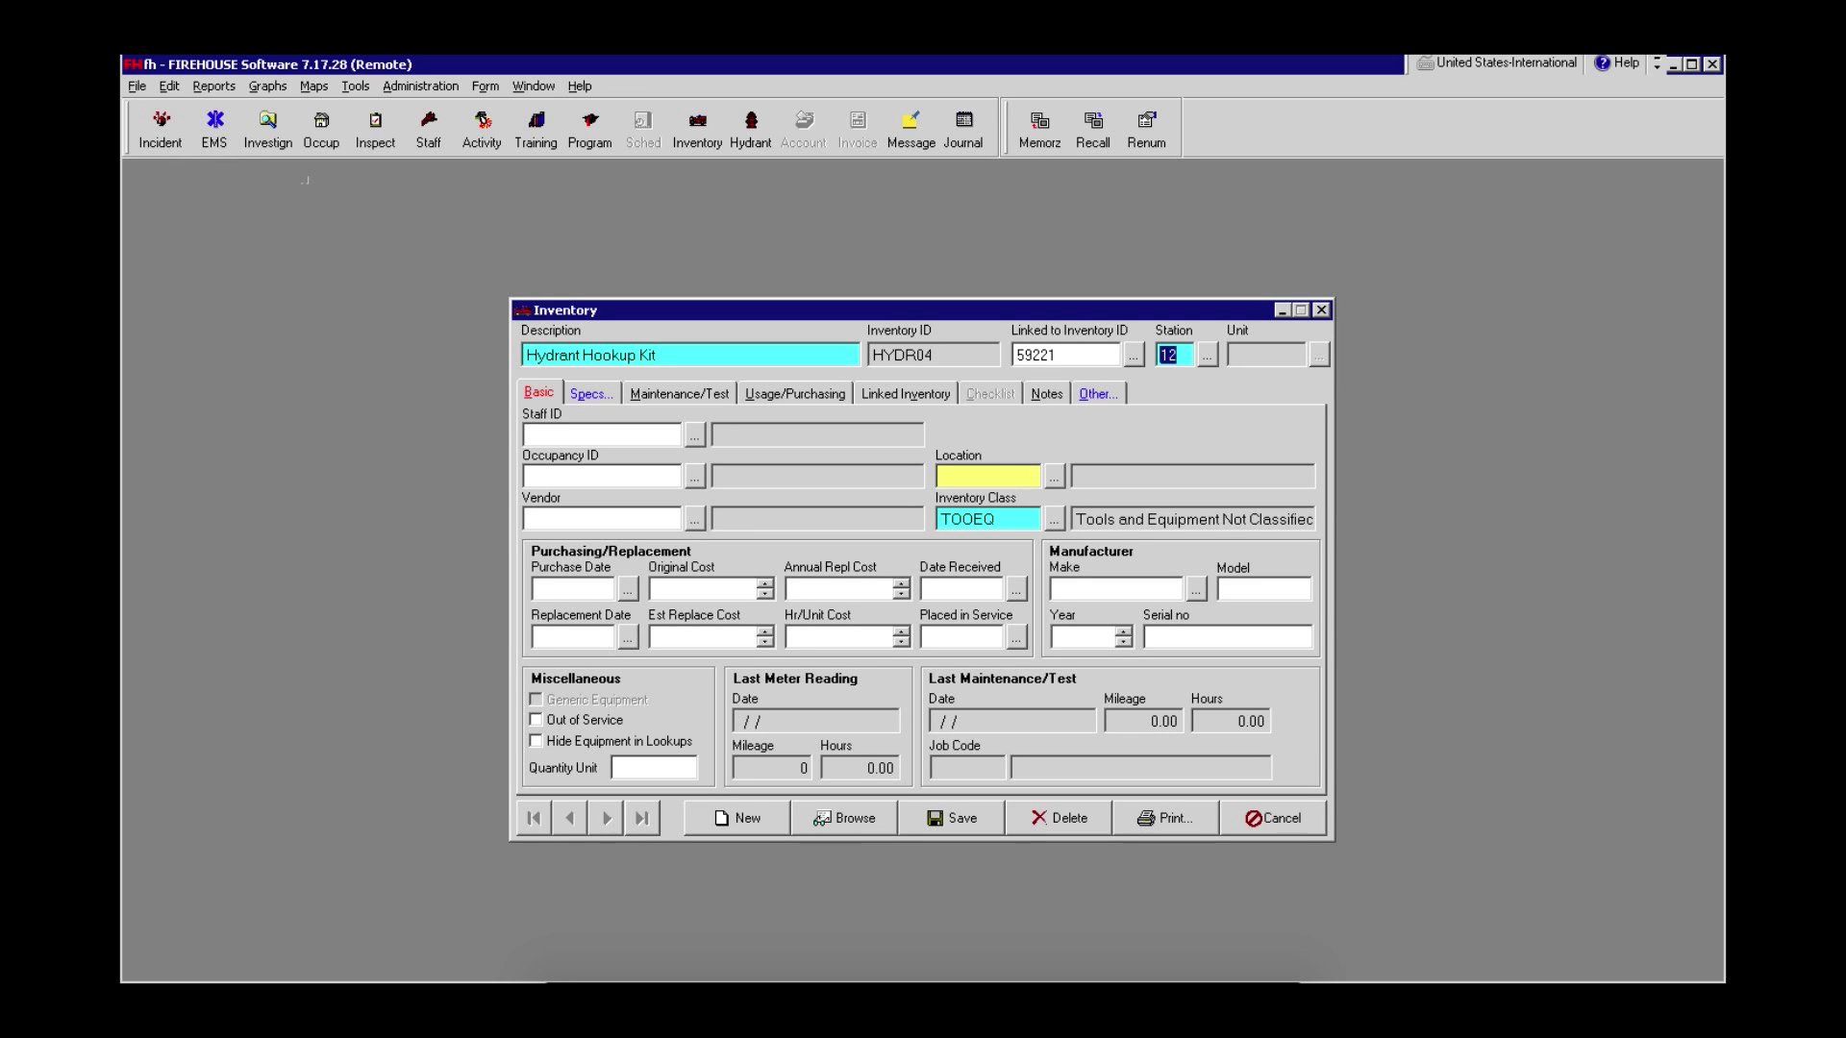
left_click(1053, 476)
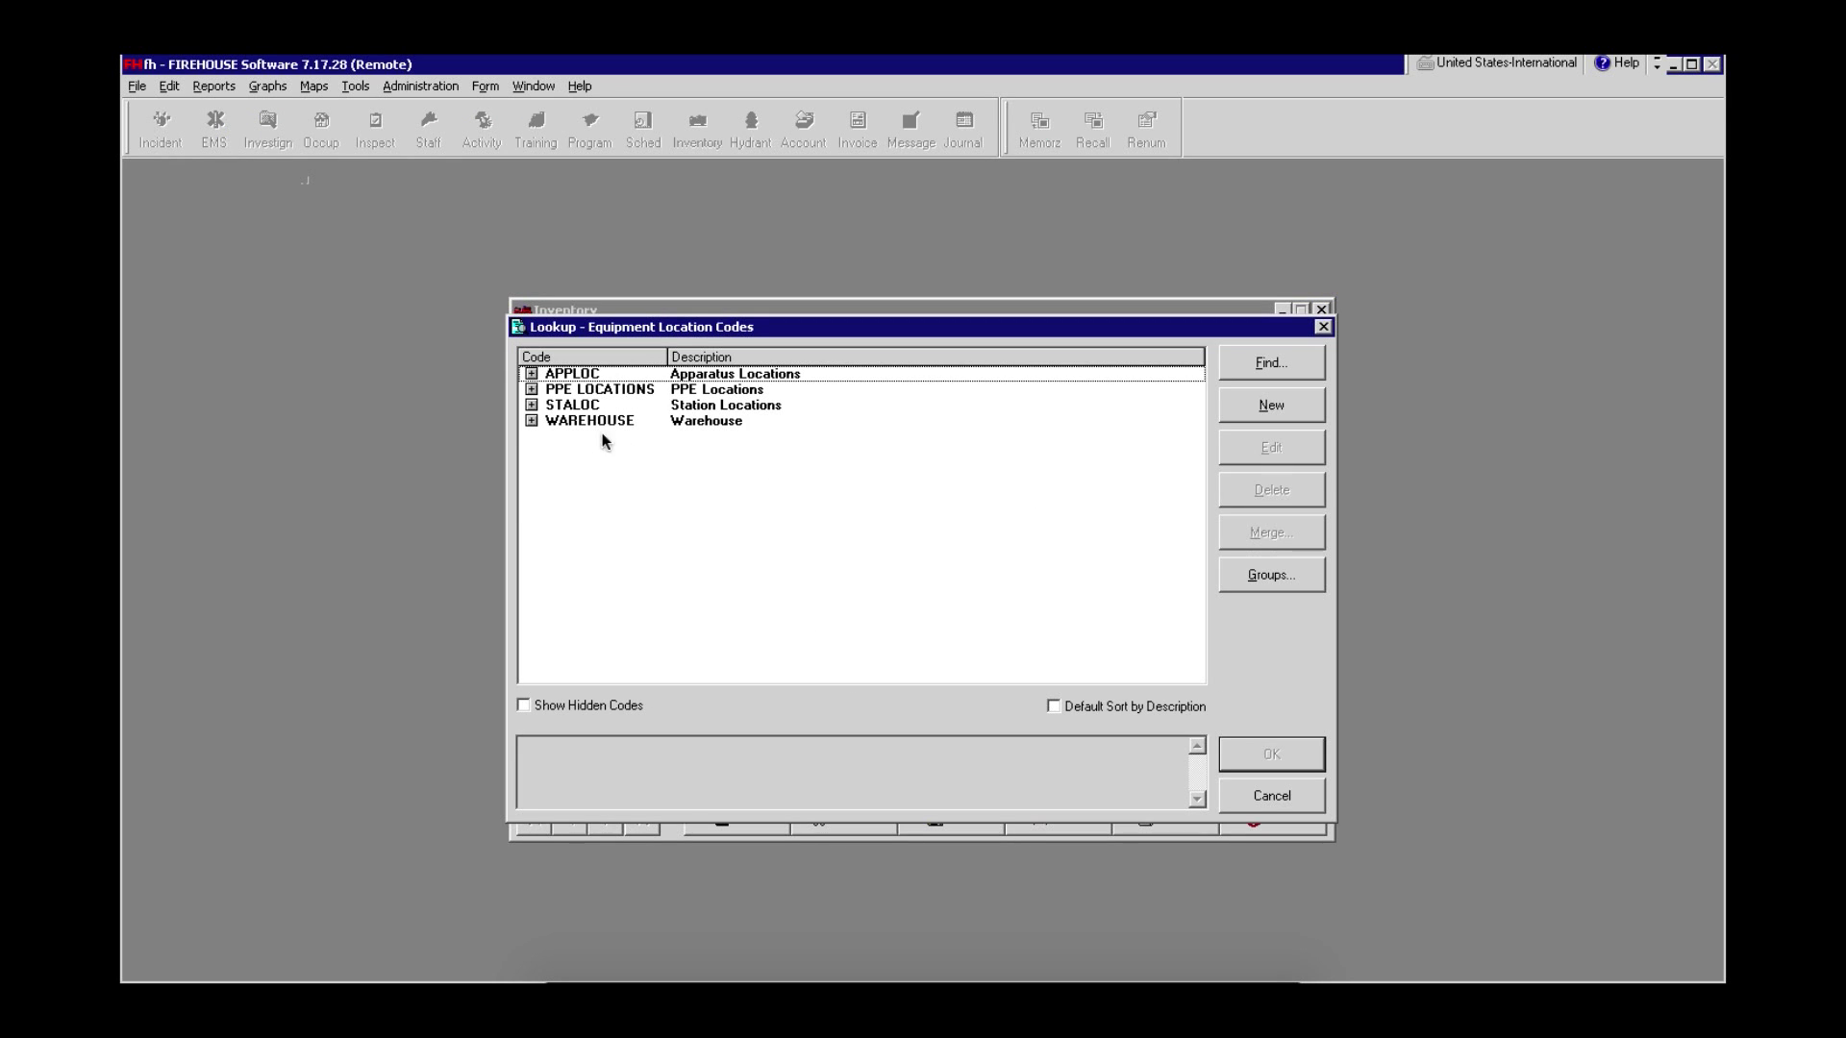
left_click(531, 373)
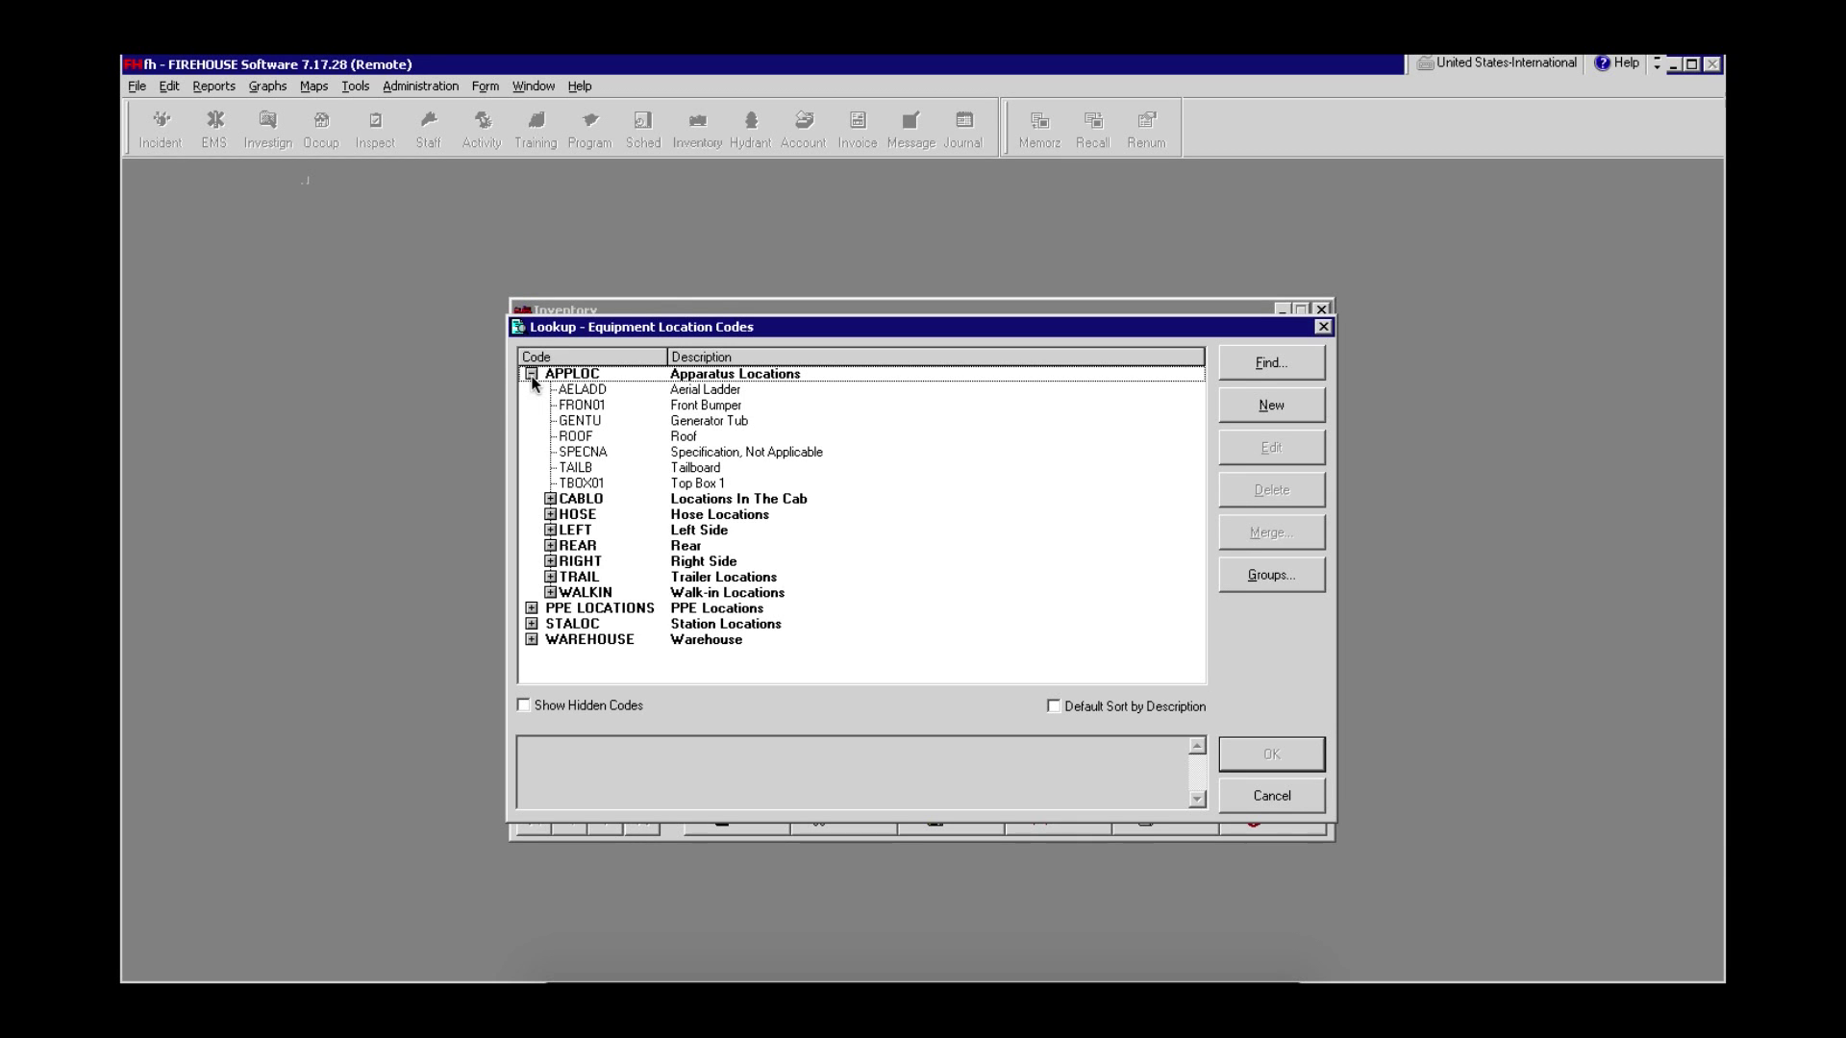
left_click(550, 545)
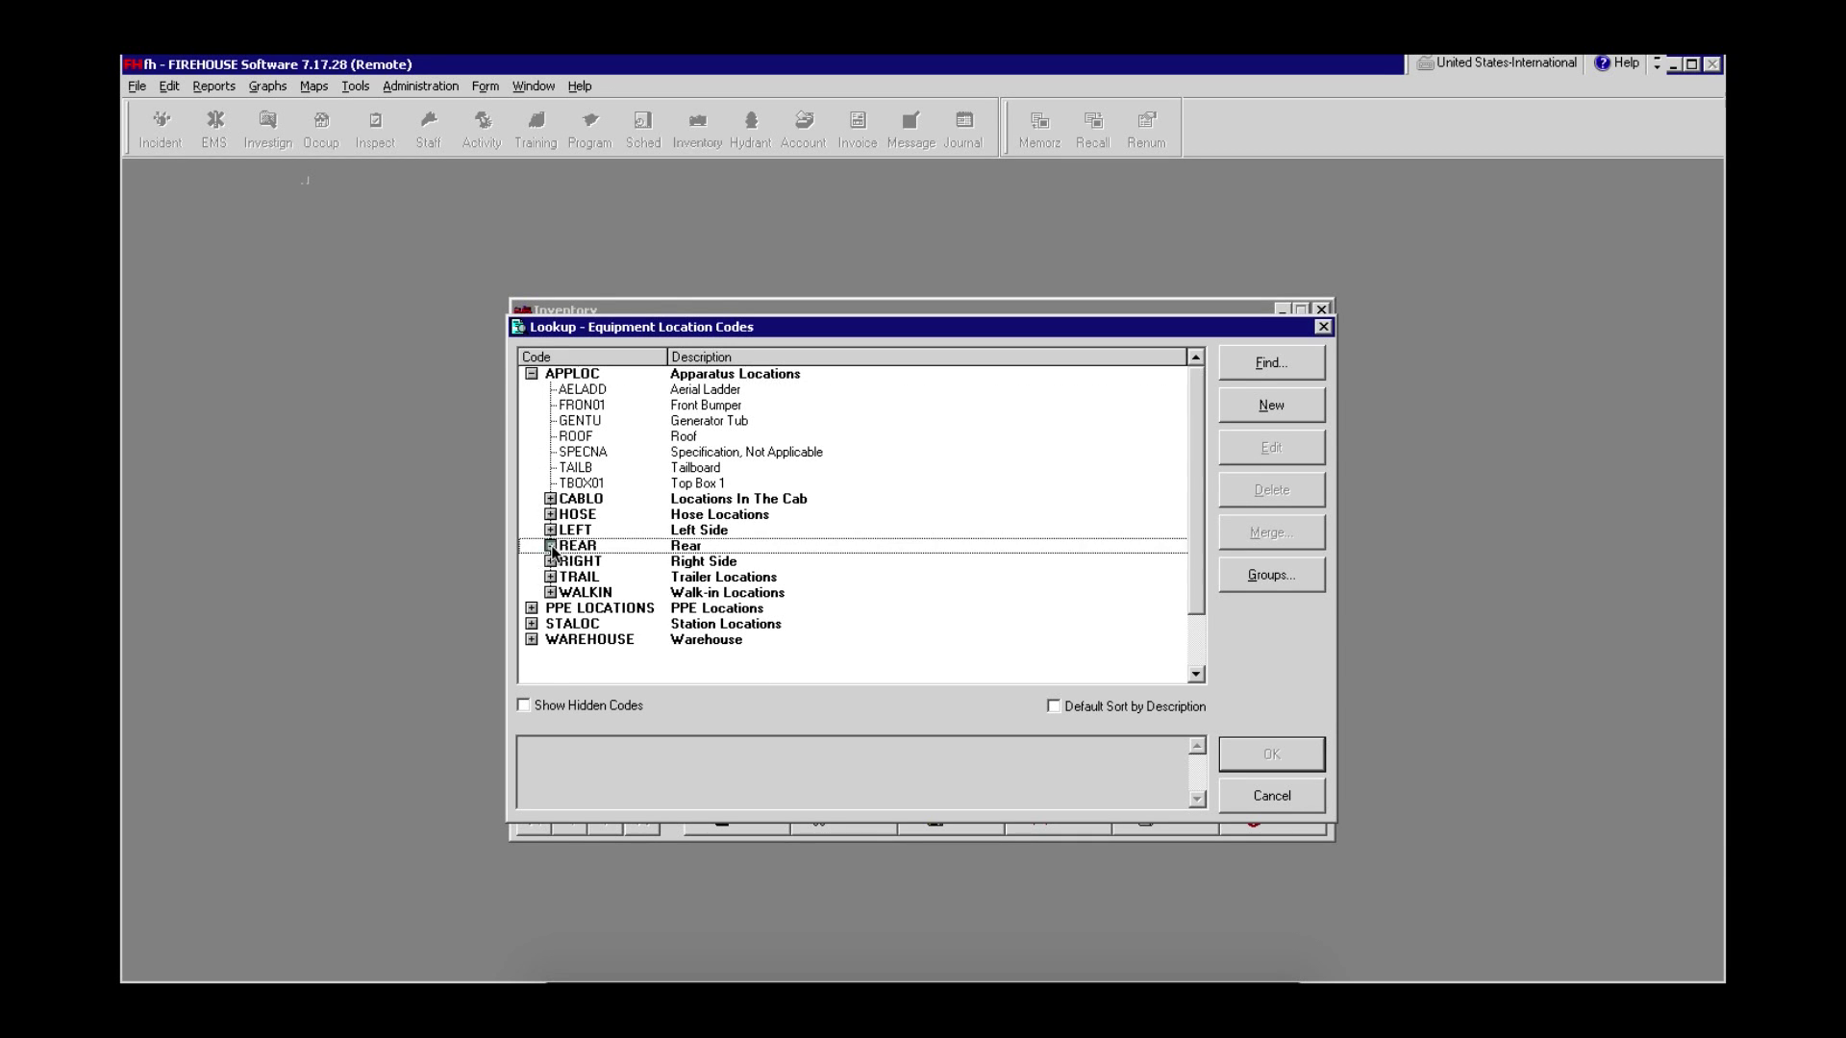
double_click(755, 597)
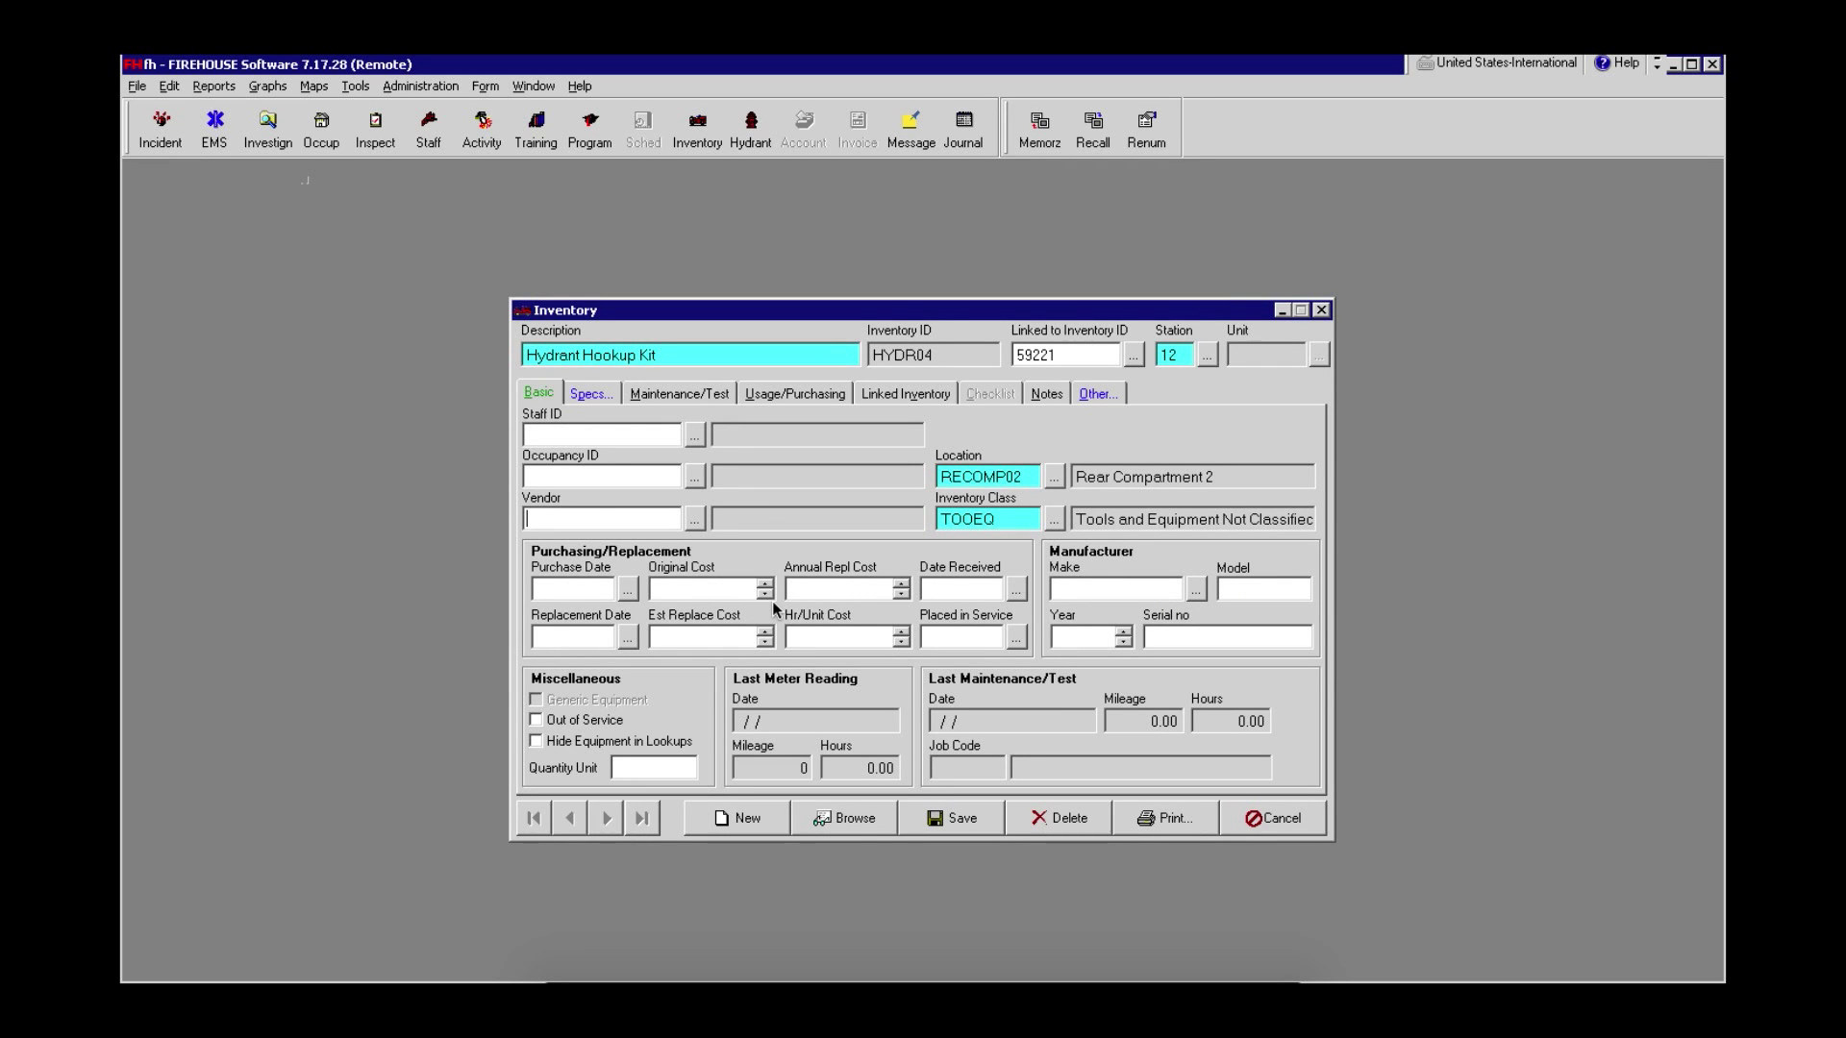
- Add a generic equipment entry to the kit's linked inventory and choose Wrench, 14' Aluminum Pipe
left_click(903, 394)
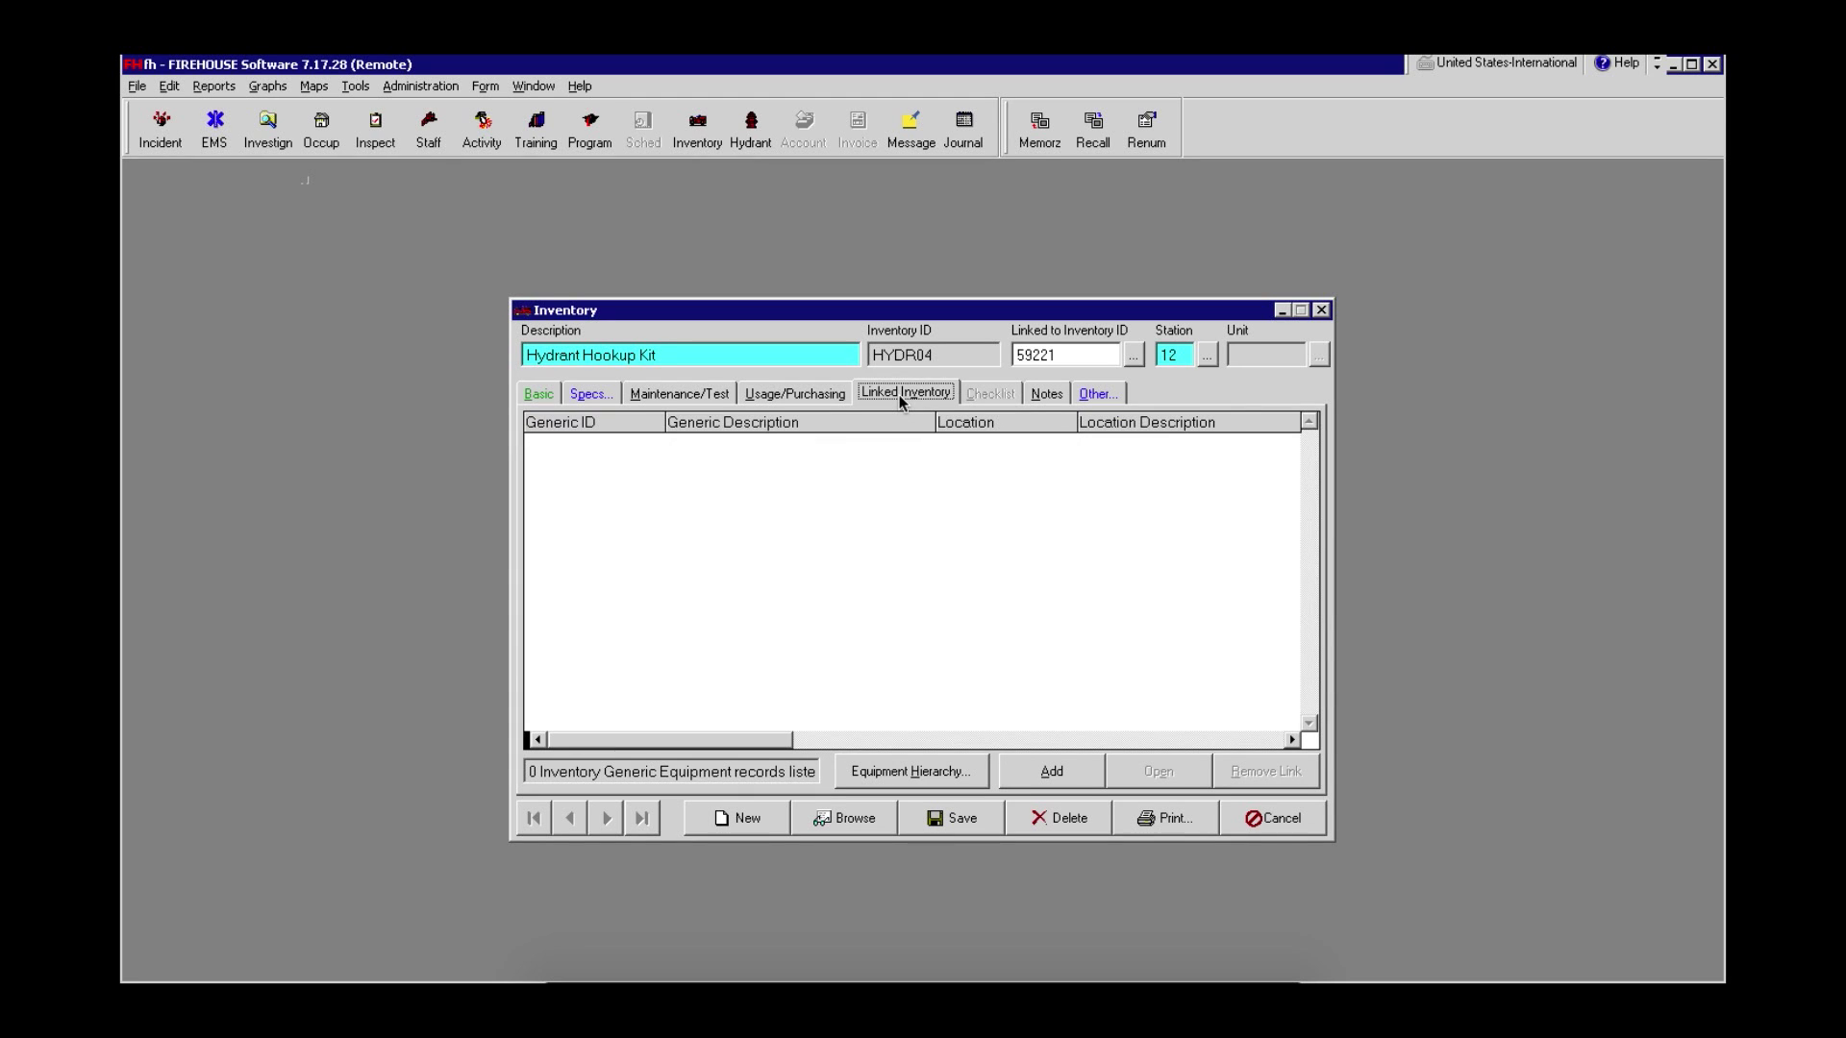
left_click(1054, 773)
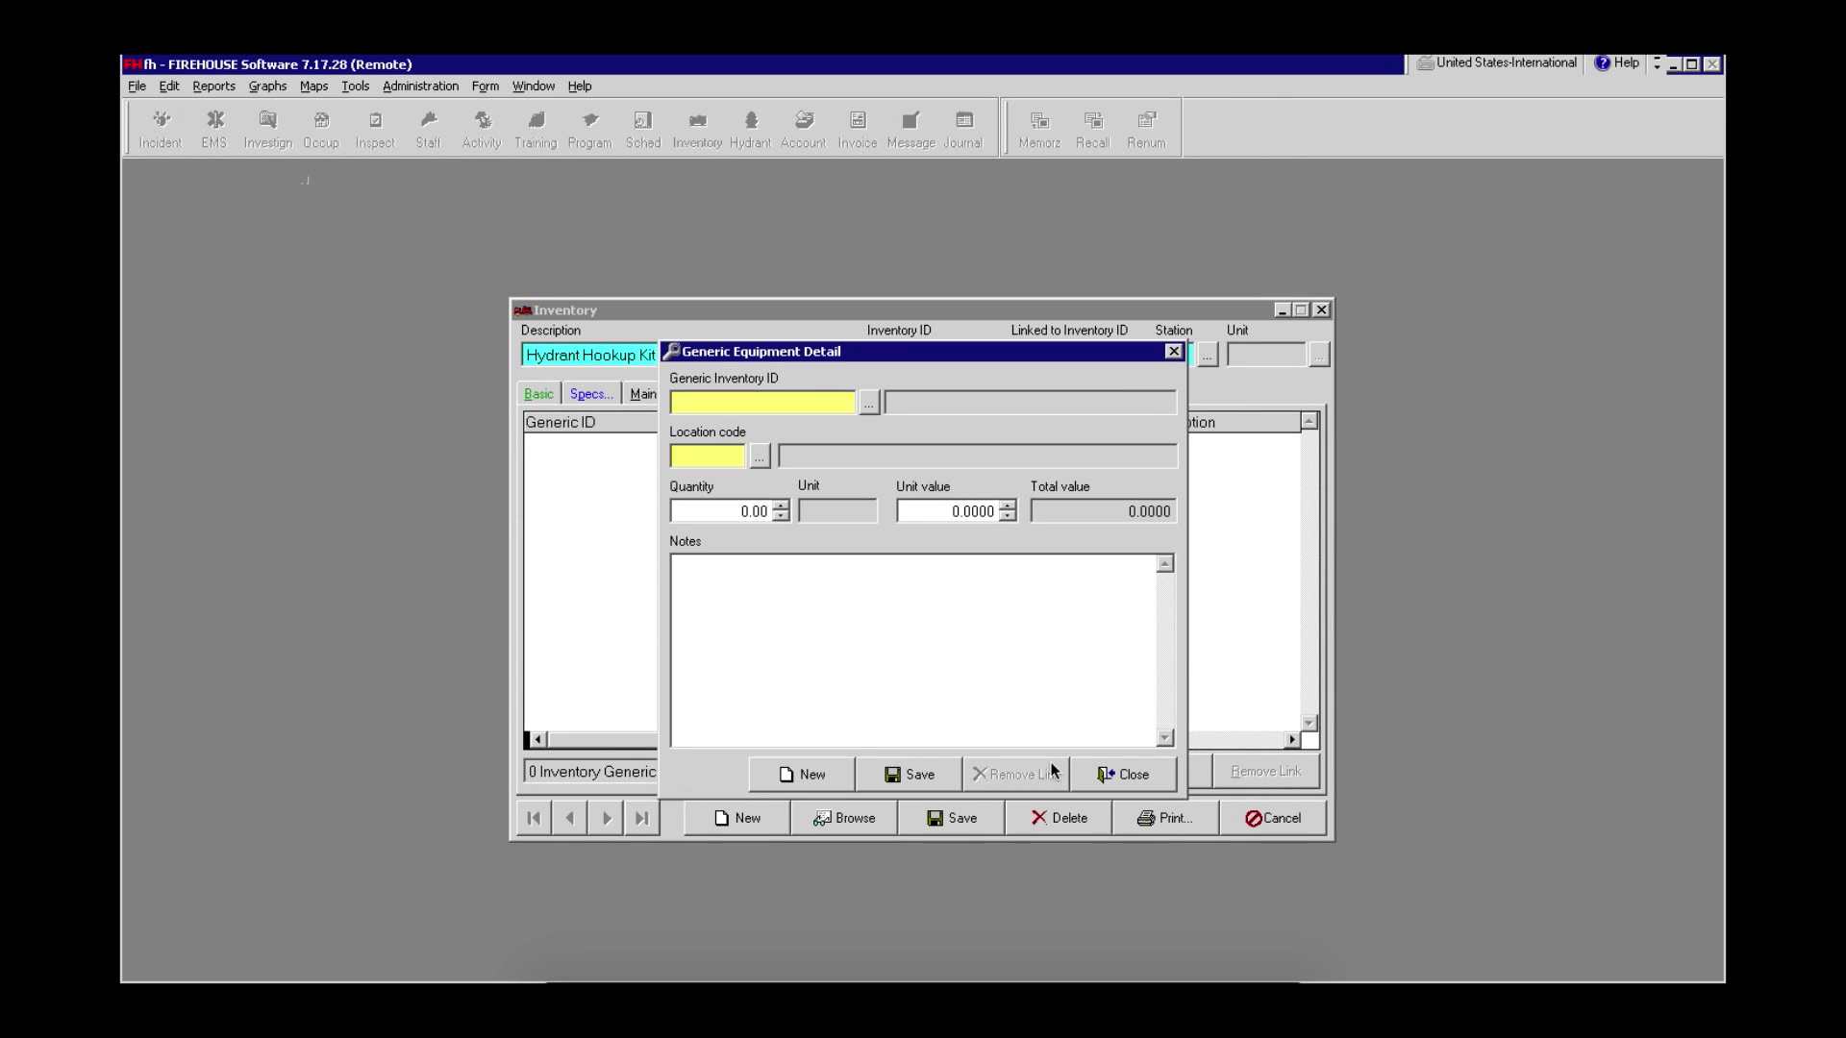
left_click(867, 403)
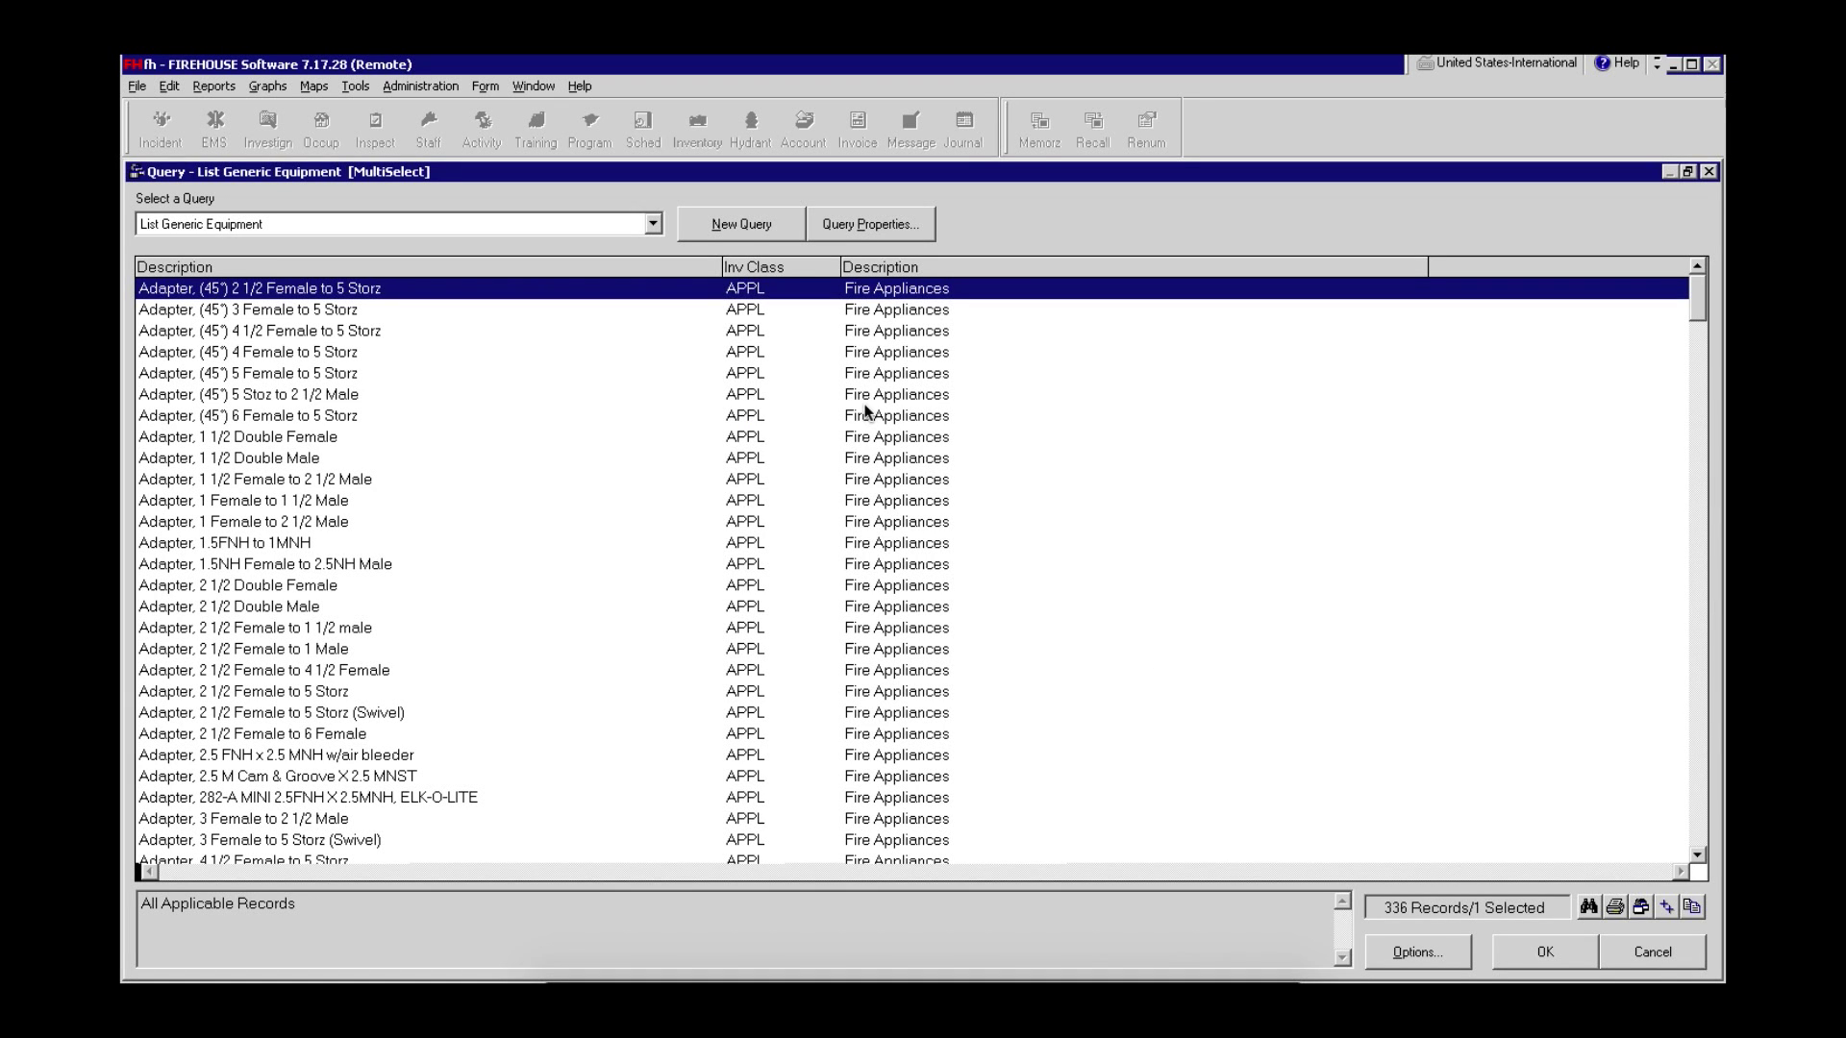
type("w")
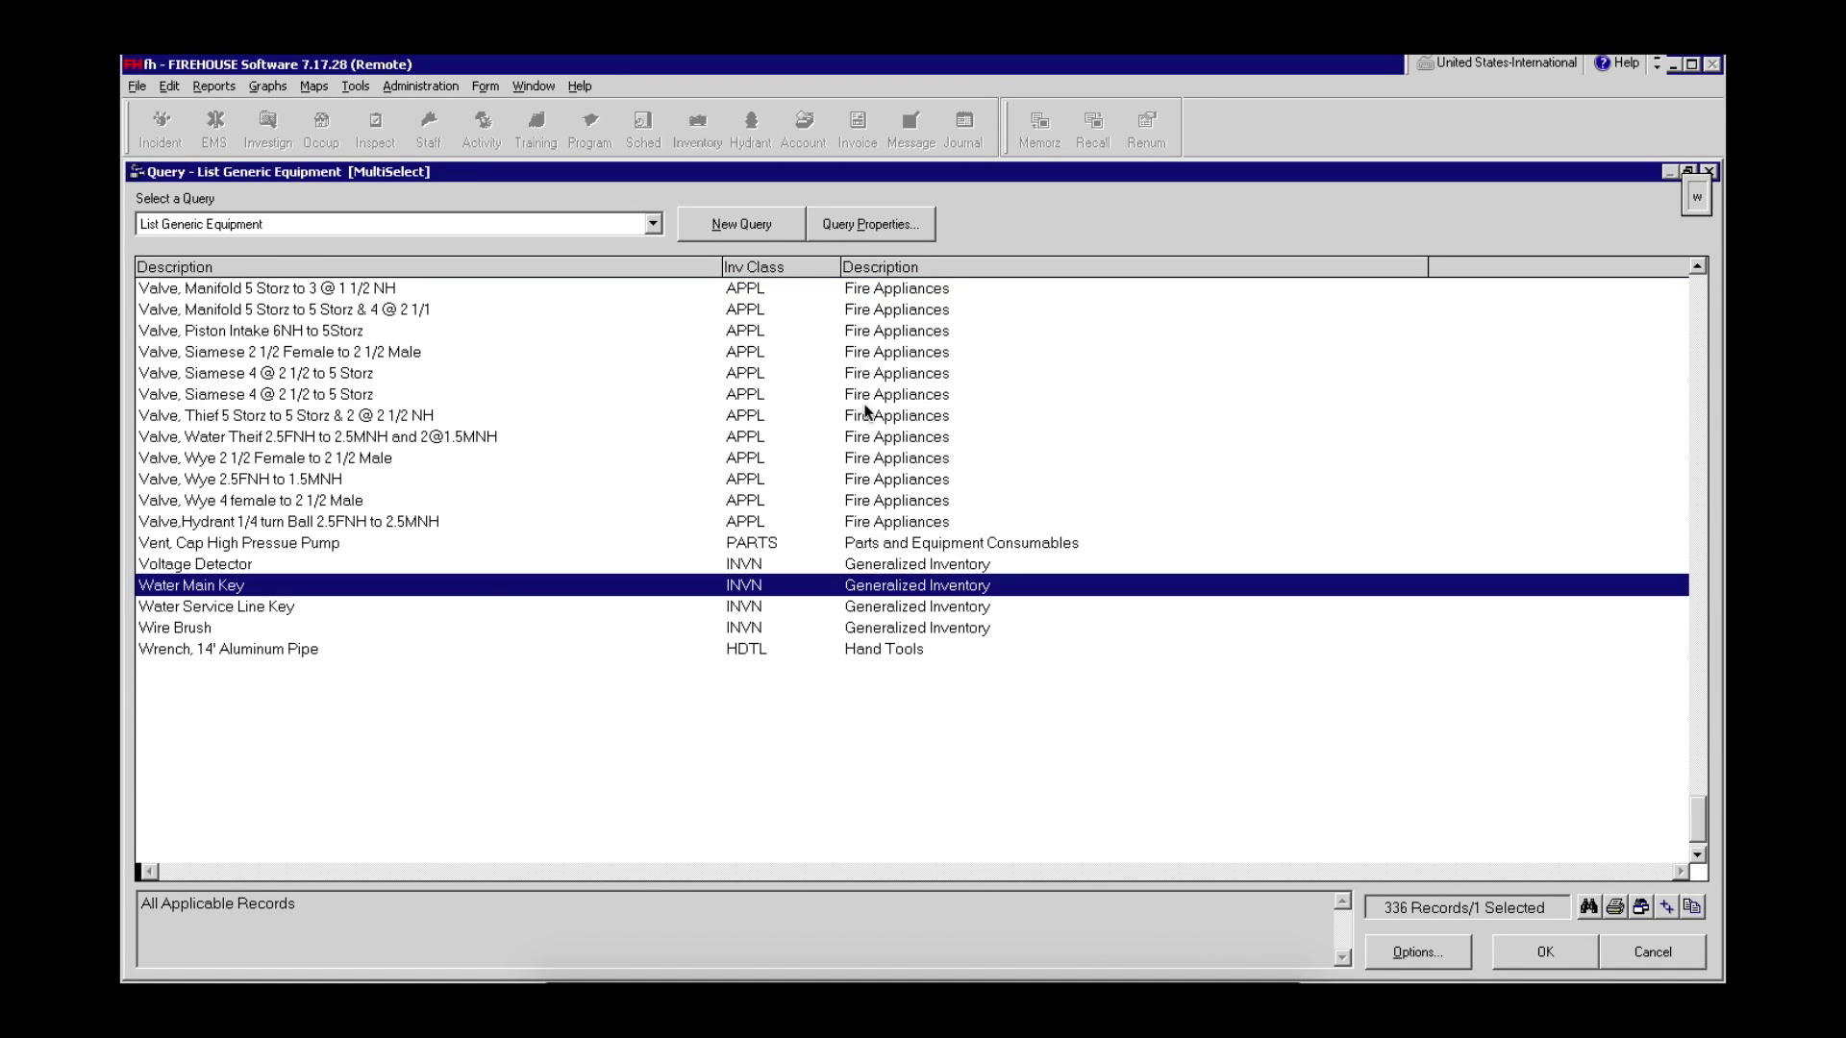
double_click(279, 650)
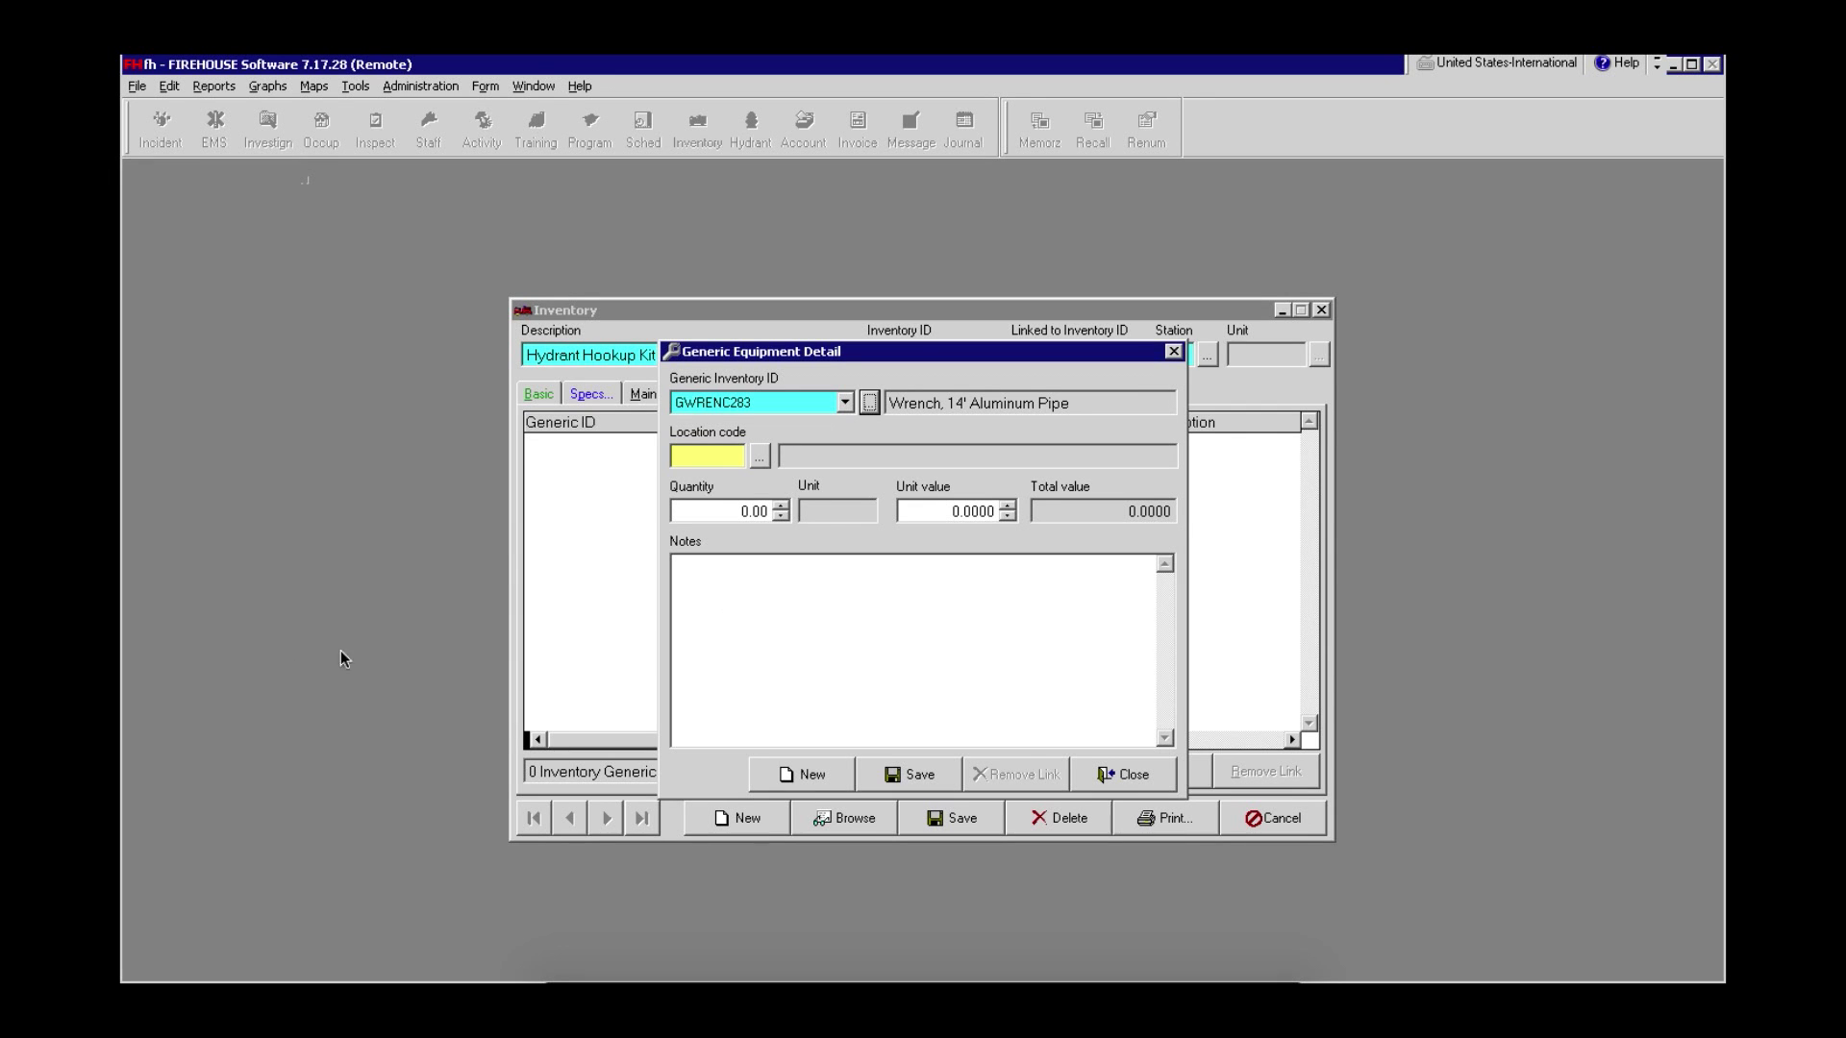
- Assign the pipe wrench to location SPECNA (Specification, Not Applicable) with a quantity of 1 and save the link
left_click(760, 460)
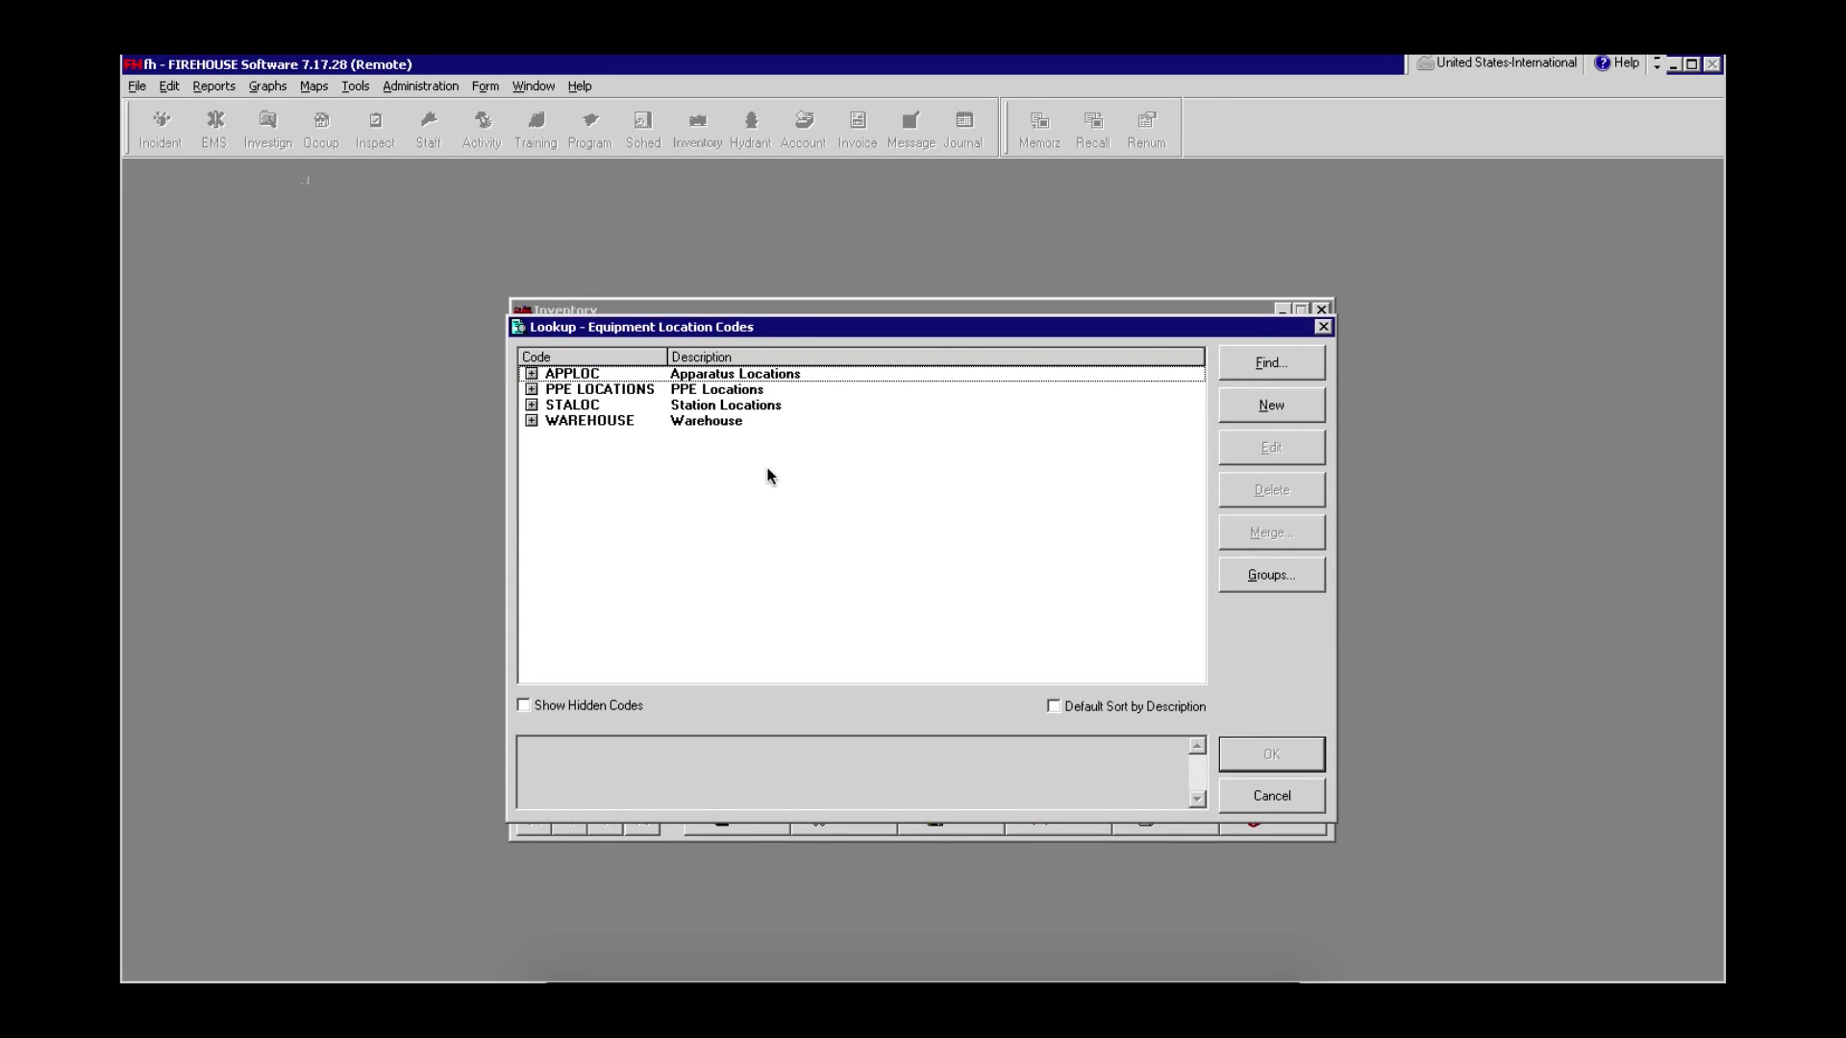
left_click(531, 373)
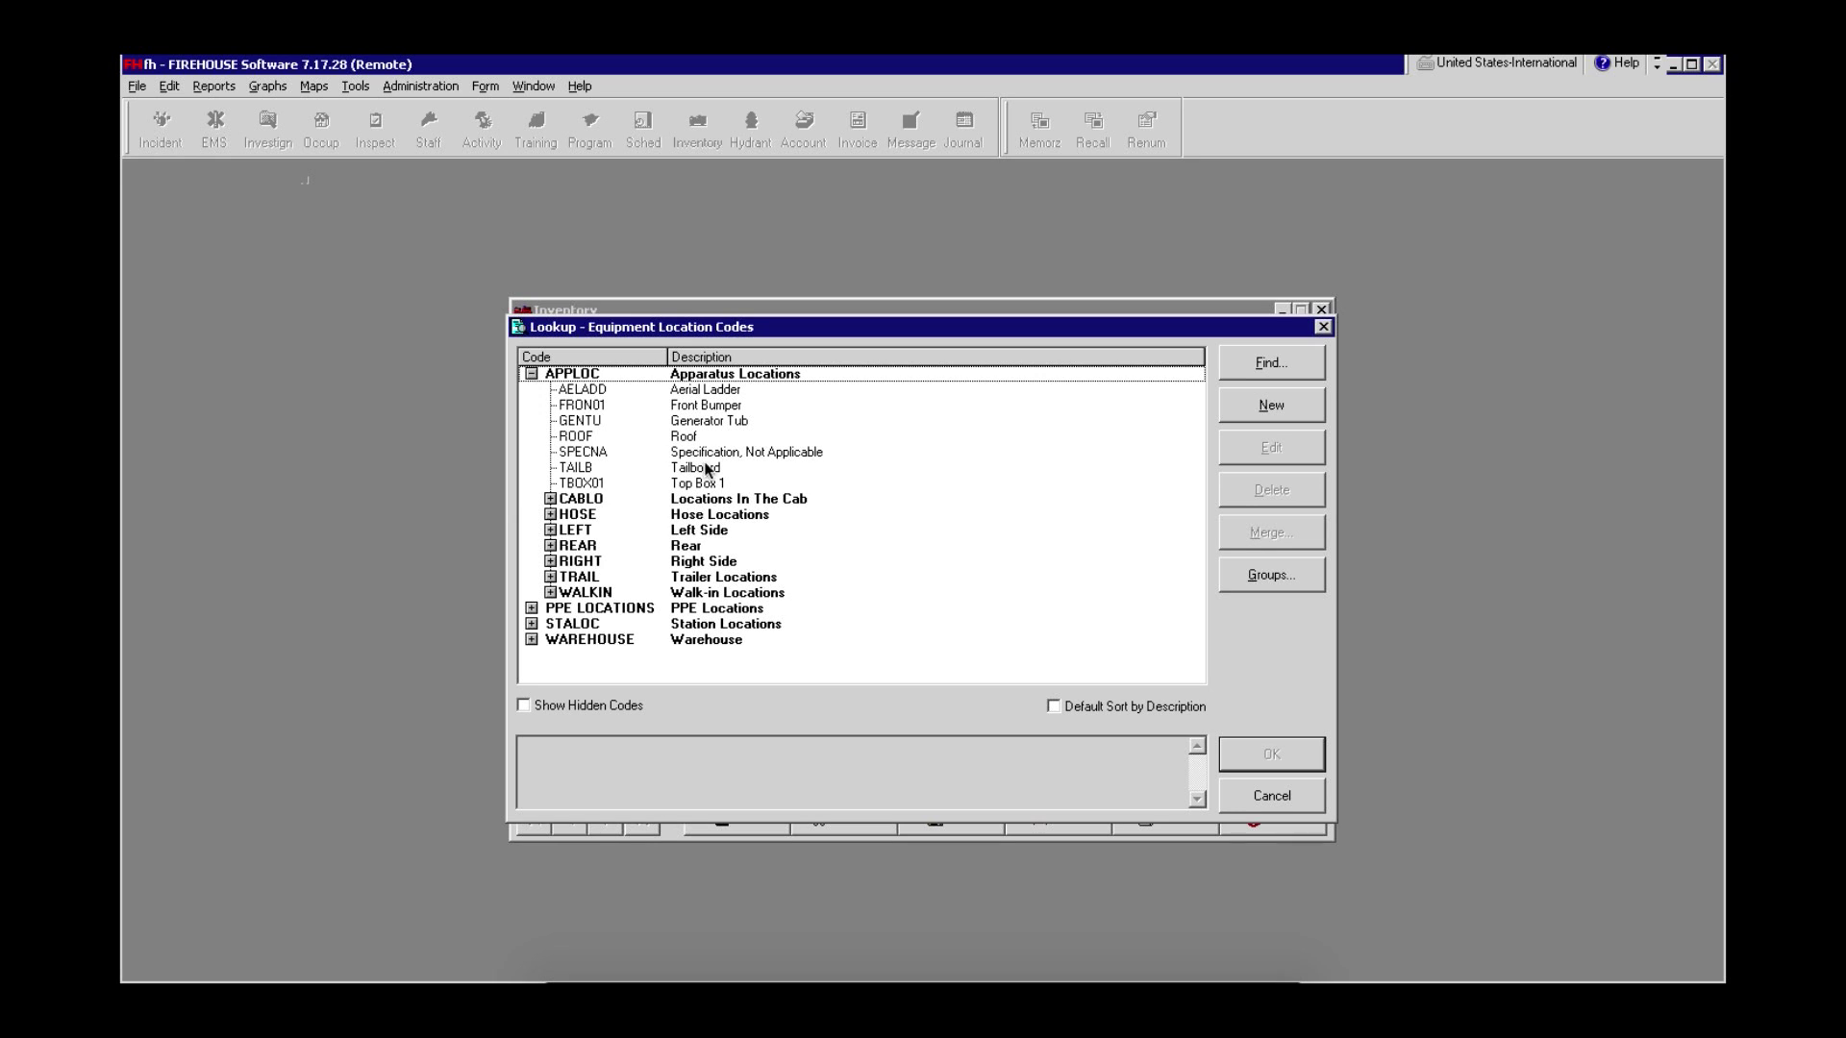
double_click(721, 453)
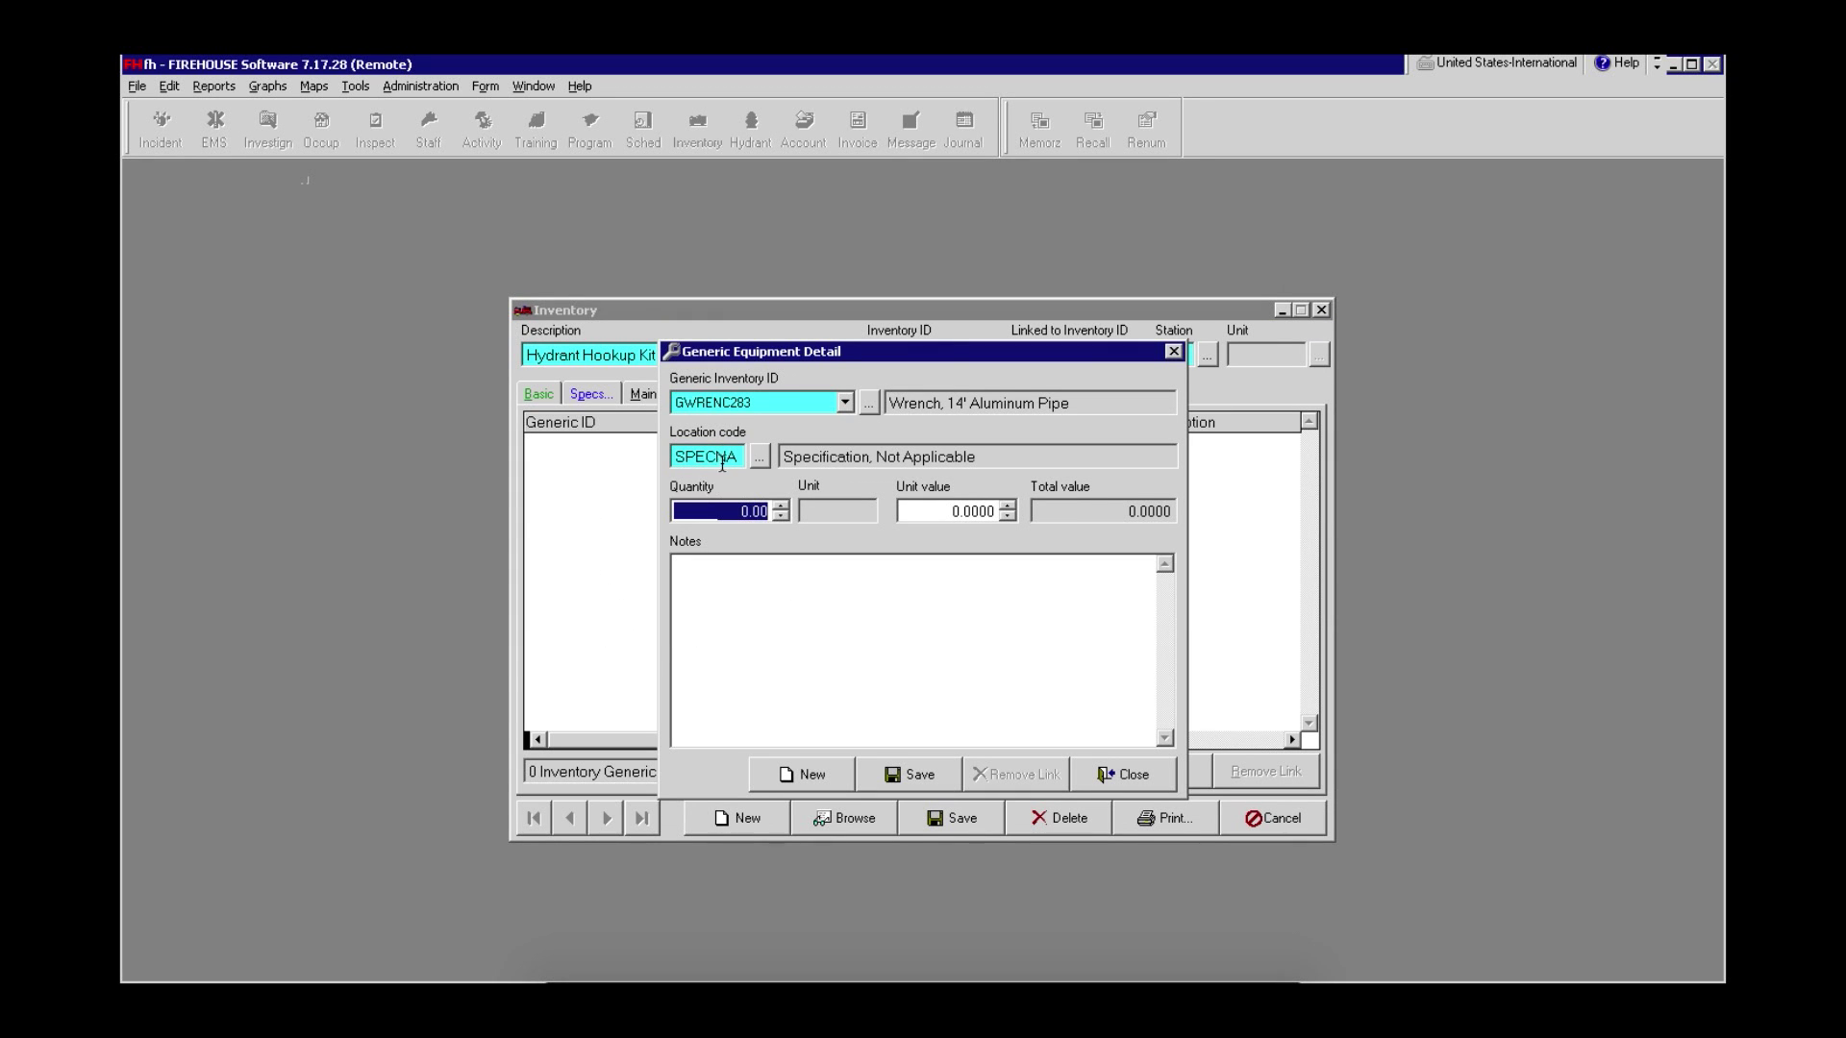
left_click(781, 505)
left_click(941, 777)
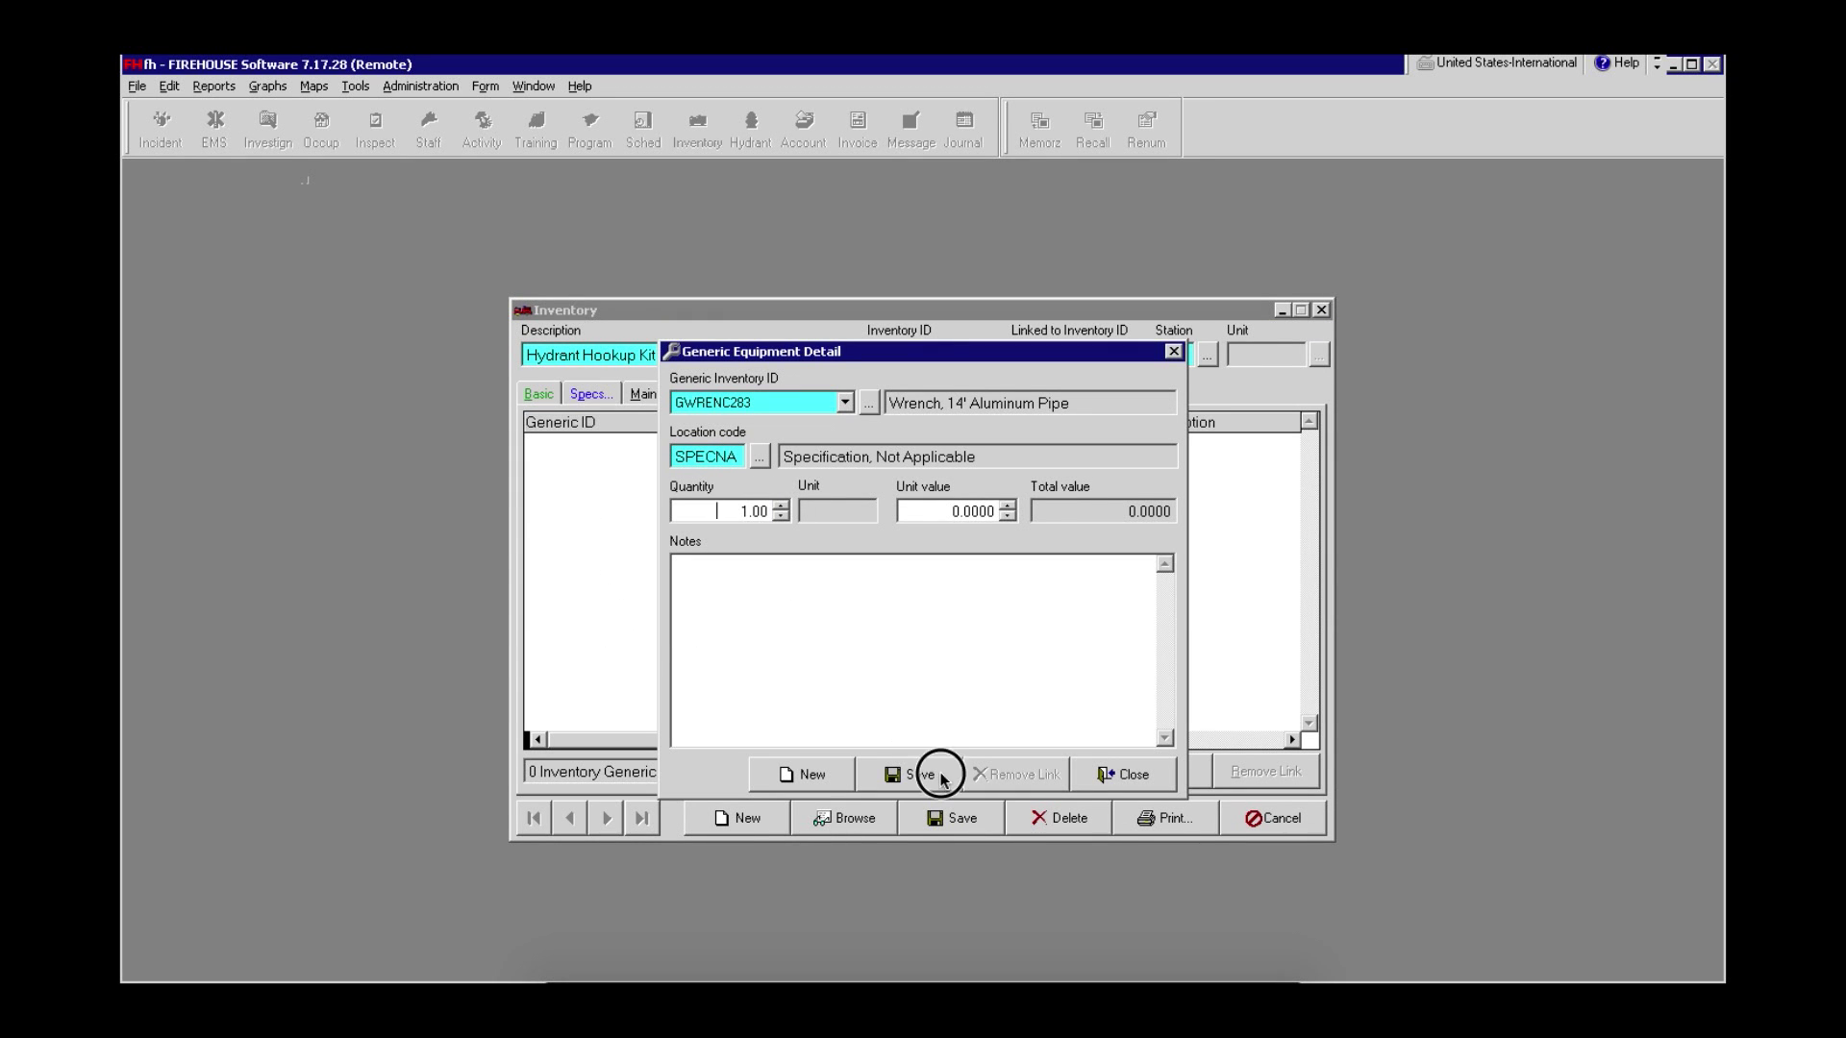
- Add a generic Hydrant Wrench to the Hydrant Hookup Kit at location SPECNA with a quantity of 1 and save the link
left_click(812, 775)
left_click(868, 403)
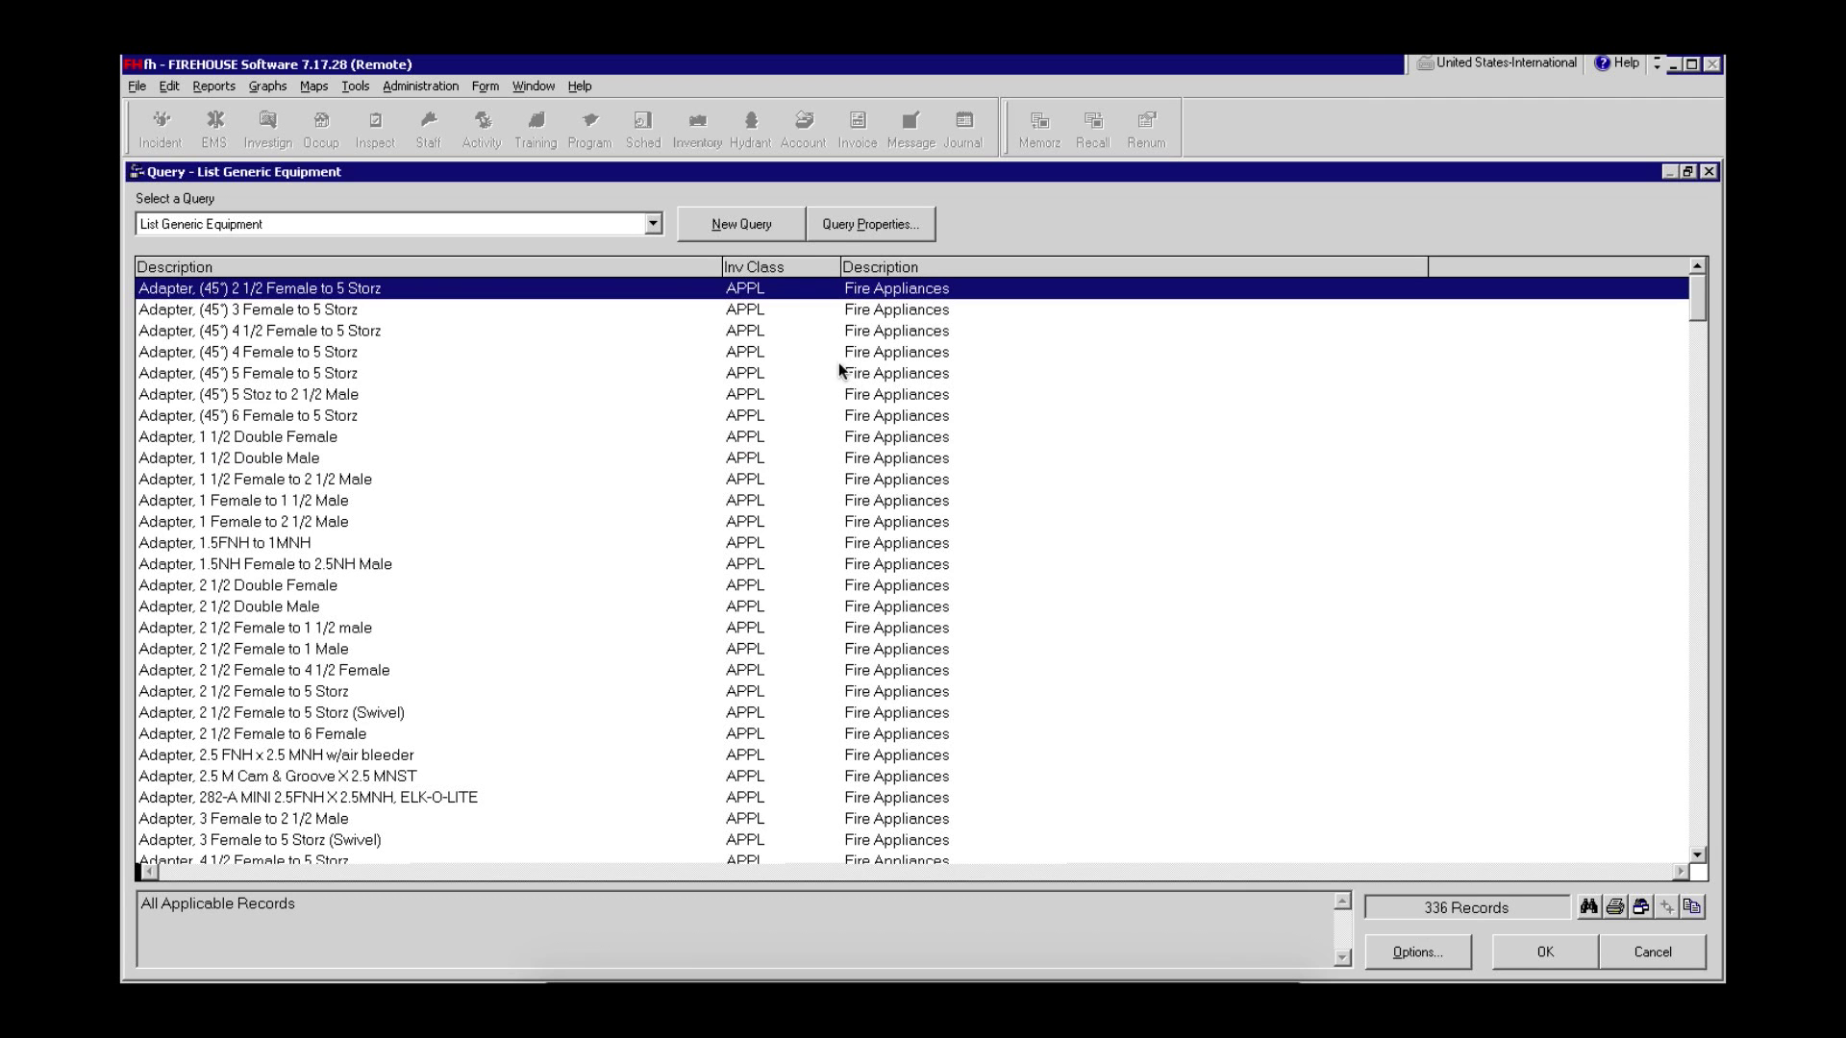
scroll(845, 373, "down", 15)
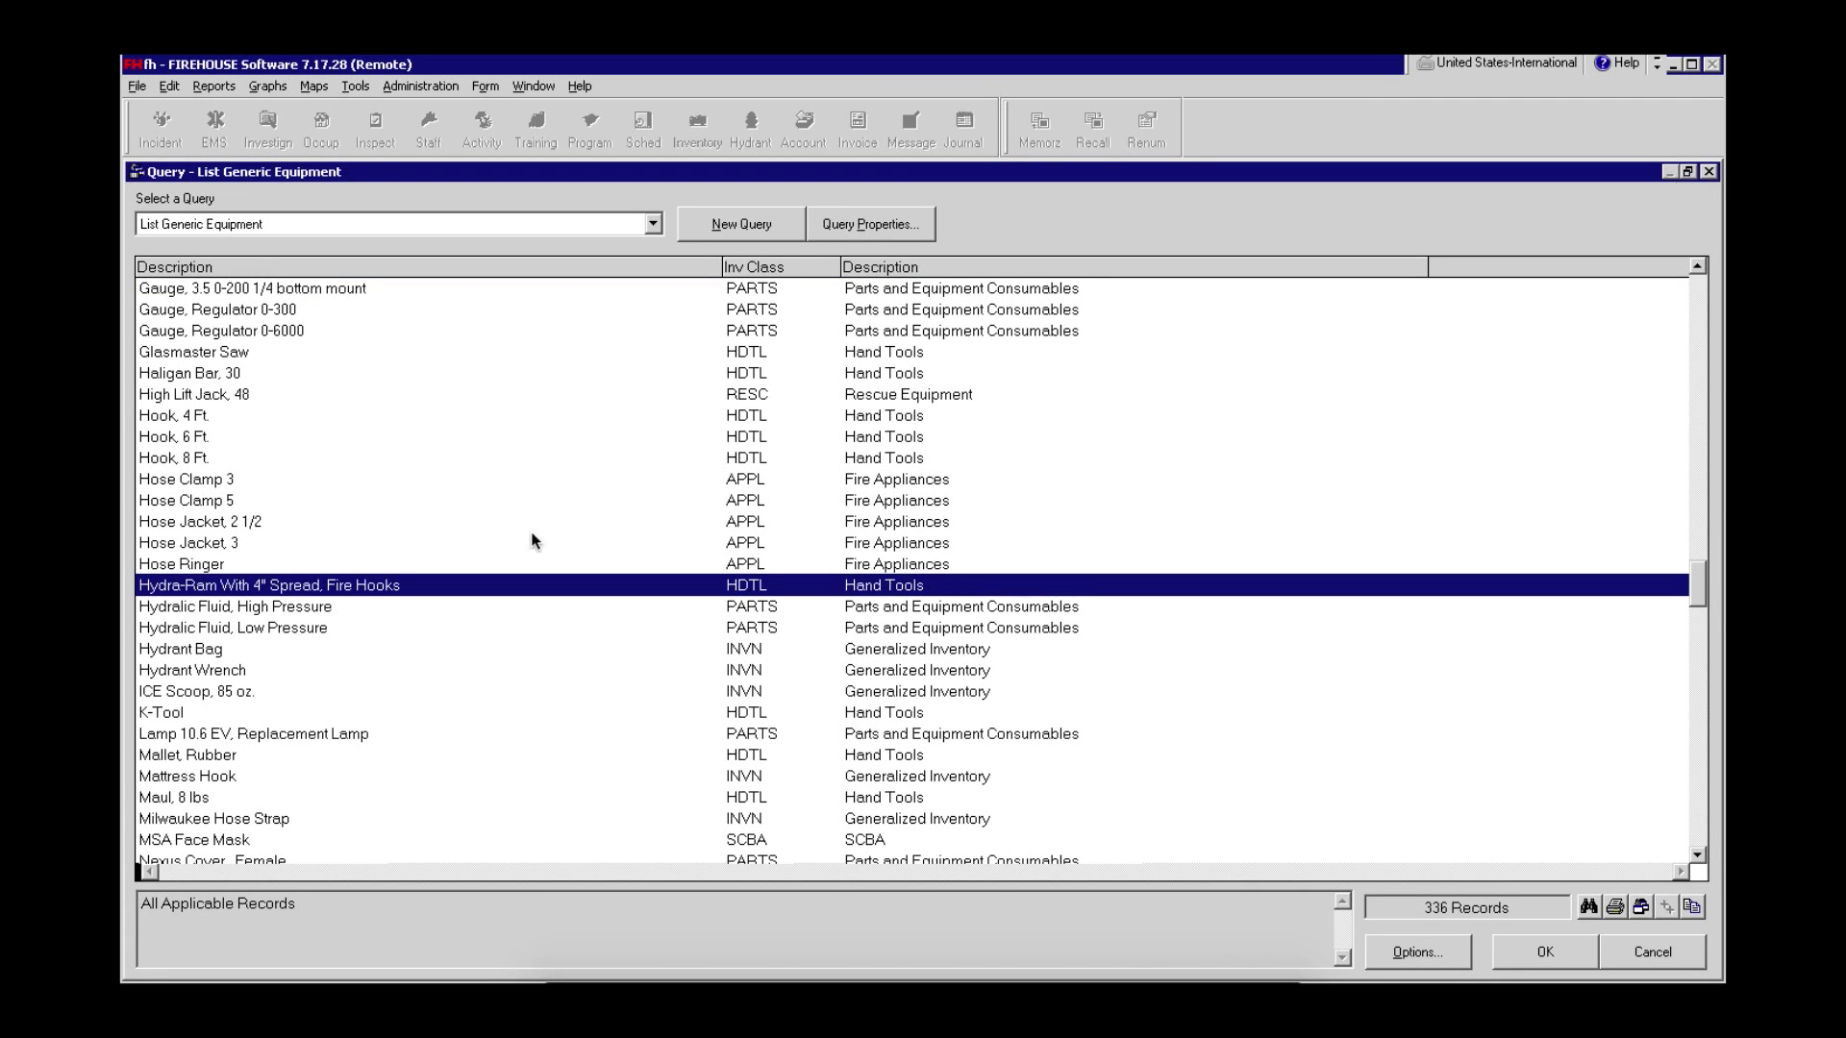
left_click(217, 671)
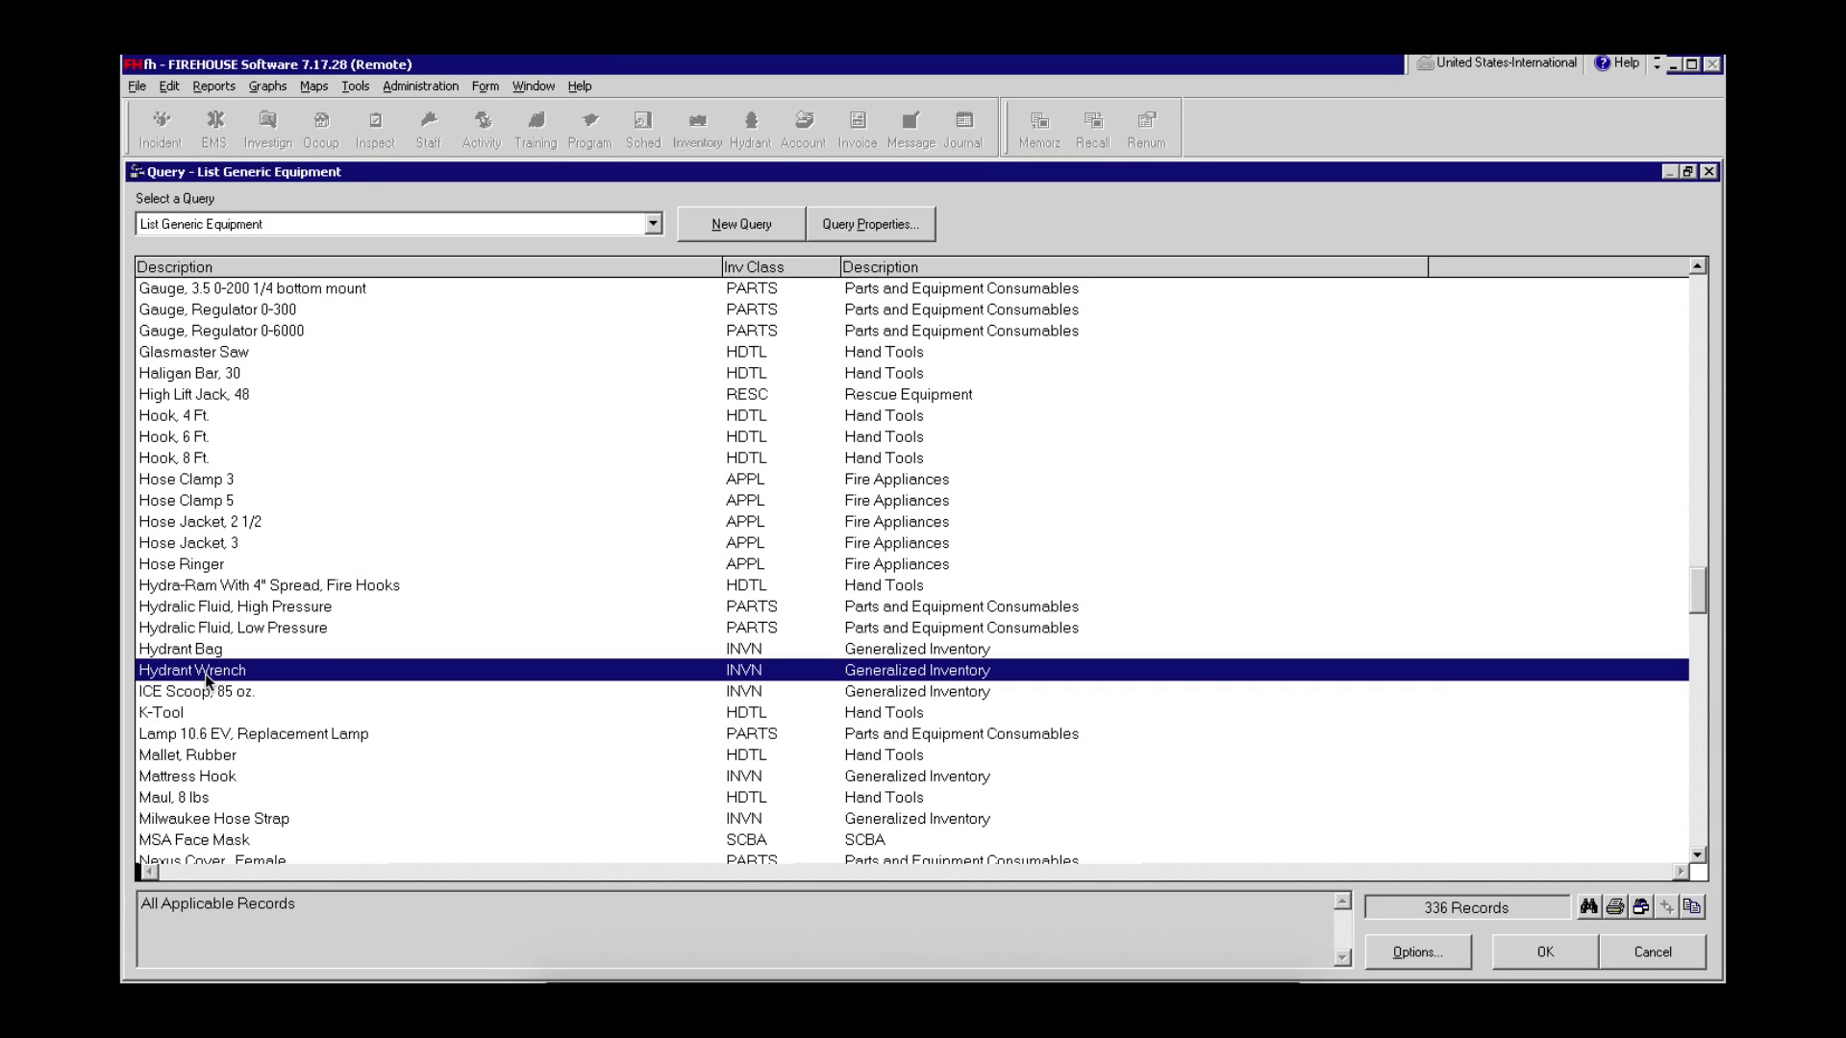
left_click(1544, 951)
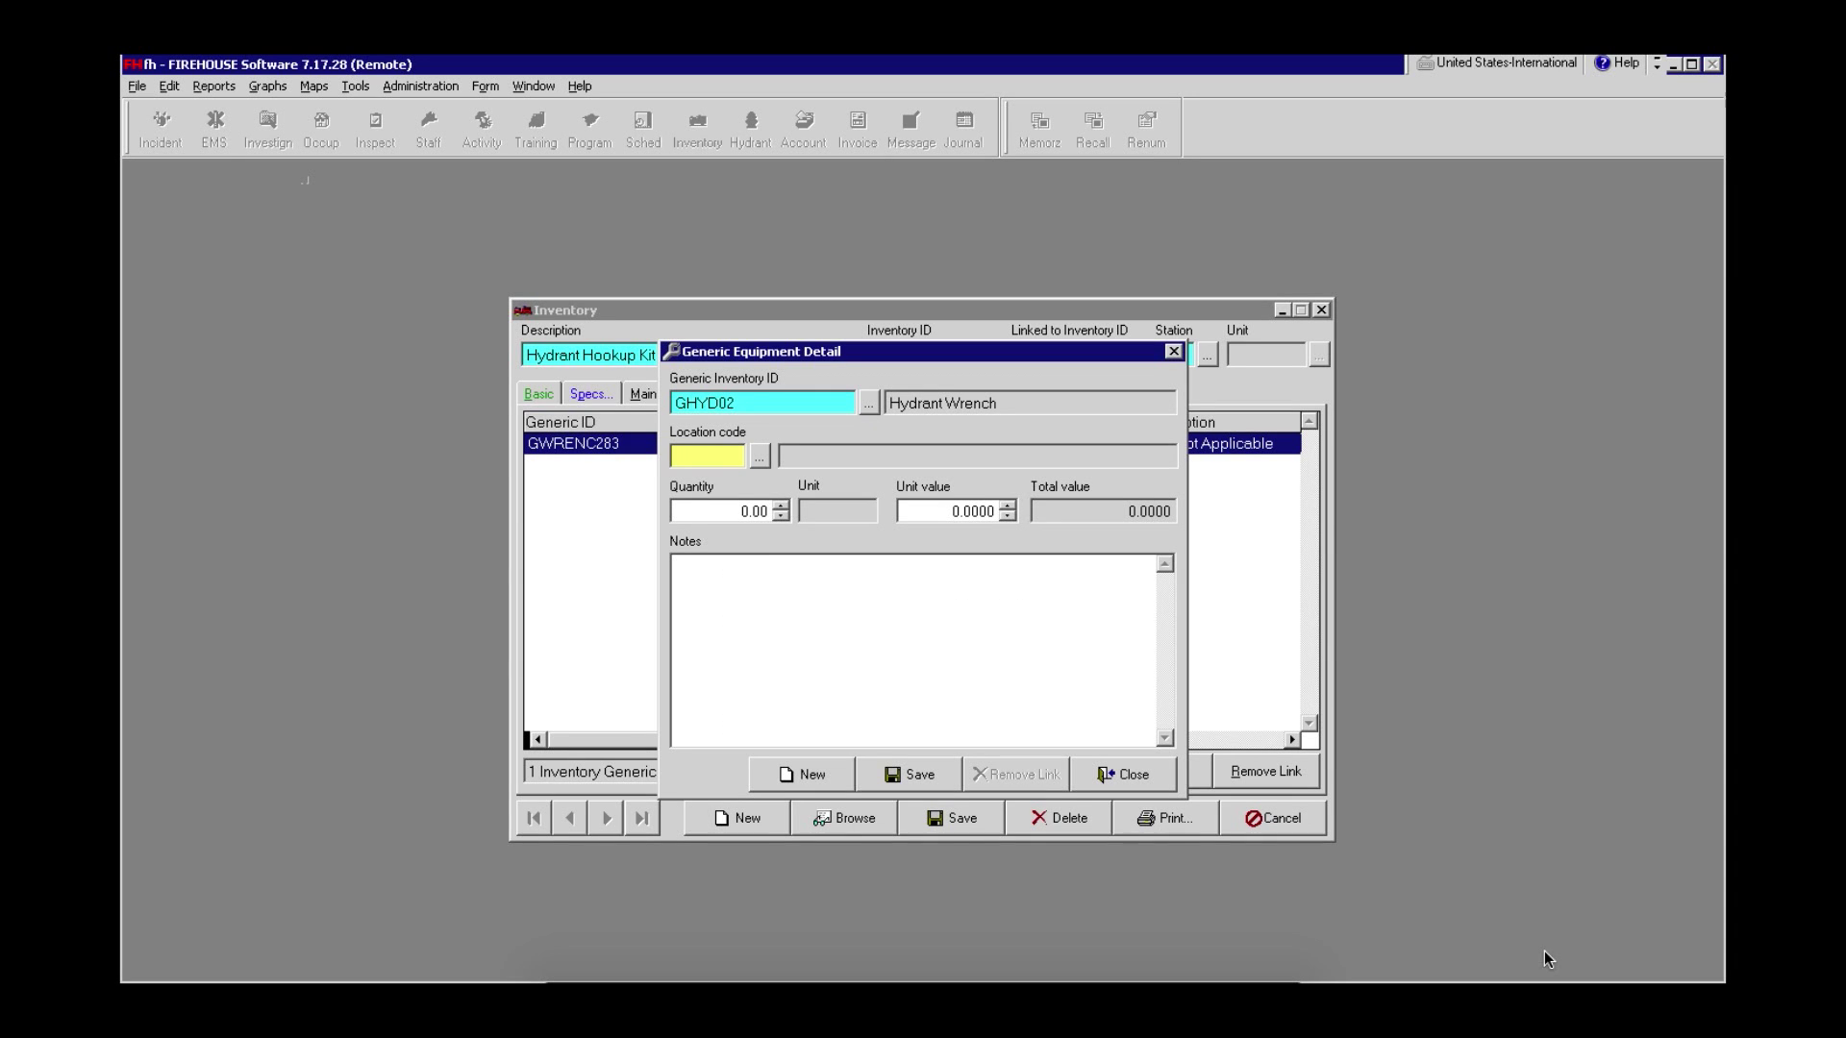
left_click(759, 456)
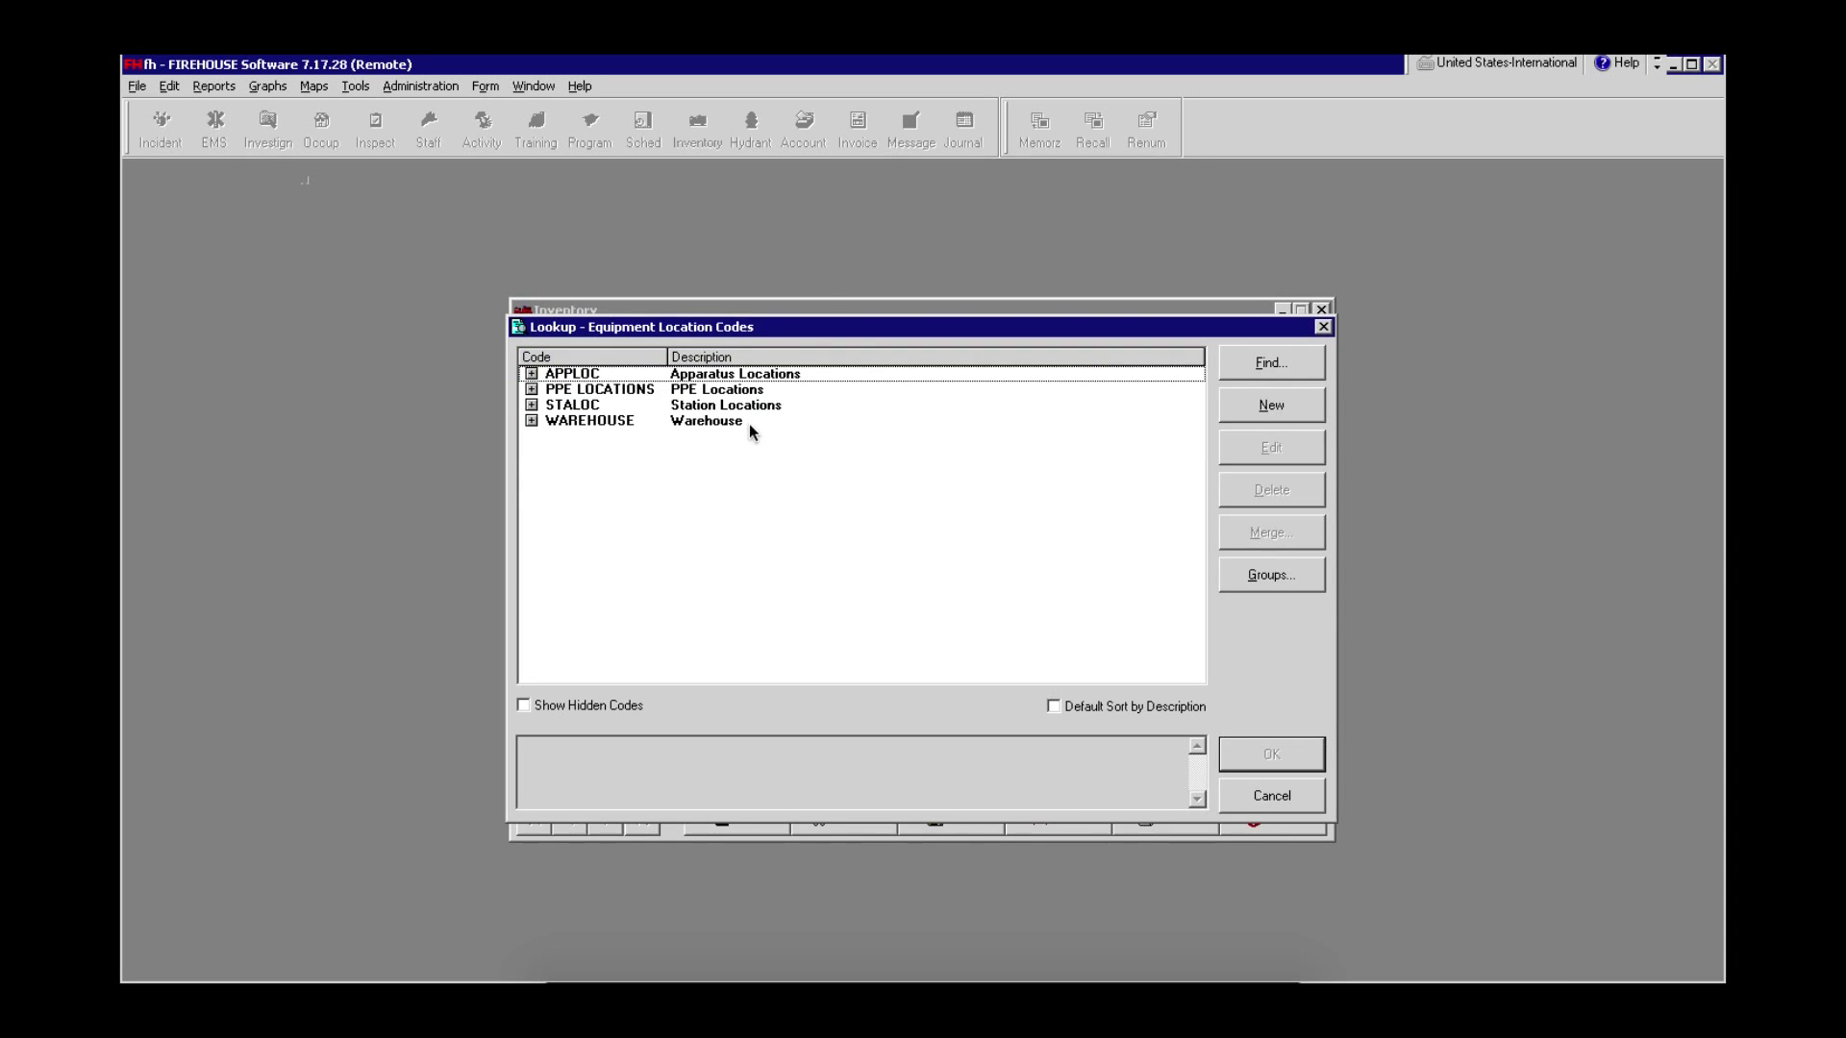
left_click(532, 374)
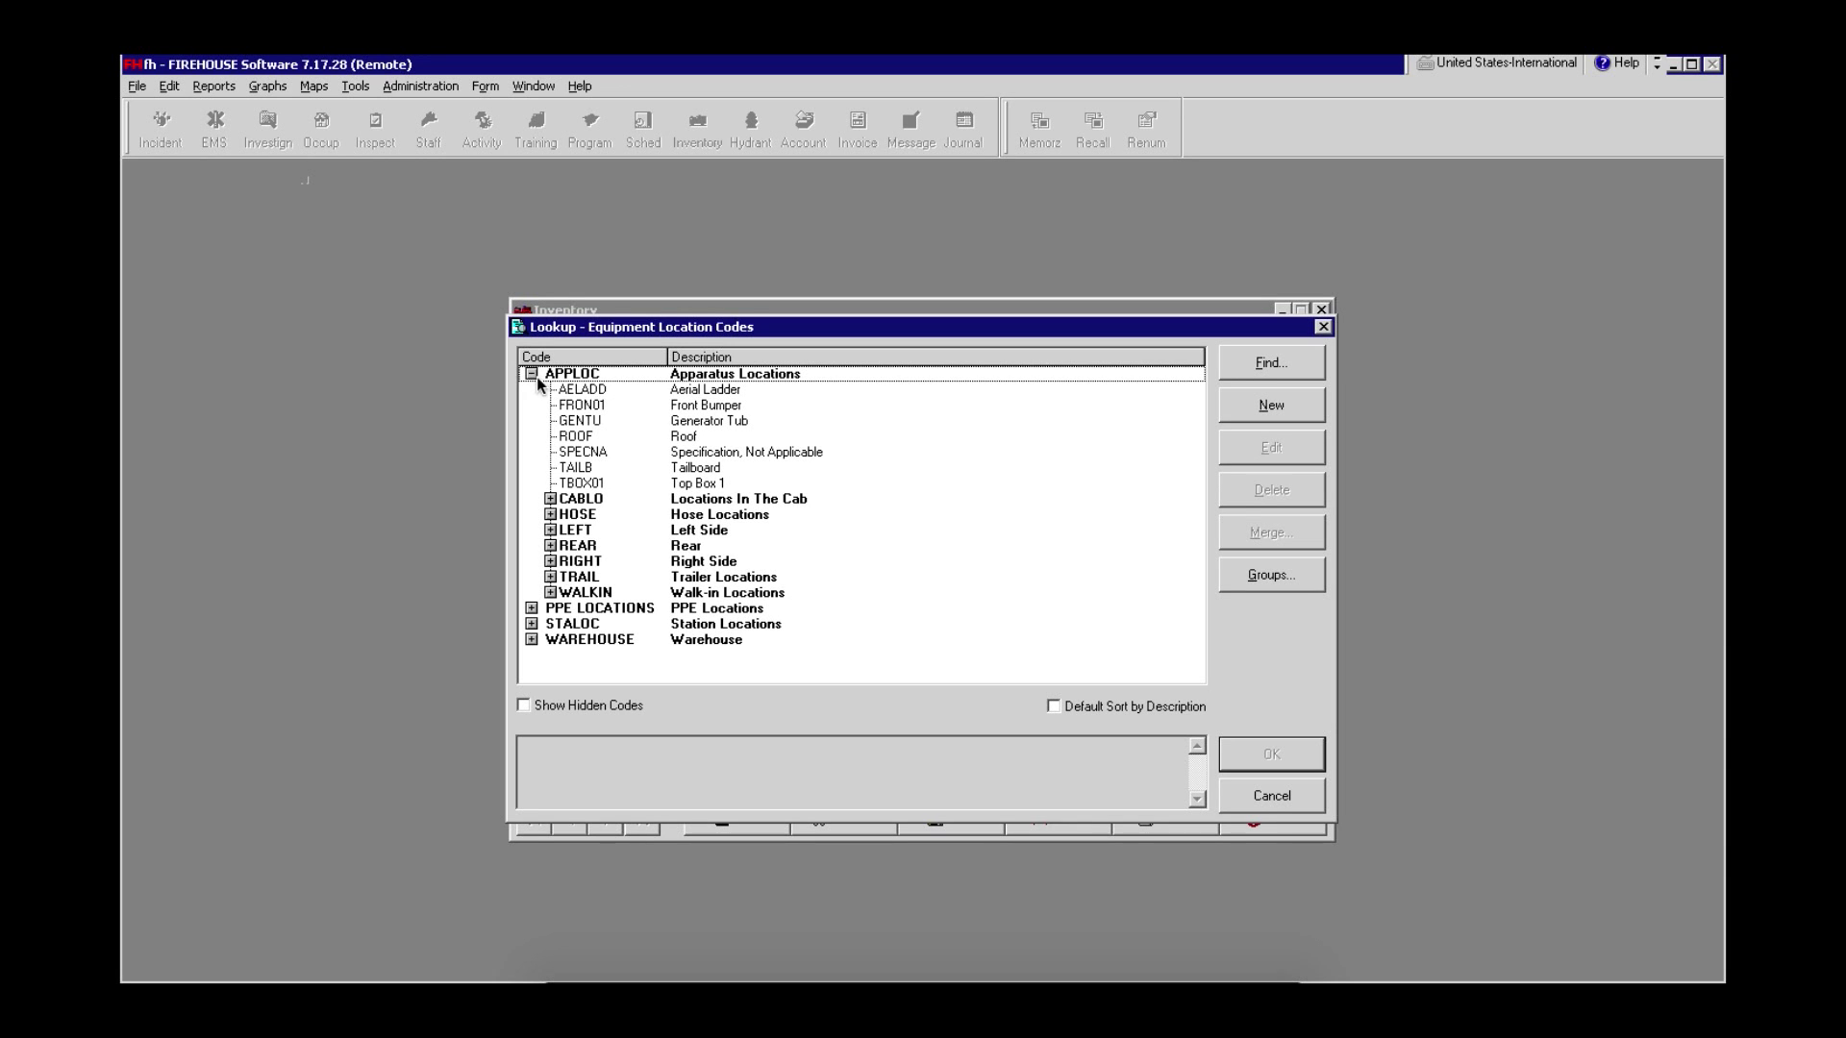
double_click(728, 453)
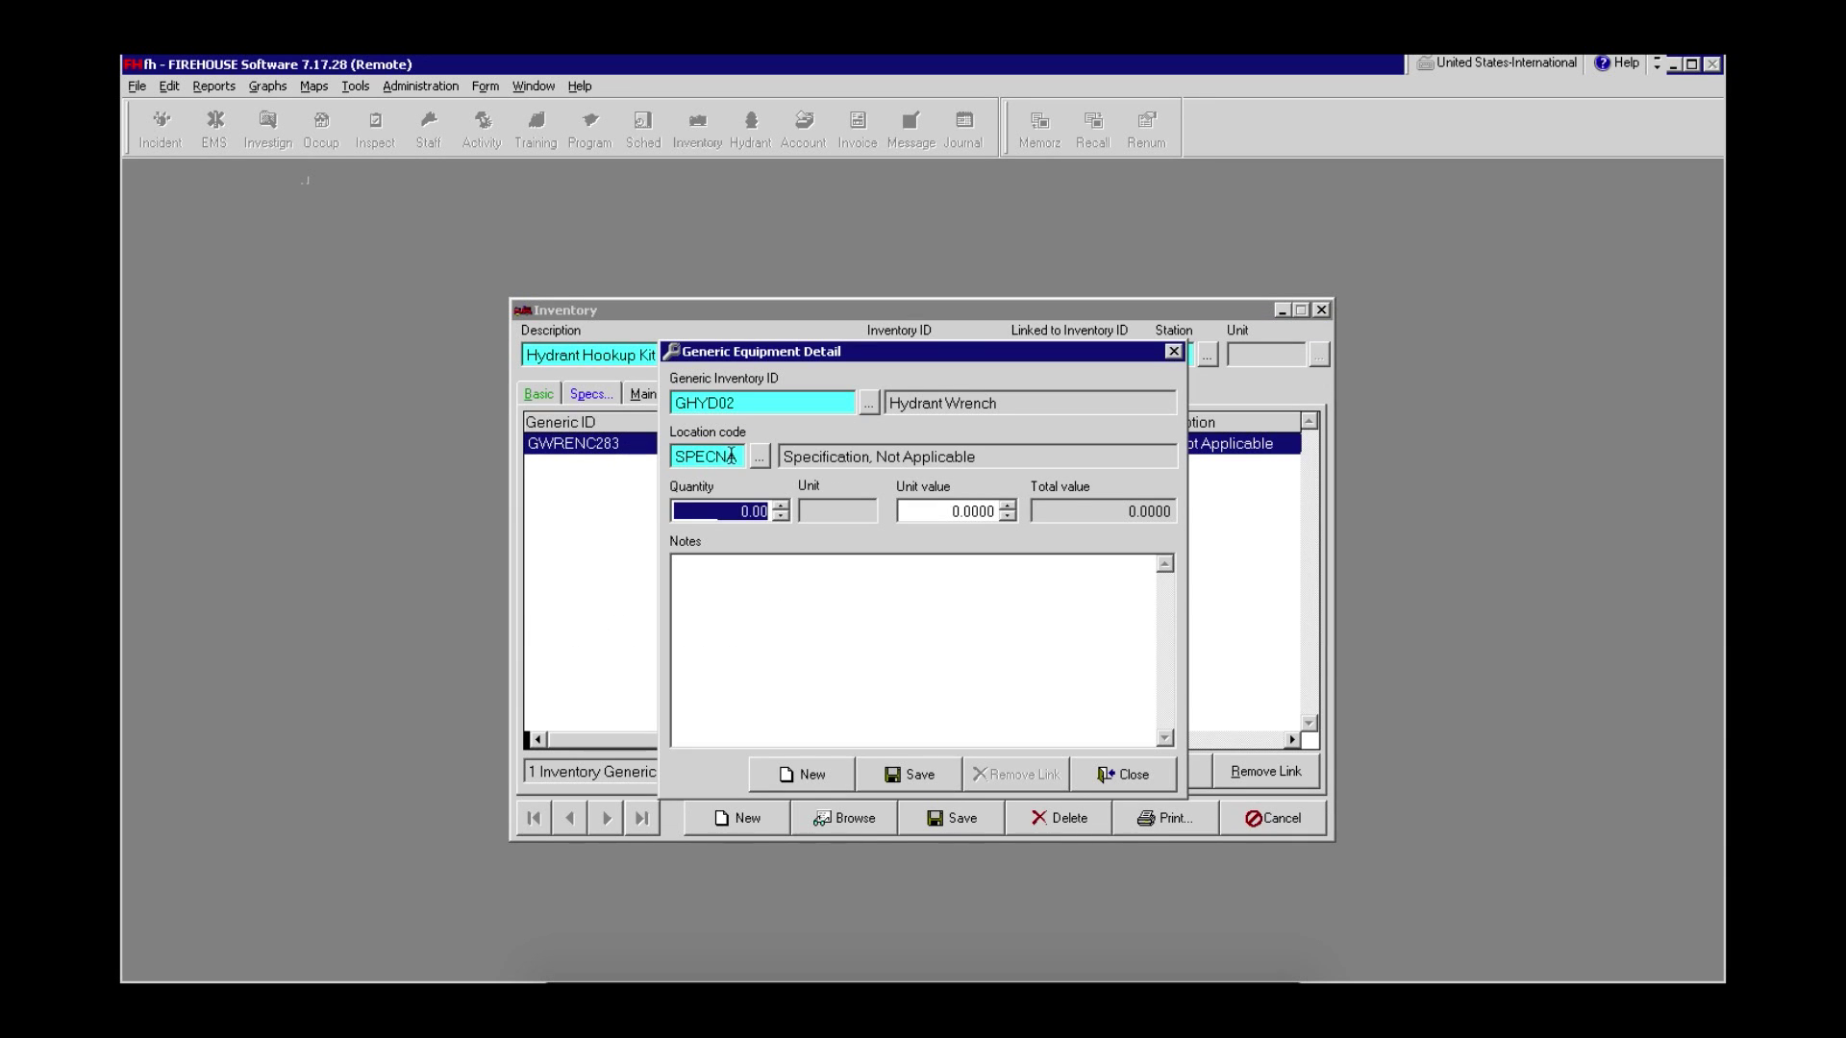
left_click(937, 777)
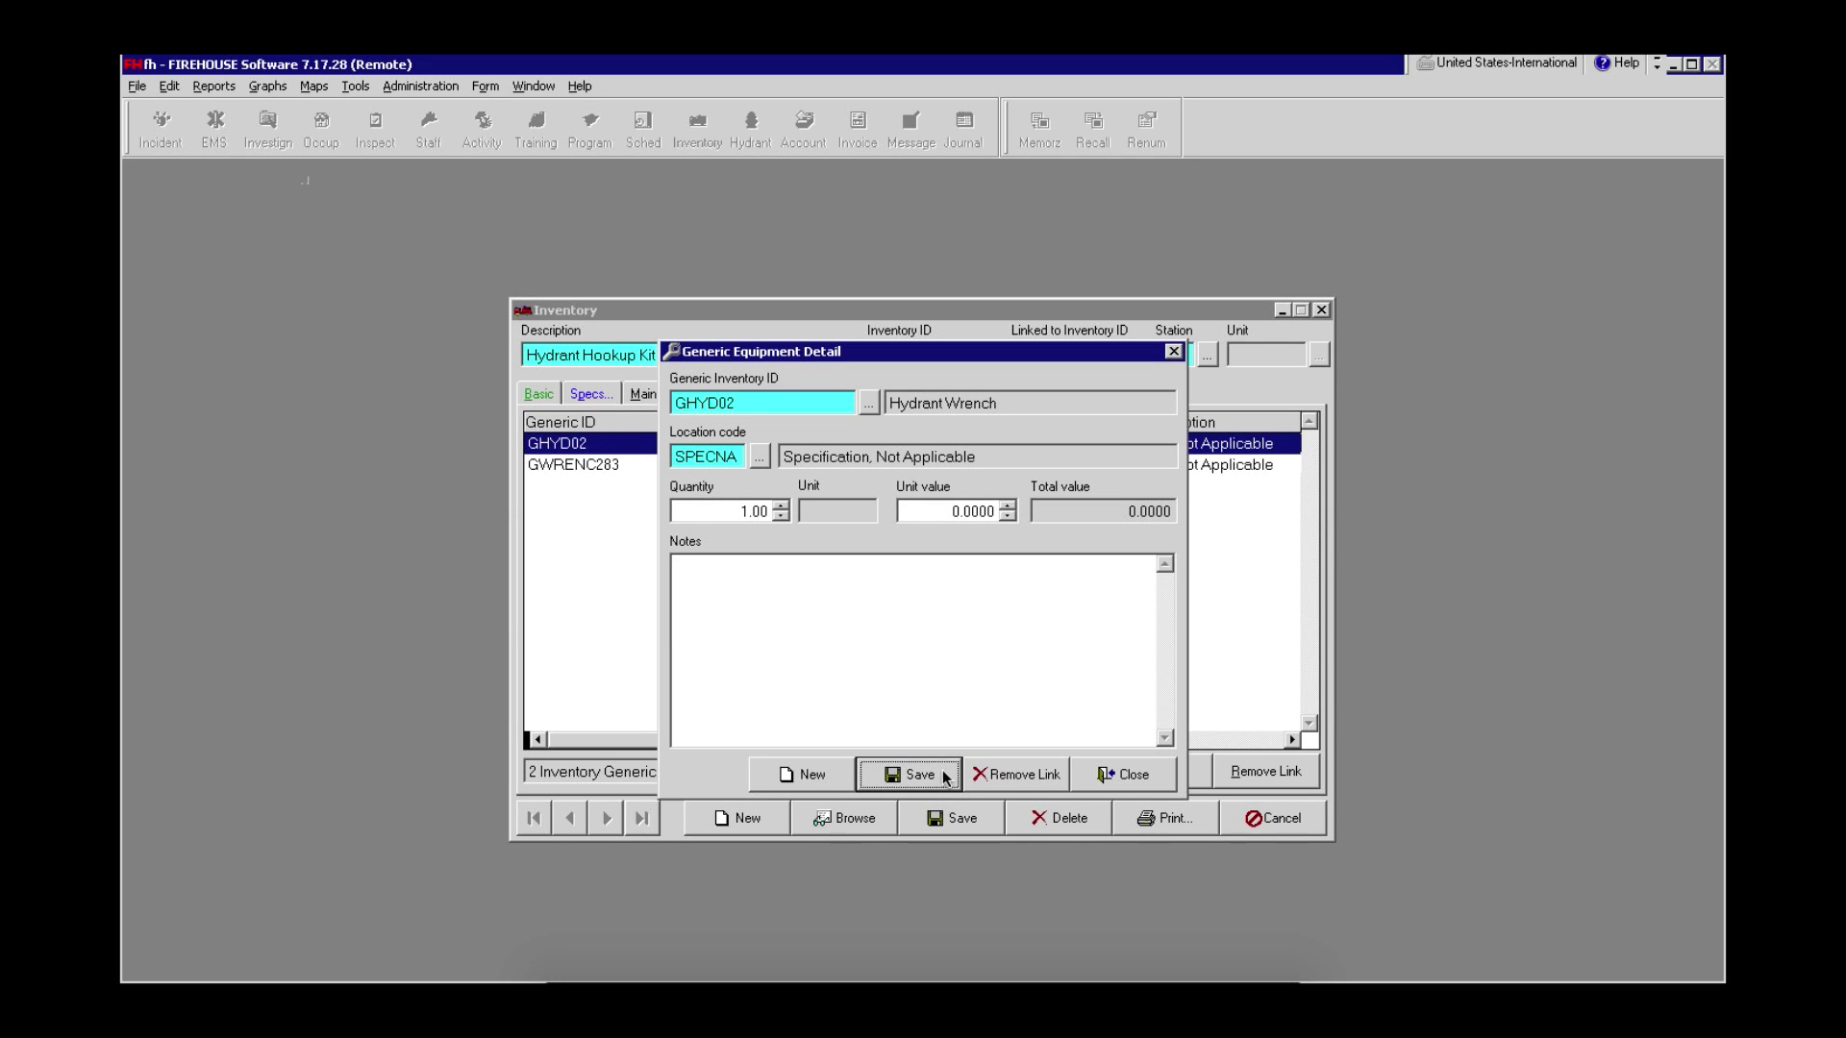
- Link a generic Adapter, 1 1/2 Double Female to the kit with location SPECNA and quantity 1, and save it
left_click(800, 785)
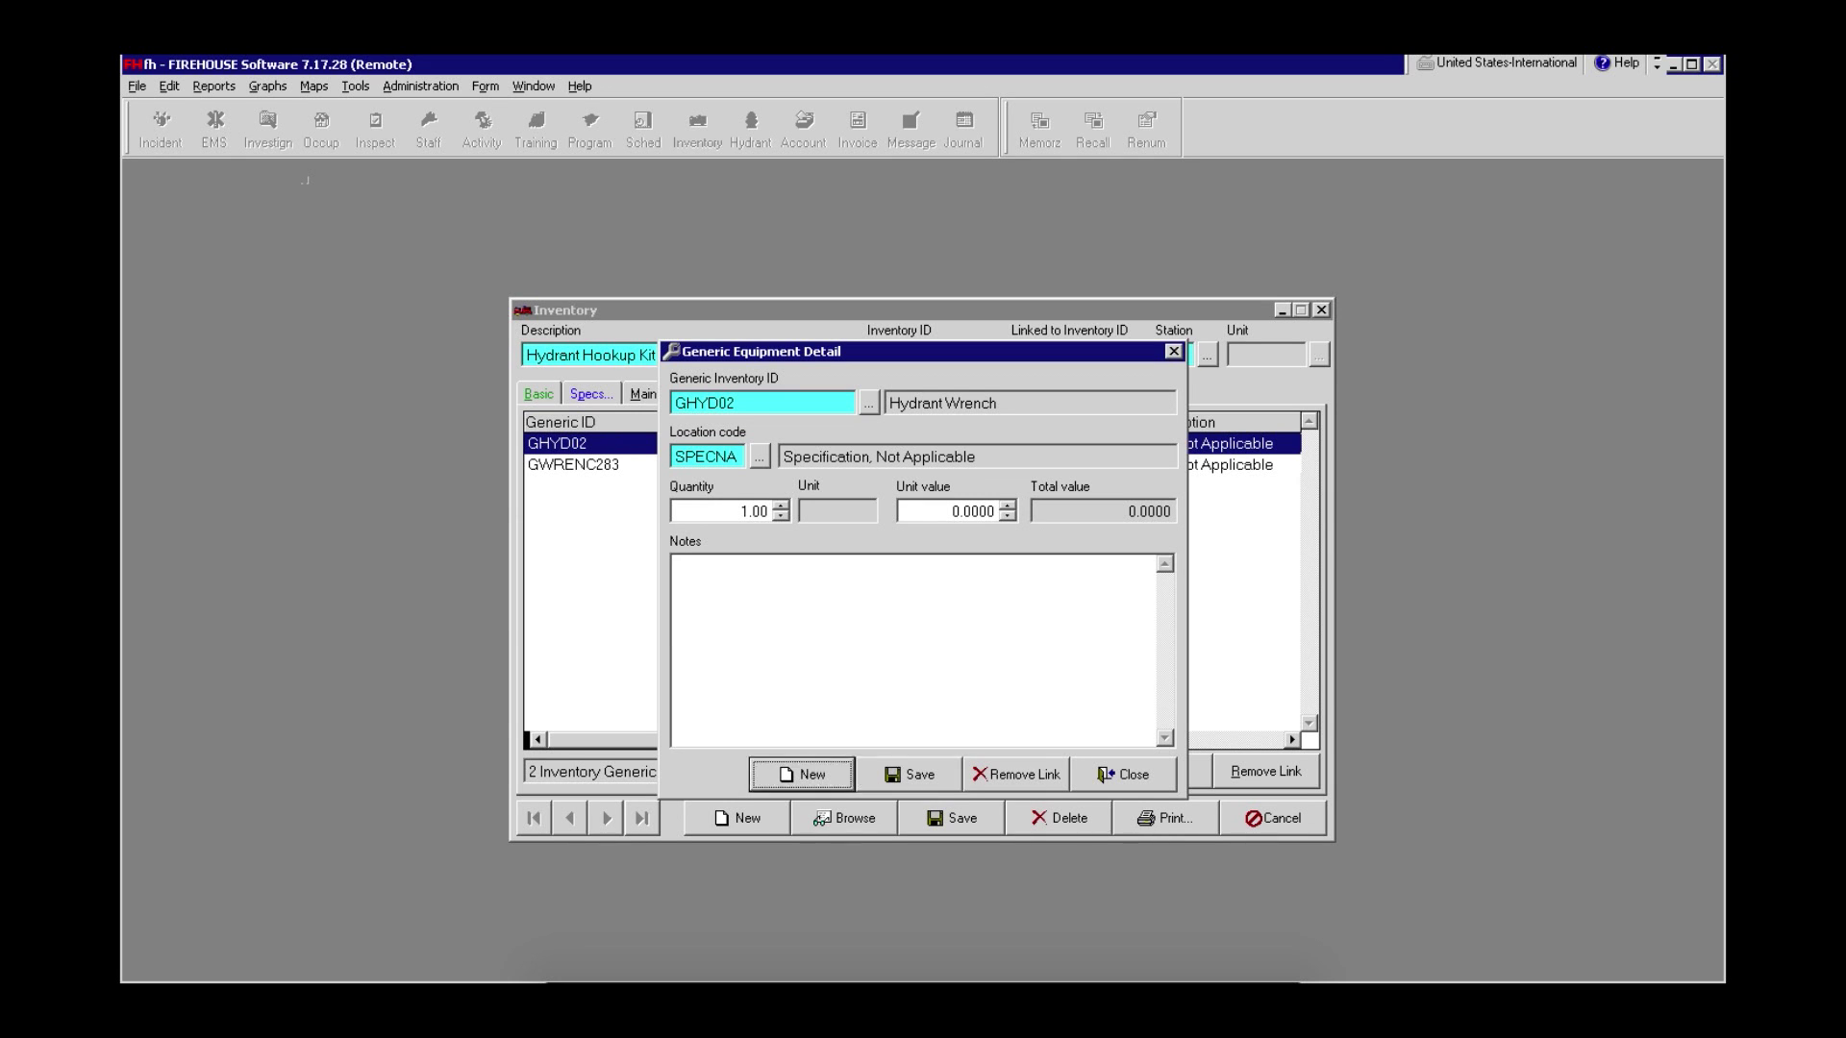
left_click(869, 403)
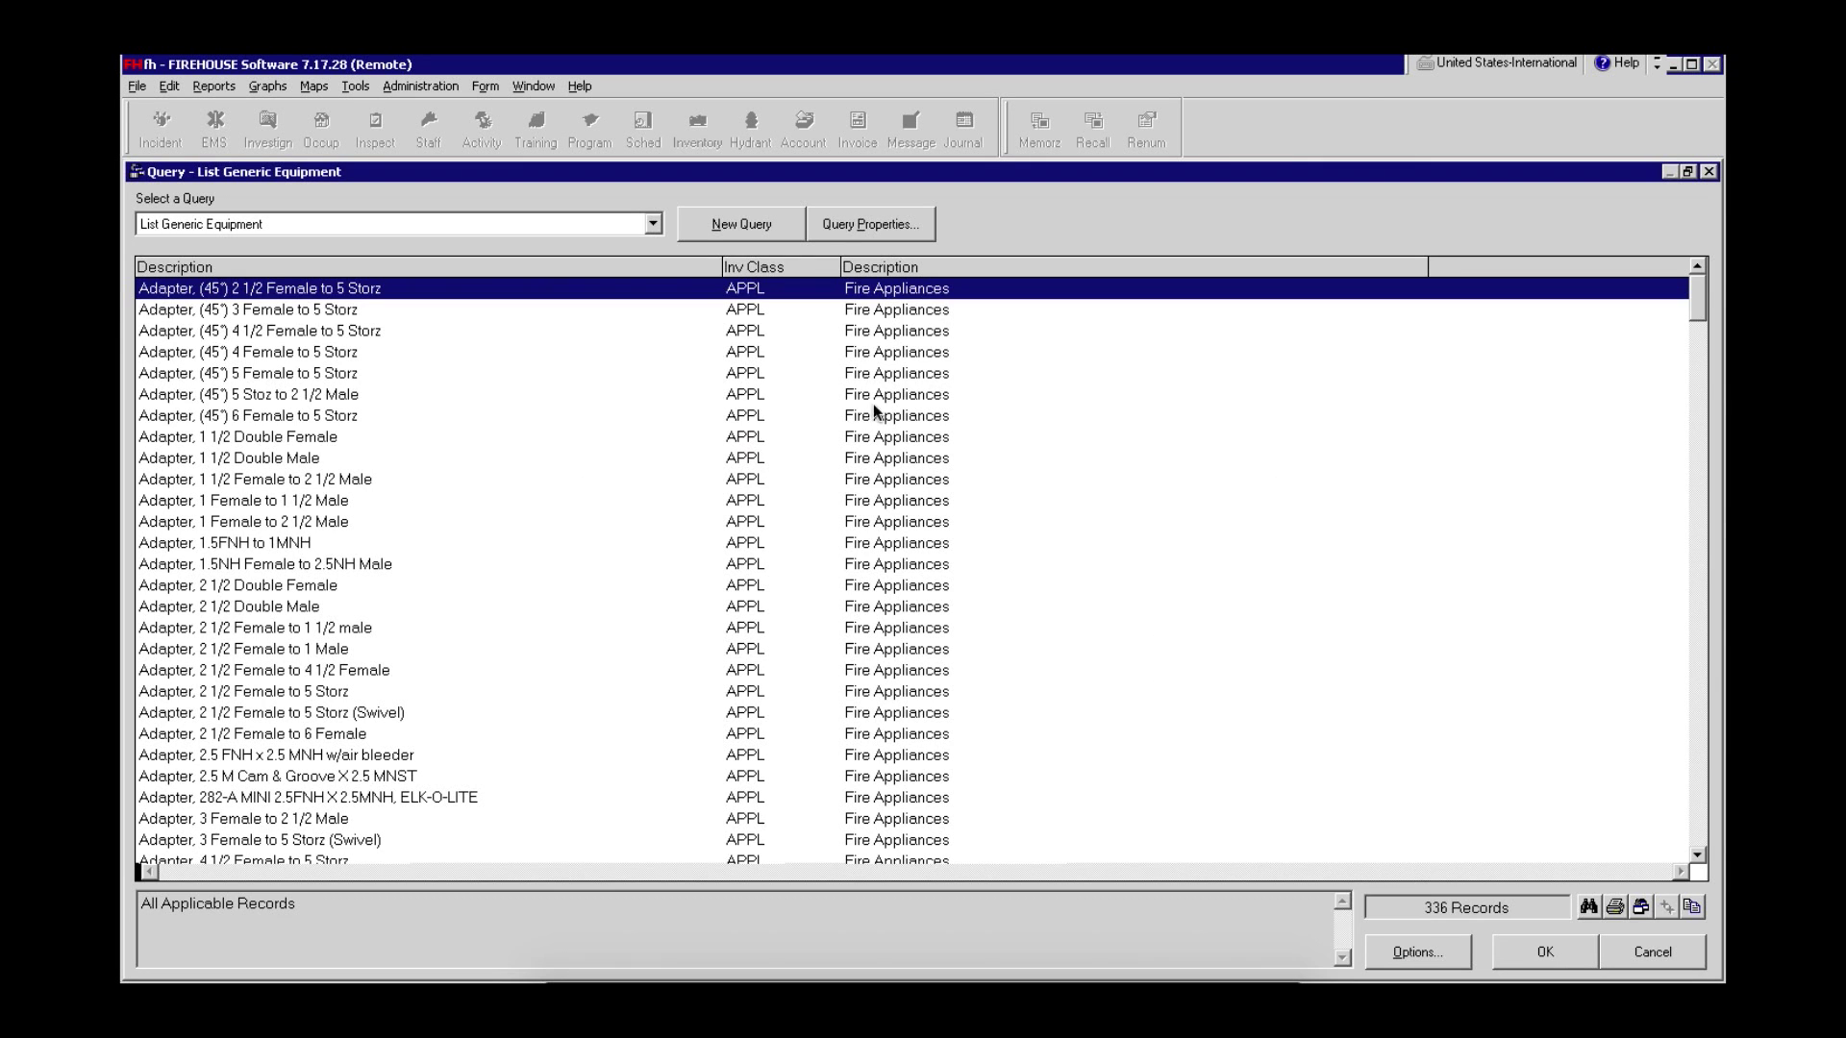
double_click(252, 437)
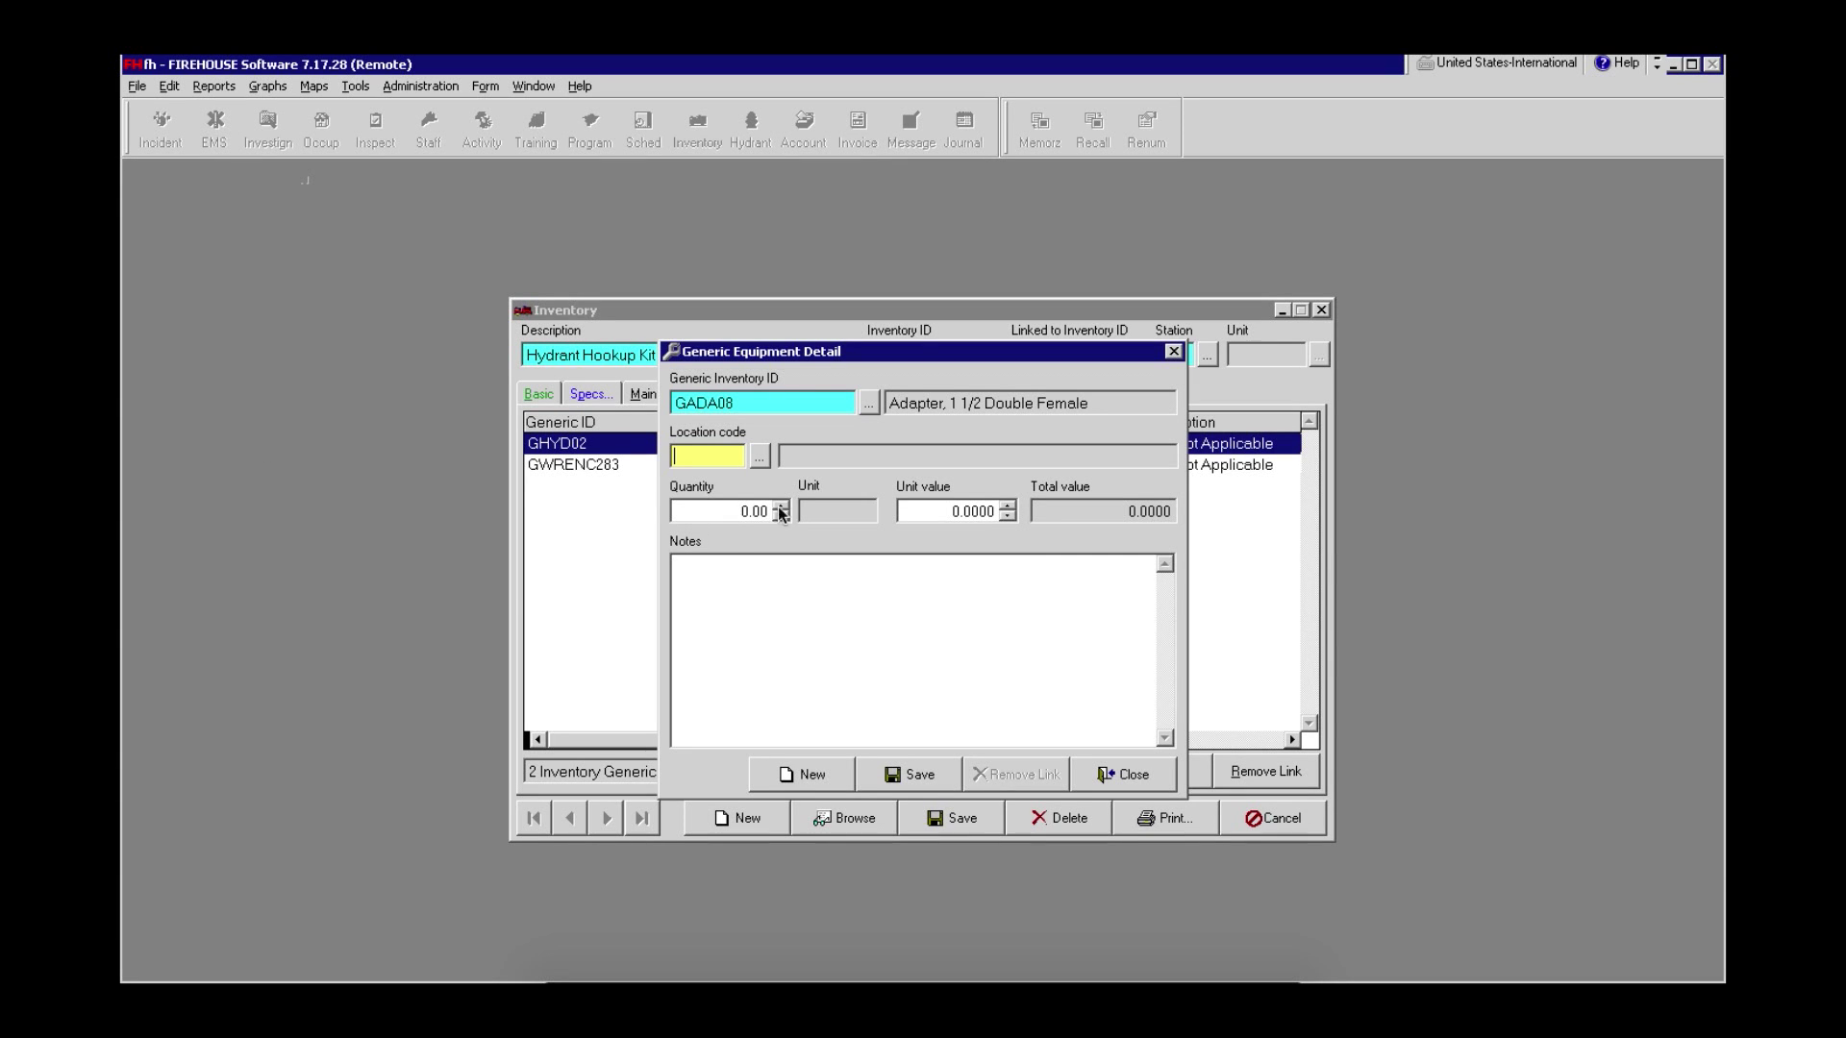
left_click(759, 458)
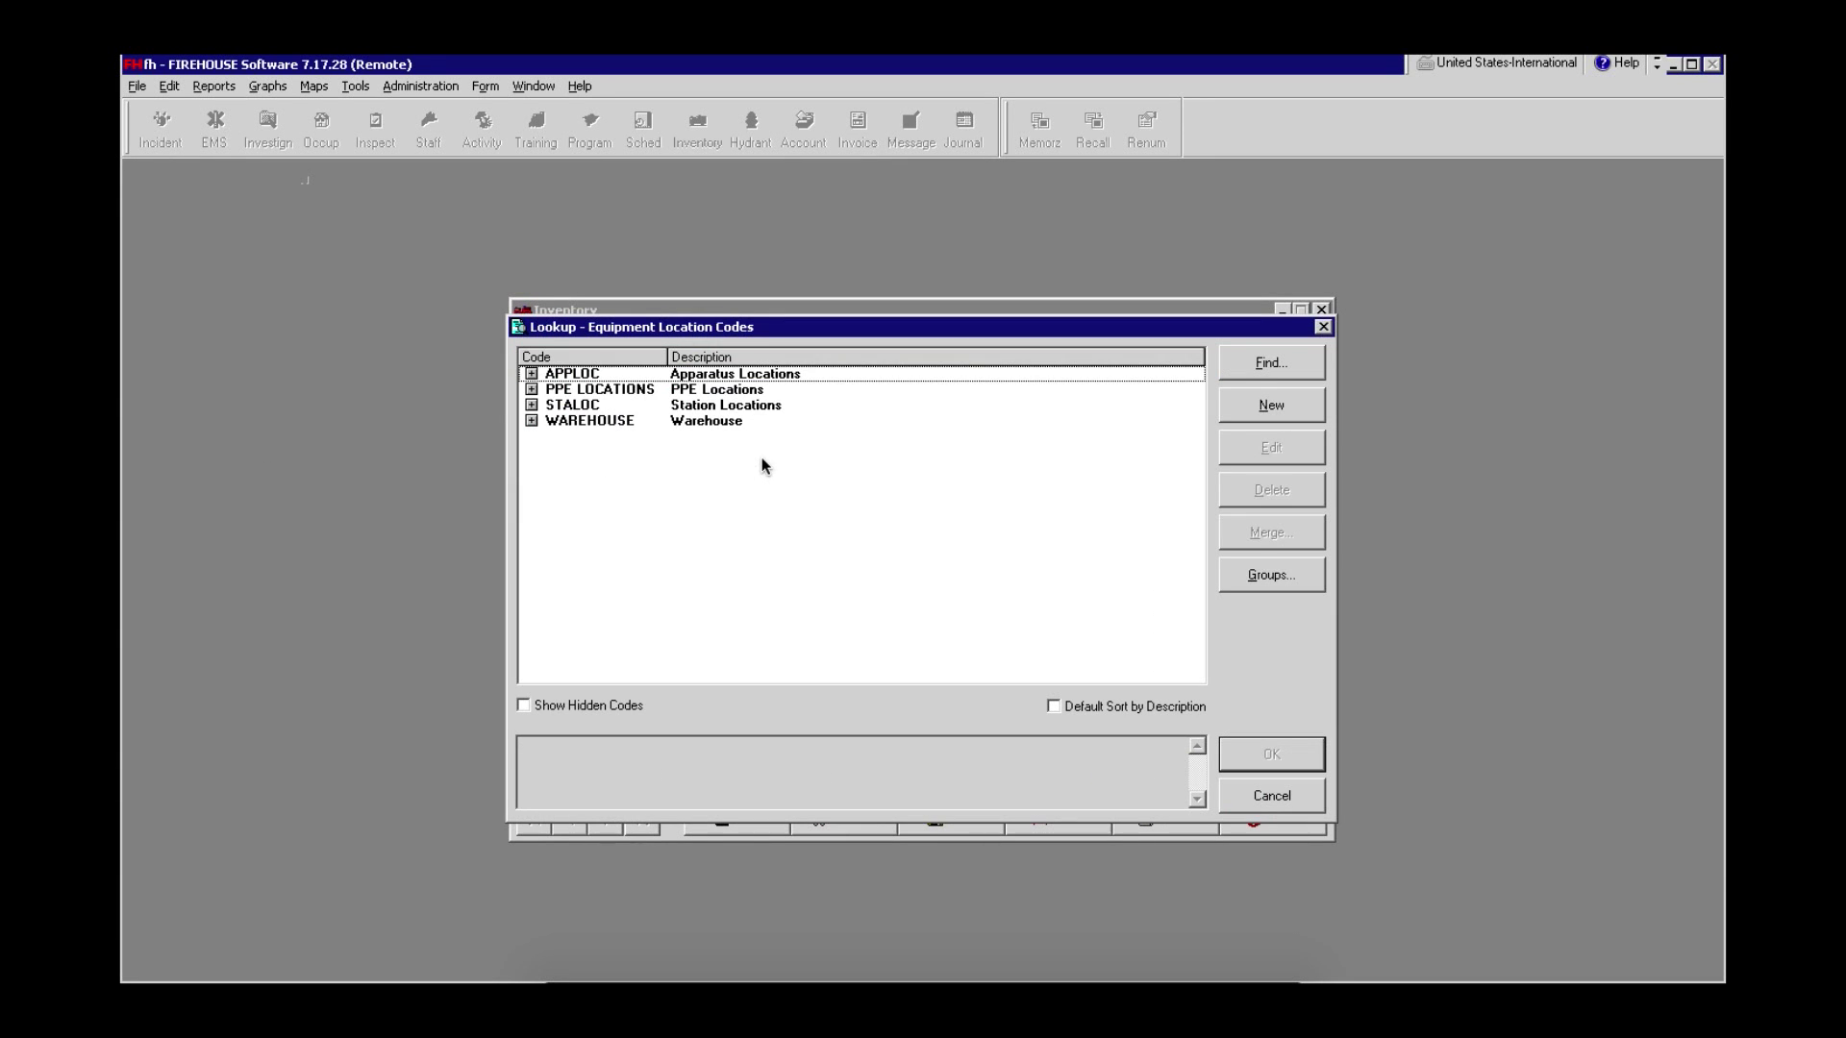
left_click(530, 373)
double_click(711, 454)
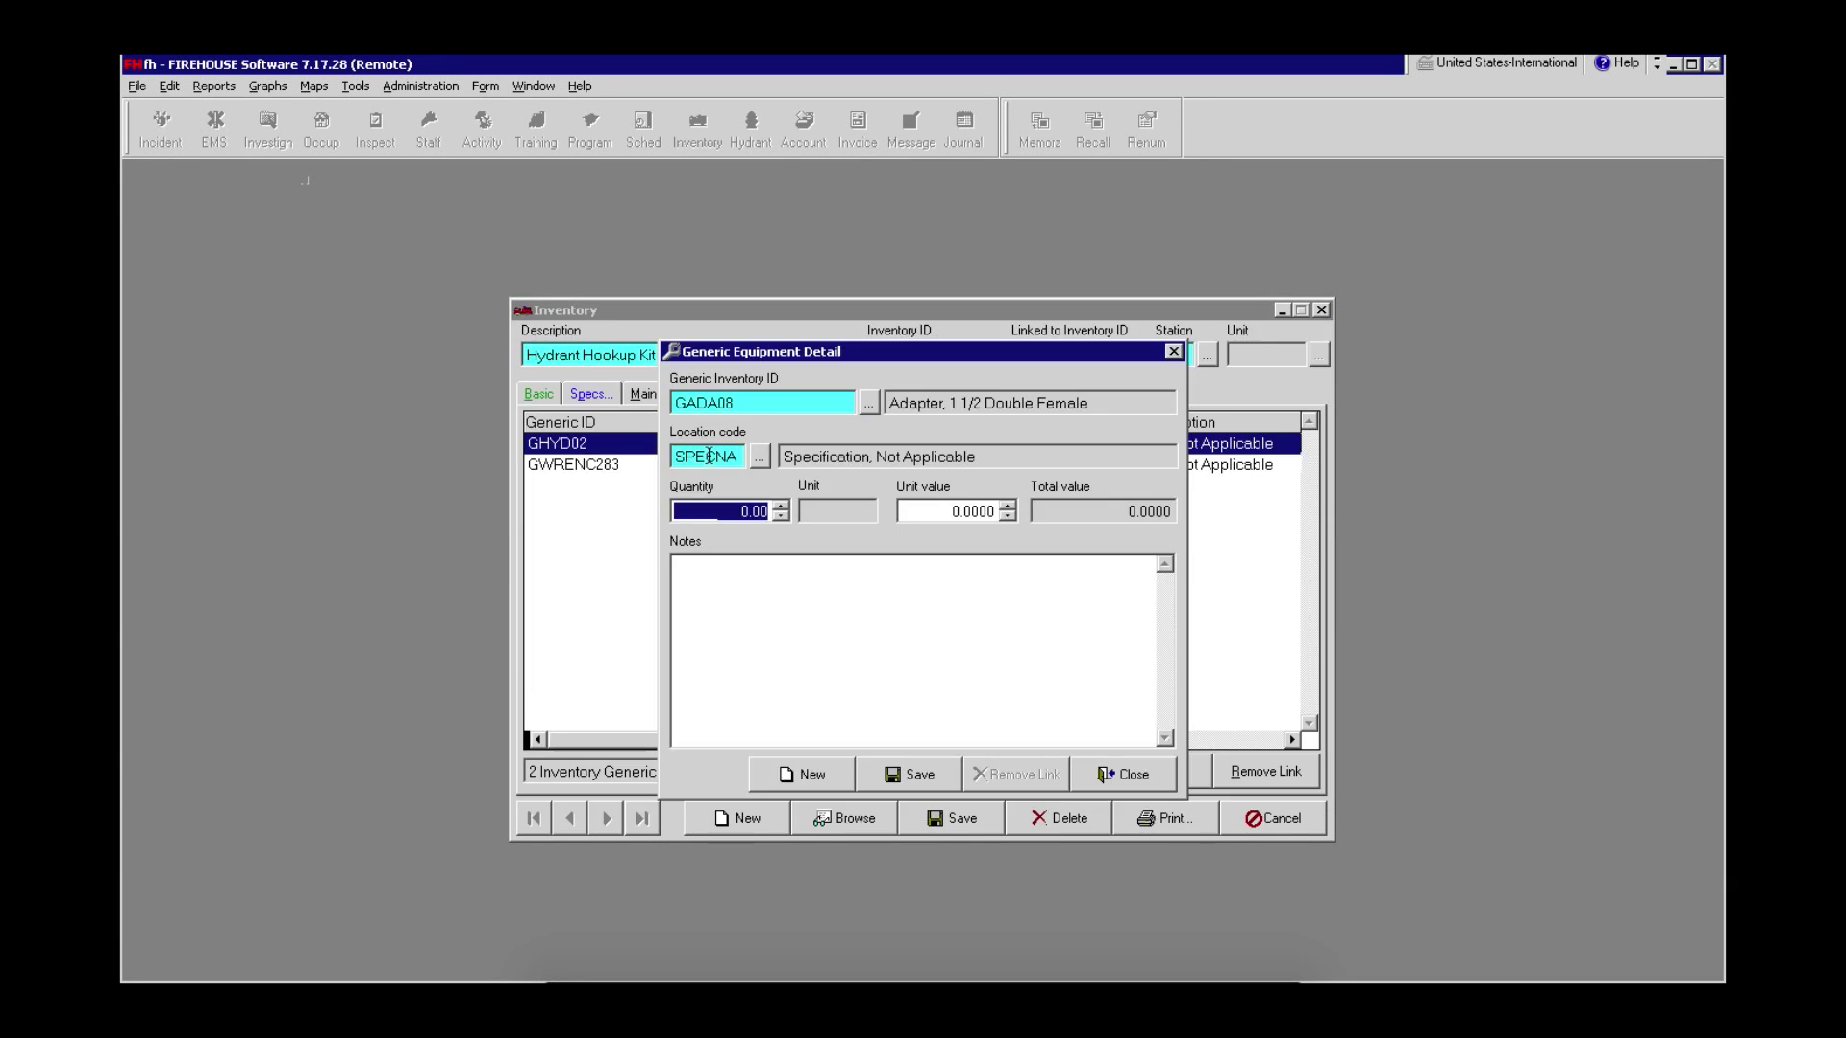
left_click(782, 506)
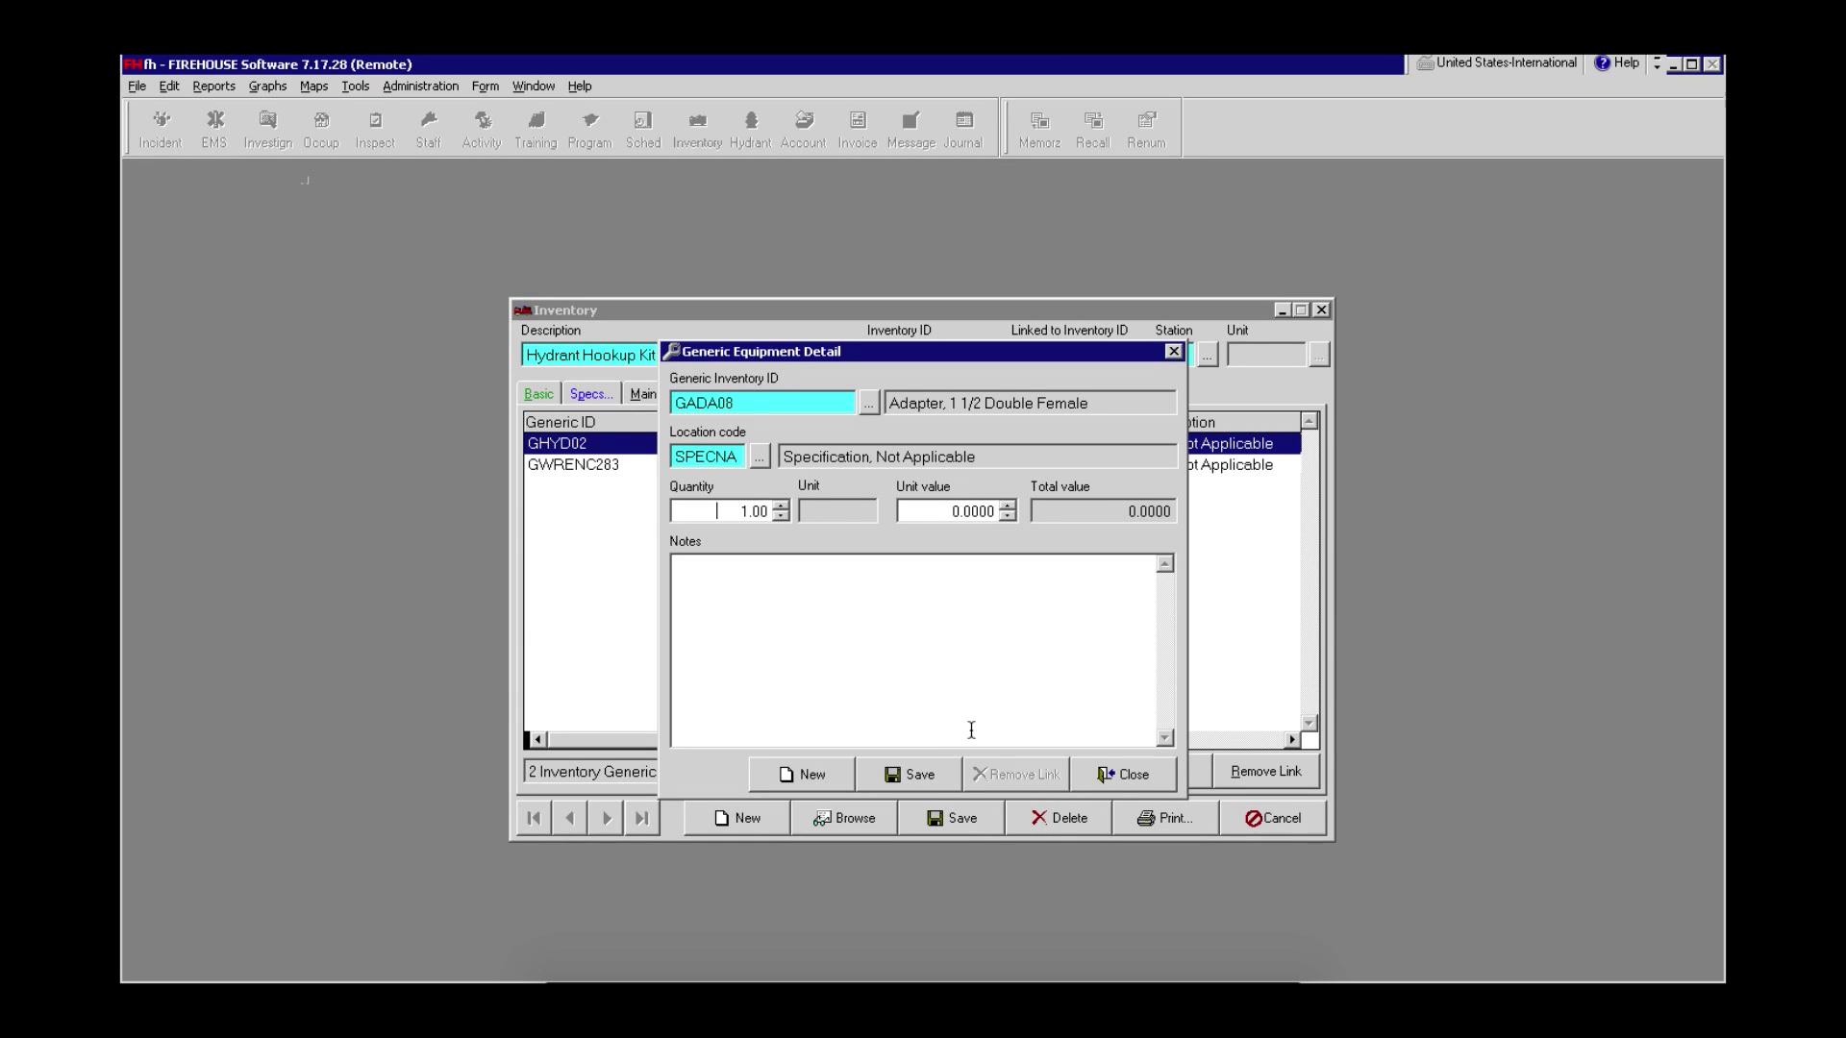
left_click(909, 774)
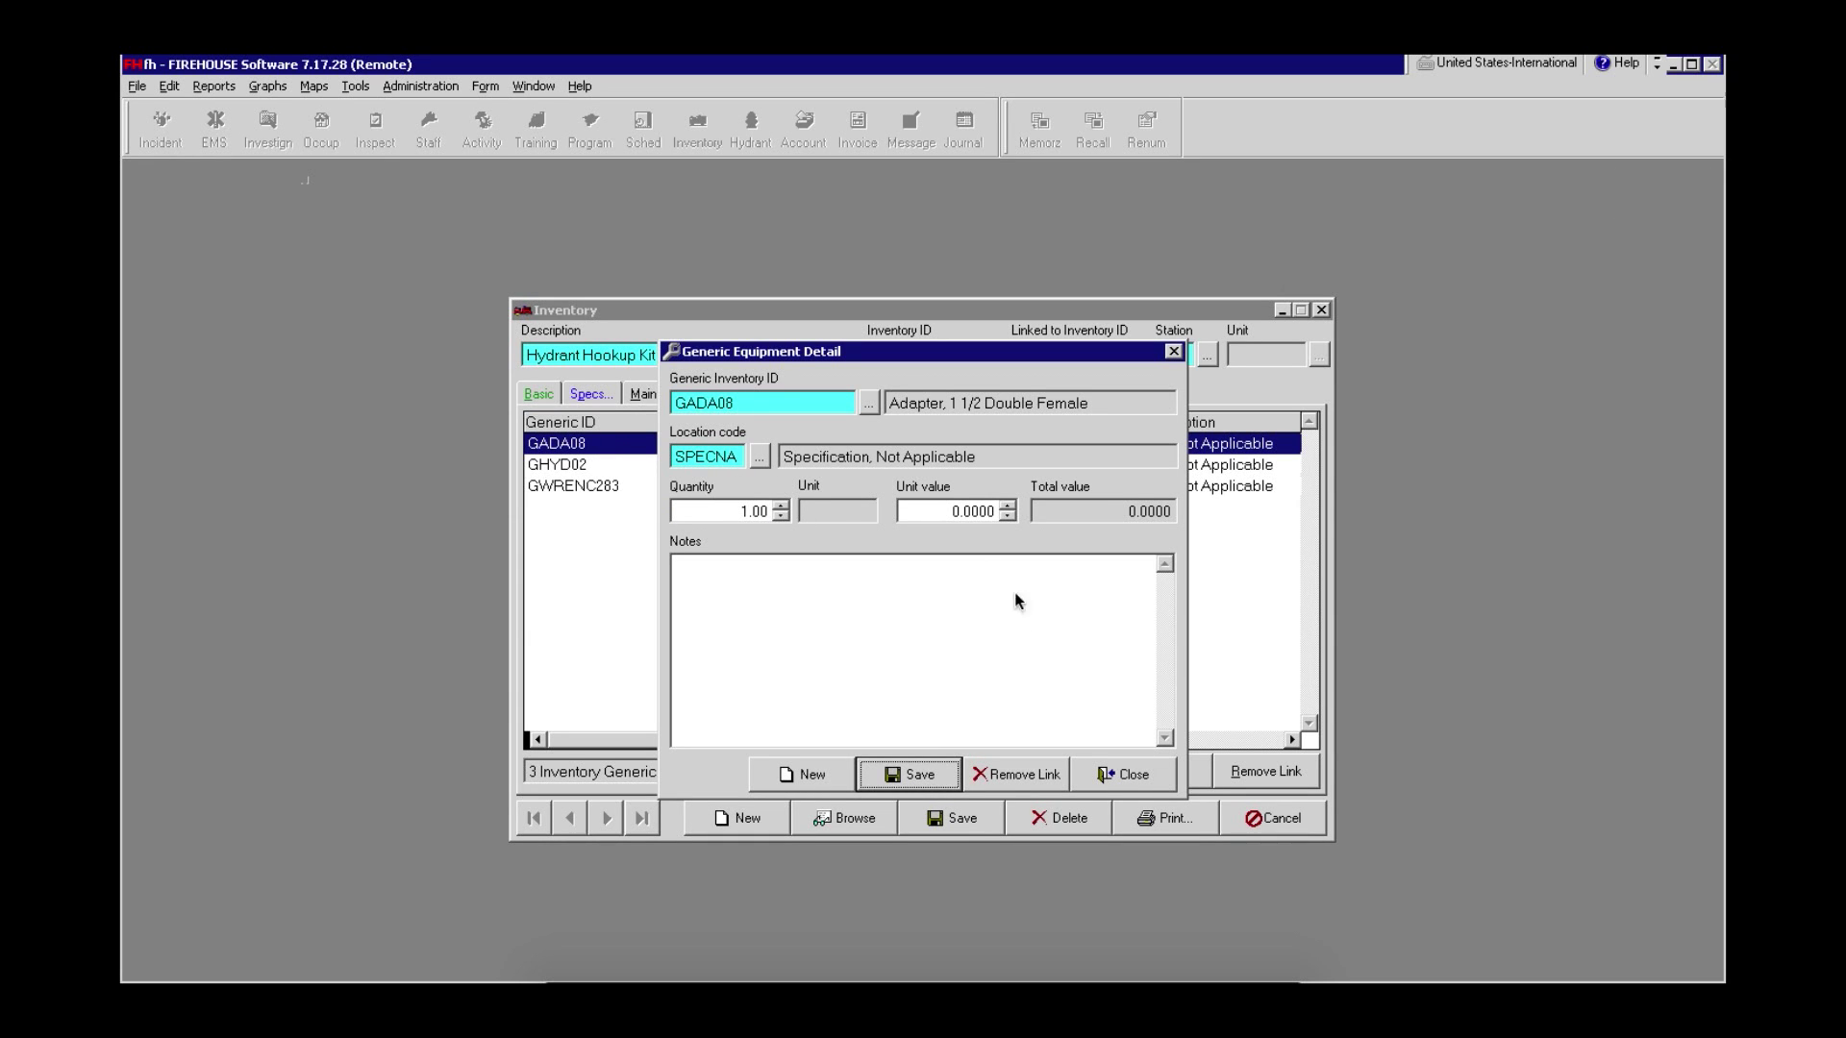
- Link a generic Adapter, 1 1/2 Double Male to the kit with location SPECNA and quantity 1, and save it
left_click(812, 775)
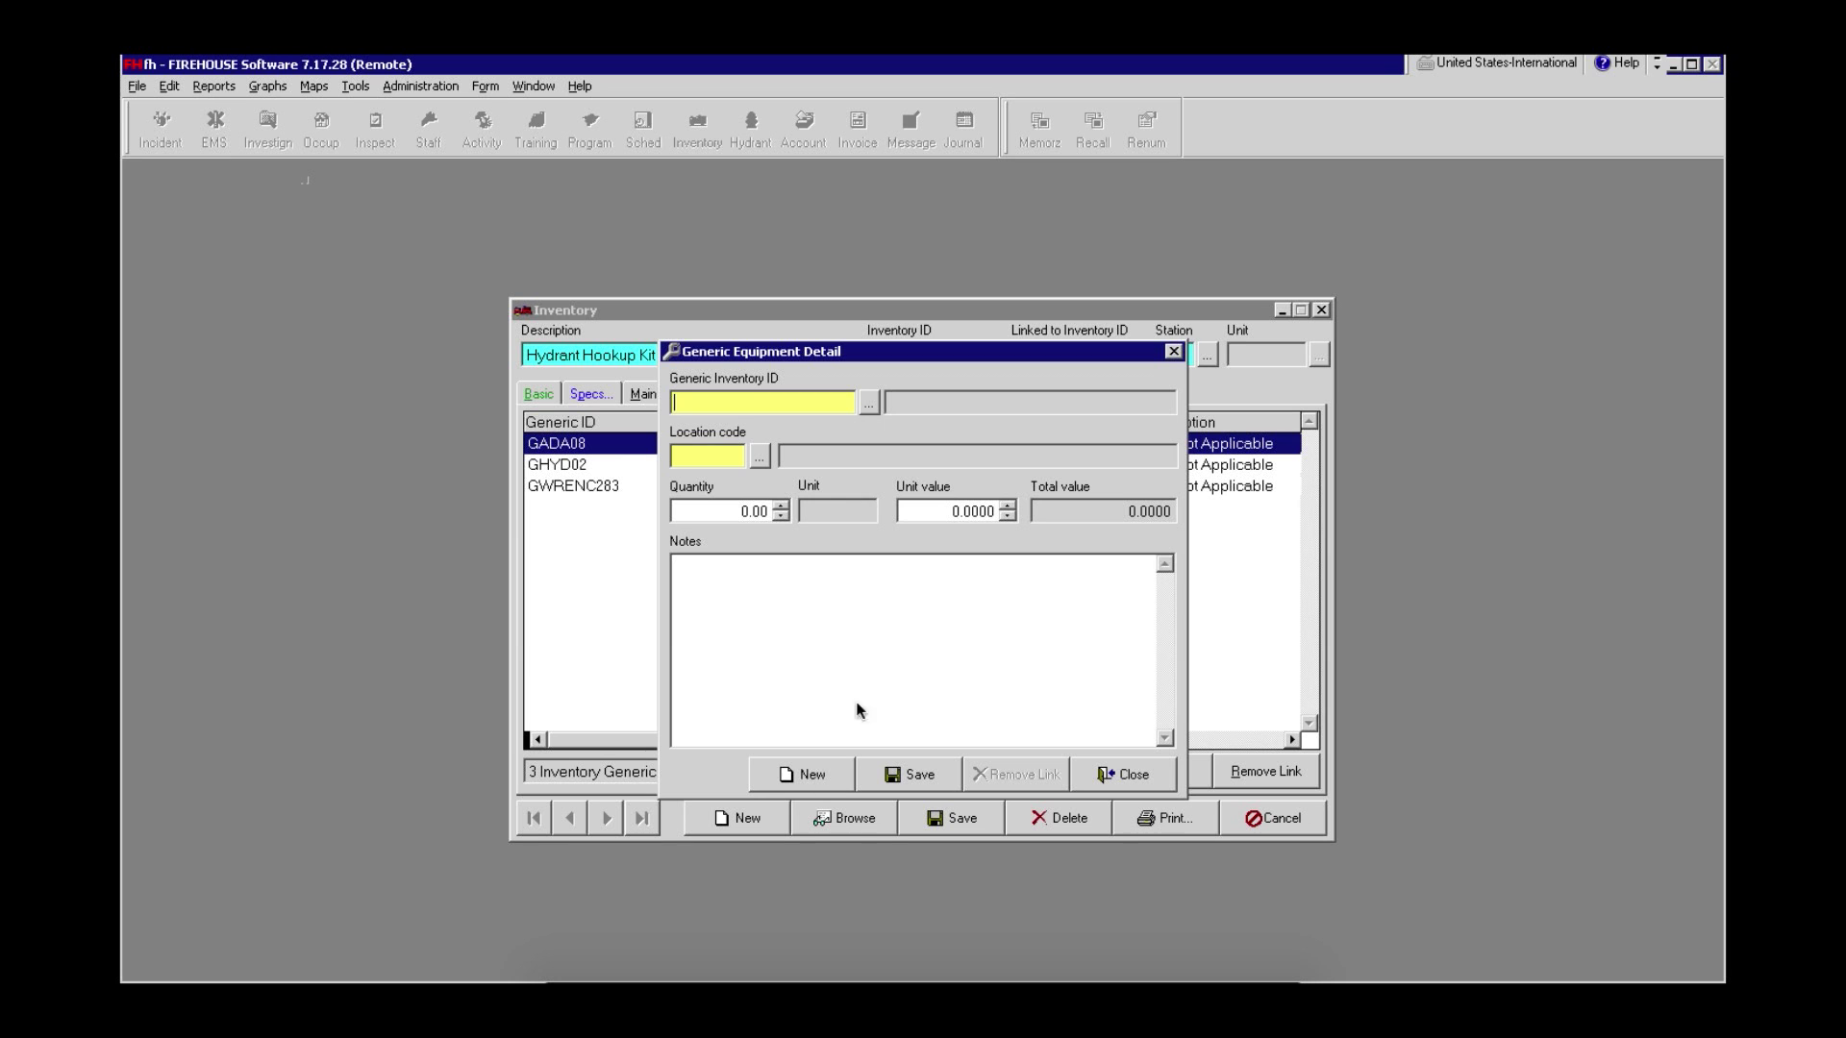
left_click(865, 402)
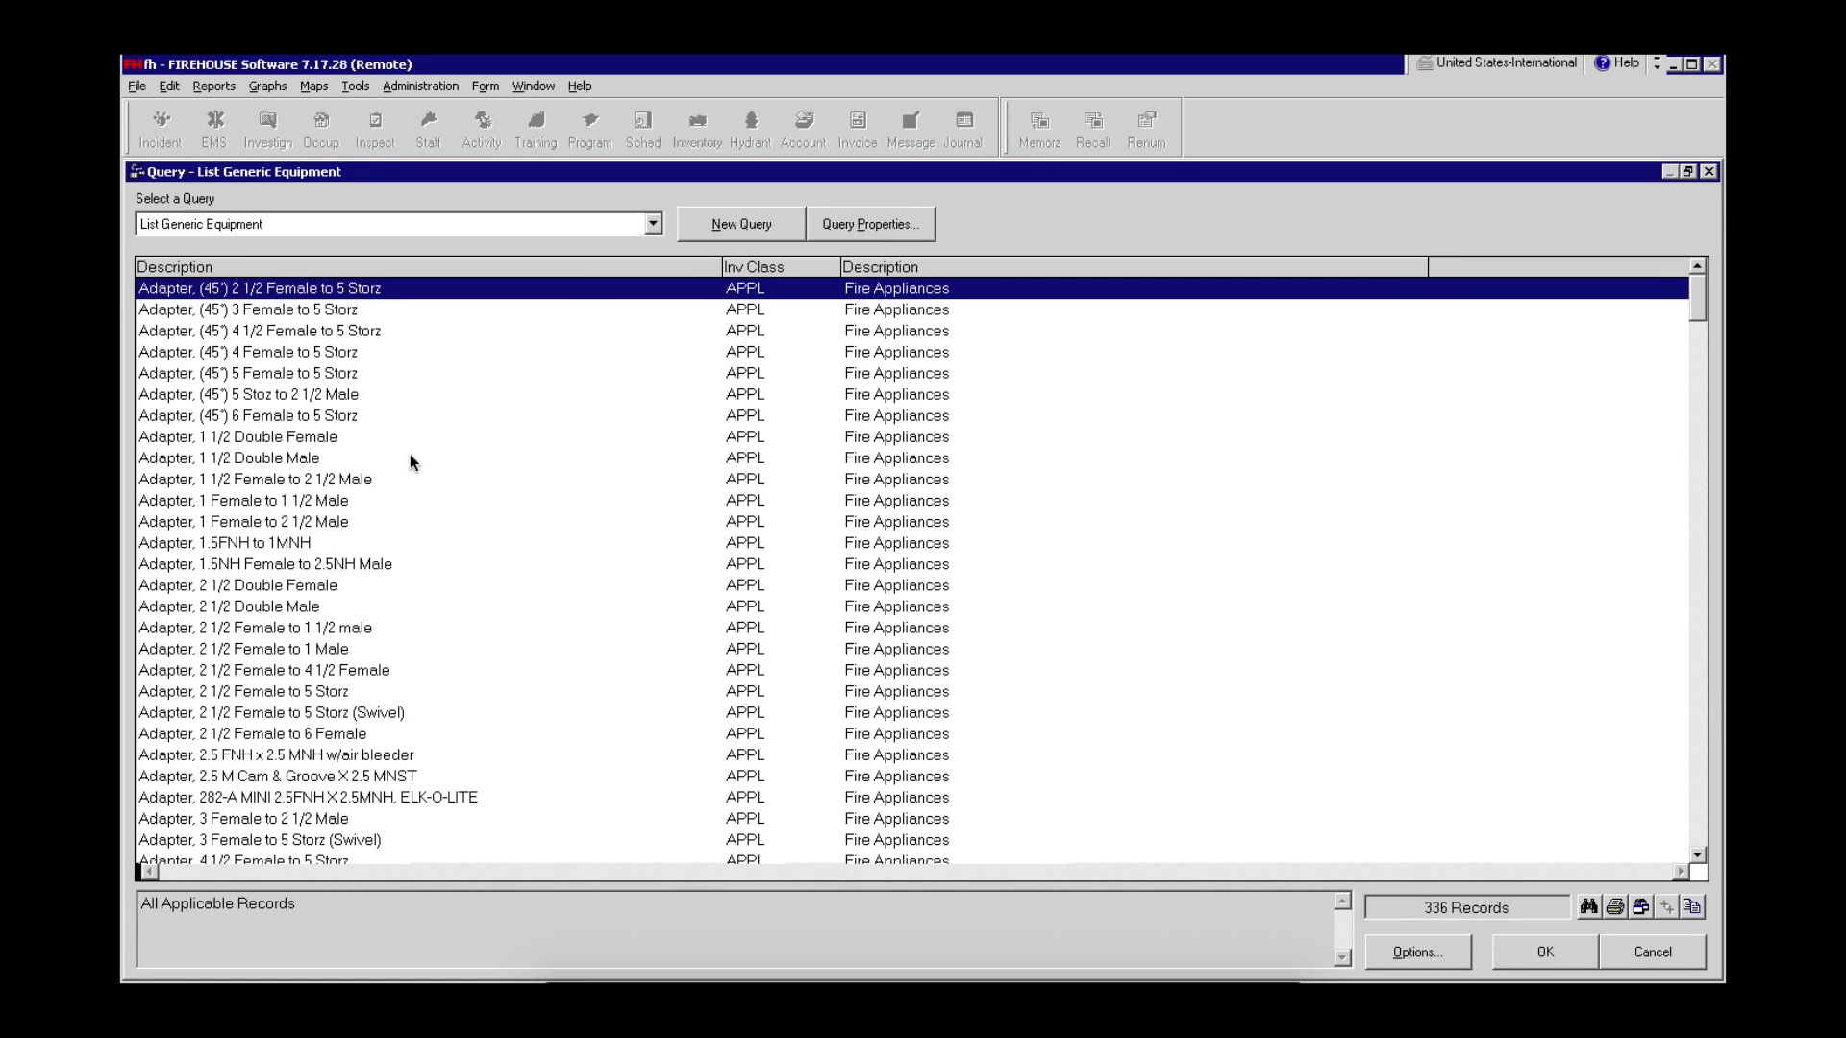
double_click(292, 460)
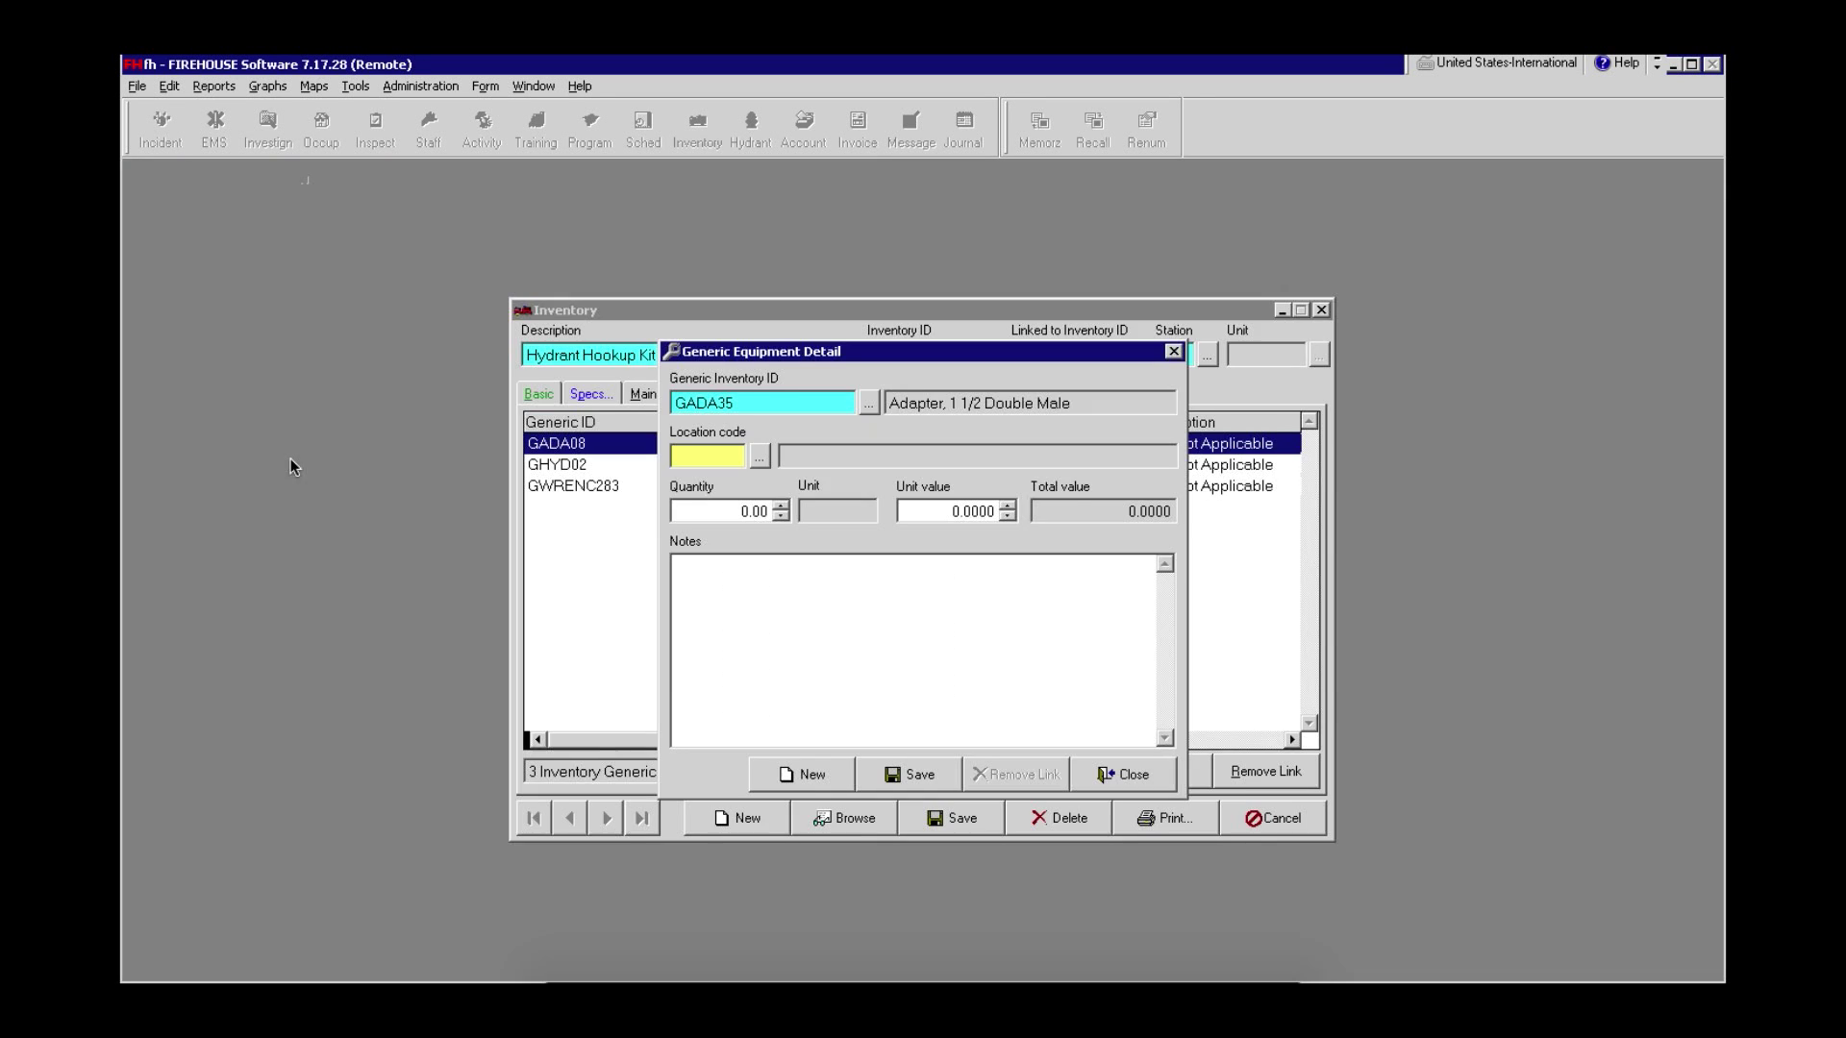
left_click(760, 458)
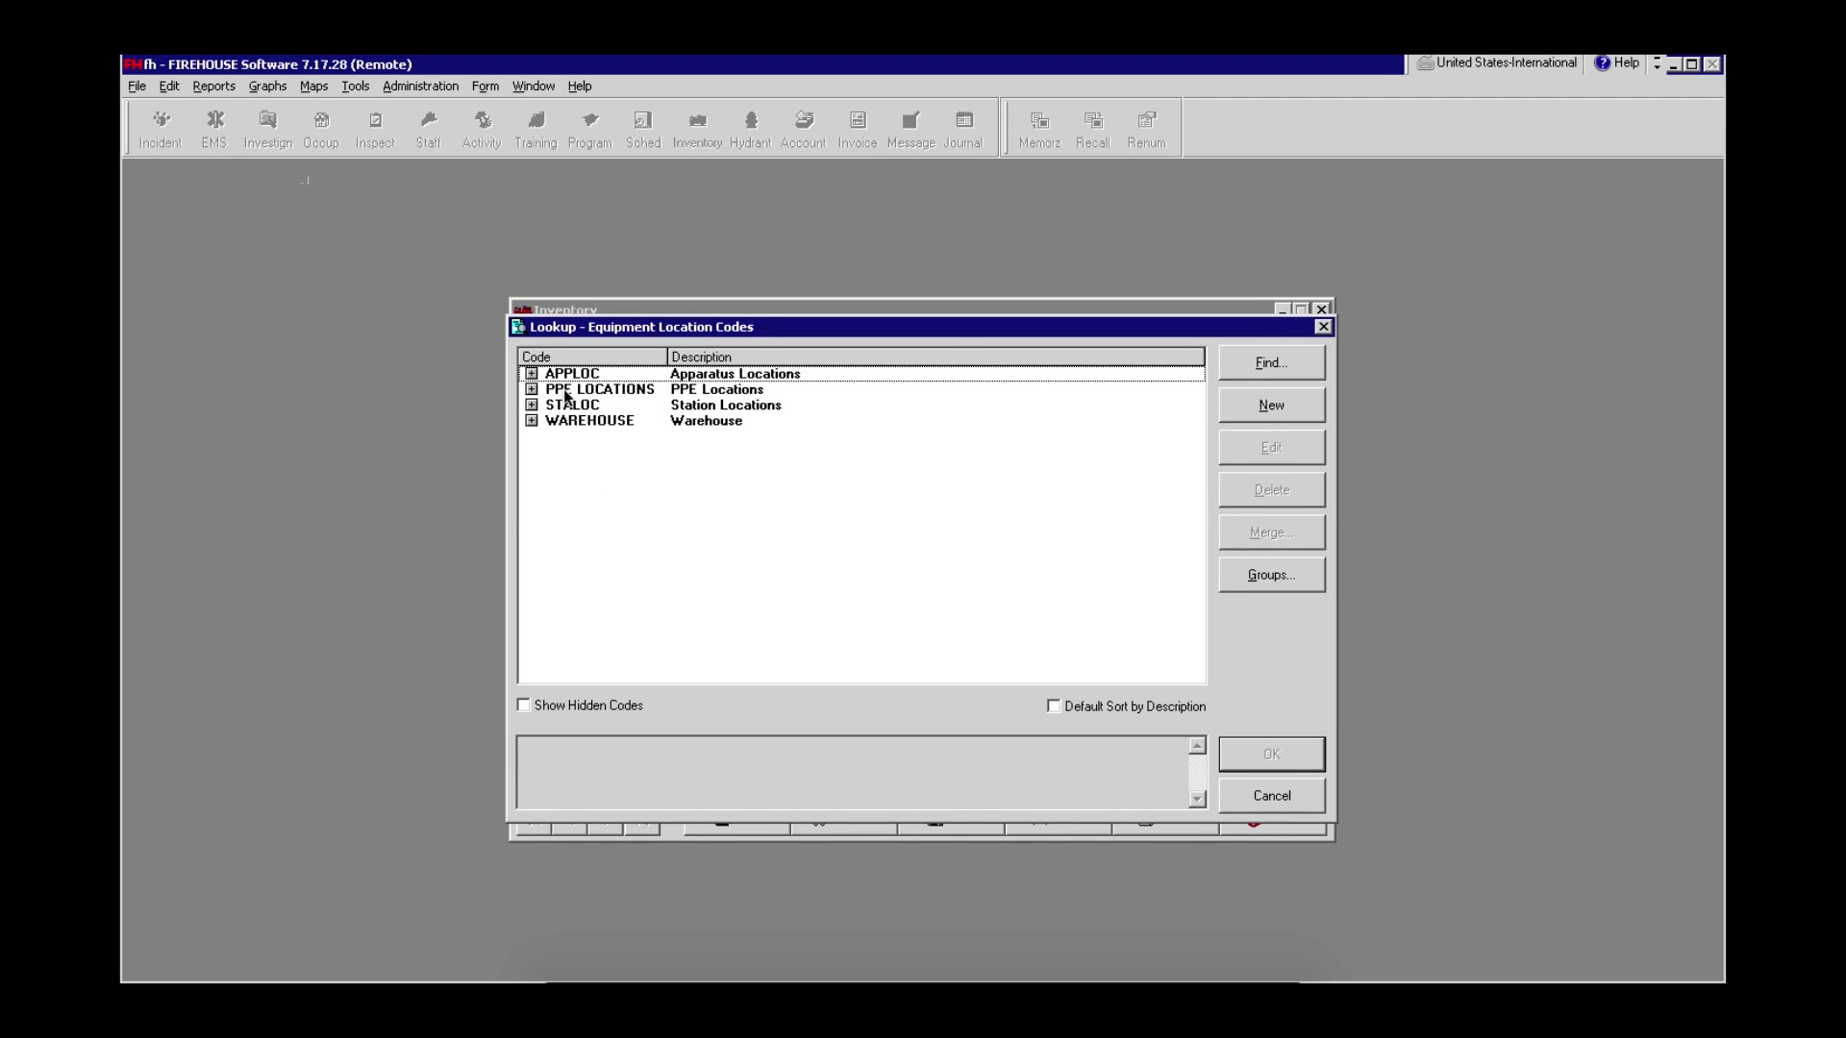
left_click(532, 374)
double_click(712, 450)
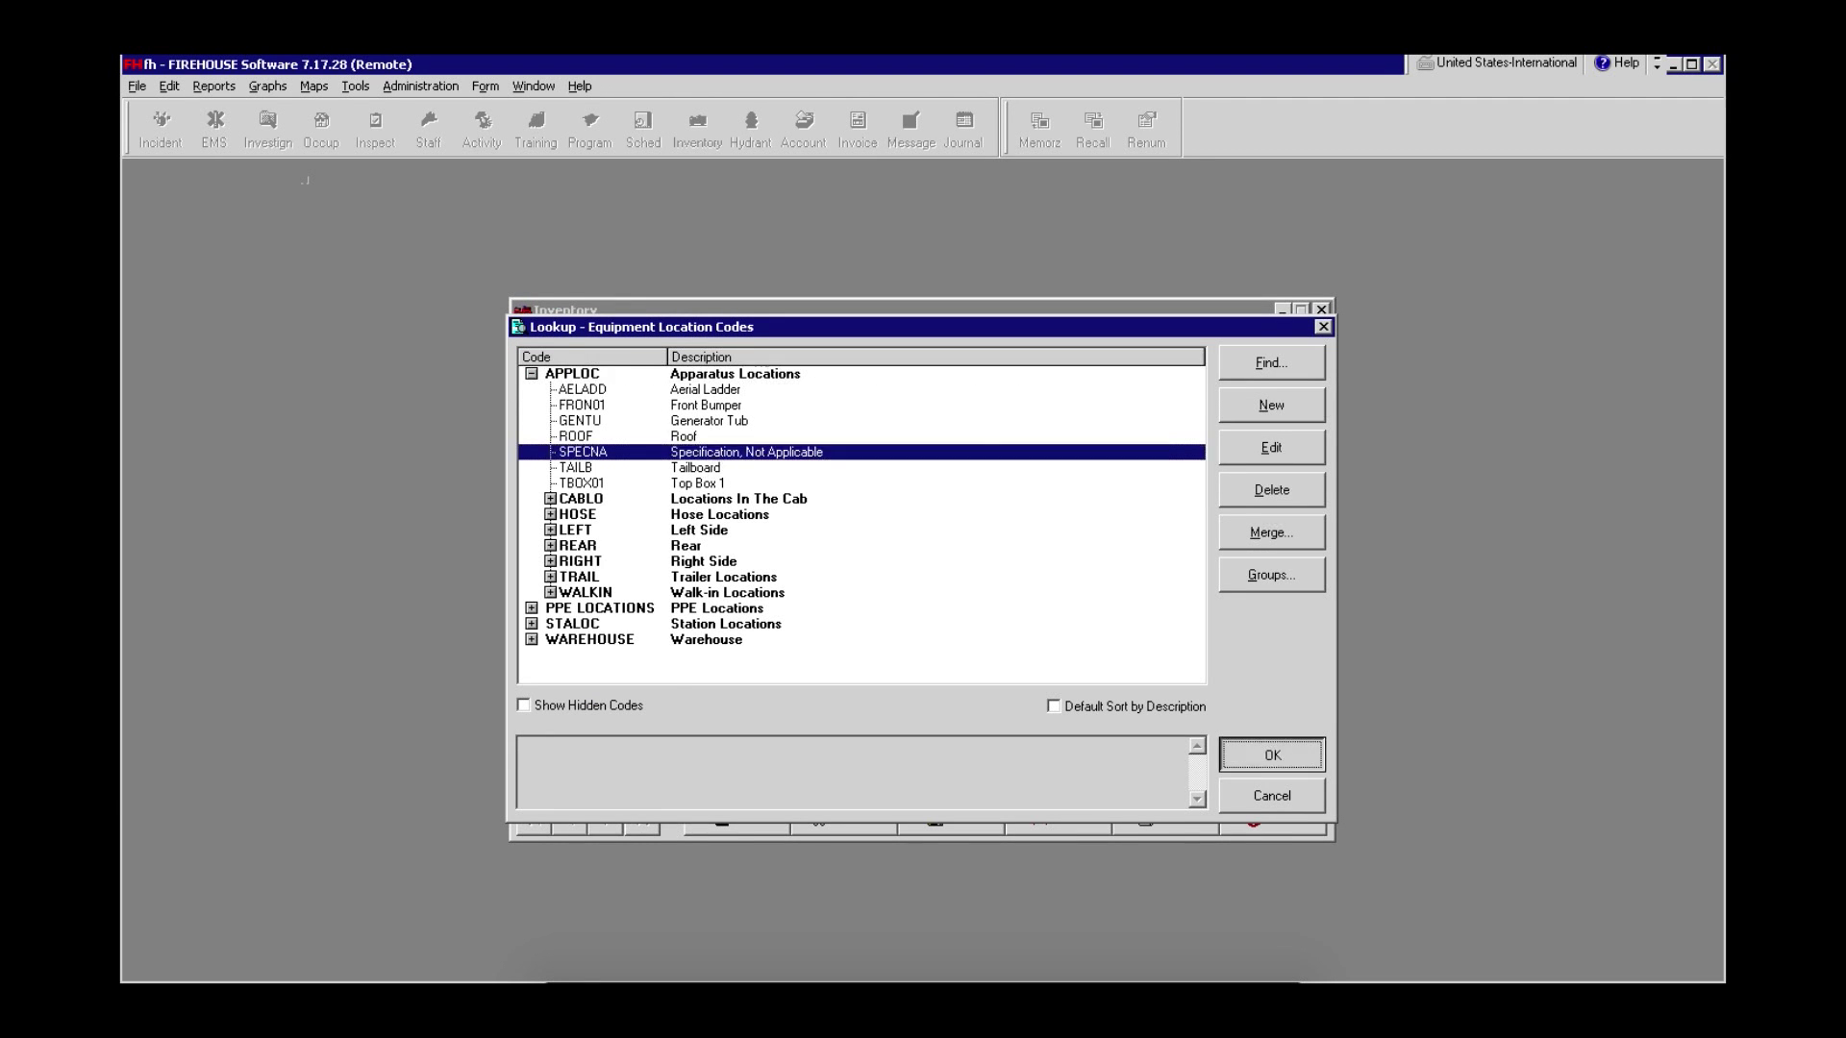
type("1")
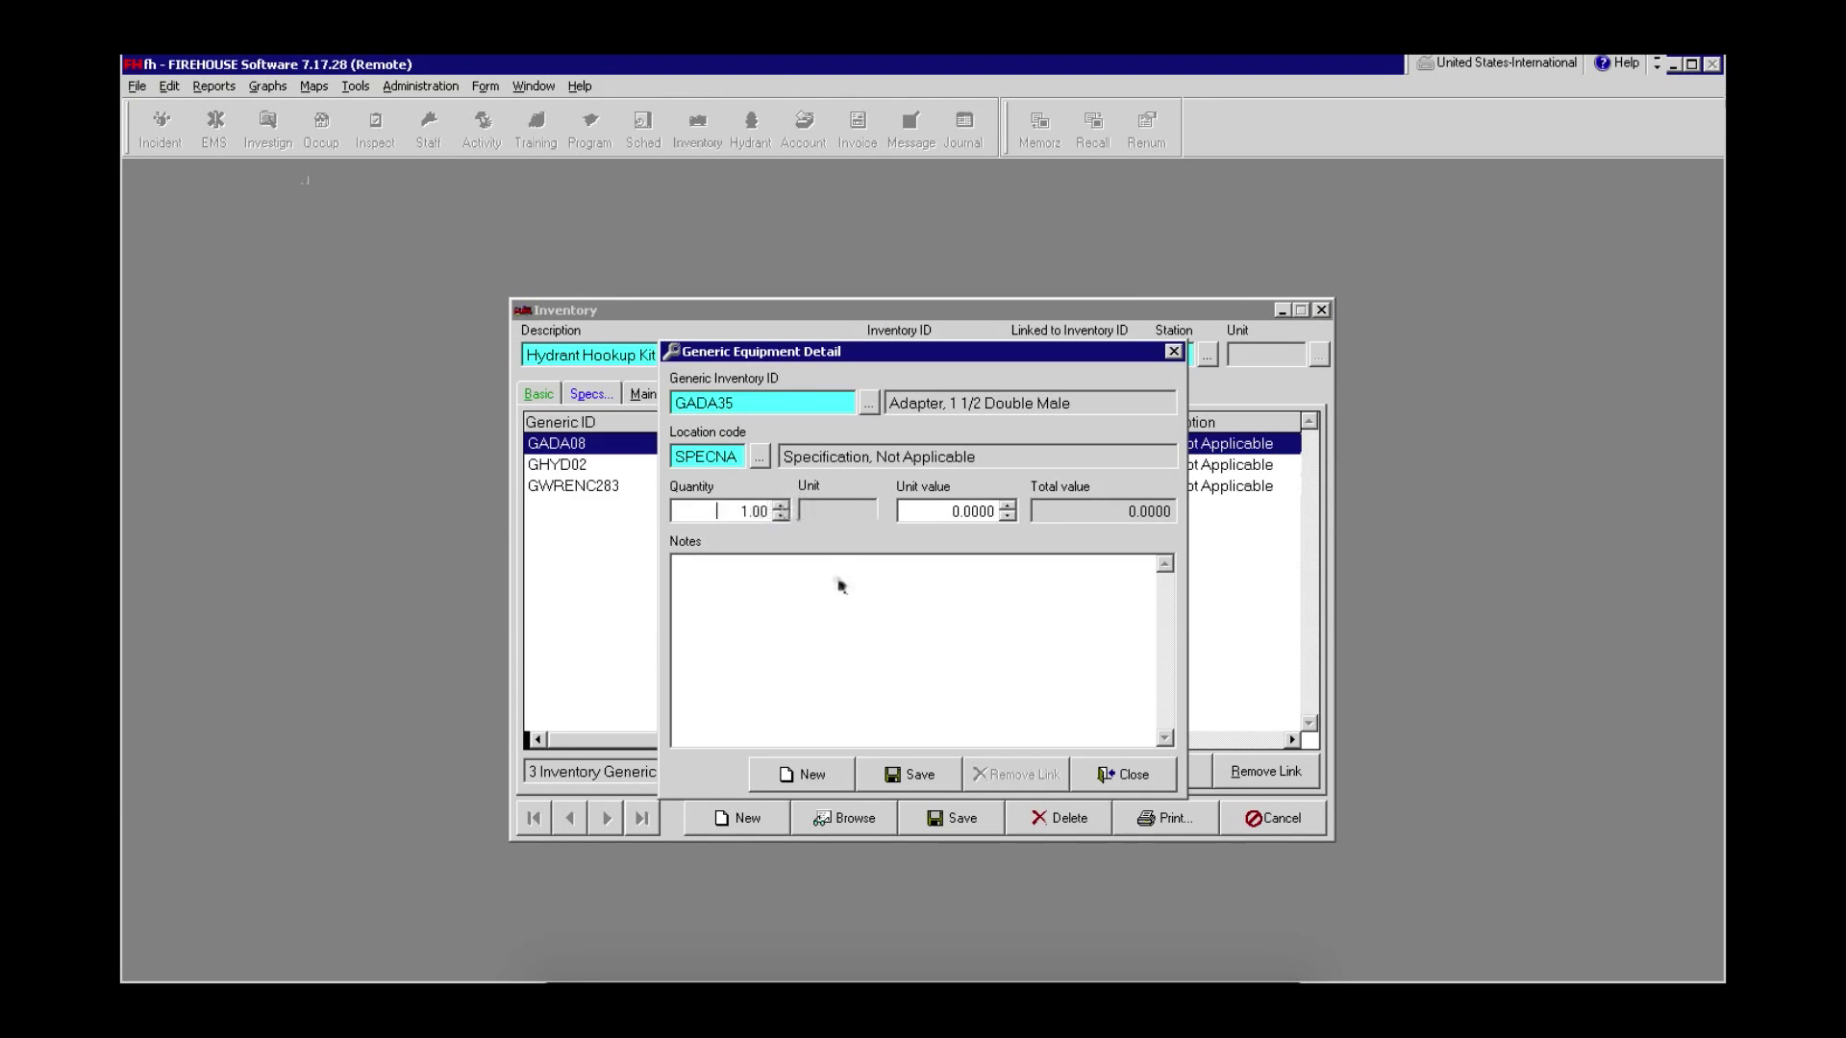
left_click(926, 786)
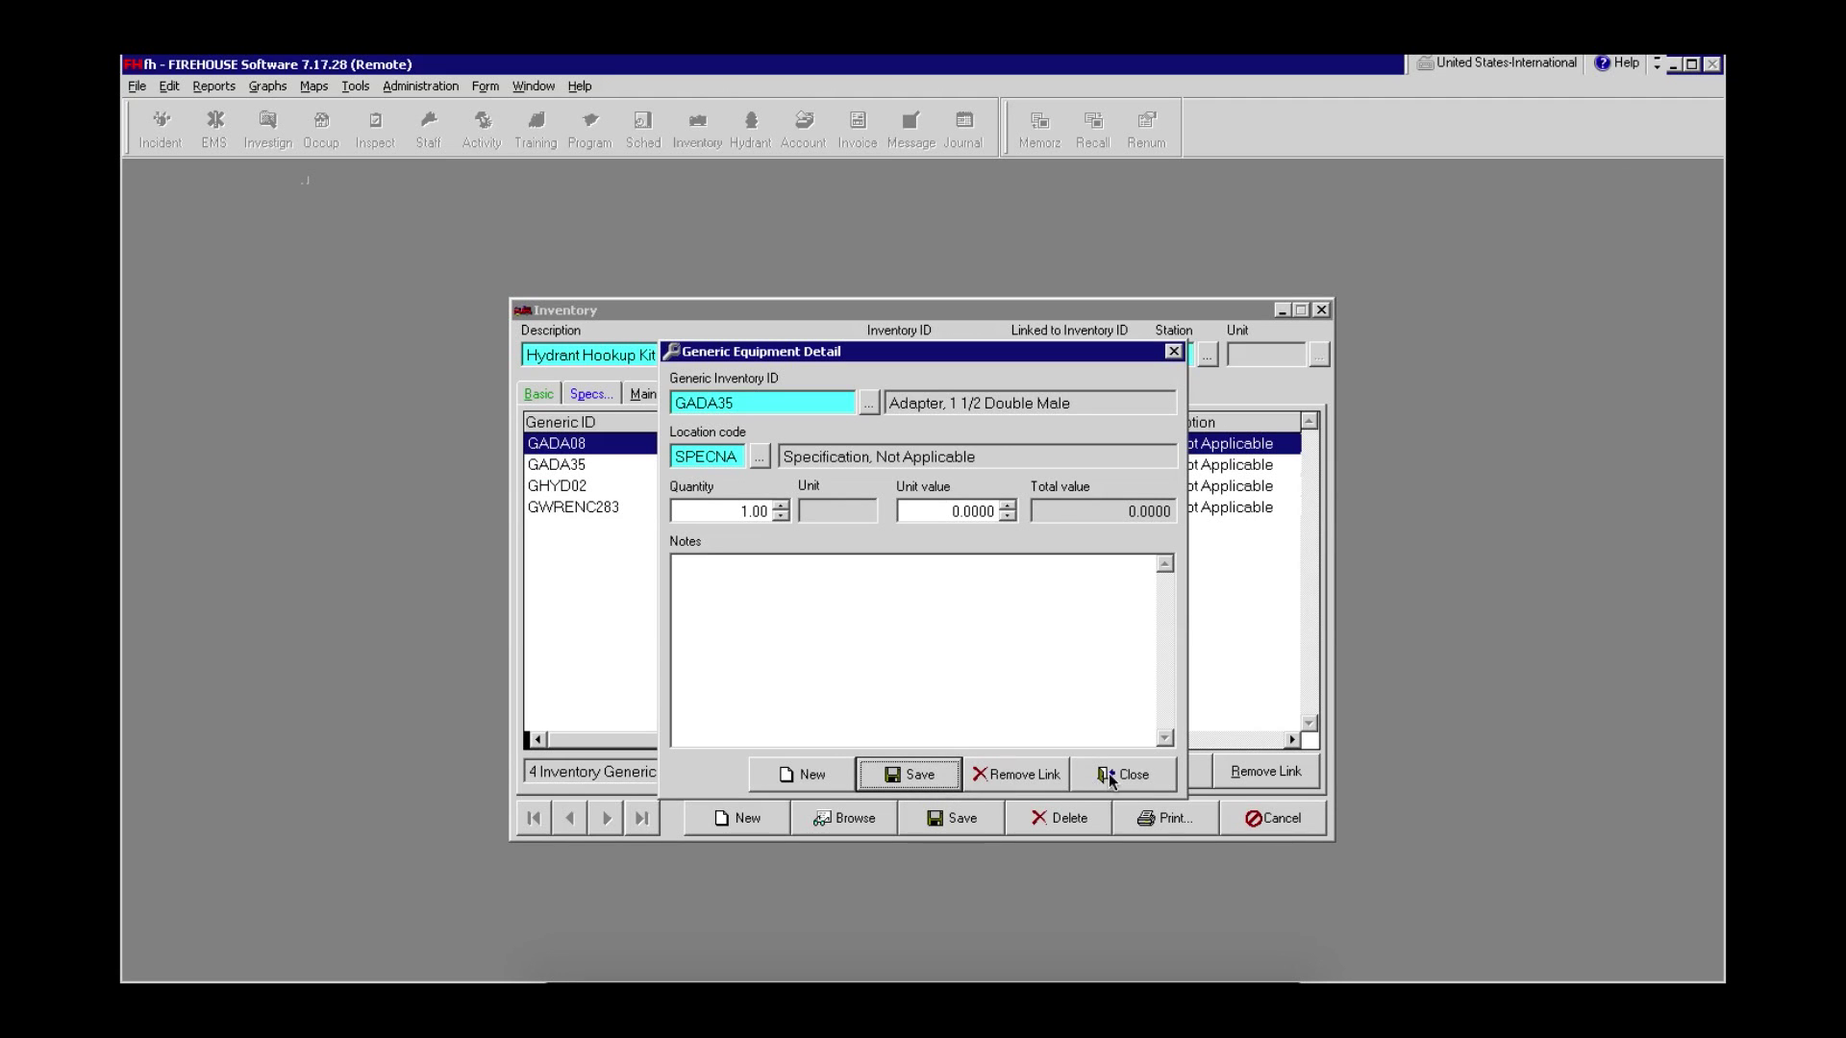
- Add generic Bolt Cutters 18 to the kit at location SPECNA with a quantity of 1 and save the link
left_click(812, 776)
left_click(868, 403)
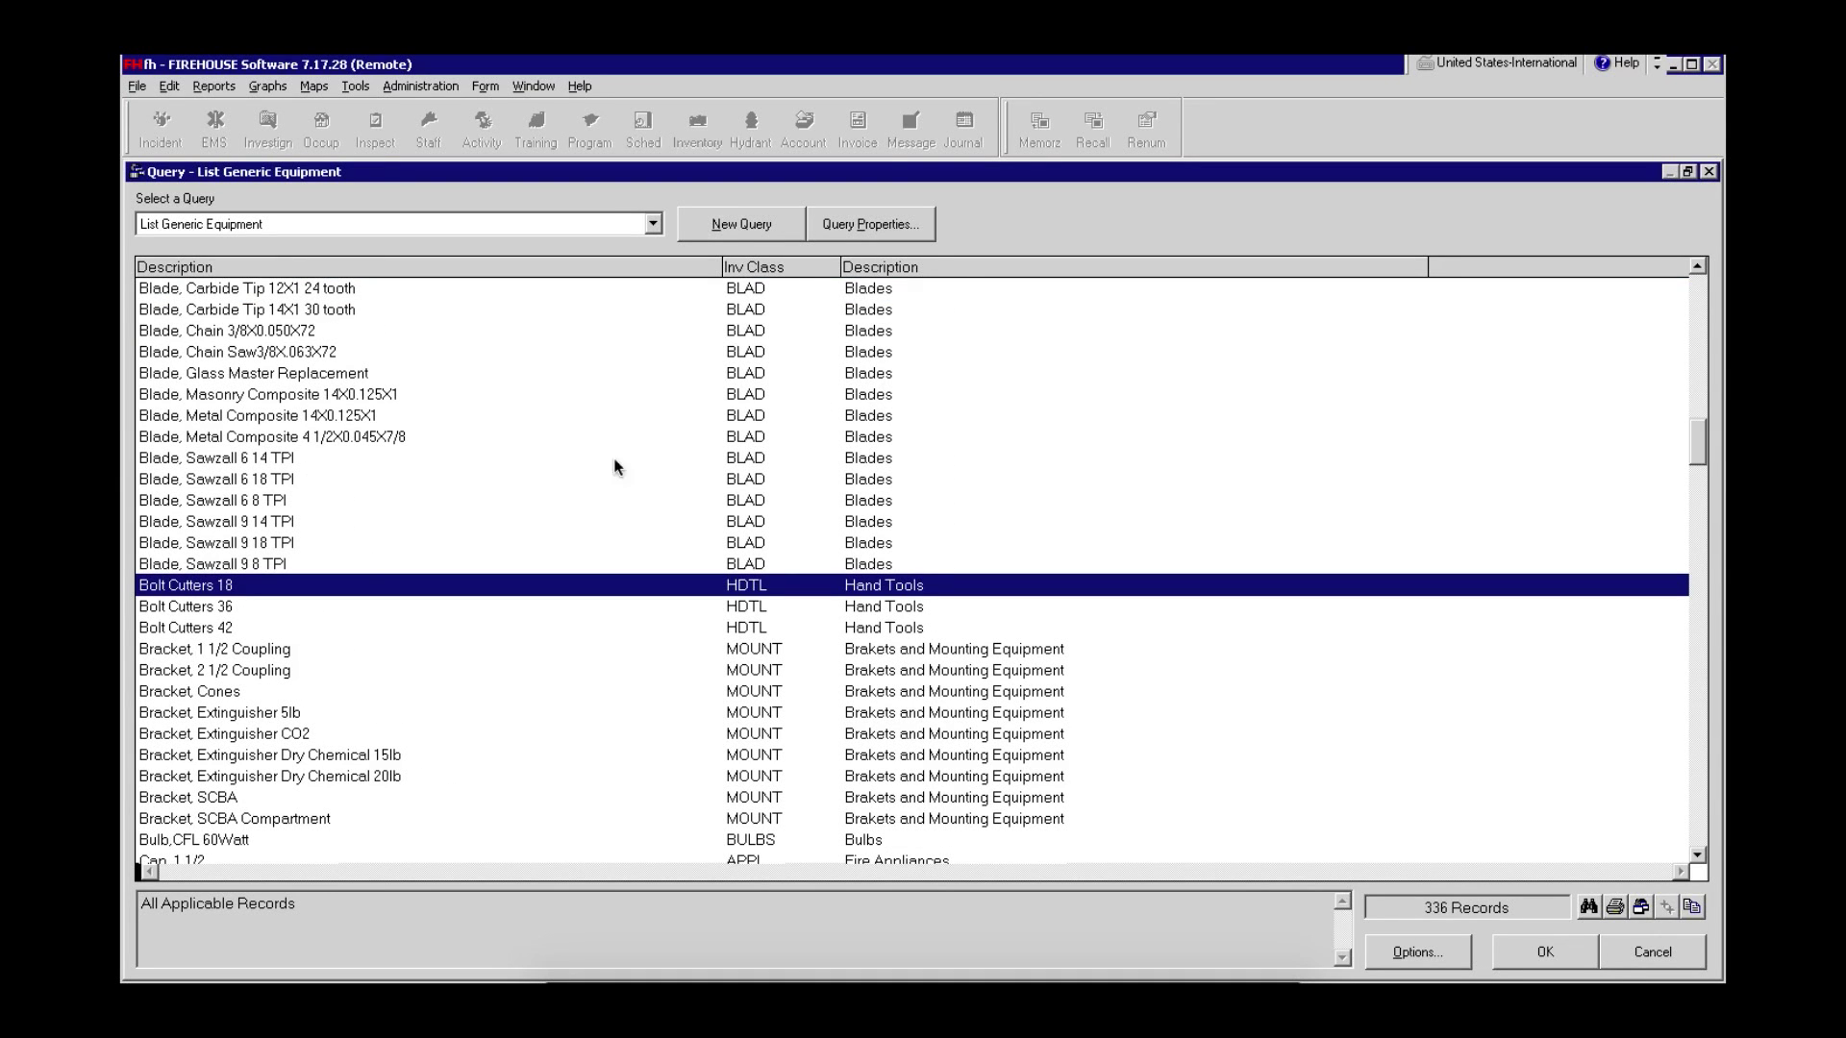
double_click(203, 587)
left_click(760, 456)
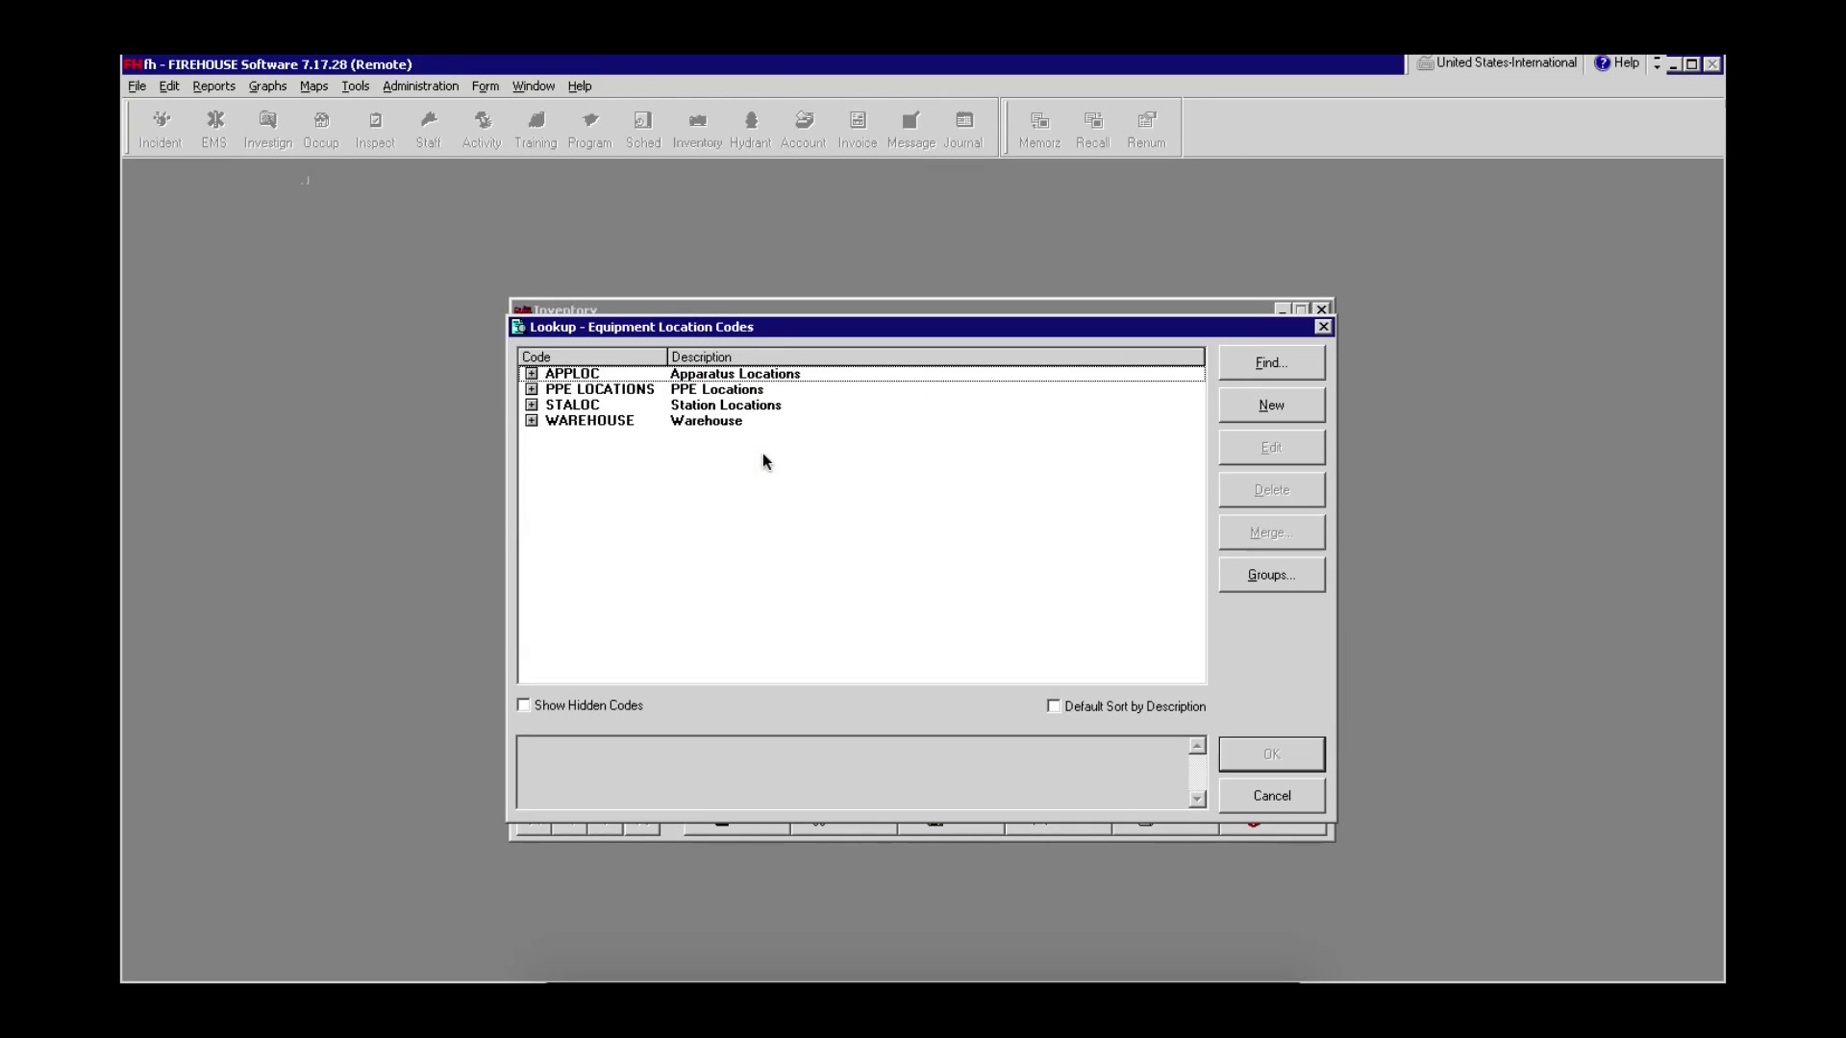
left_click(531, 373)
left_click(731, 459)
double_click(731, 459)
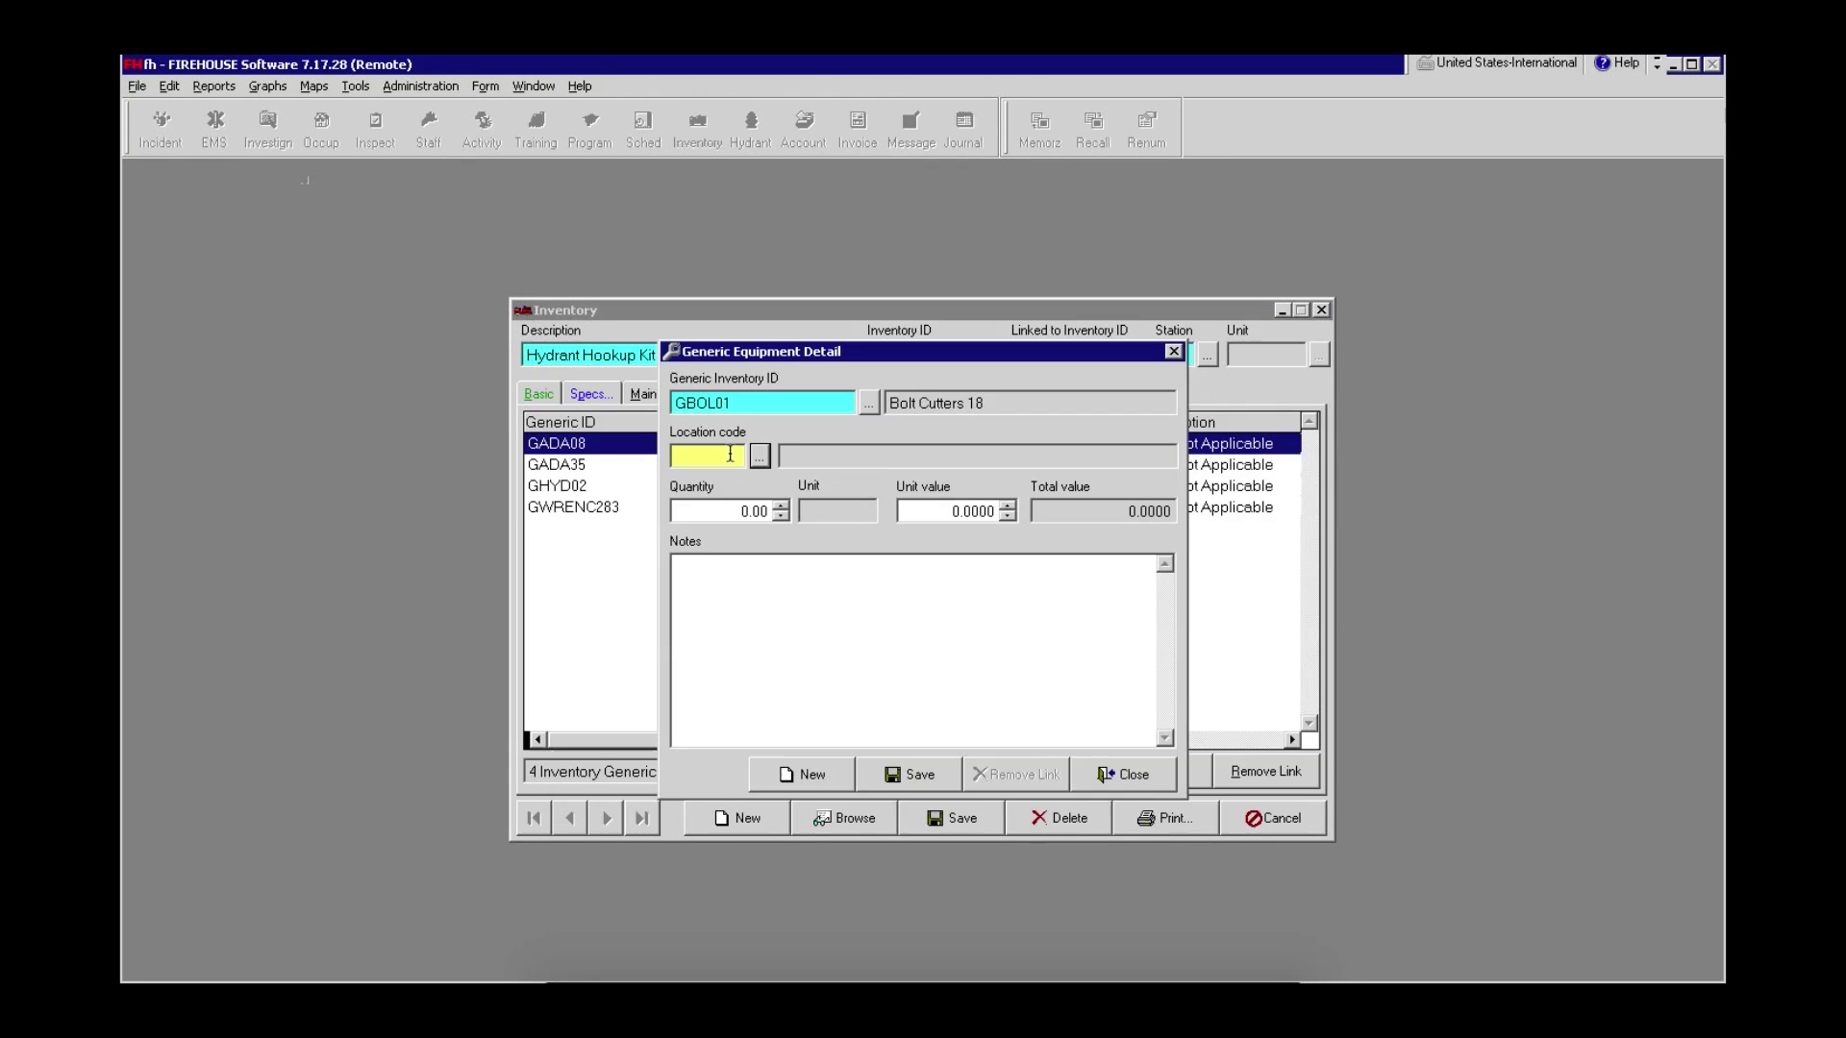
left_click(781, 506)
left_click(913, 776)
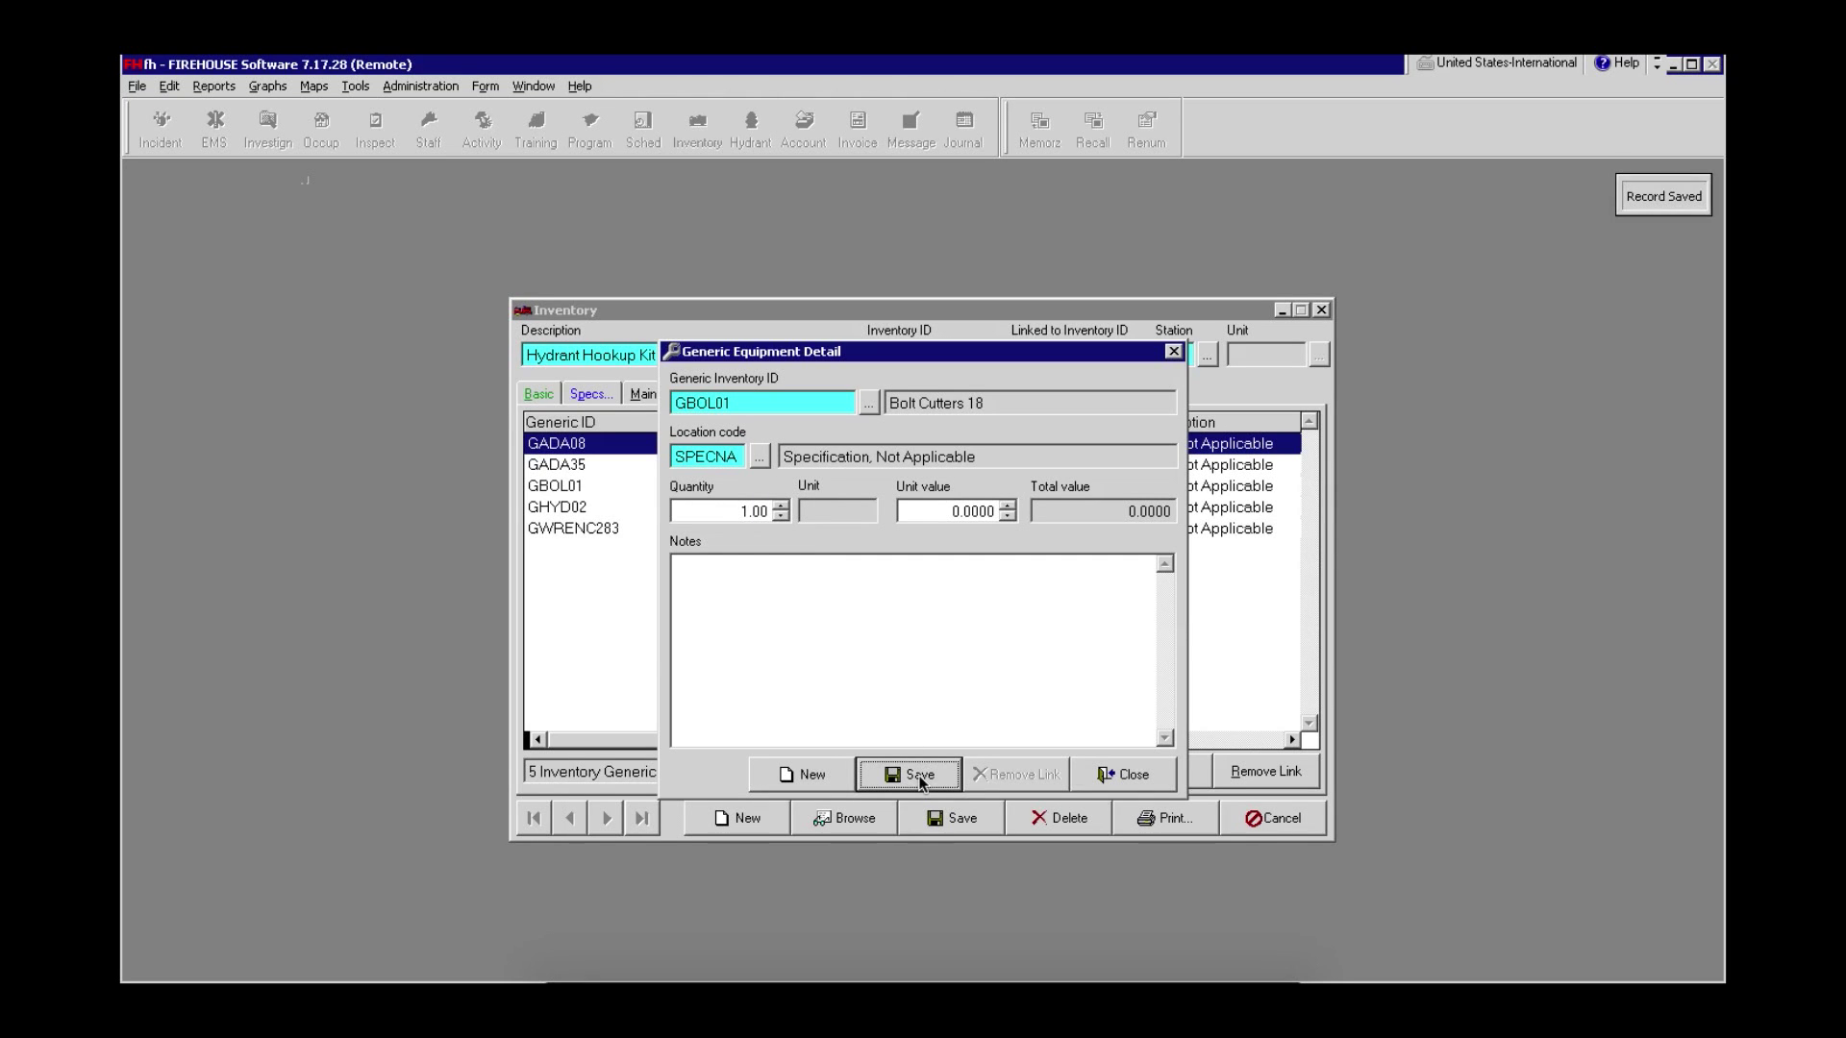
- Finish adding generic equipment, then save and close the Hydrant Hookup Kit record
left_click(1131, 779)
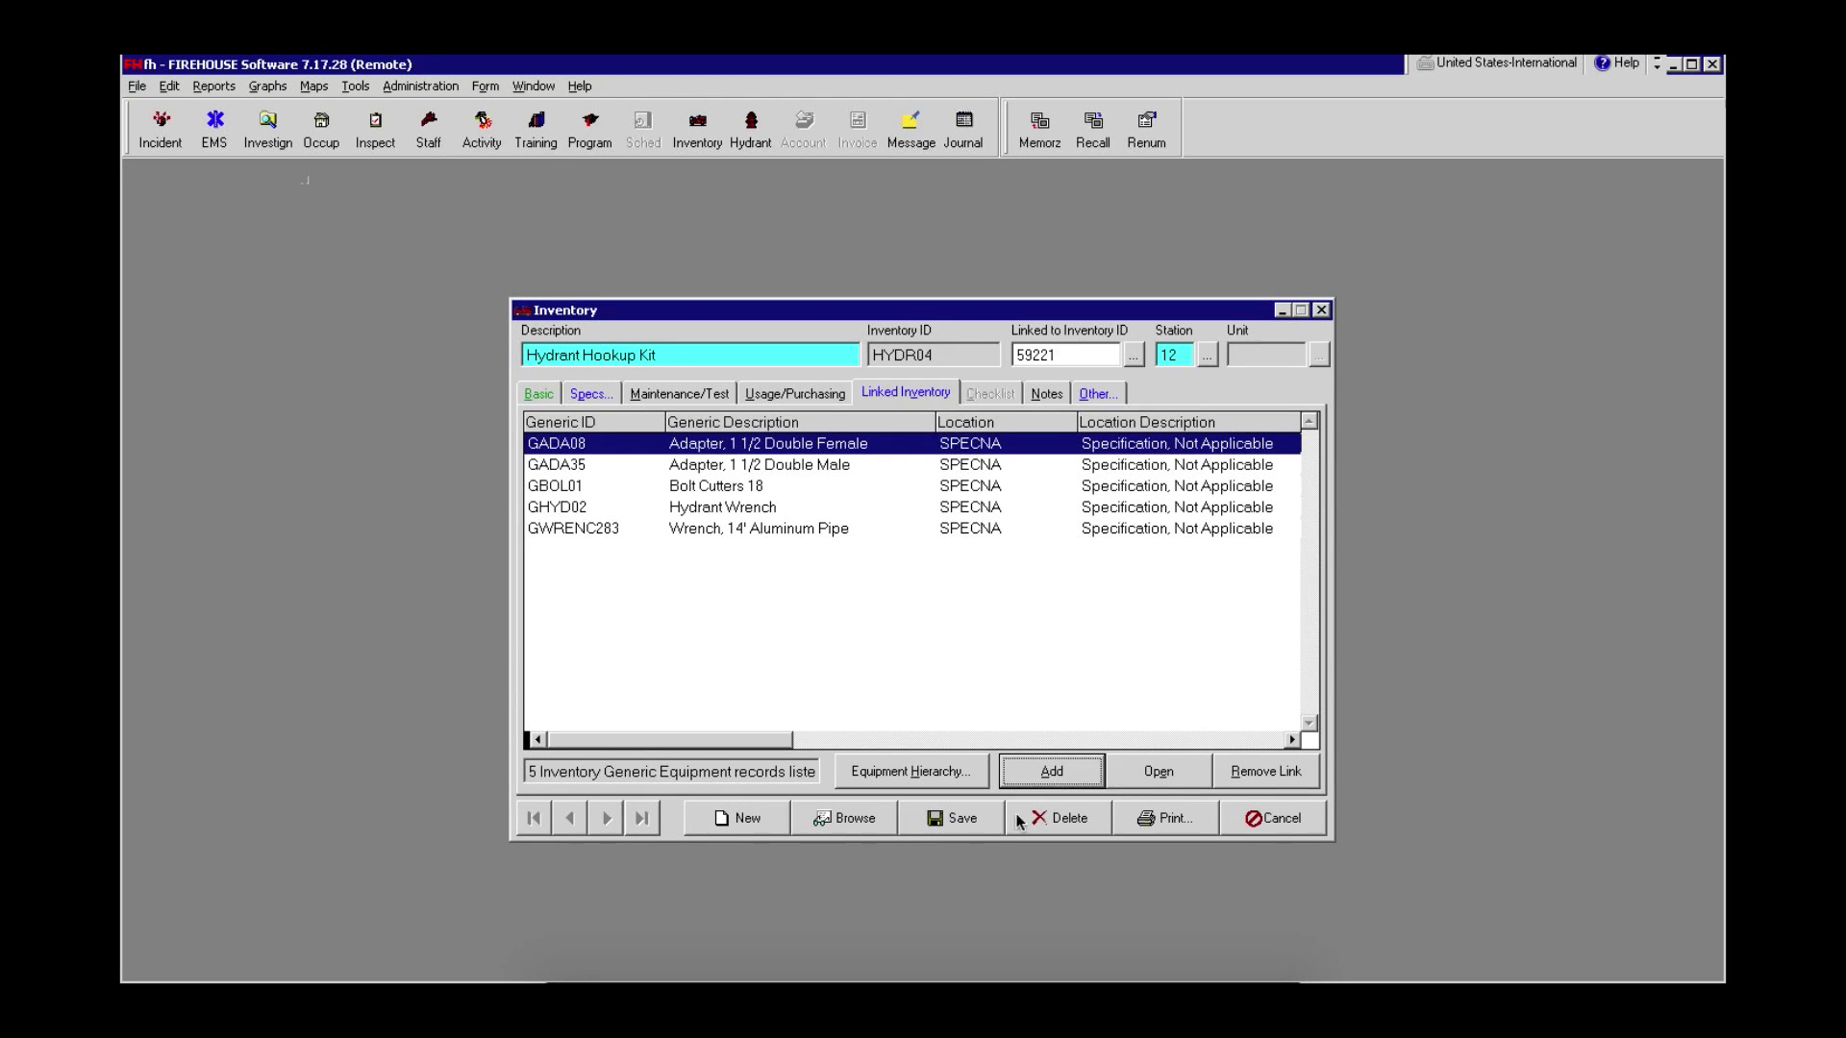
left_click(960, 823)
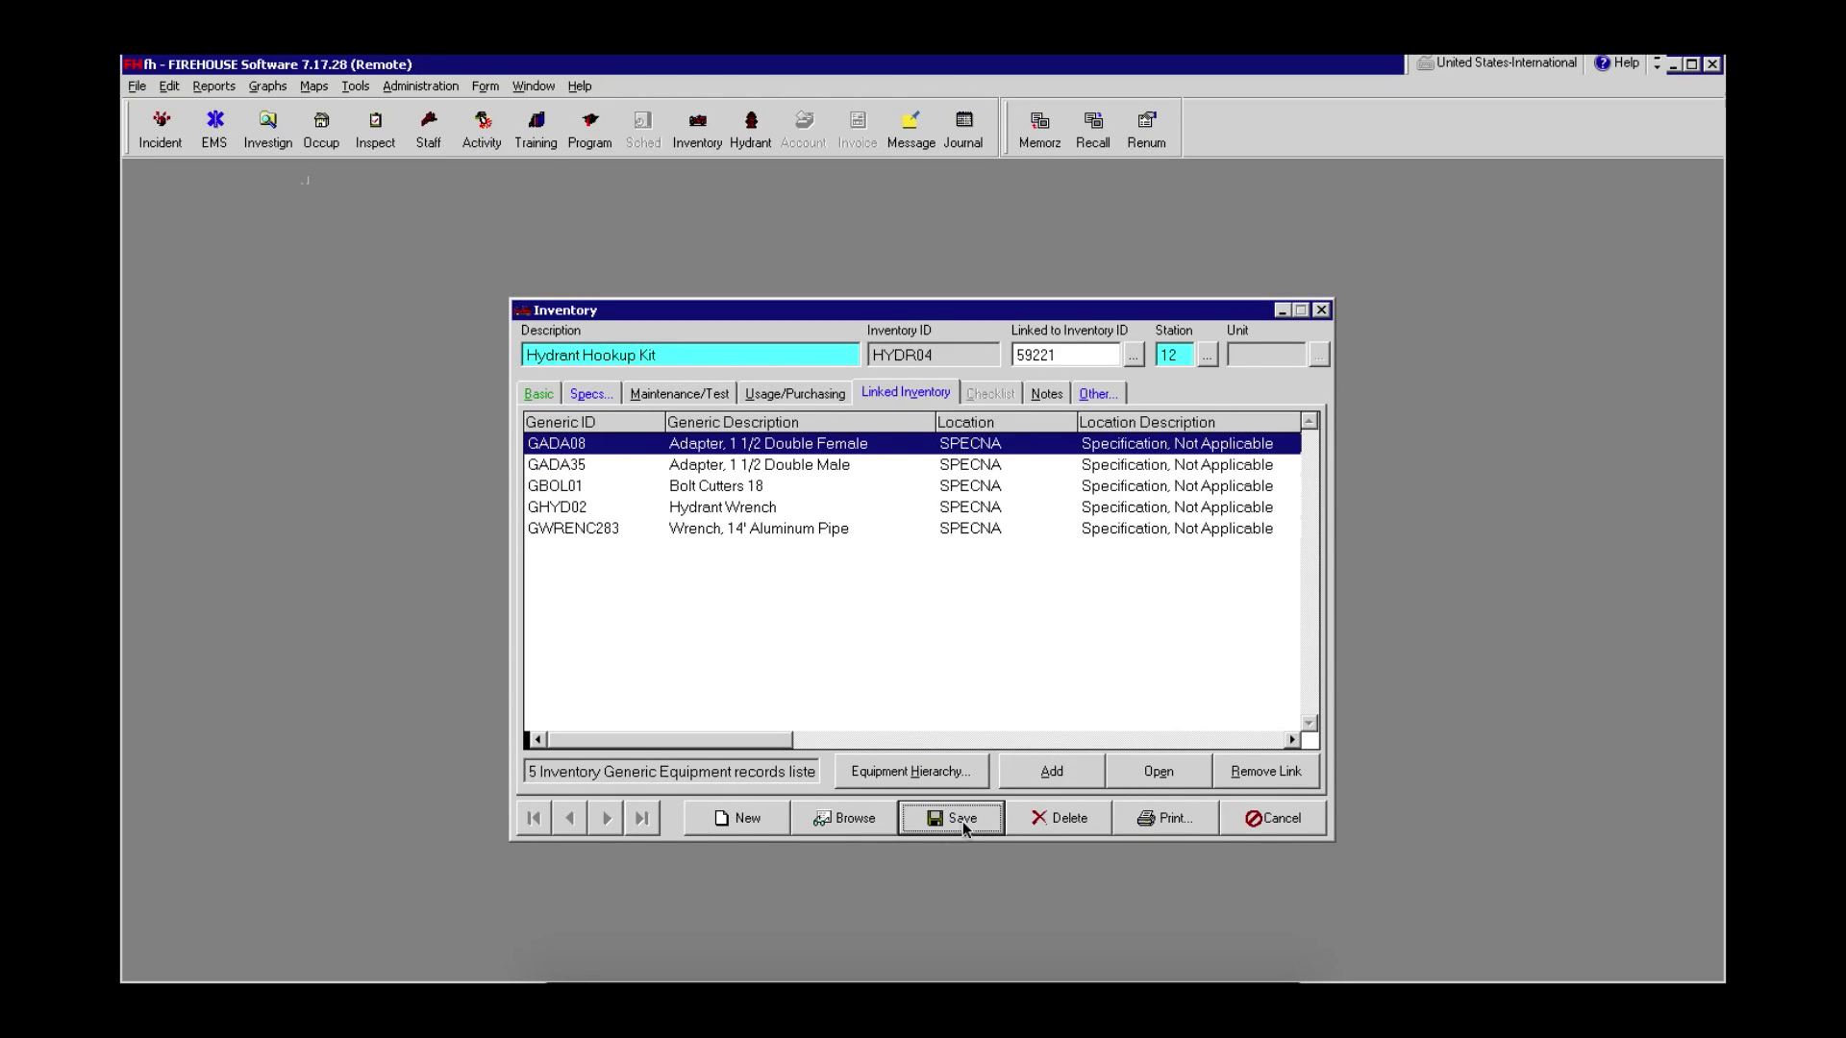
left_click(1289, 825)
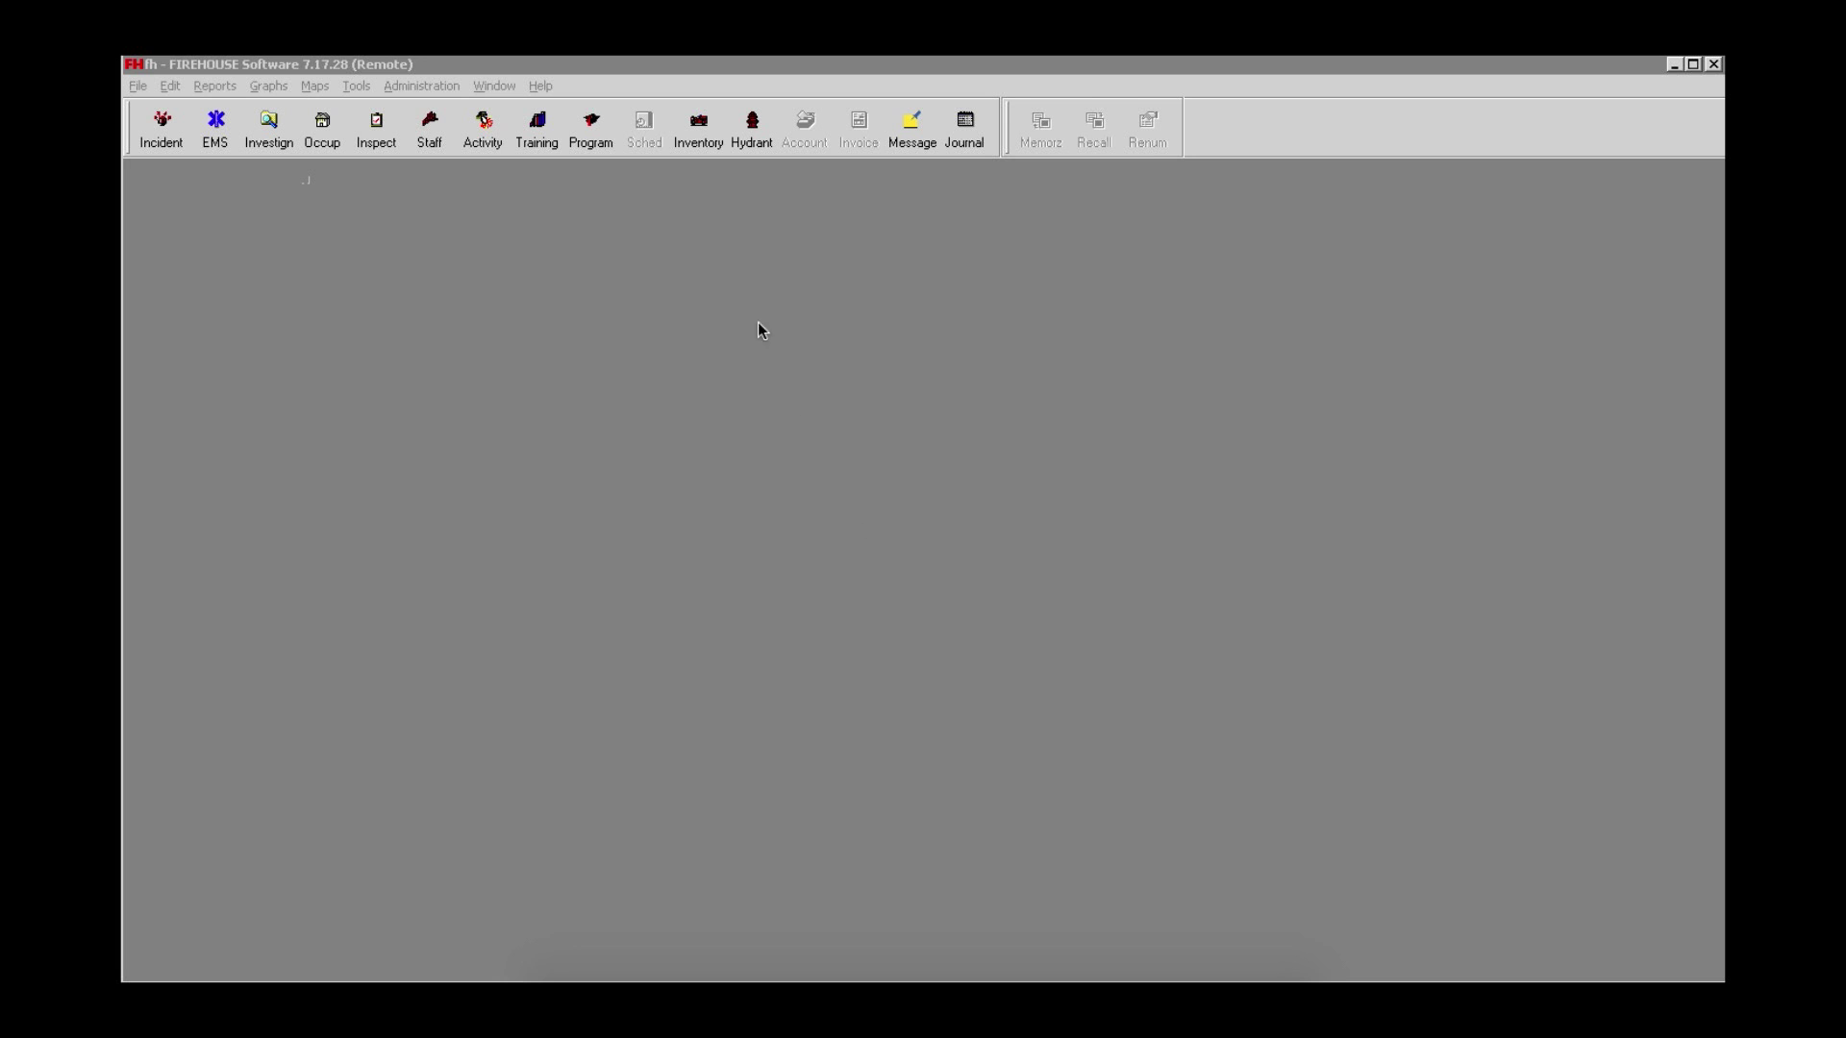
- Open the 2011 E-One HP78 Ladder Truck record from the list of inventory at the station
left_click(698, 123)
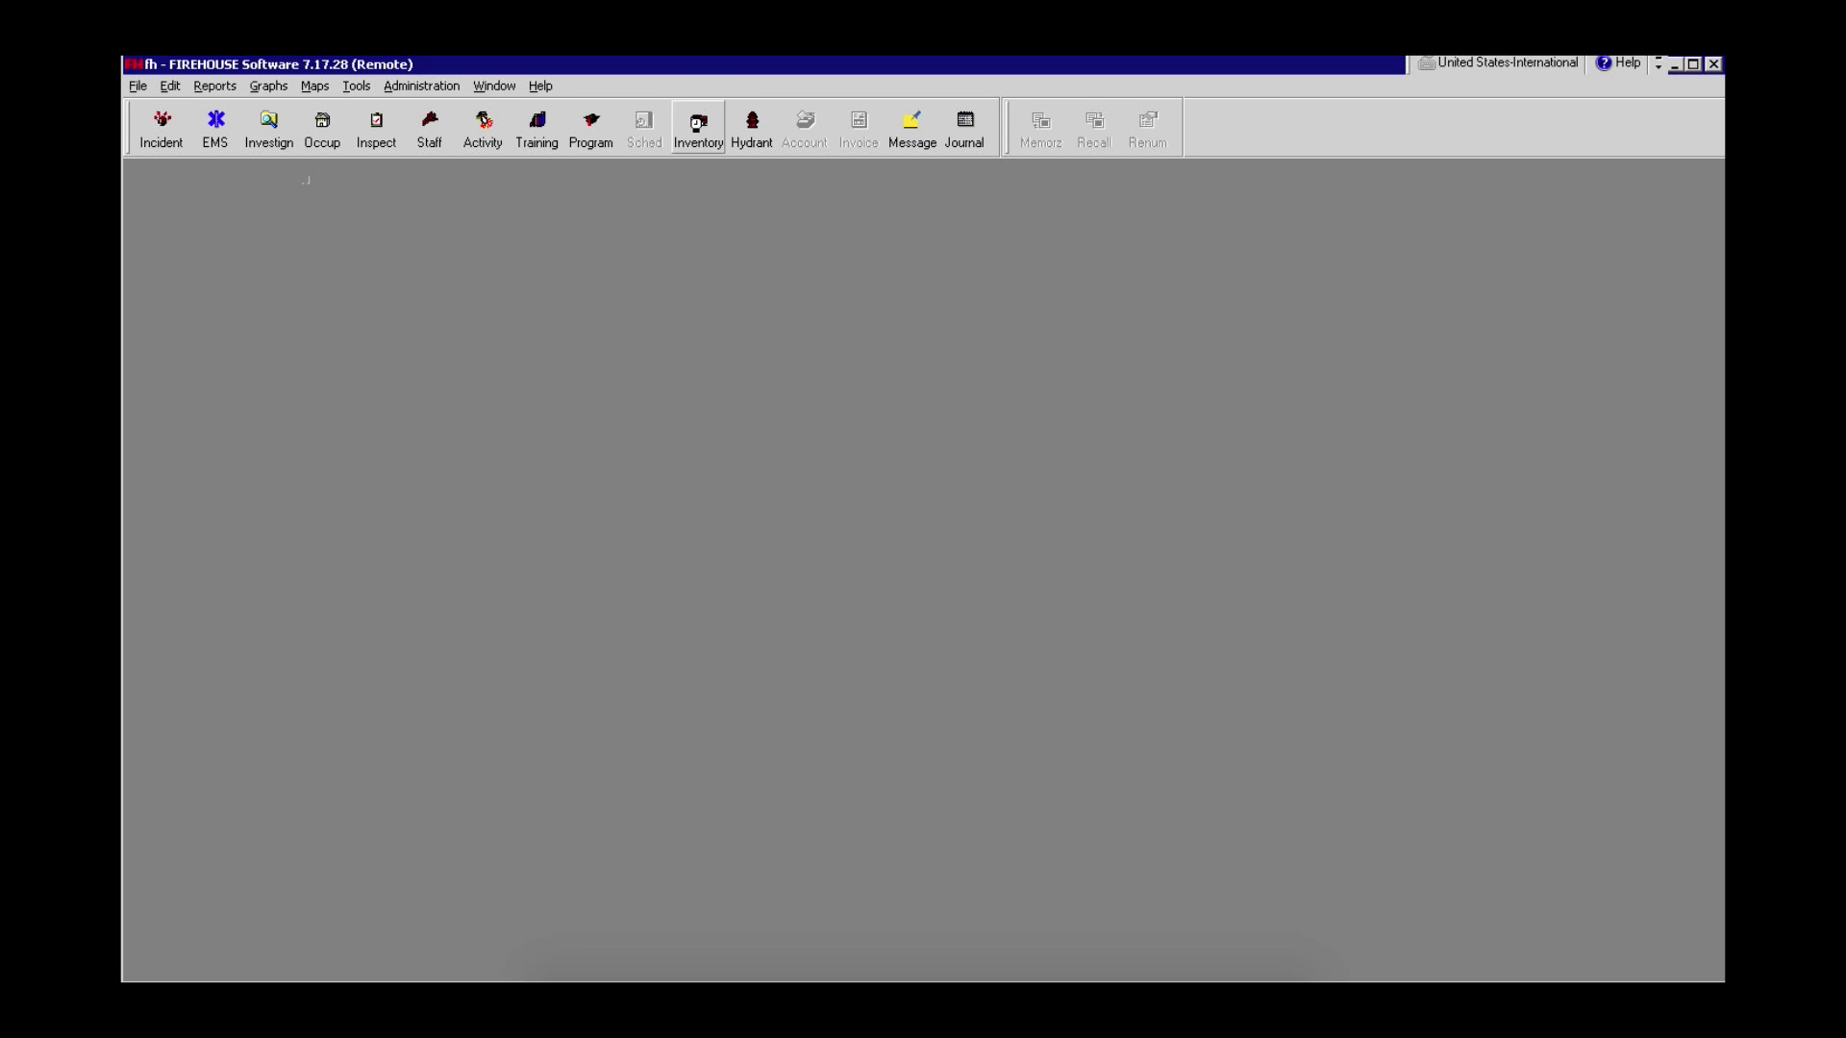
left_click(823, 817)
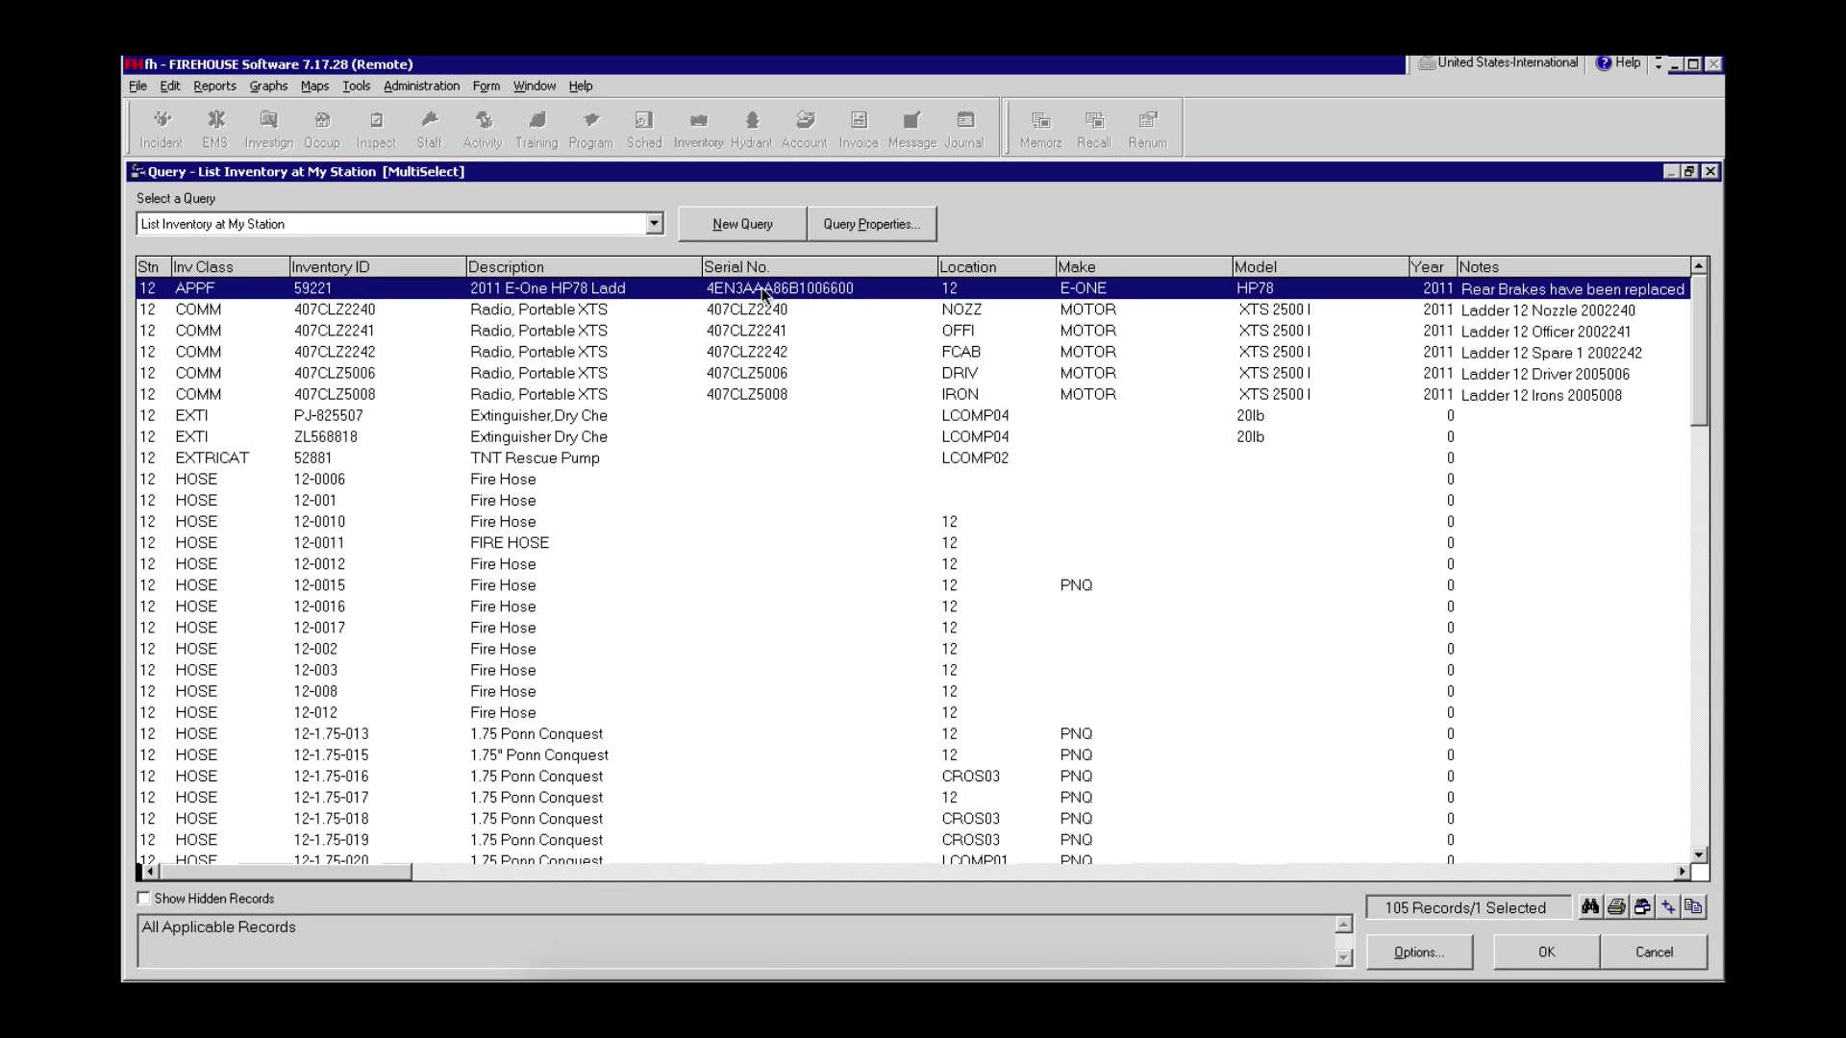
double_click(762, 287)
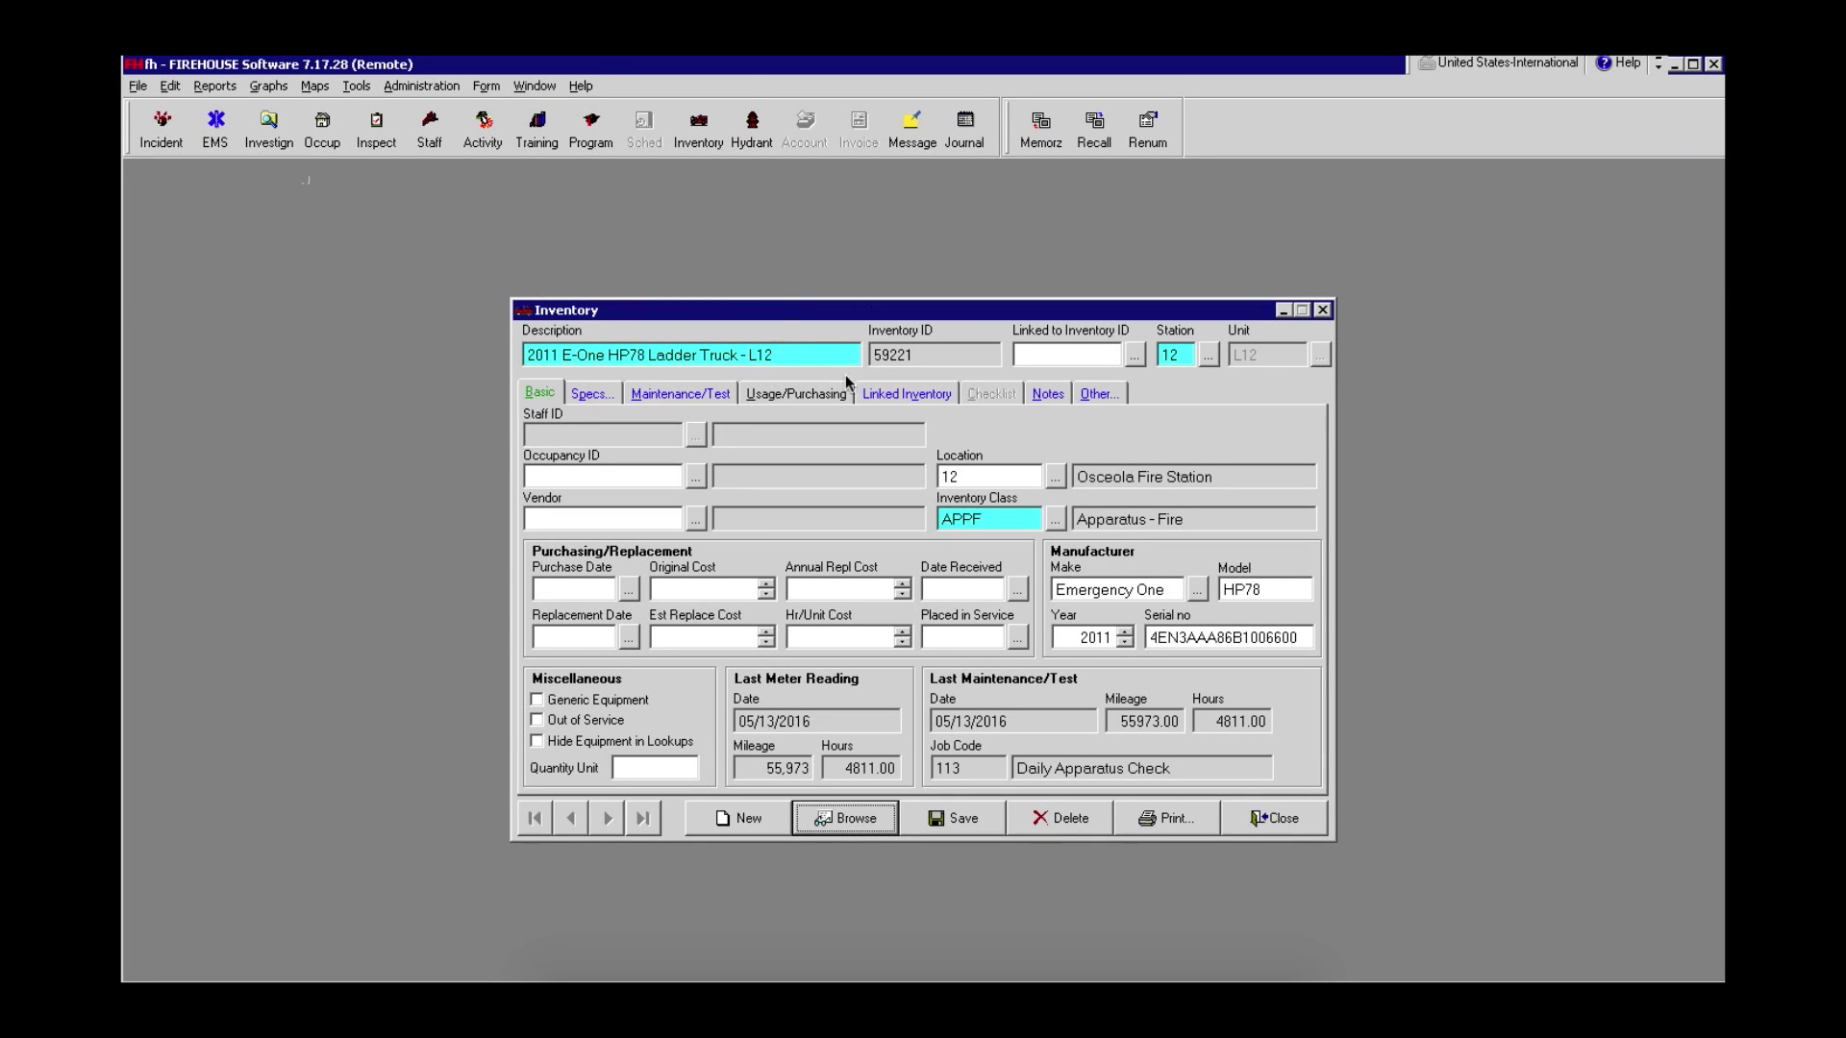
- Display the equipment hierarchy of the ladder truck's linked inventory and move its window clear of the record
left_click(909, 392)
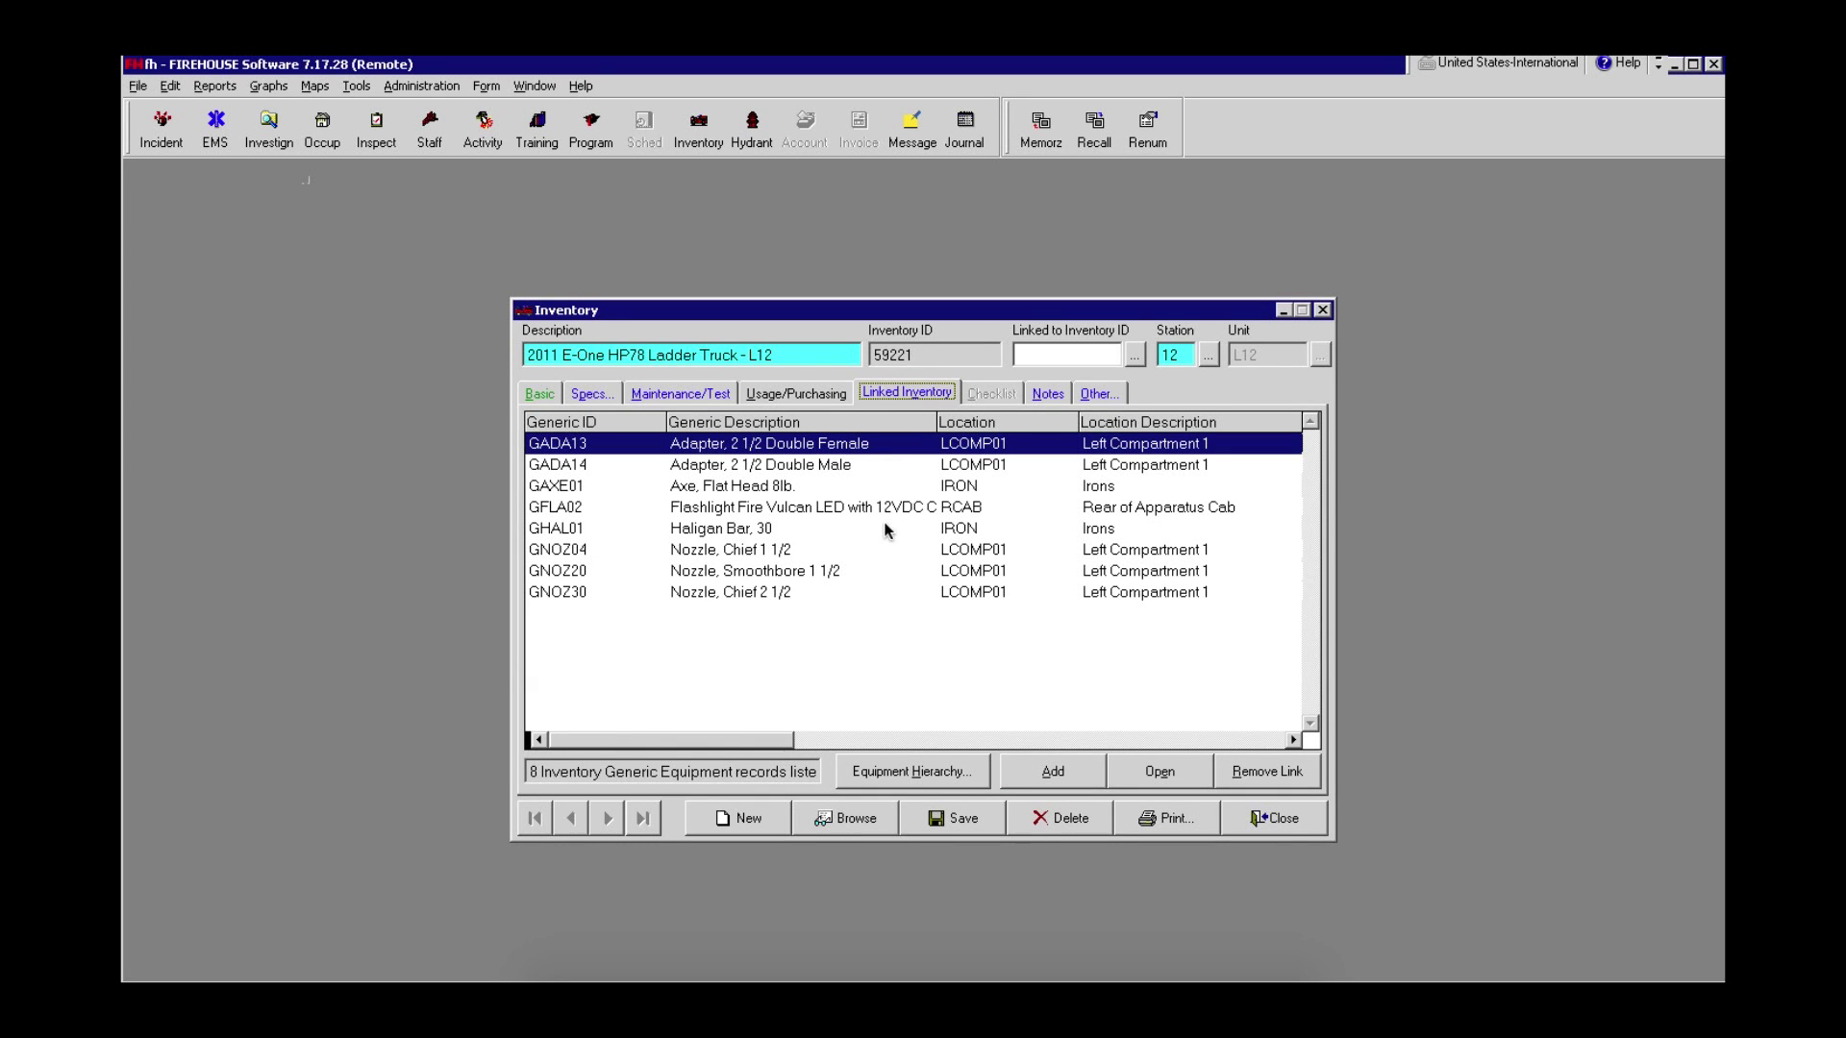
left_click(916, 772)
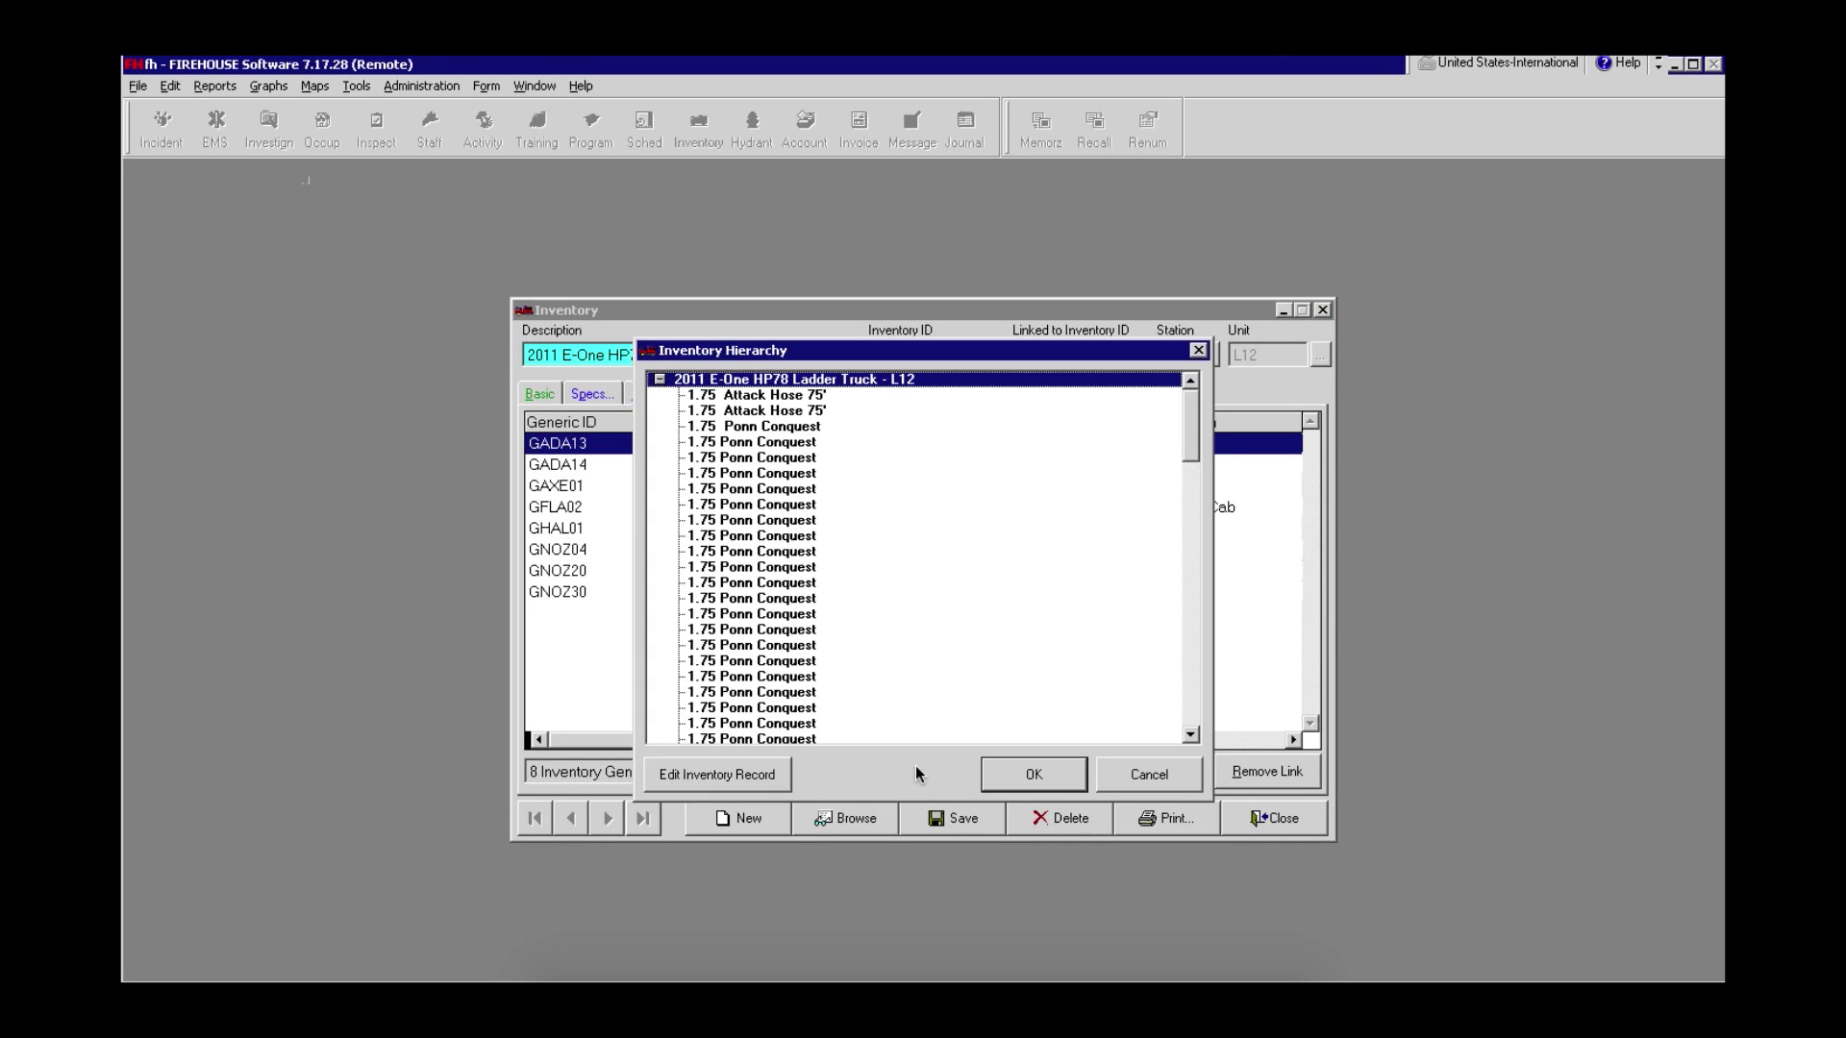
left_click_drag(875, 350, 783, 183)
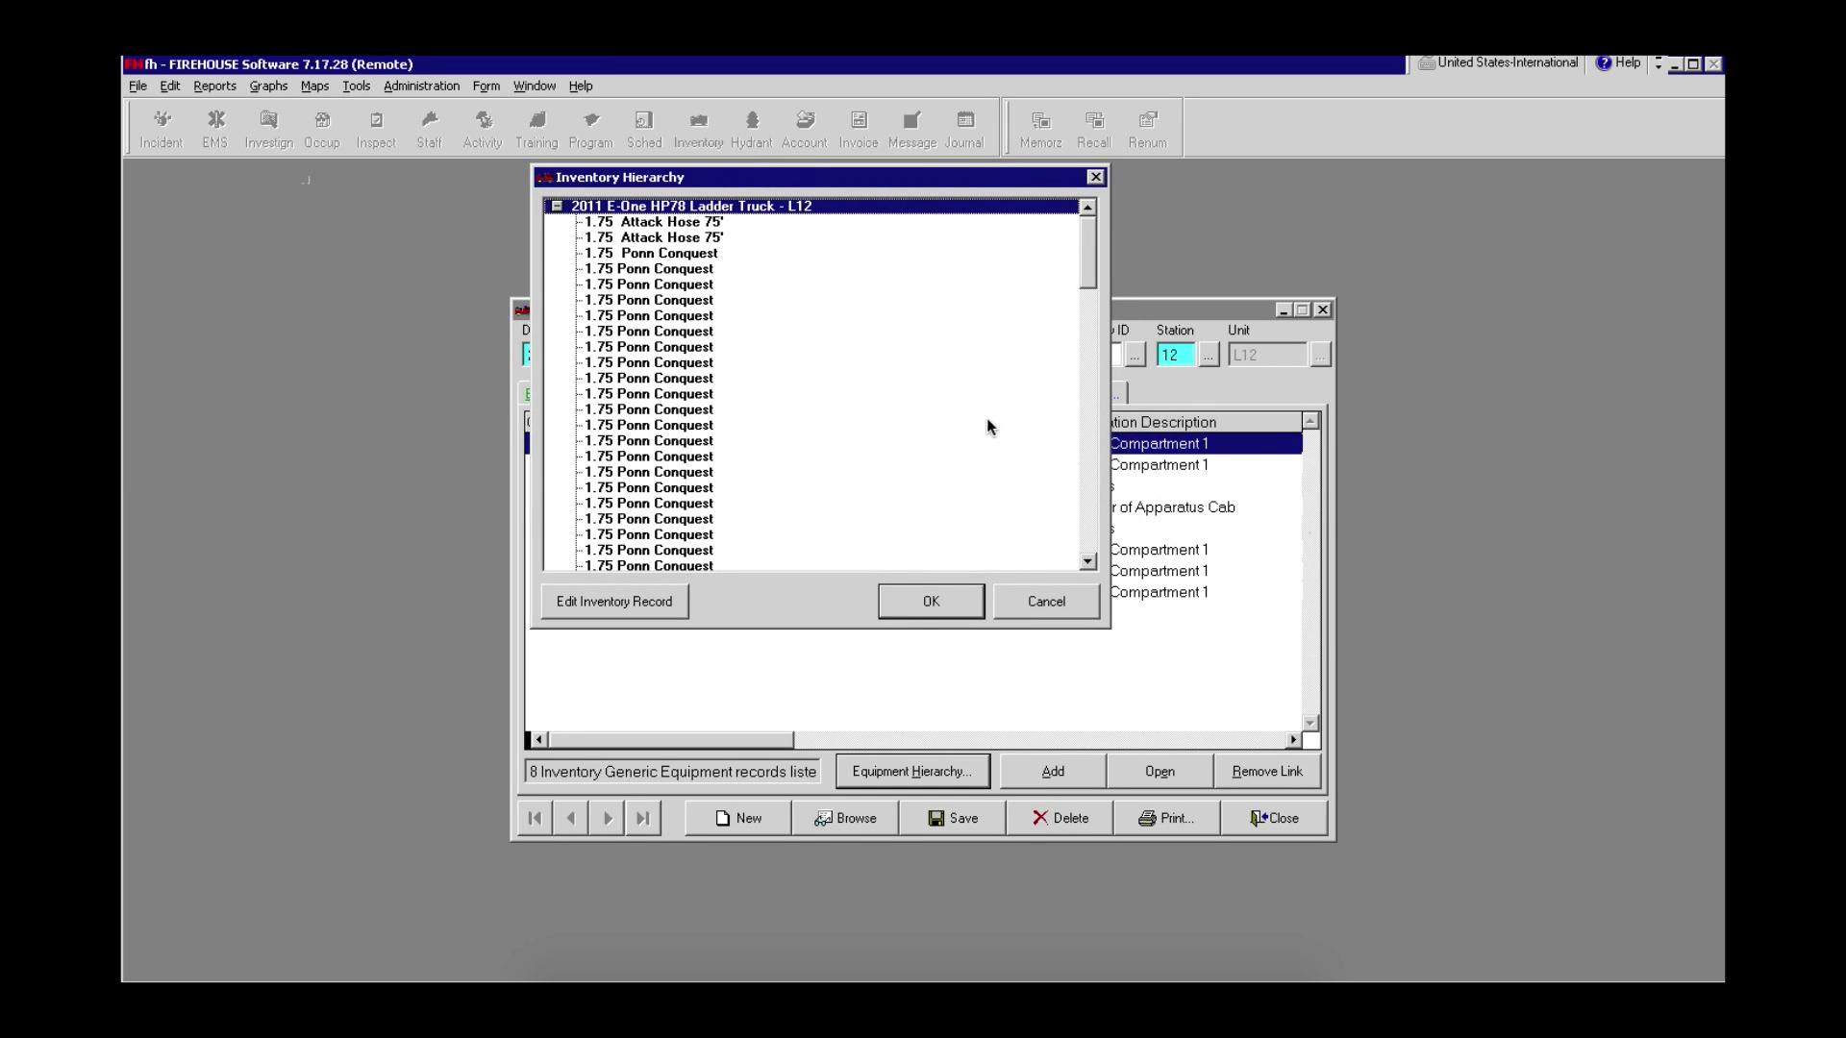
- Find the adapters and air packs in the hierarchy, view the first Air Pack's inventory record and close it
left_click_drag(1086, 269, 1077, 403)
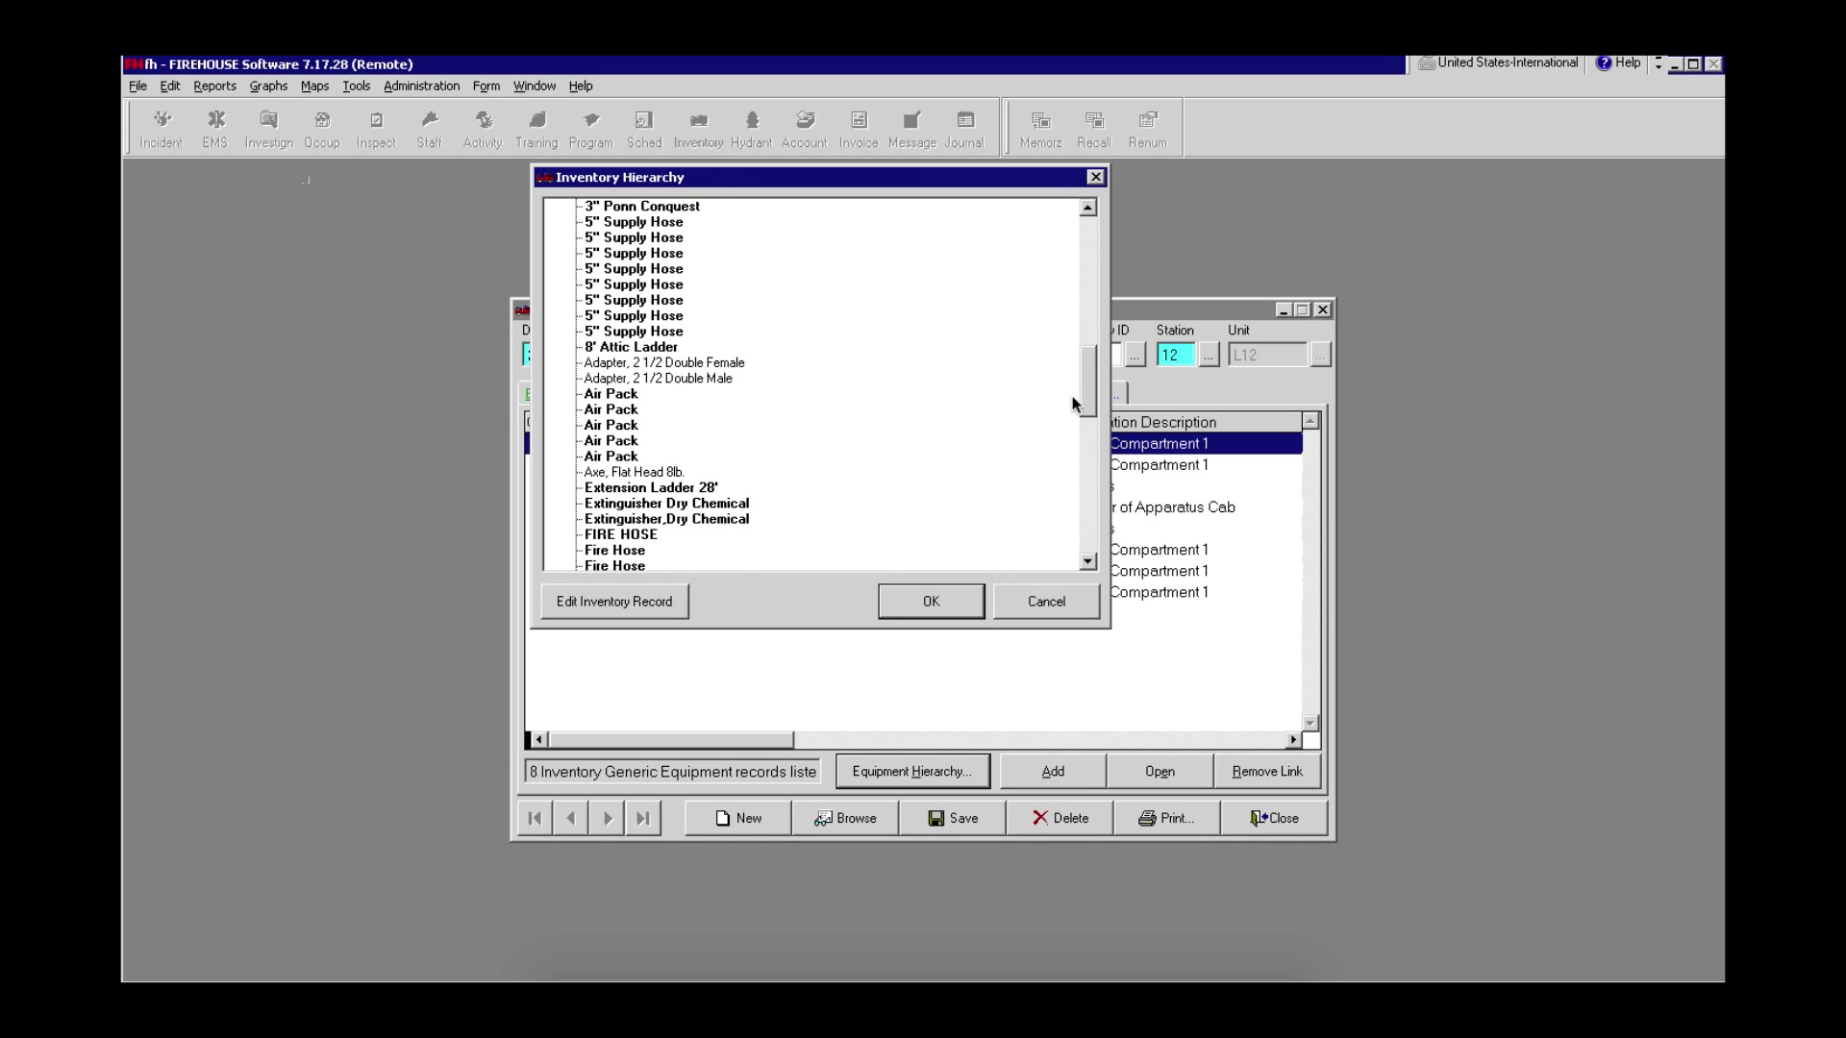
left_click(658, 366)
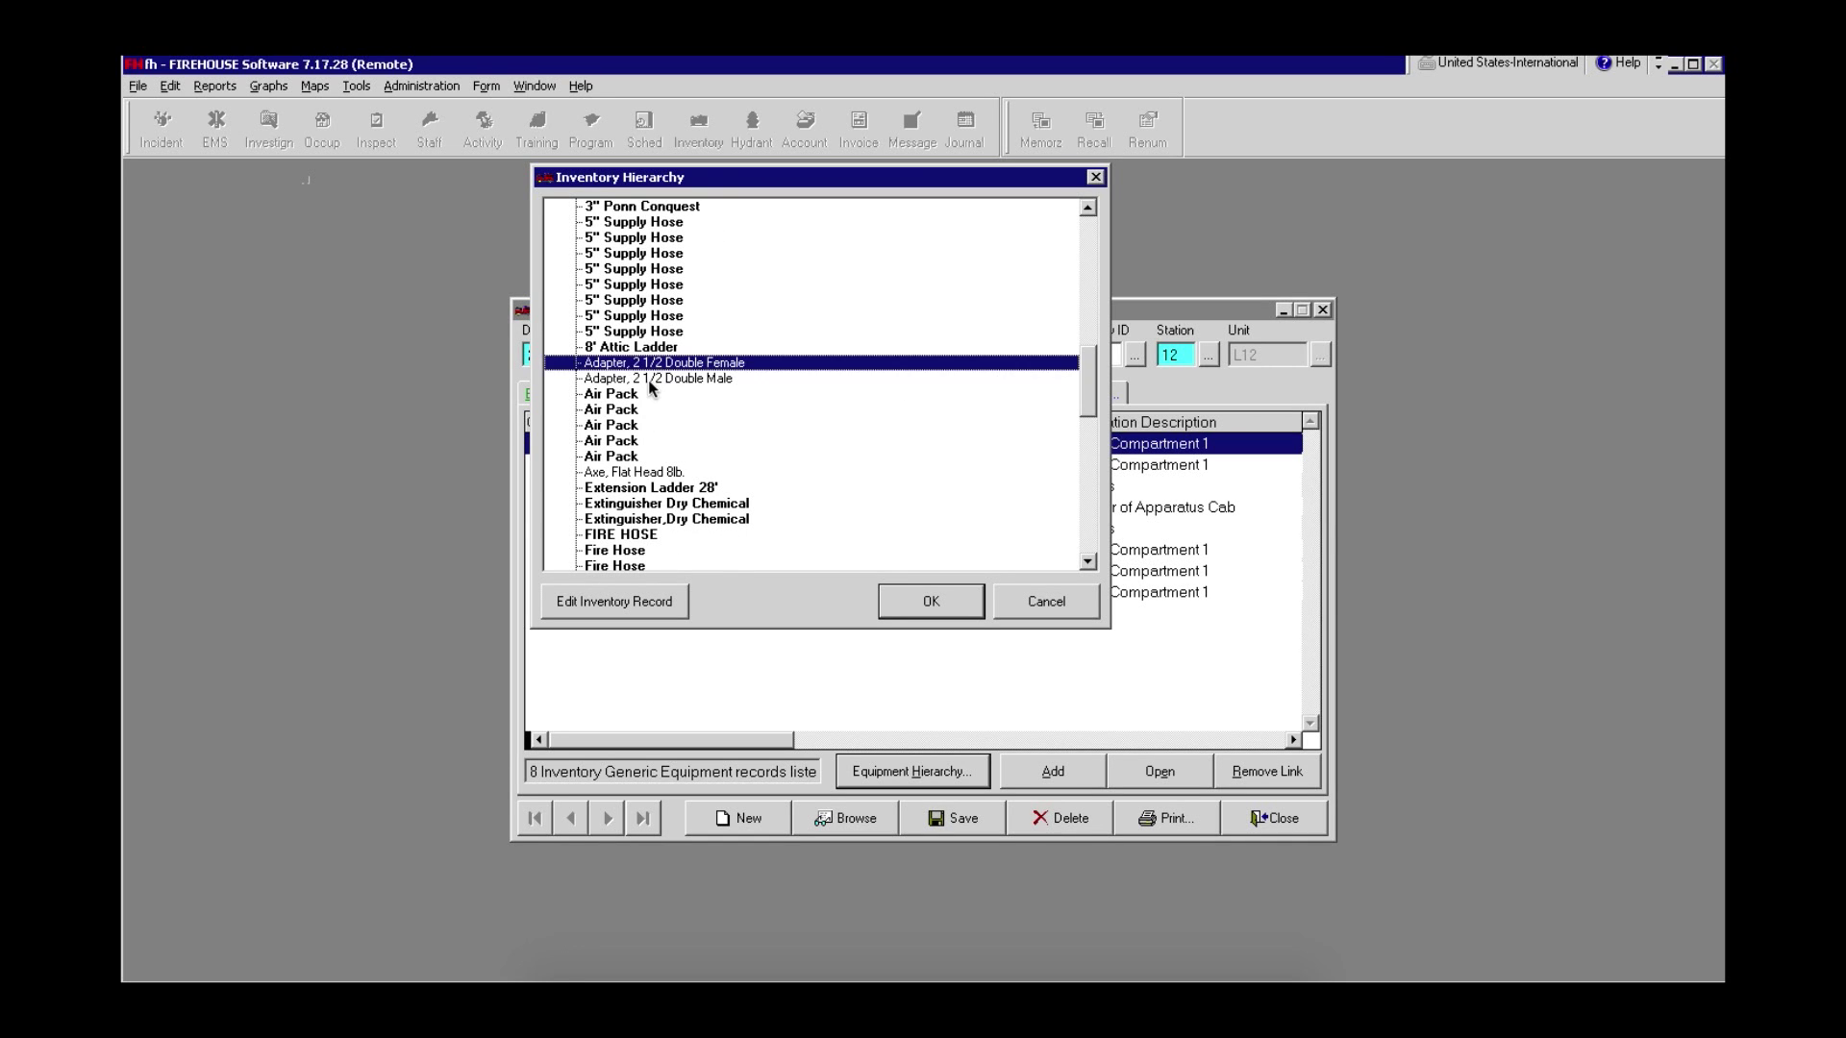
left_click(658, 381)
left_click(597, 396)
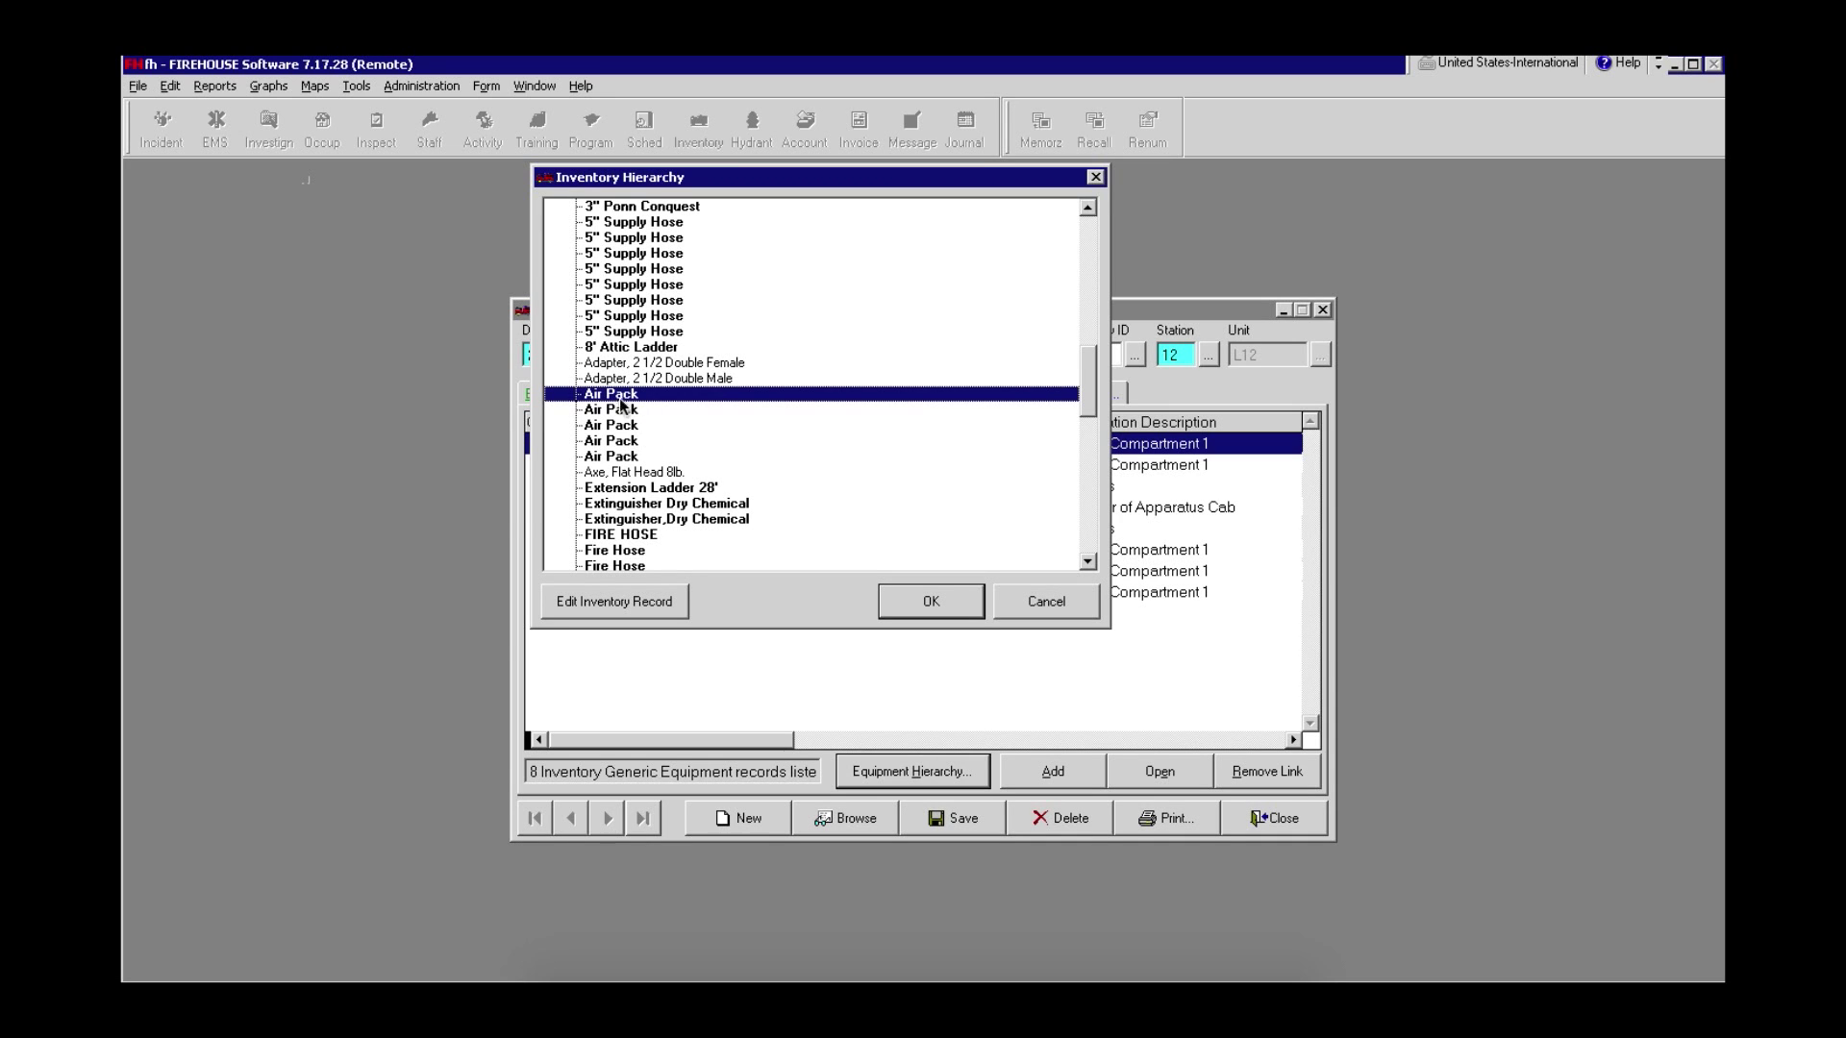
double_click(609, 394)
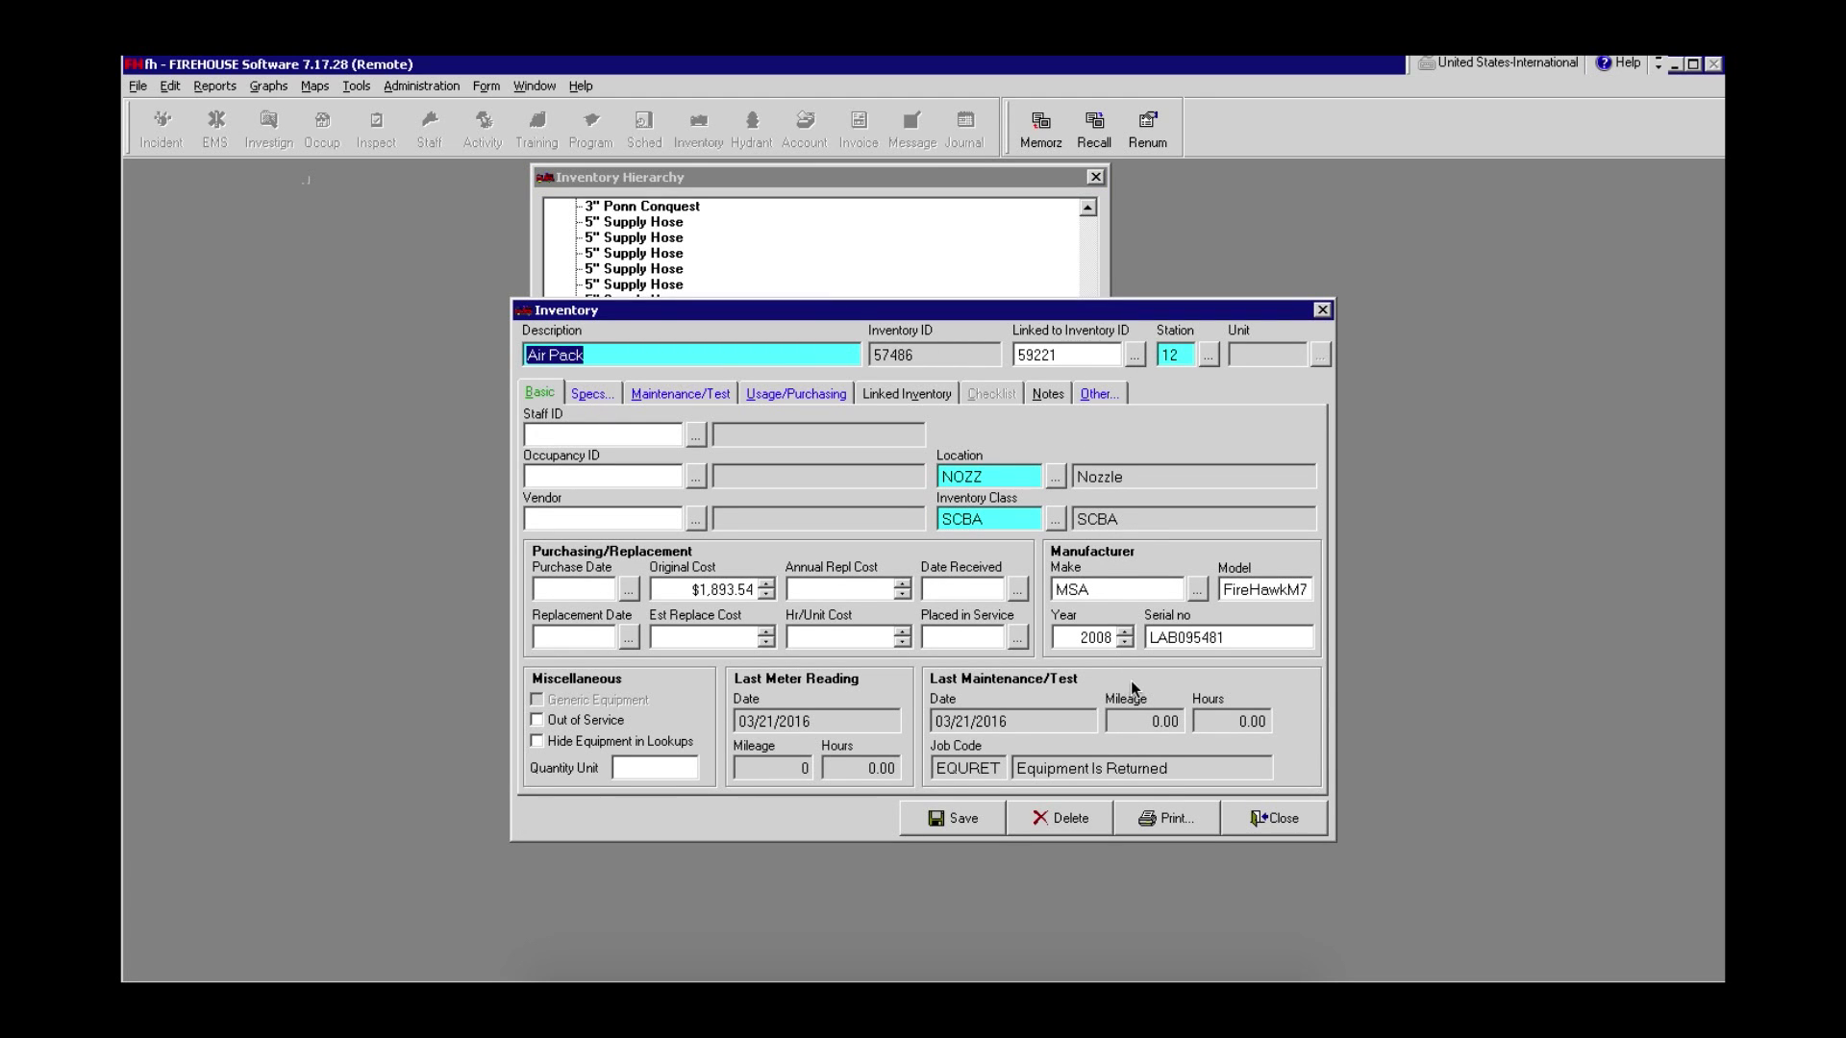
left_click(1288, 823)
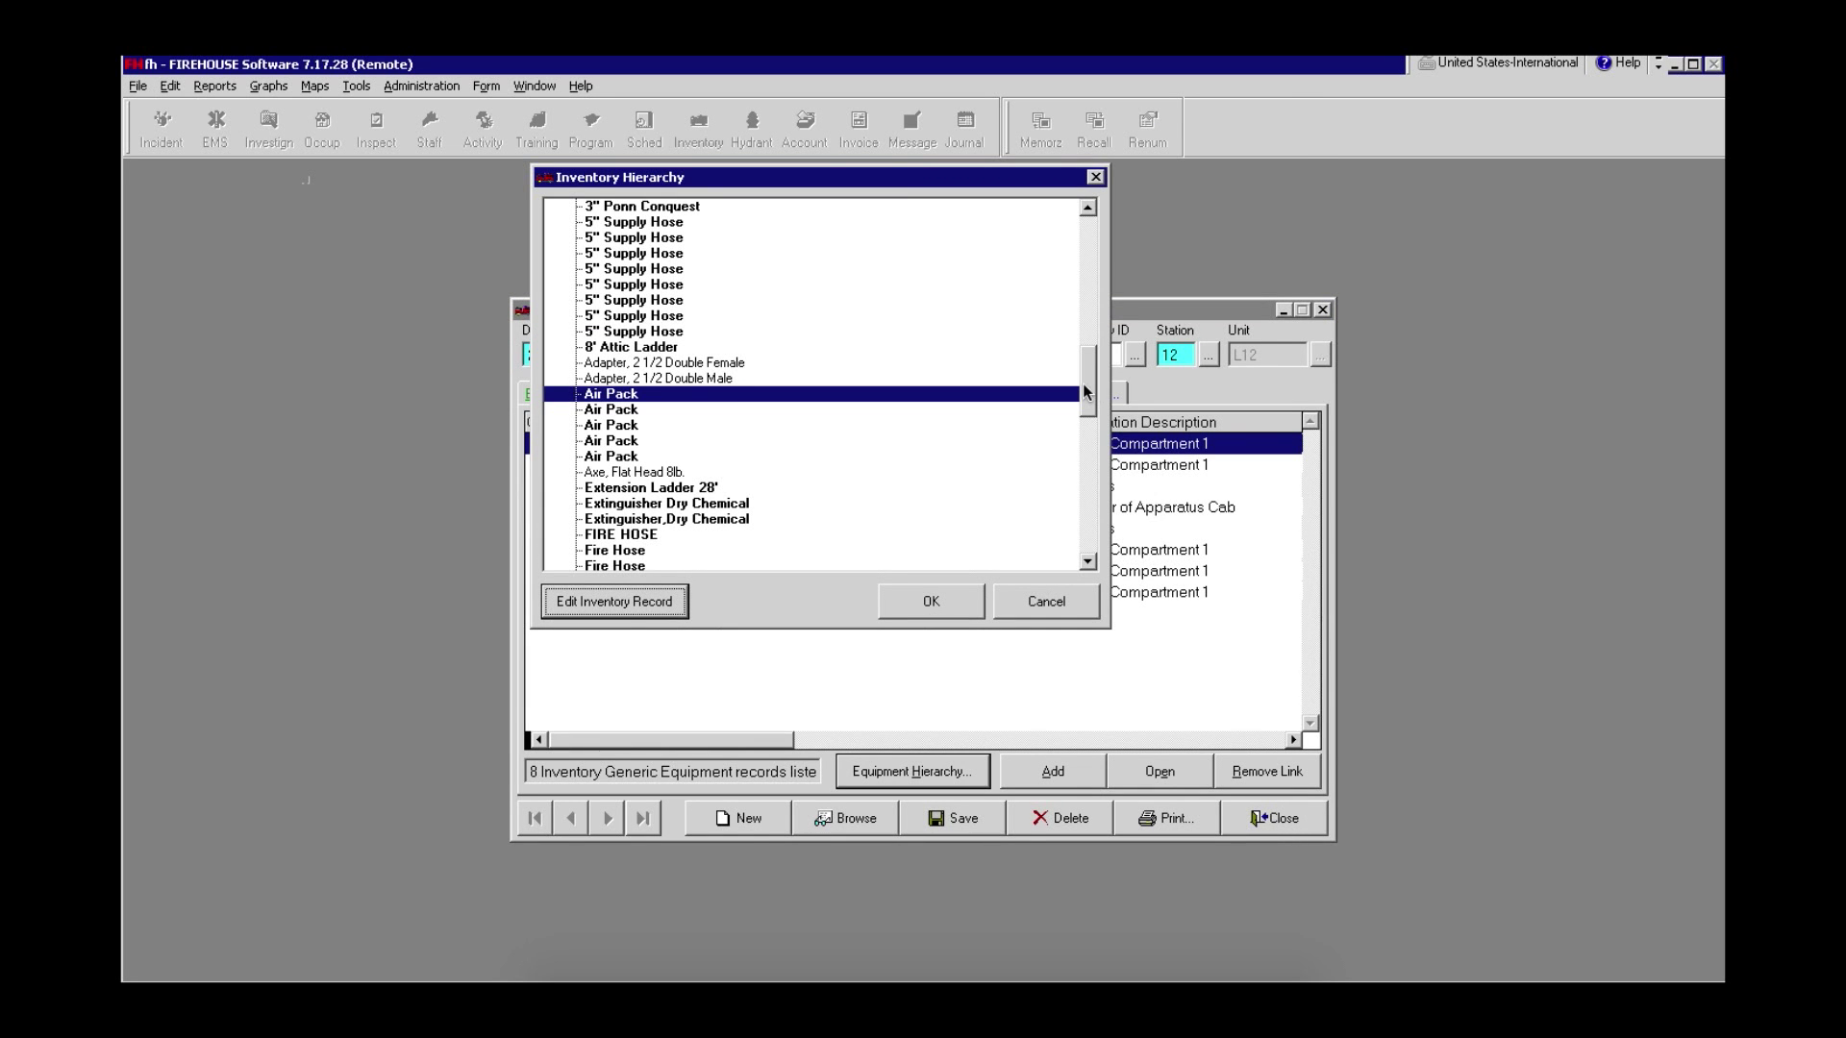
- Examine the generic equipment nested under the Hydrant Hookup Kit in the hierarchy, item by item
left_click_drag(1086, 383, 1080, 524)
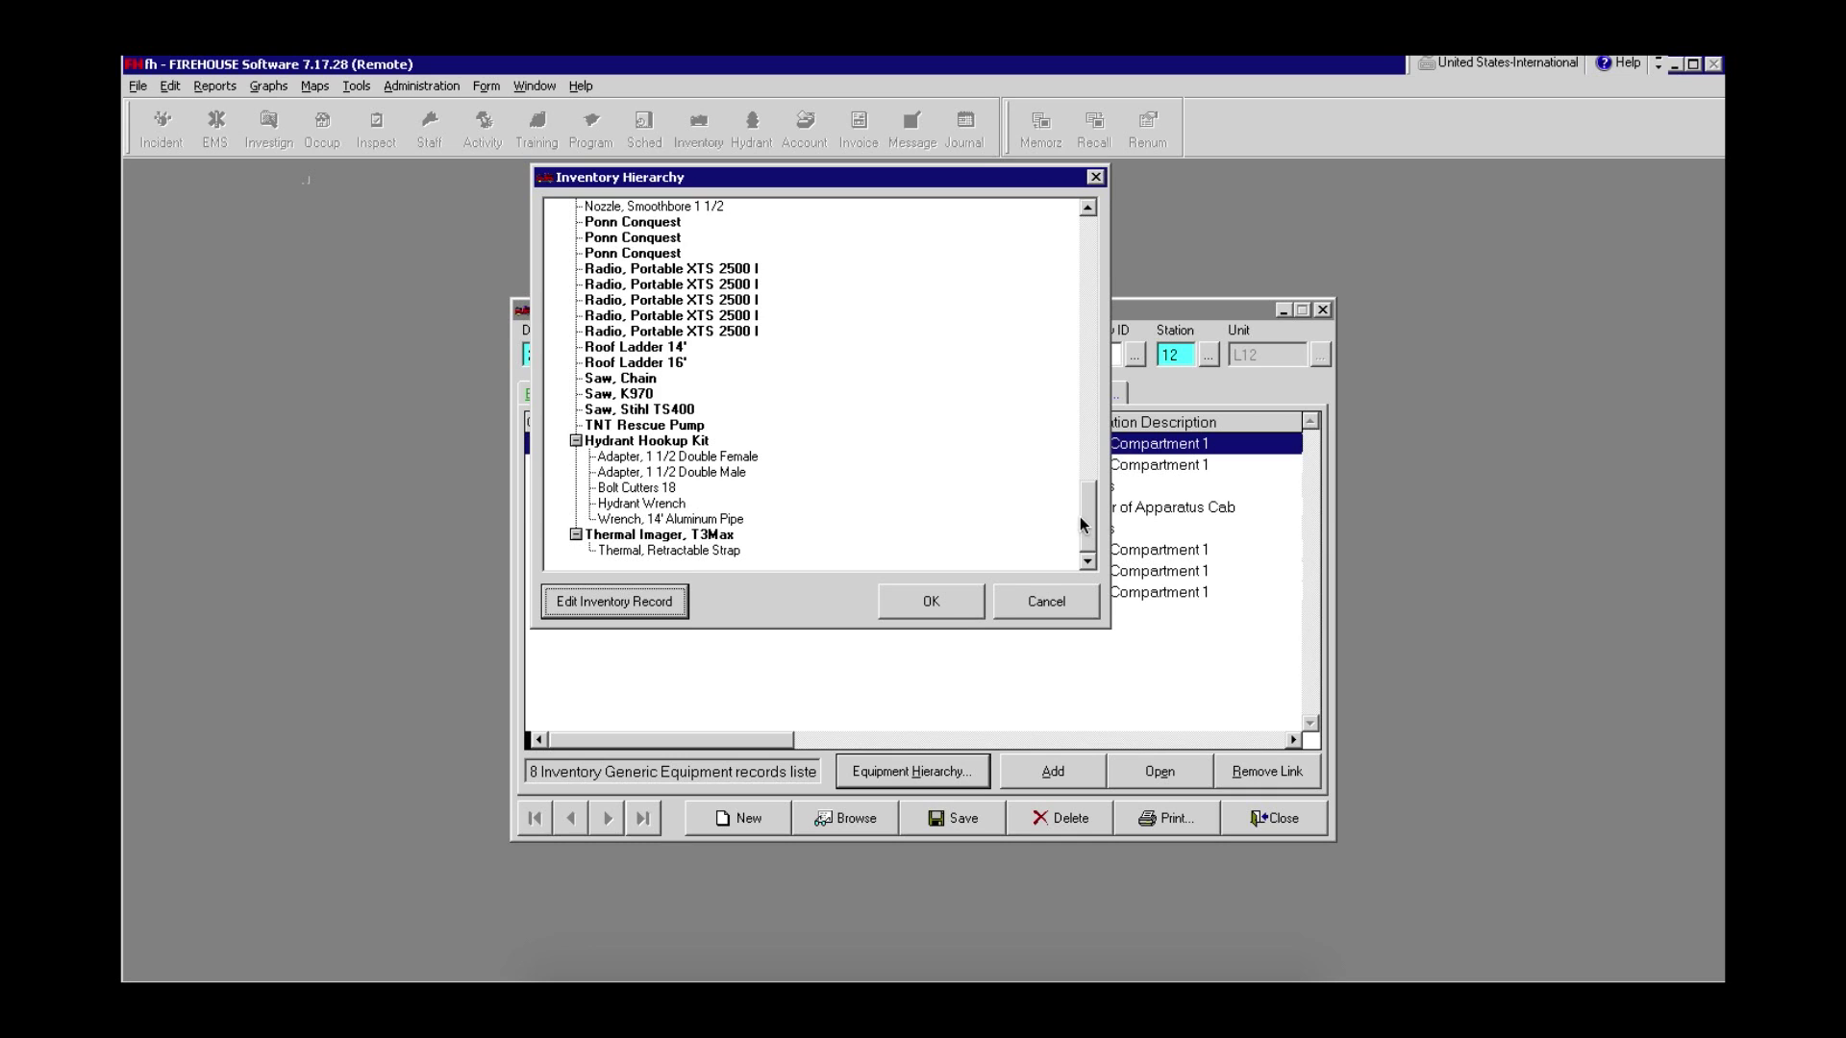
left_click(646, 442)
scroll(648, 442, "up", 1)
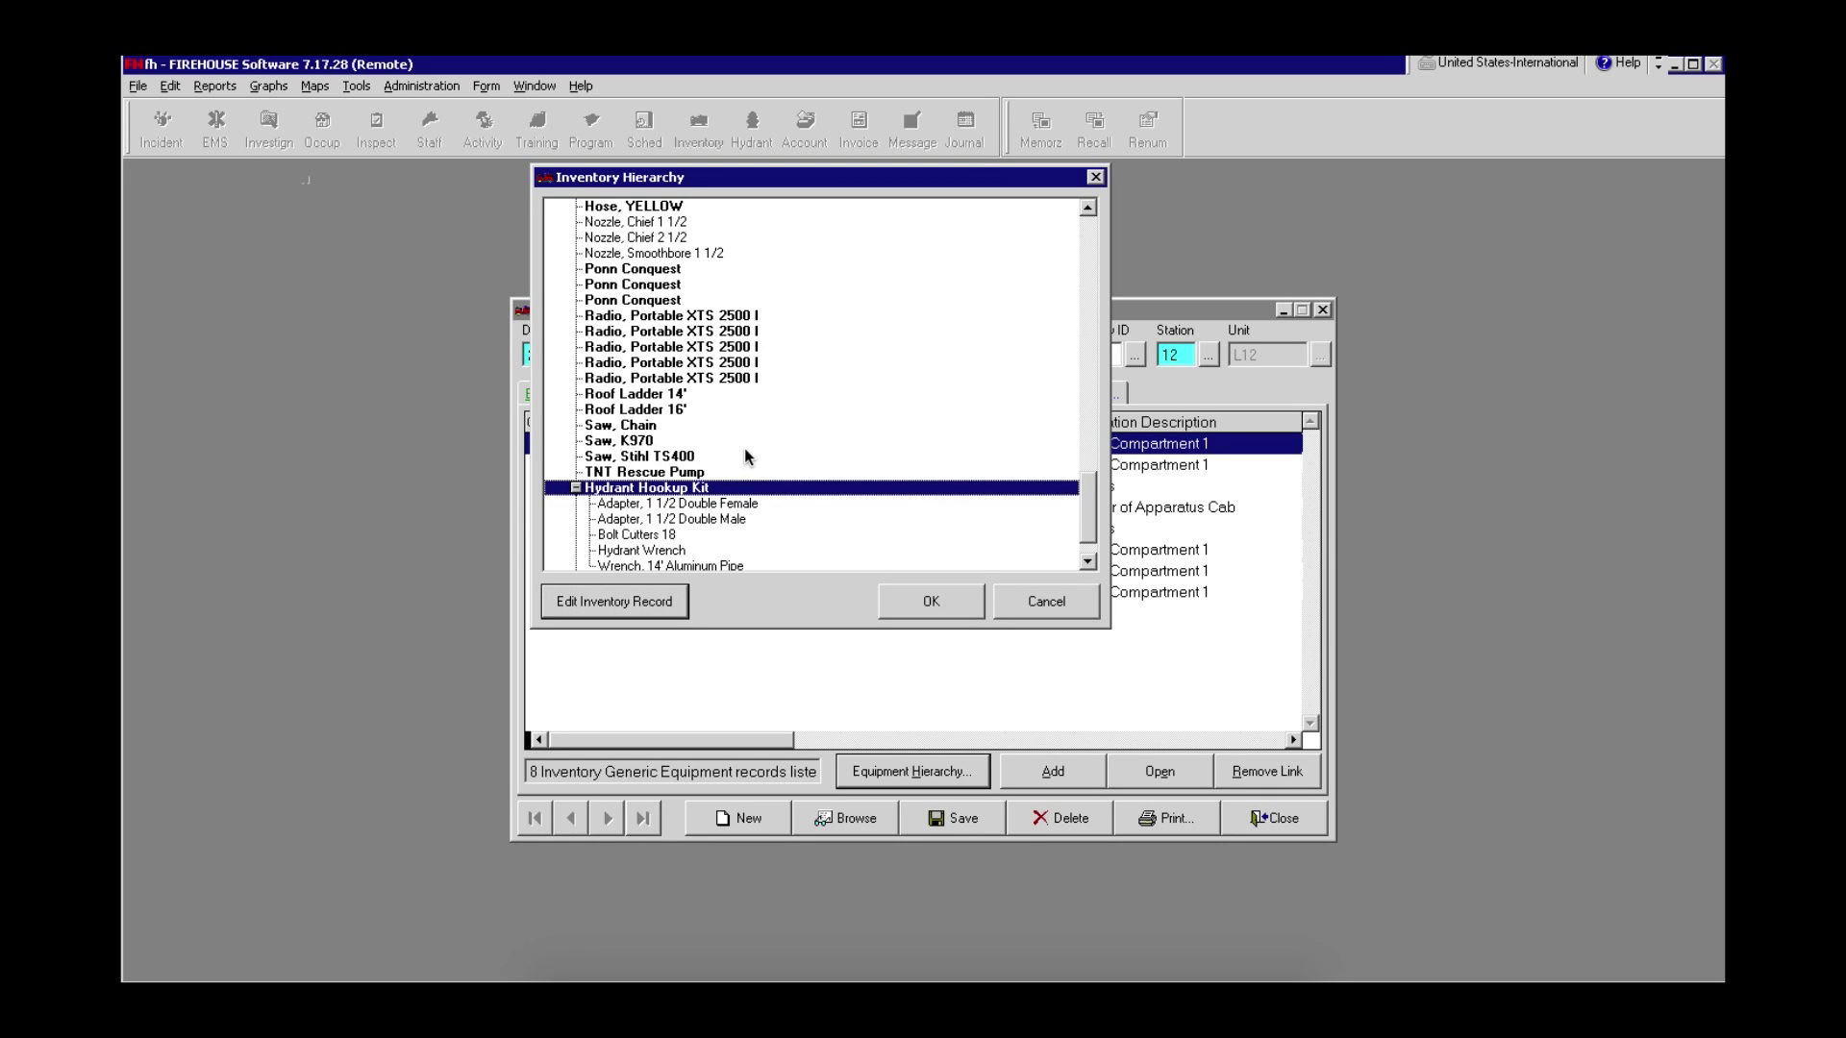
scroll(744, 448, "down", 1)
left_click(650, 458)
left_click(649, 472)
left_click(642, 489)
left_click(640, 505)
left_click(635, 520)
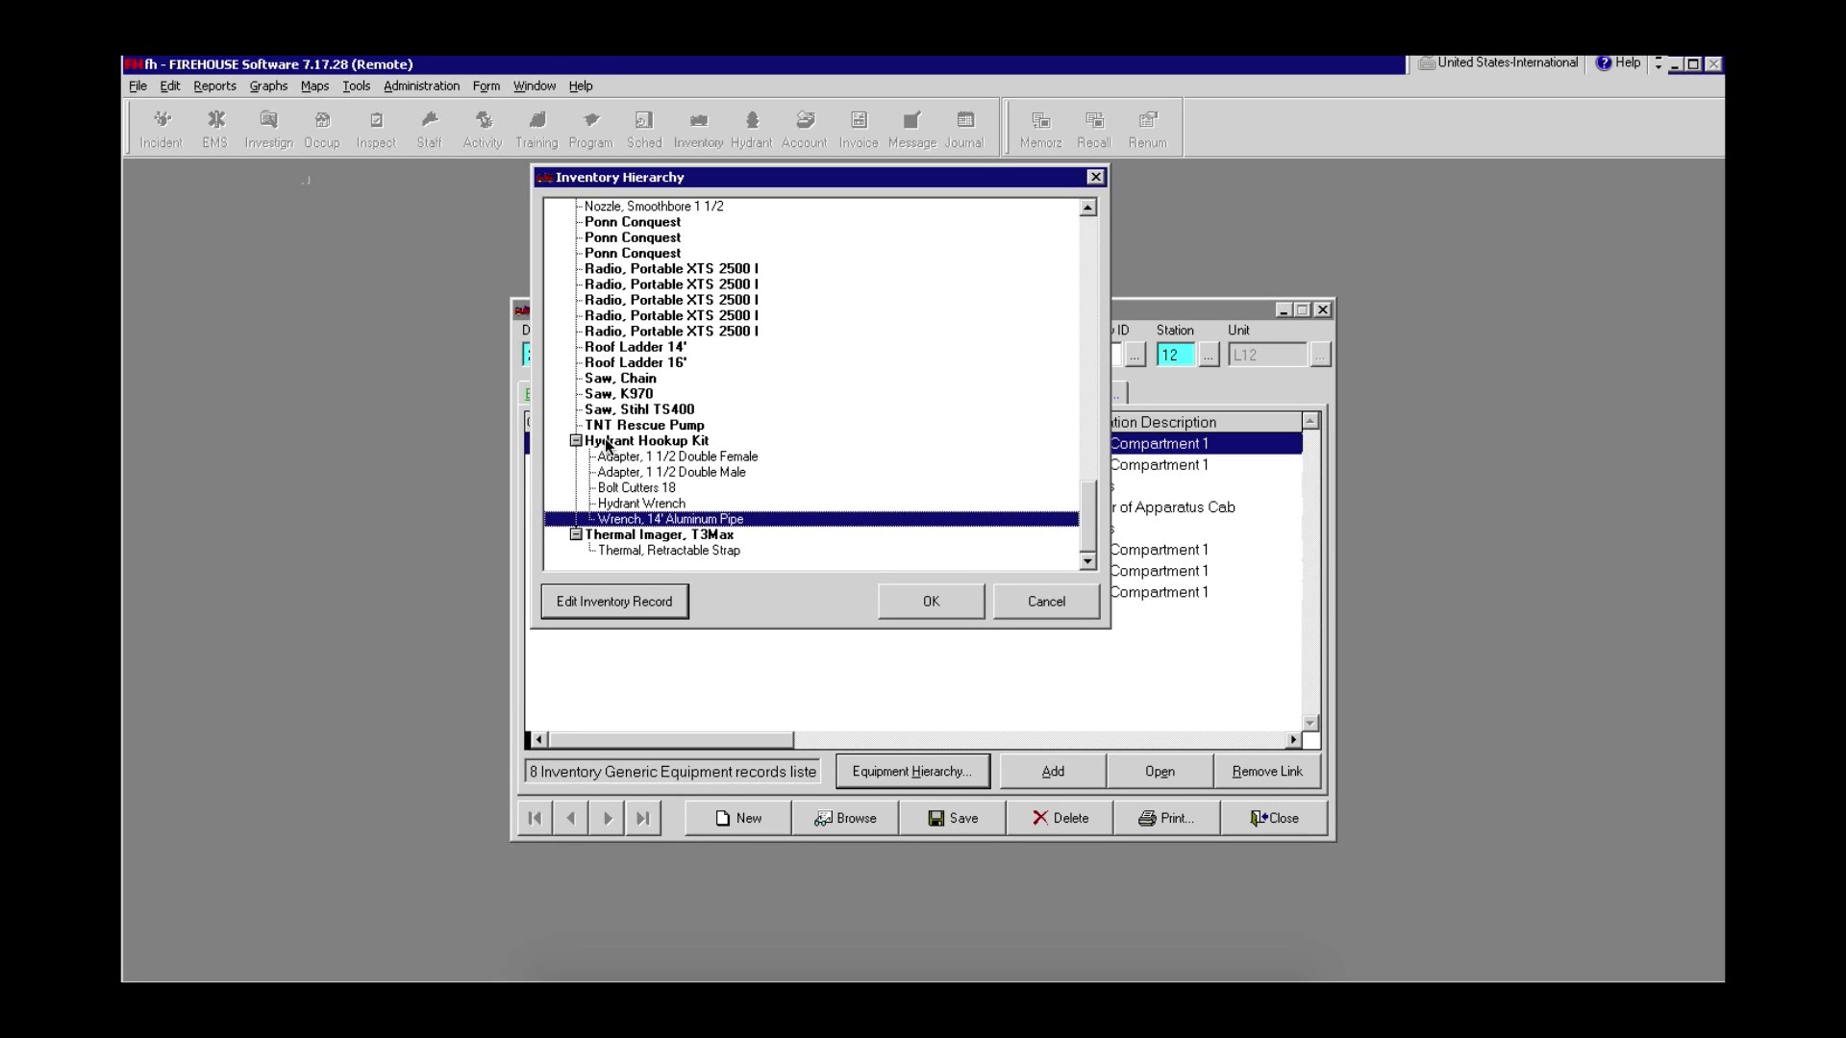
- Open the Hydrant Hookup Kit record from the hierarchy, view its linked inventory and close the record
left_click(659, 442)
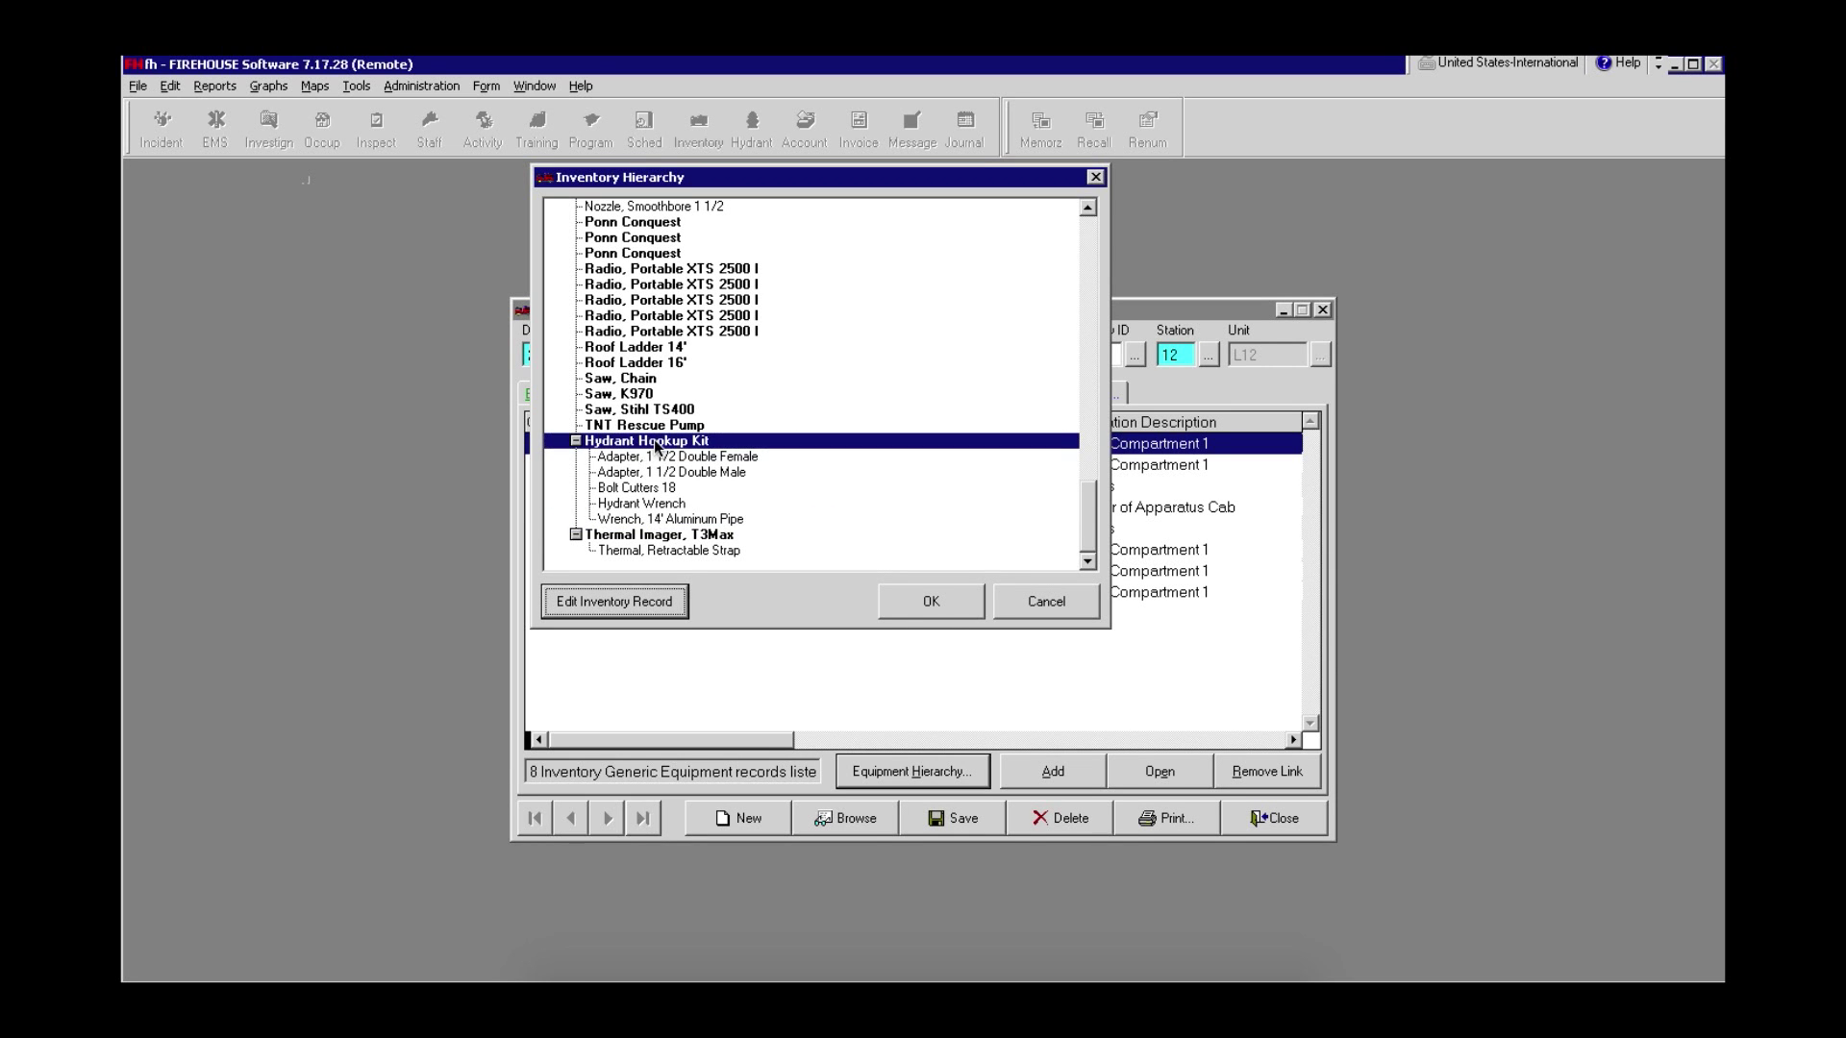
double_click(656, 442)
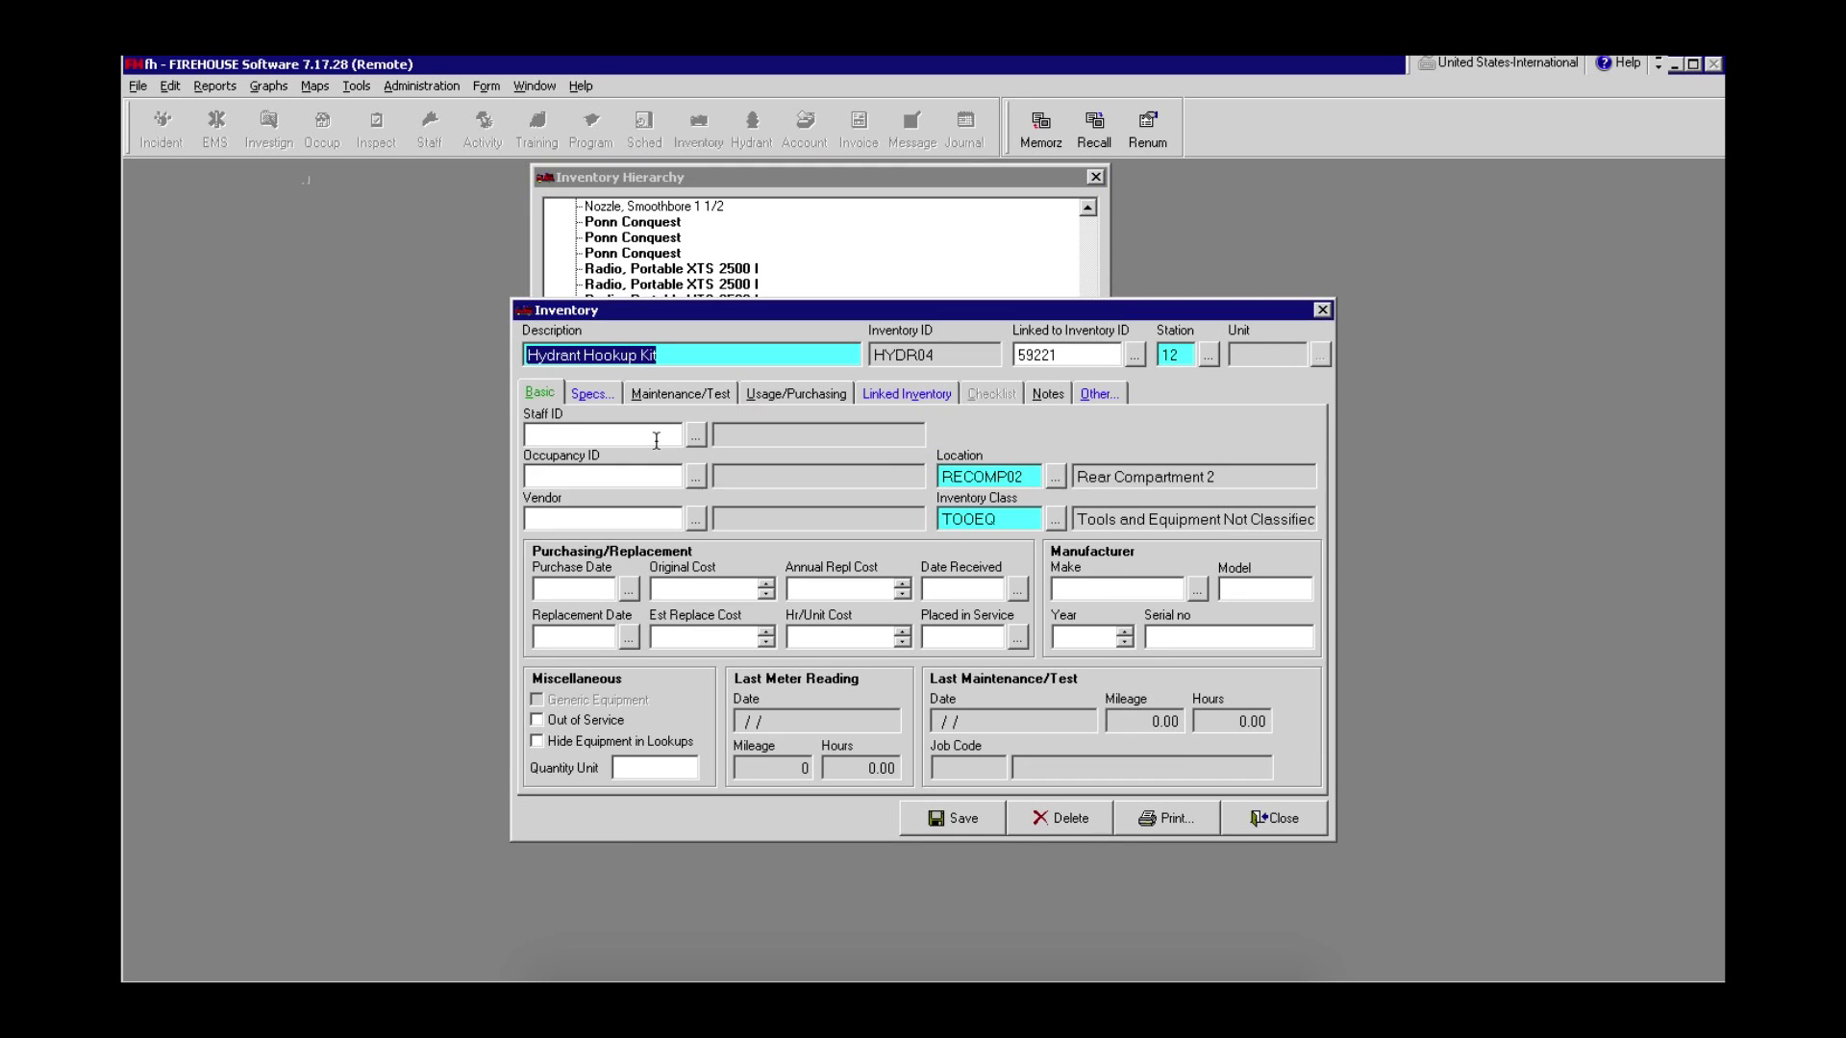
left_click(920, 394)
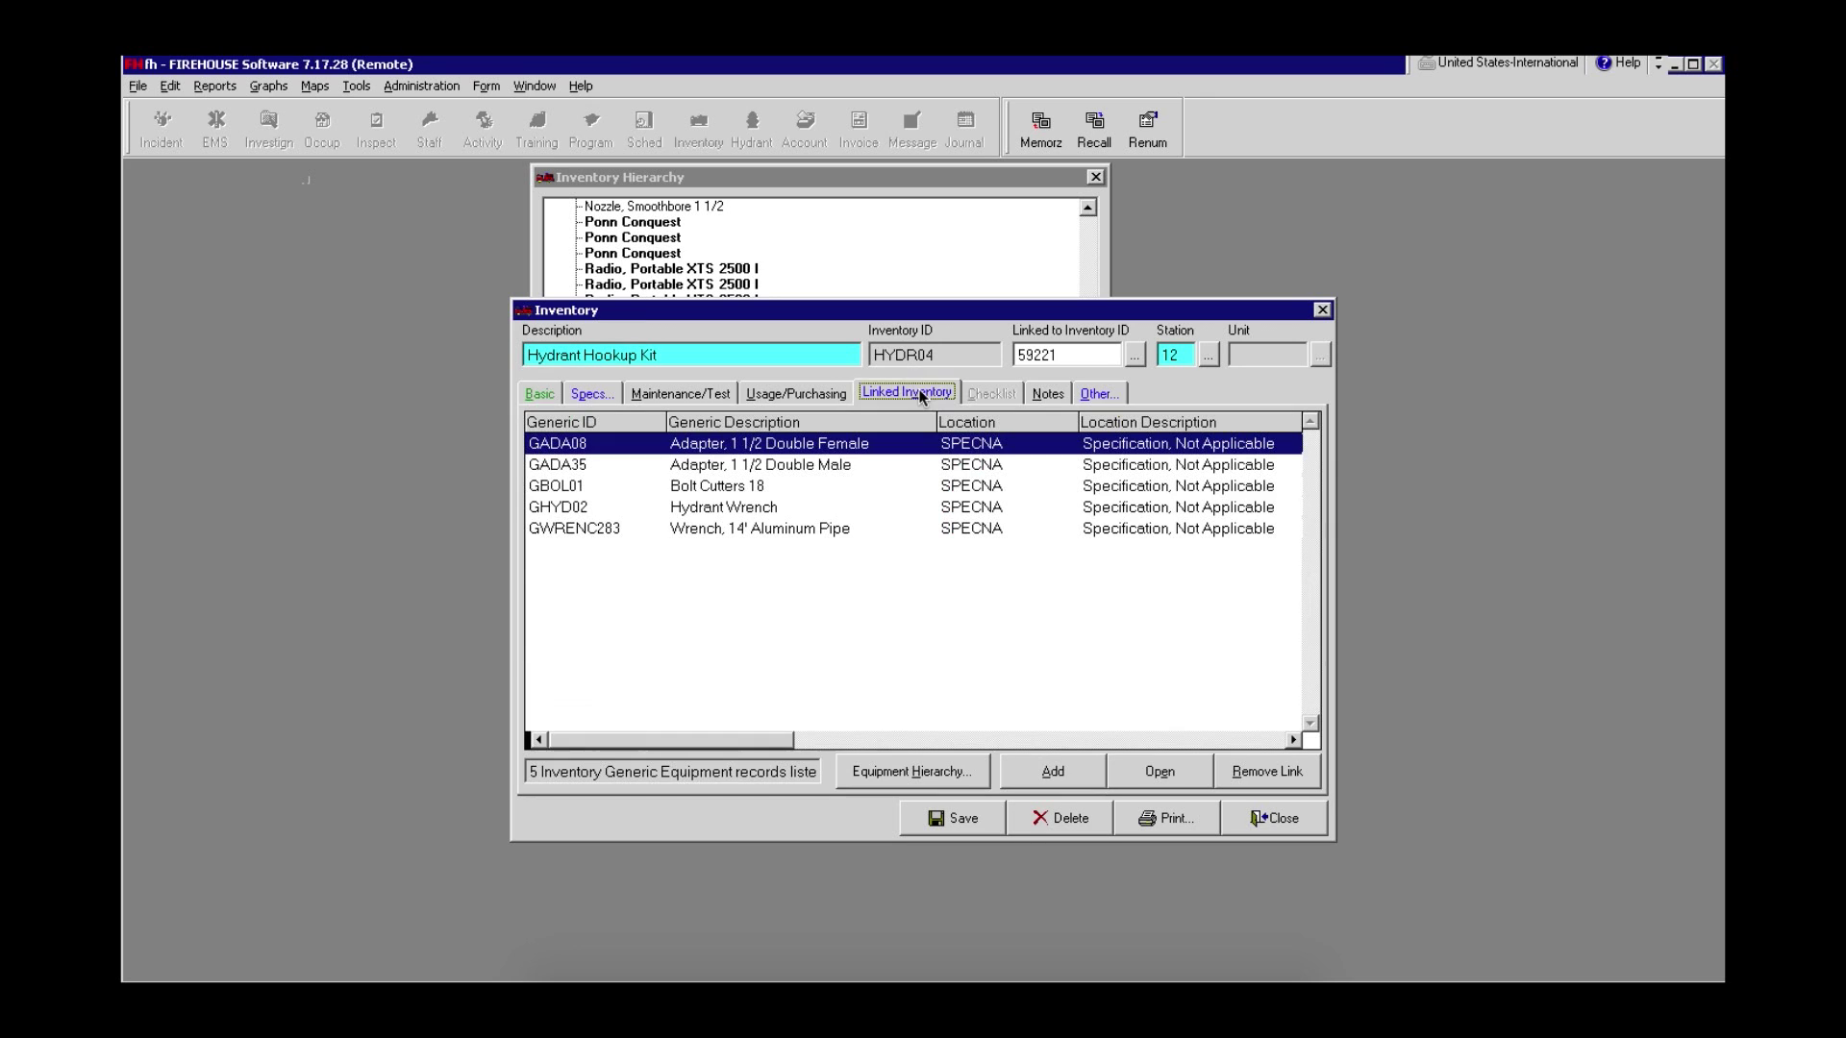
left_click(1275, 818)
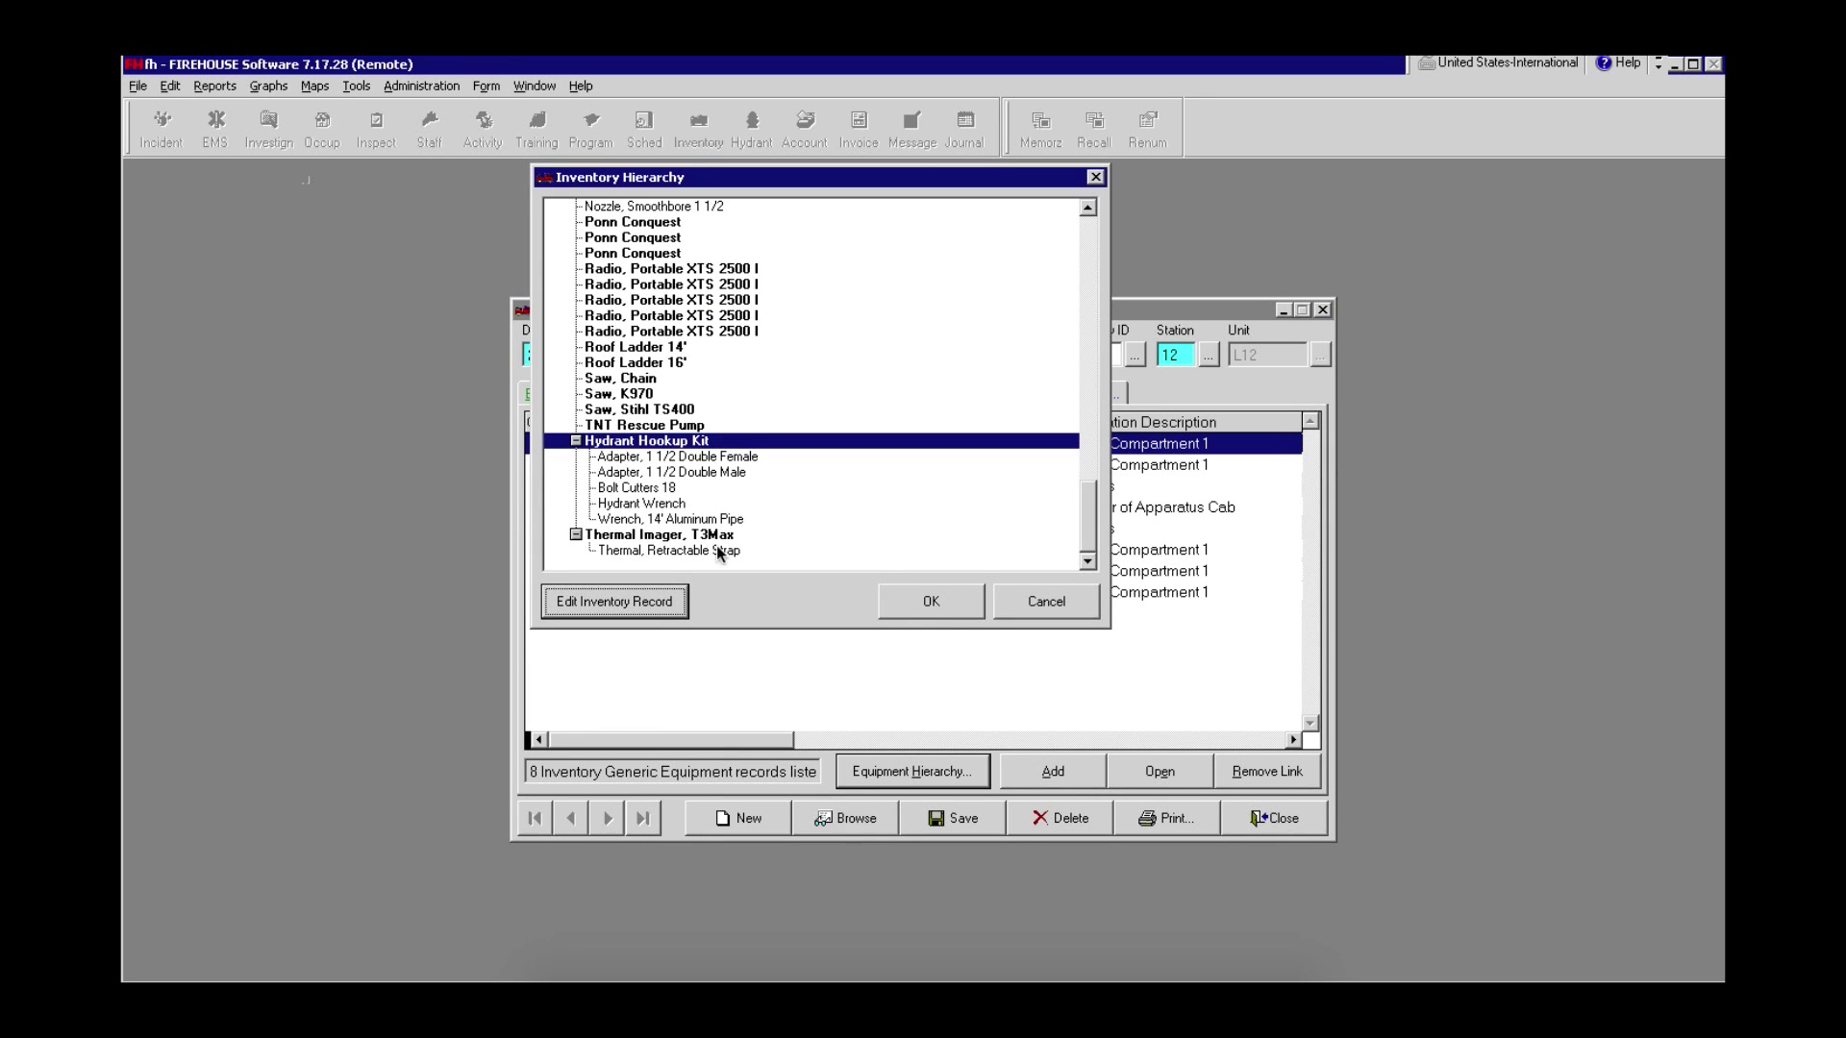
- Collapse the Thermal Imager, T3Max and Hydrant Hookup Kit branches, and close the hierarchy and the ladder truck record
left_click(648, 544)
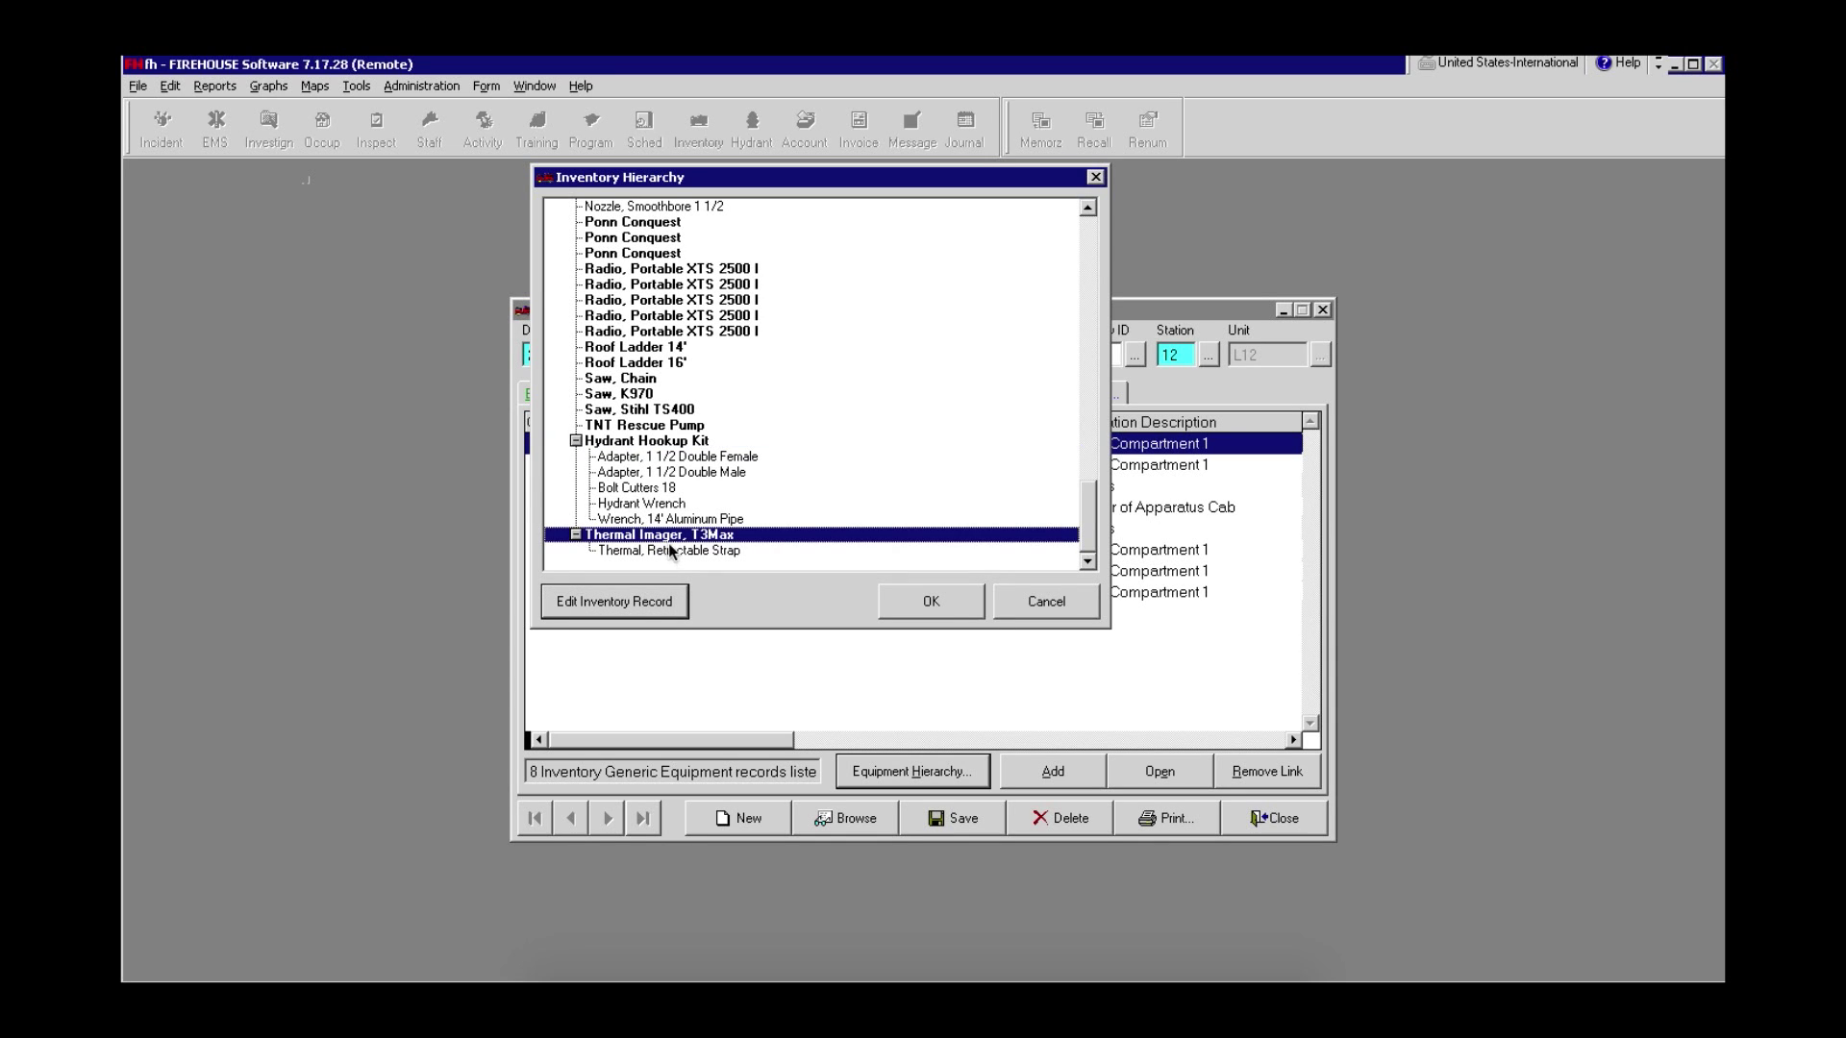
left_click(668, 552)
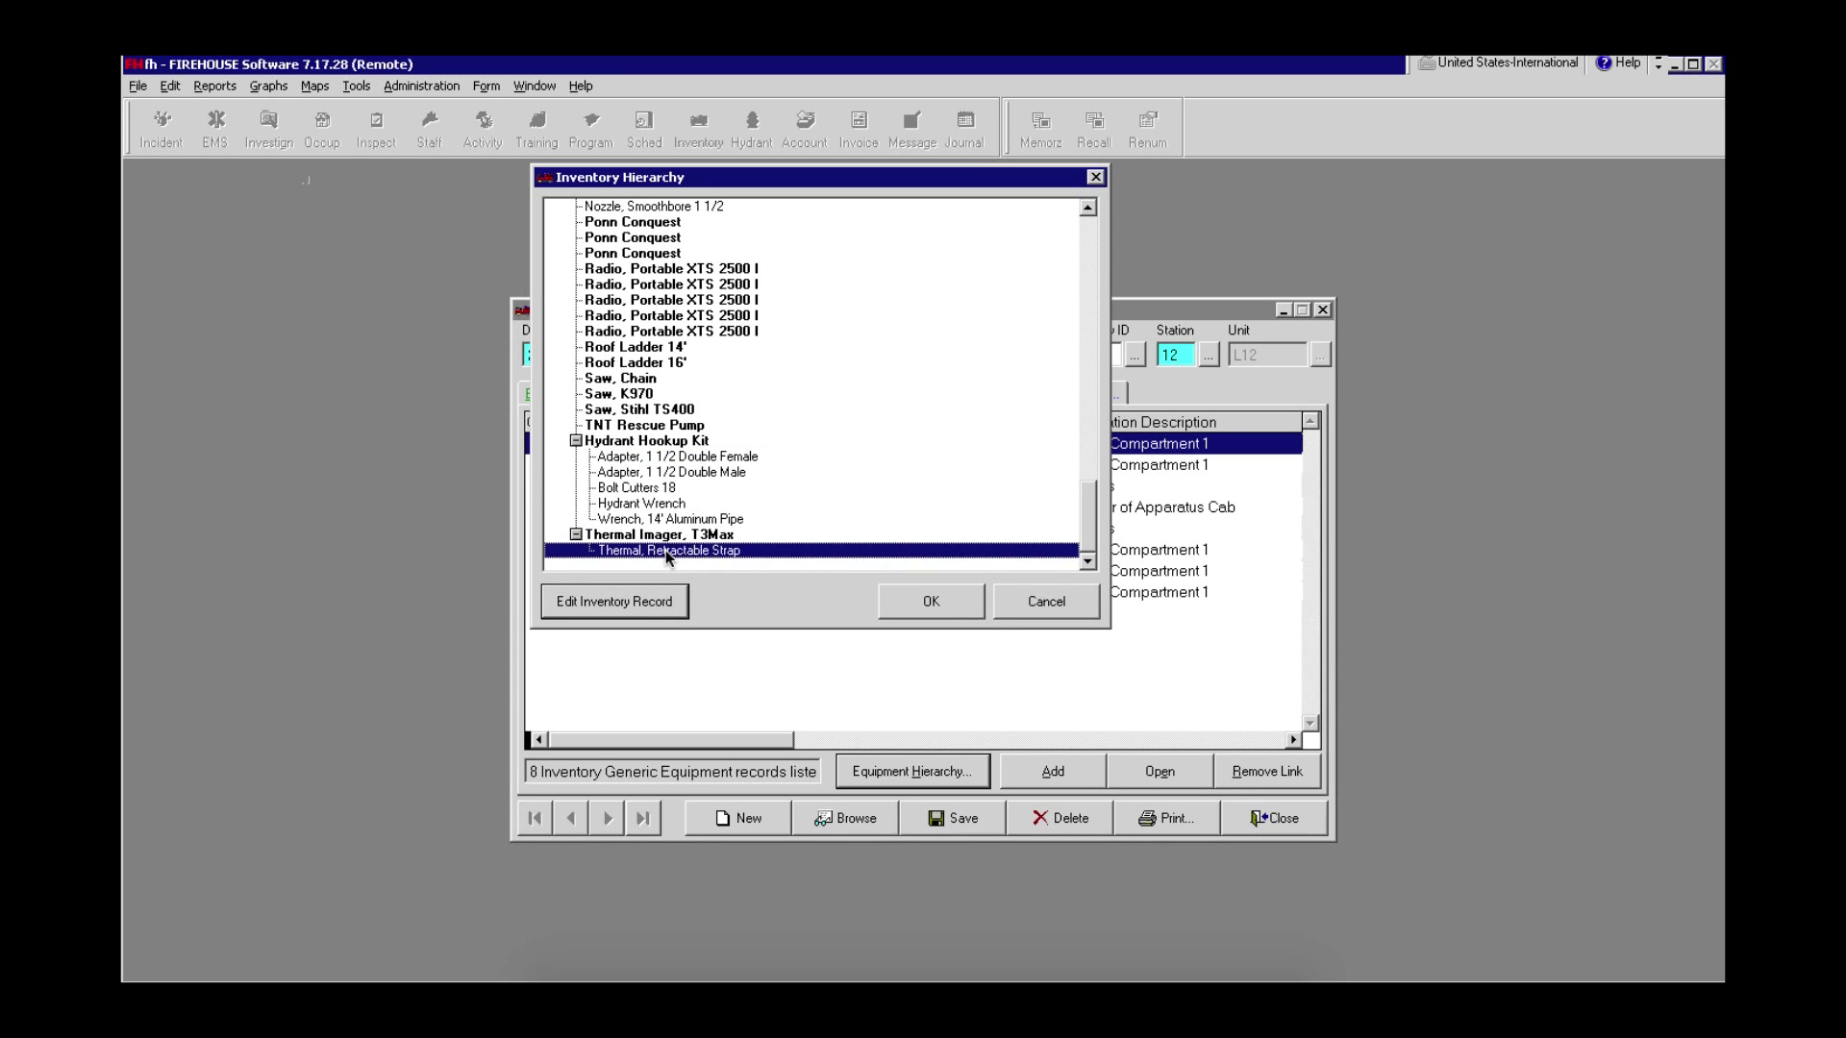
left_click(576, 535)
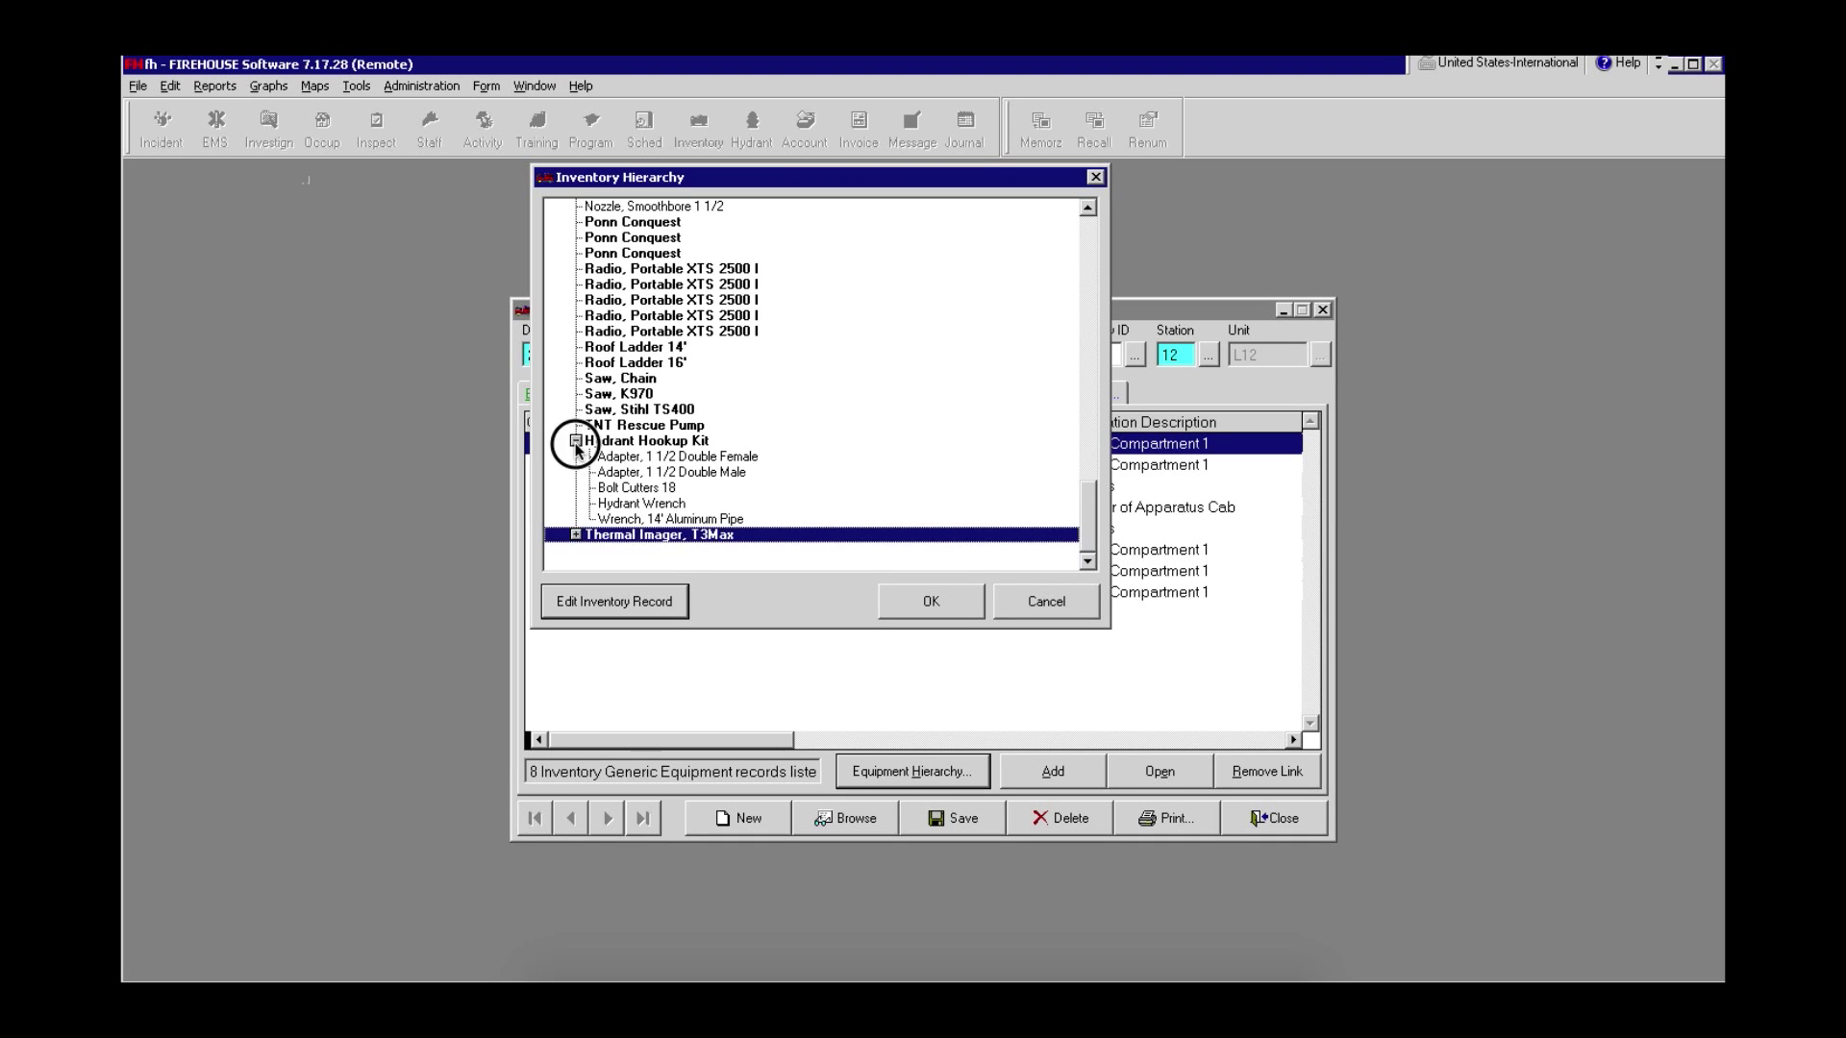
left_click(575, 443)
key("Up")
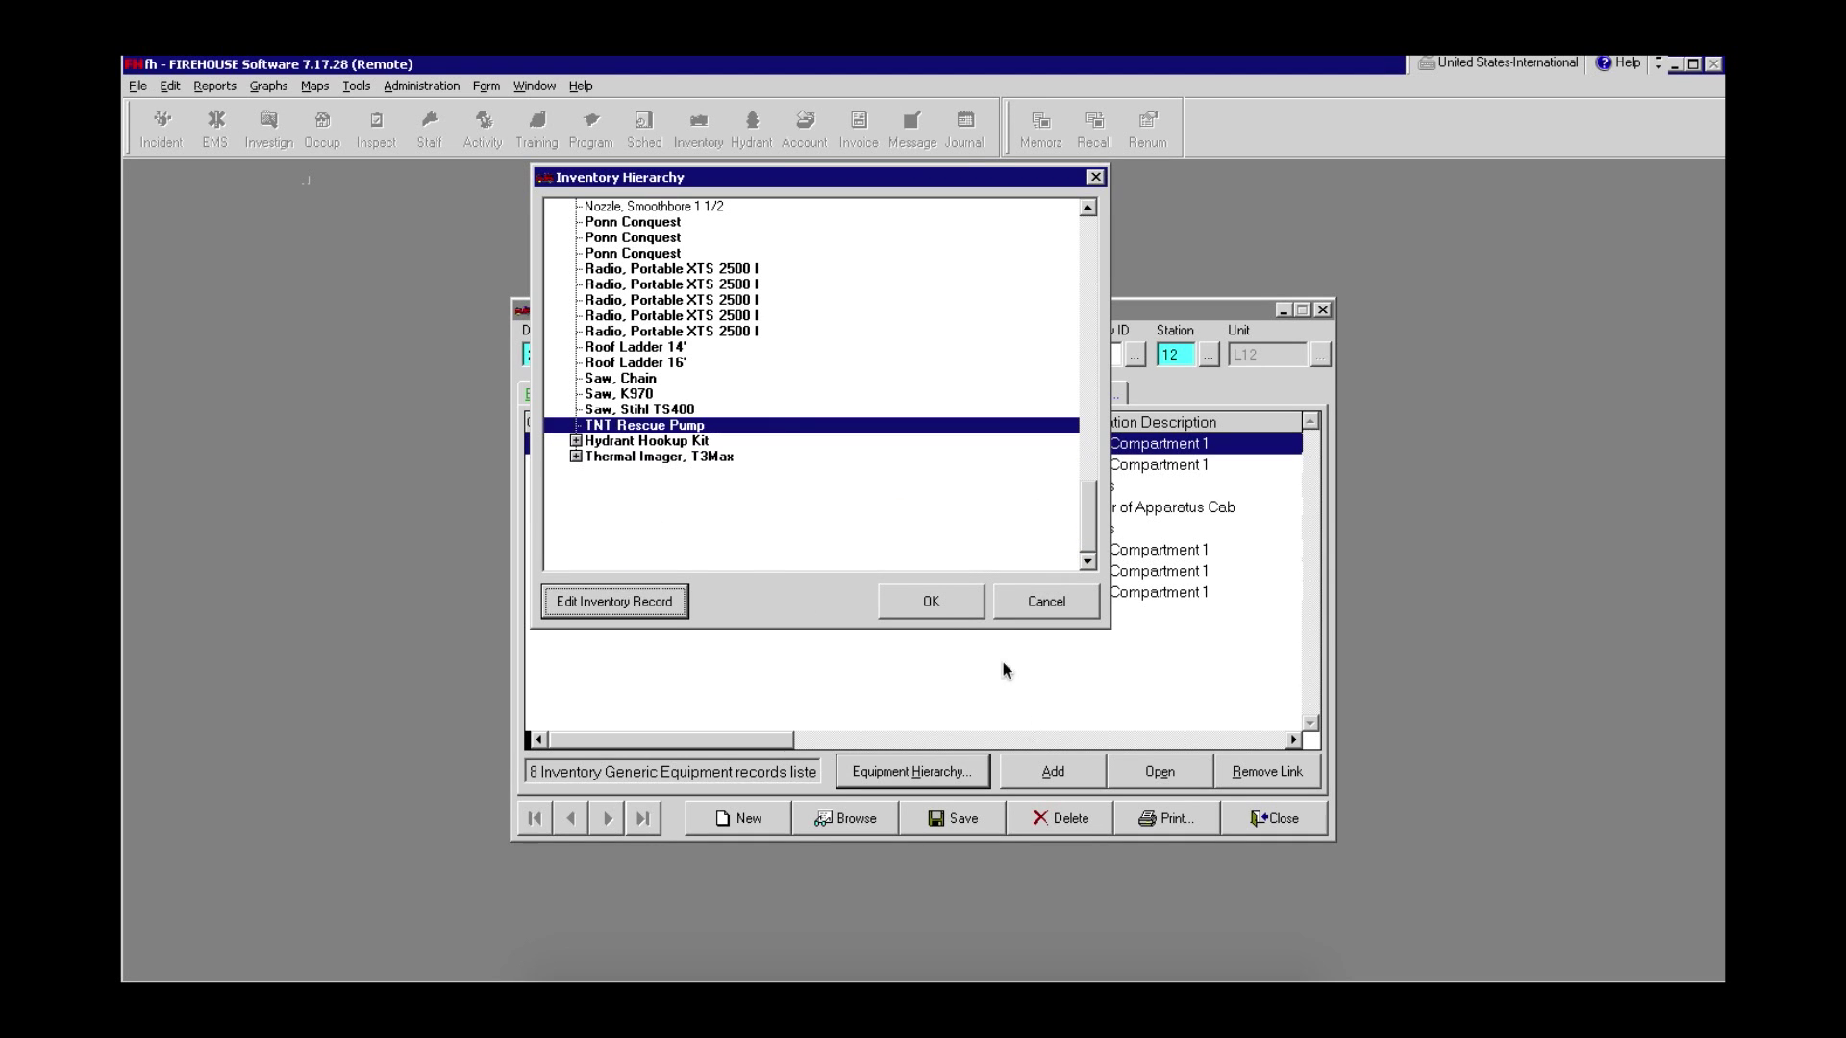
left_click(958, 608)
left_click(1283, 820)
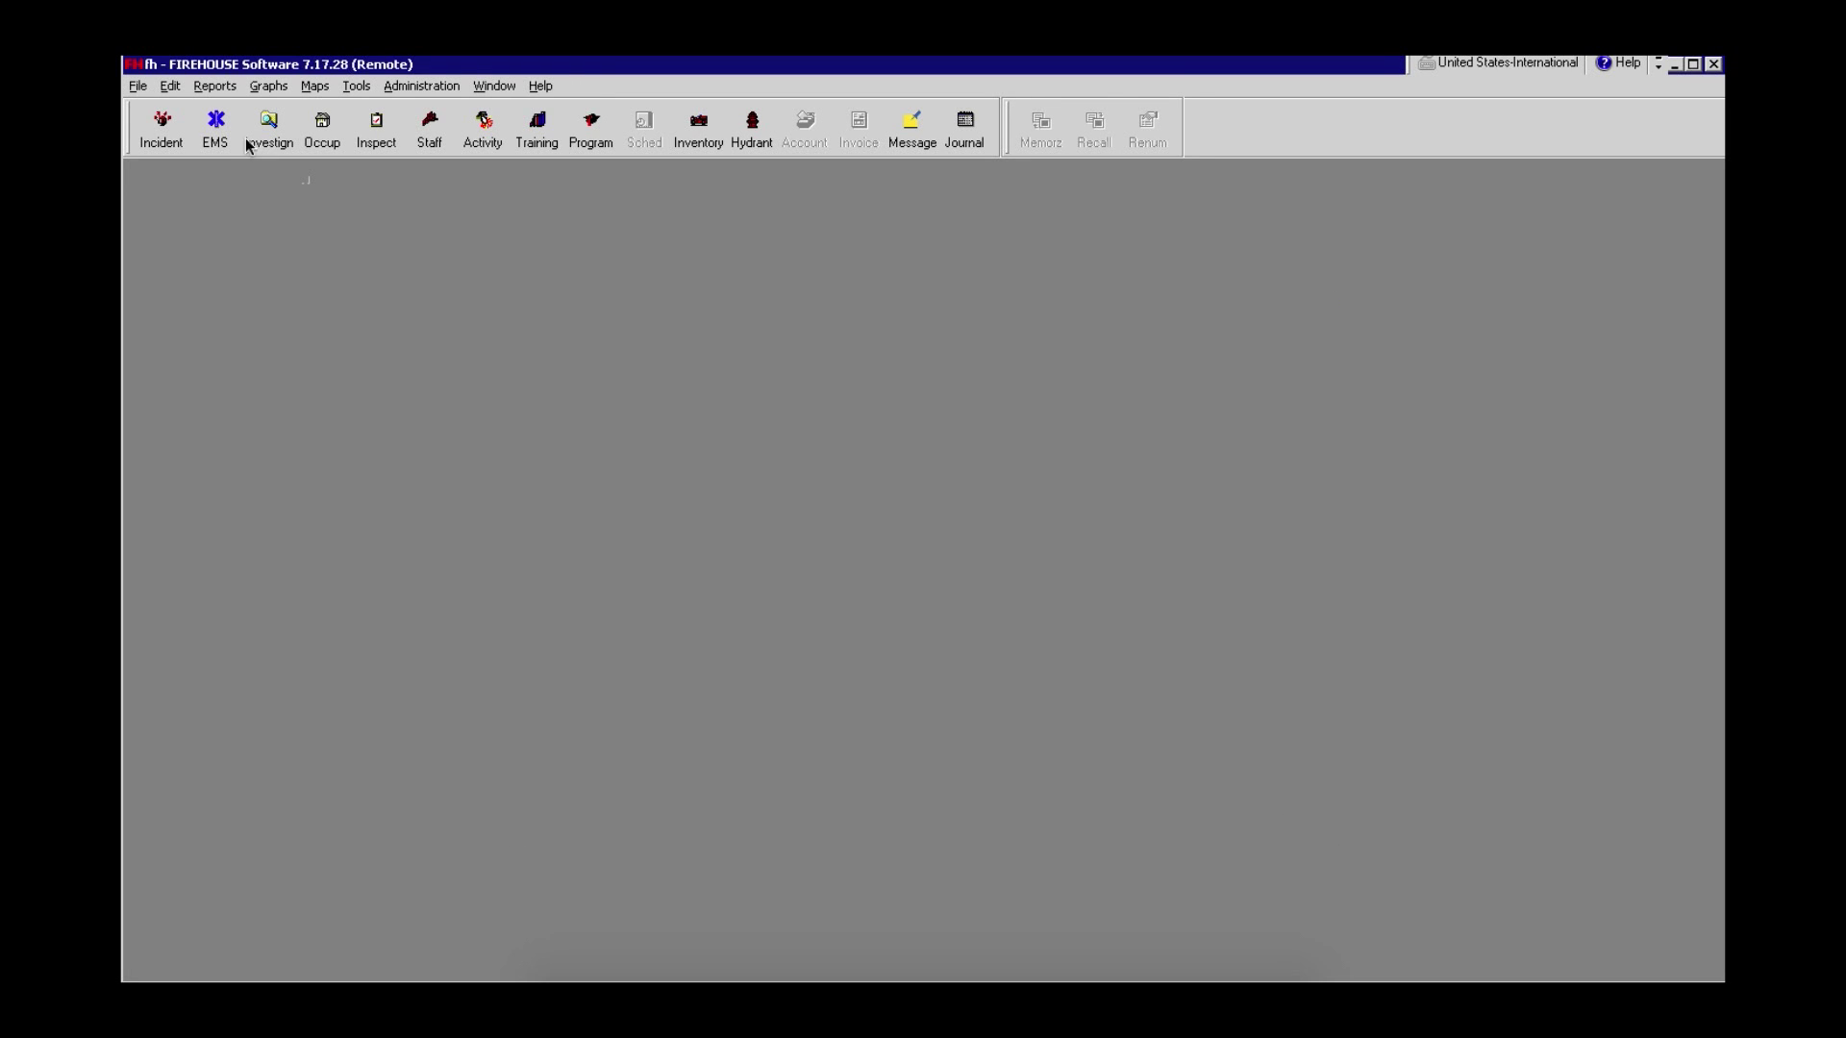
- Start the favorite Apparatus, Equipment and Inventory report Check Off Sheet Without Hose Columns
left_click(213, 91)
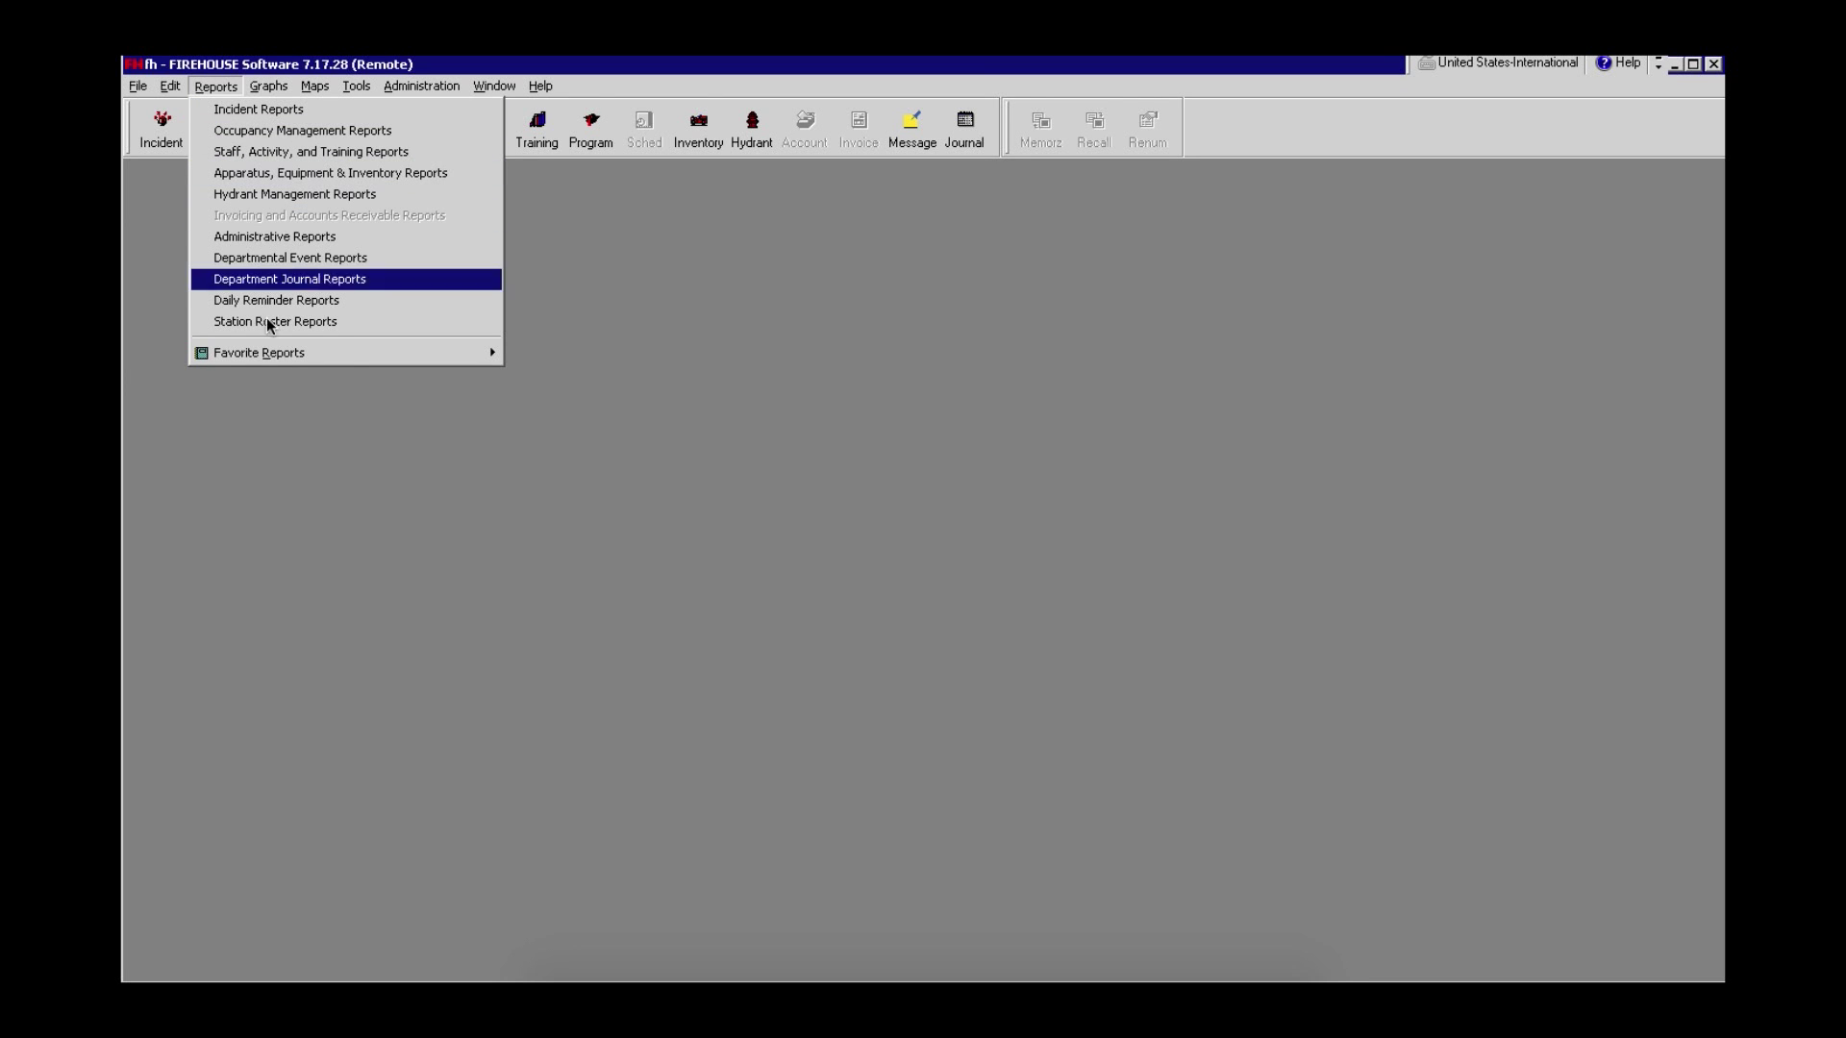
mouse_move(288, 358)
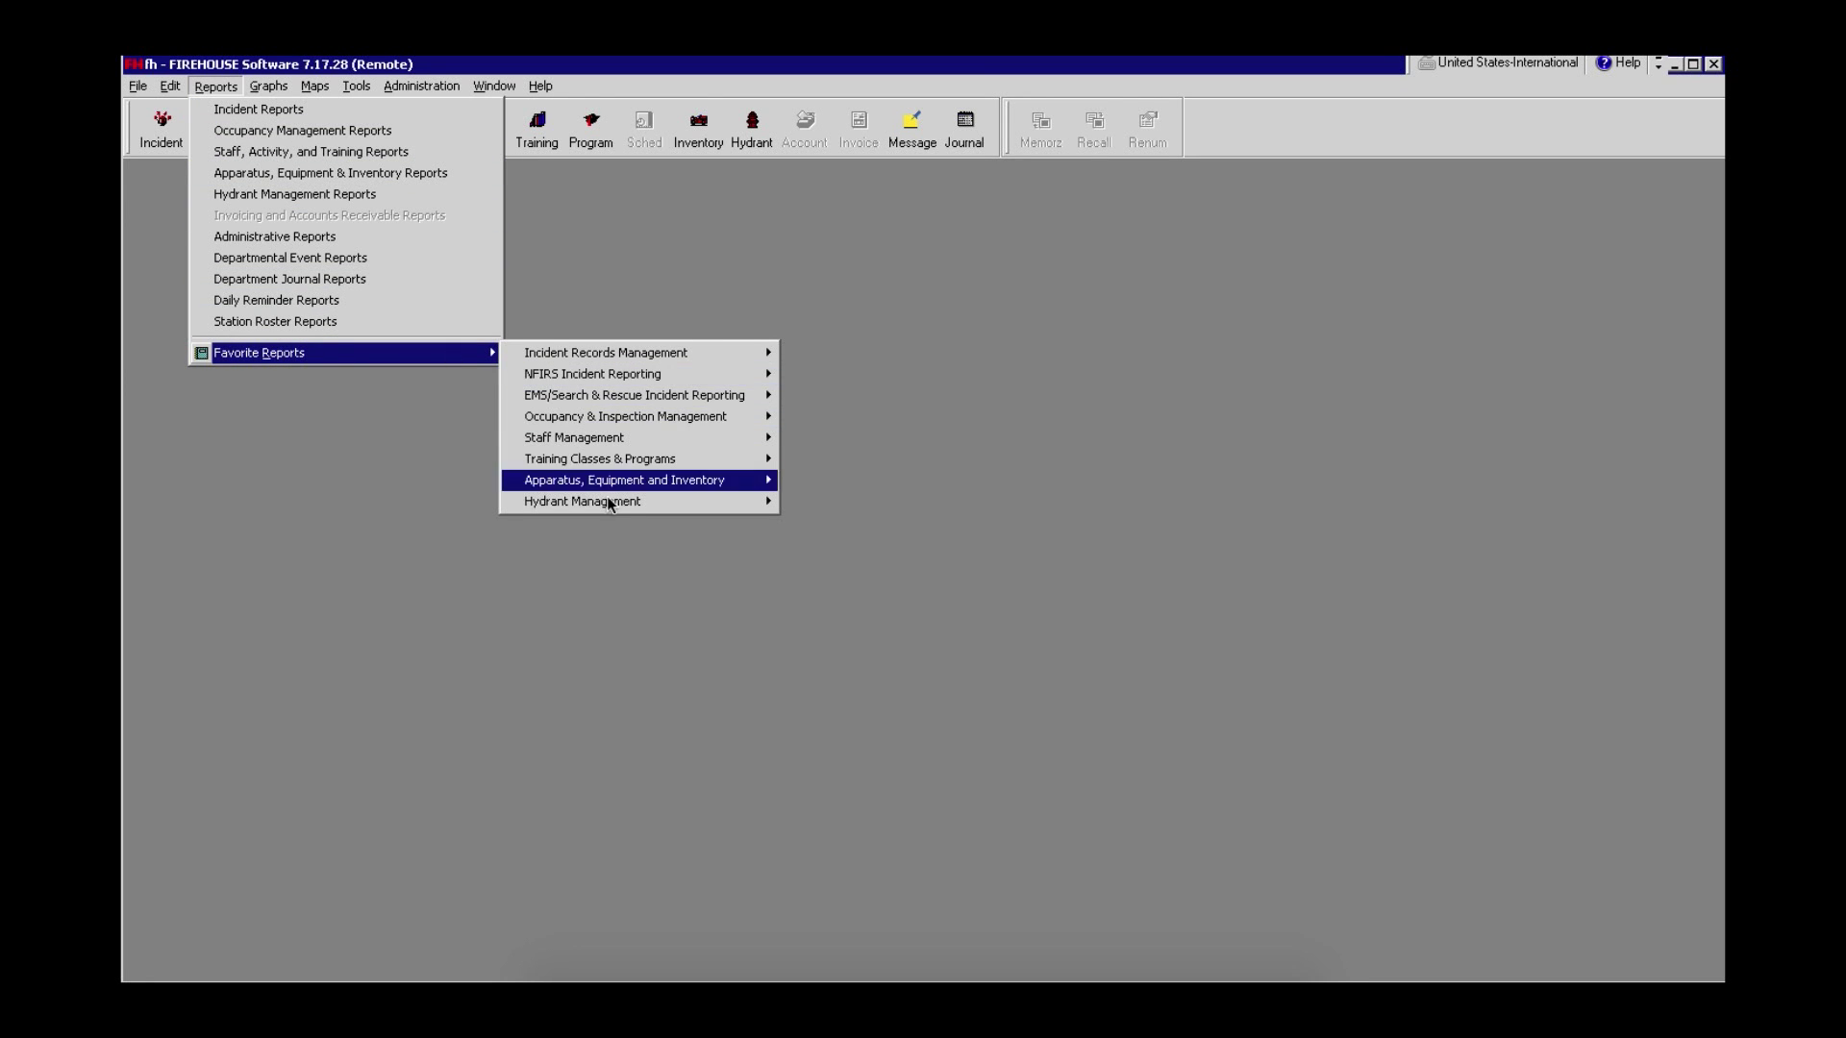
mouse_move(696, 481)
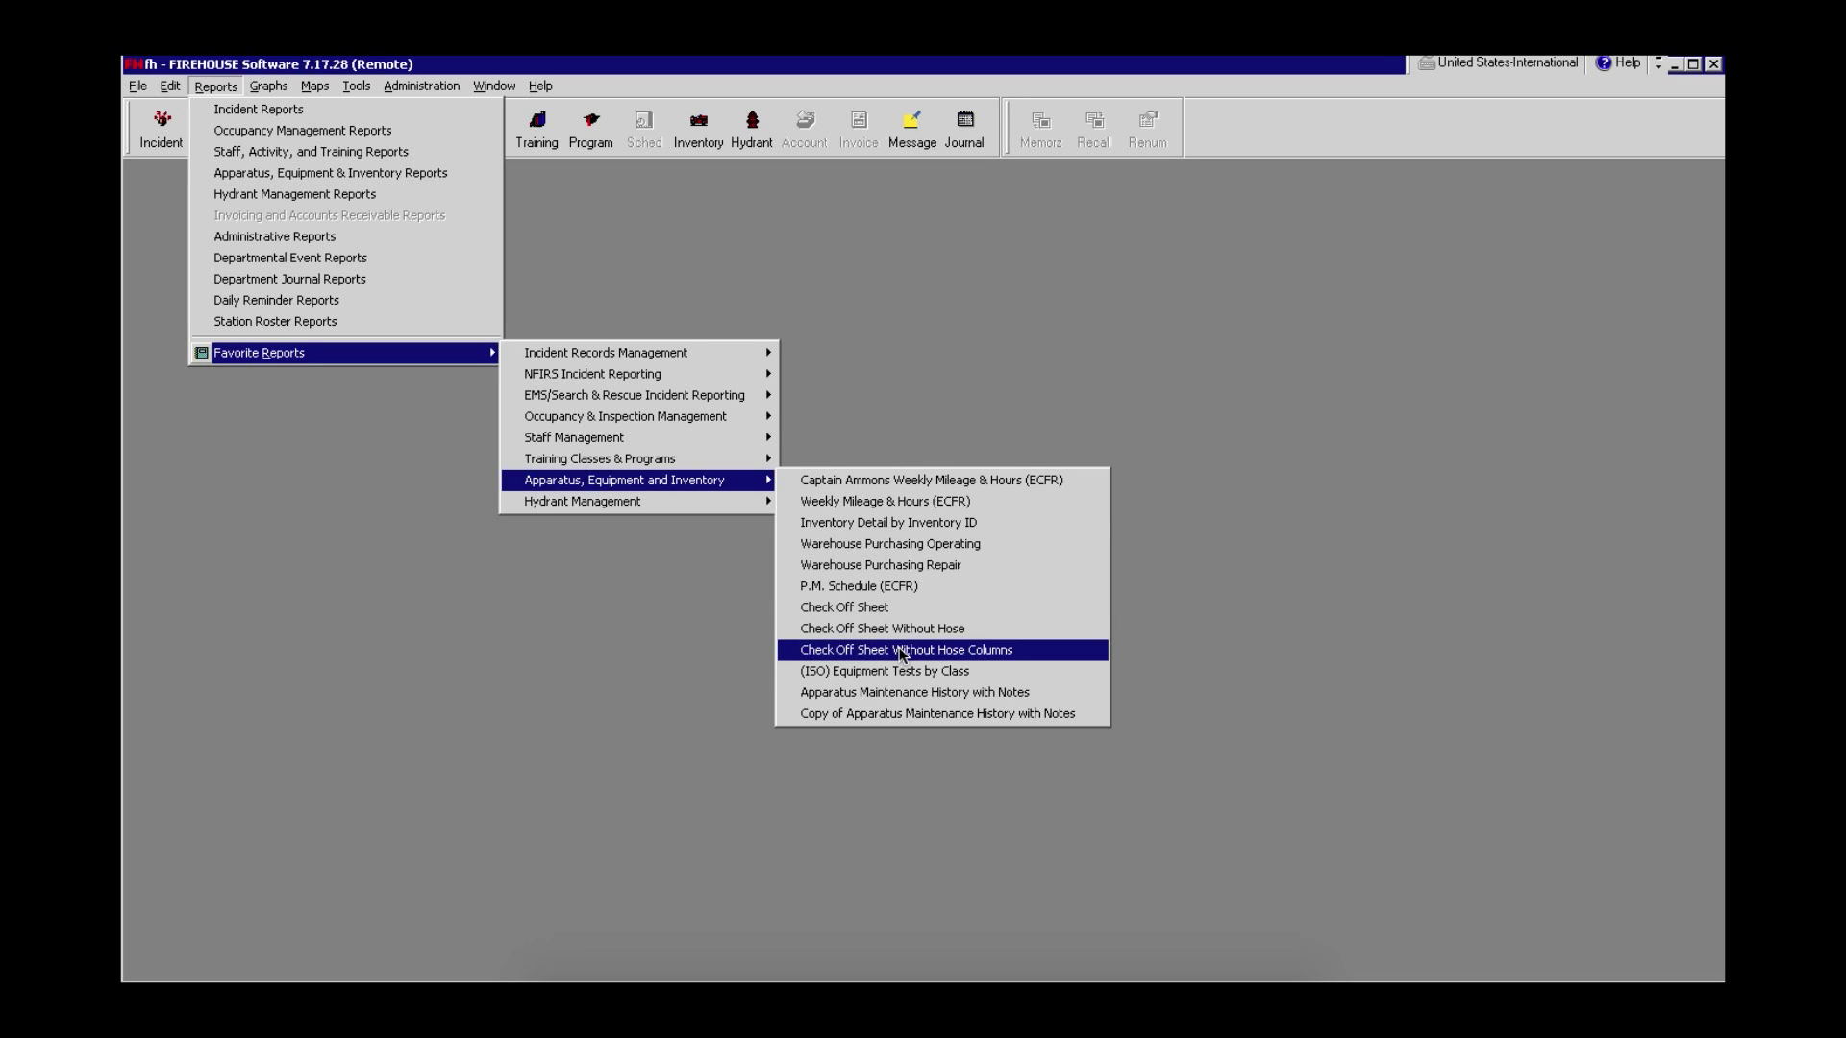
left_click(948, 654)
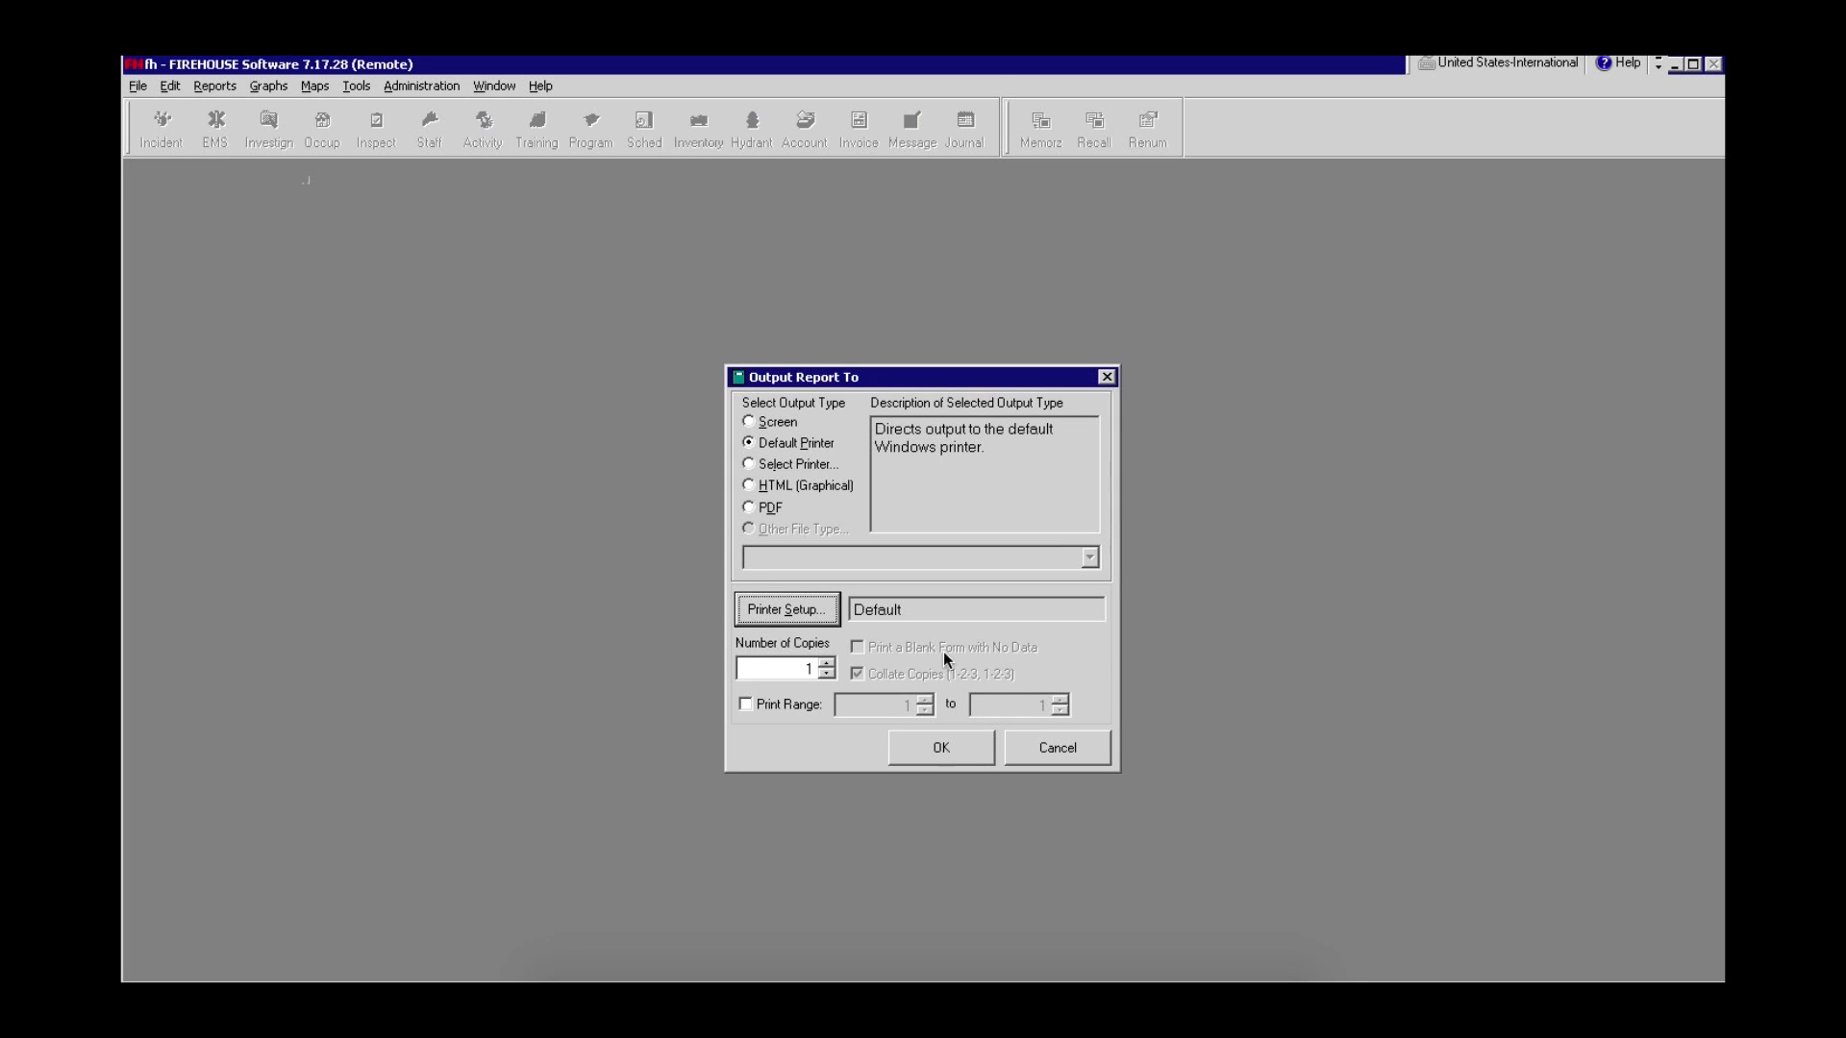
- Direct the report output to a selected printer, choosing Preview PDF, and accept the output settings
left_click(749, 466)
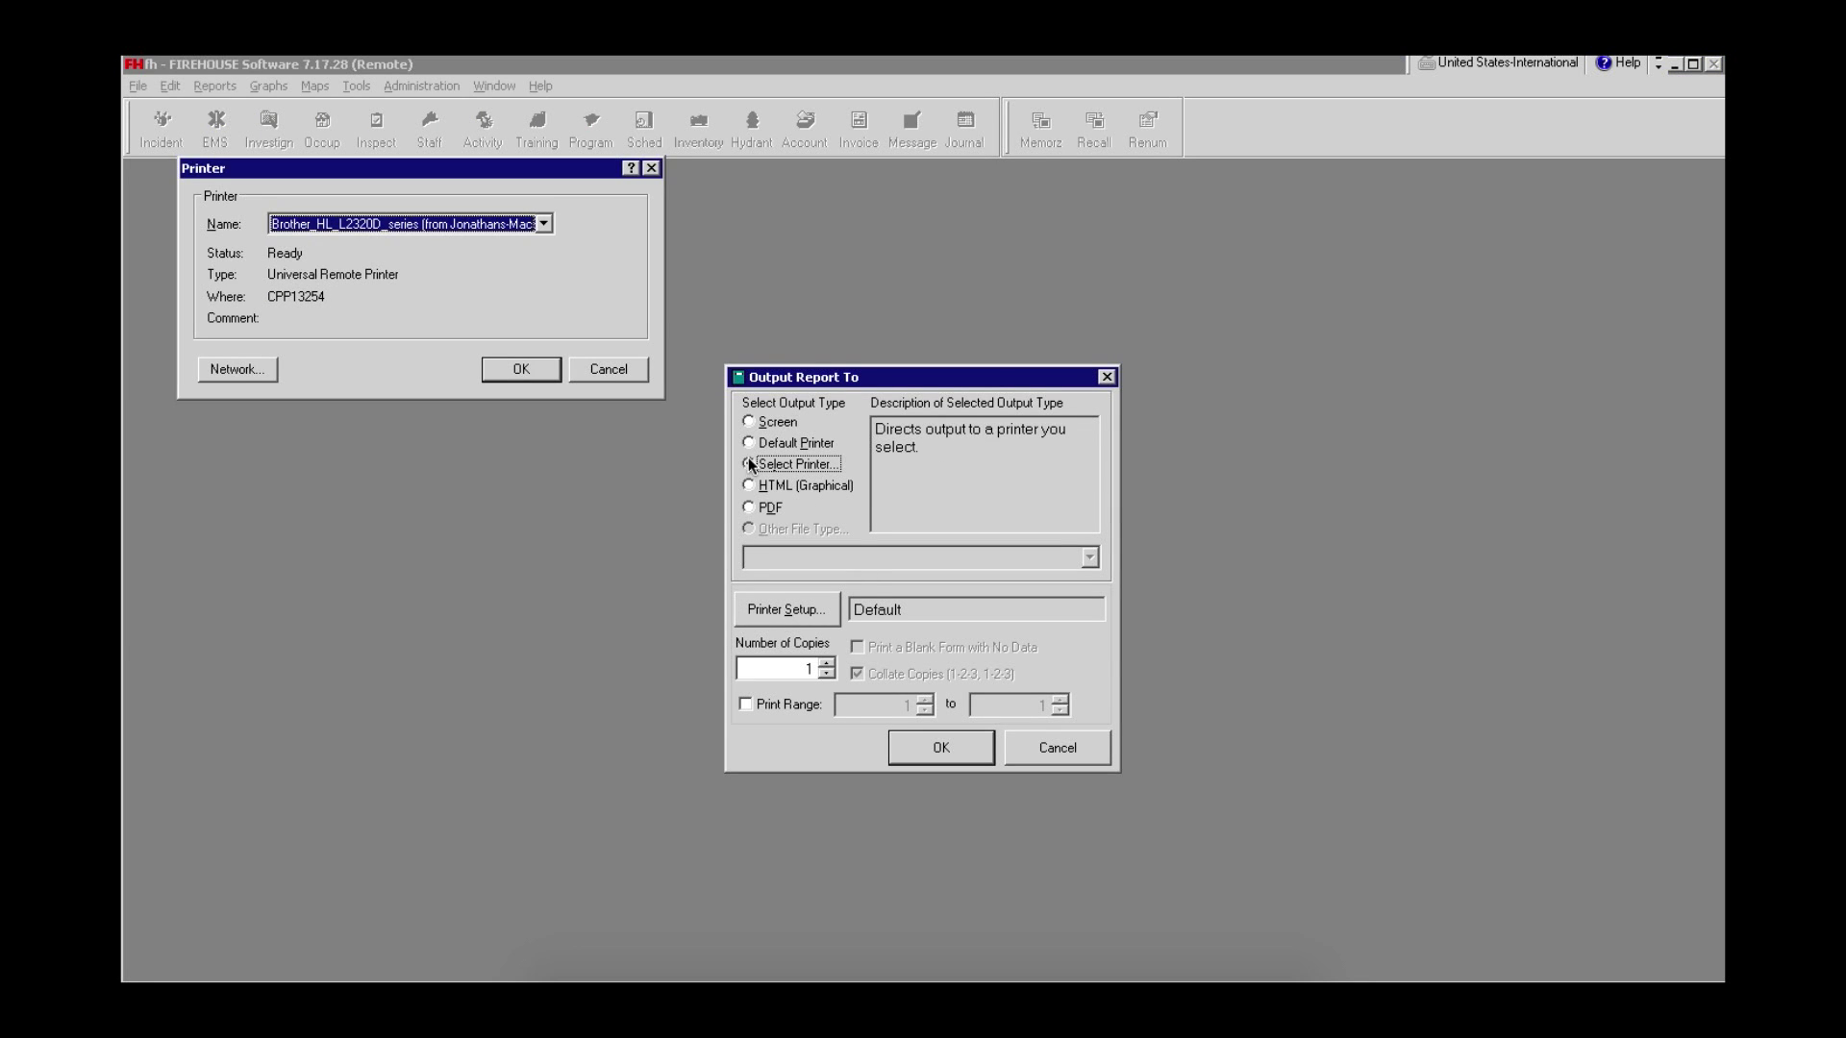
left_click(541, 226)
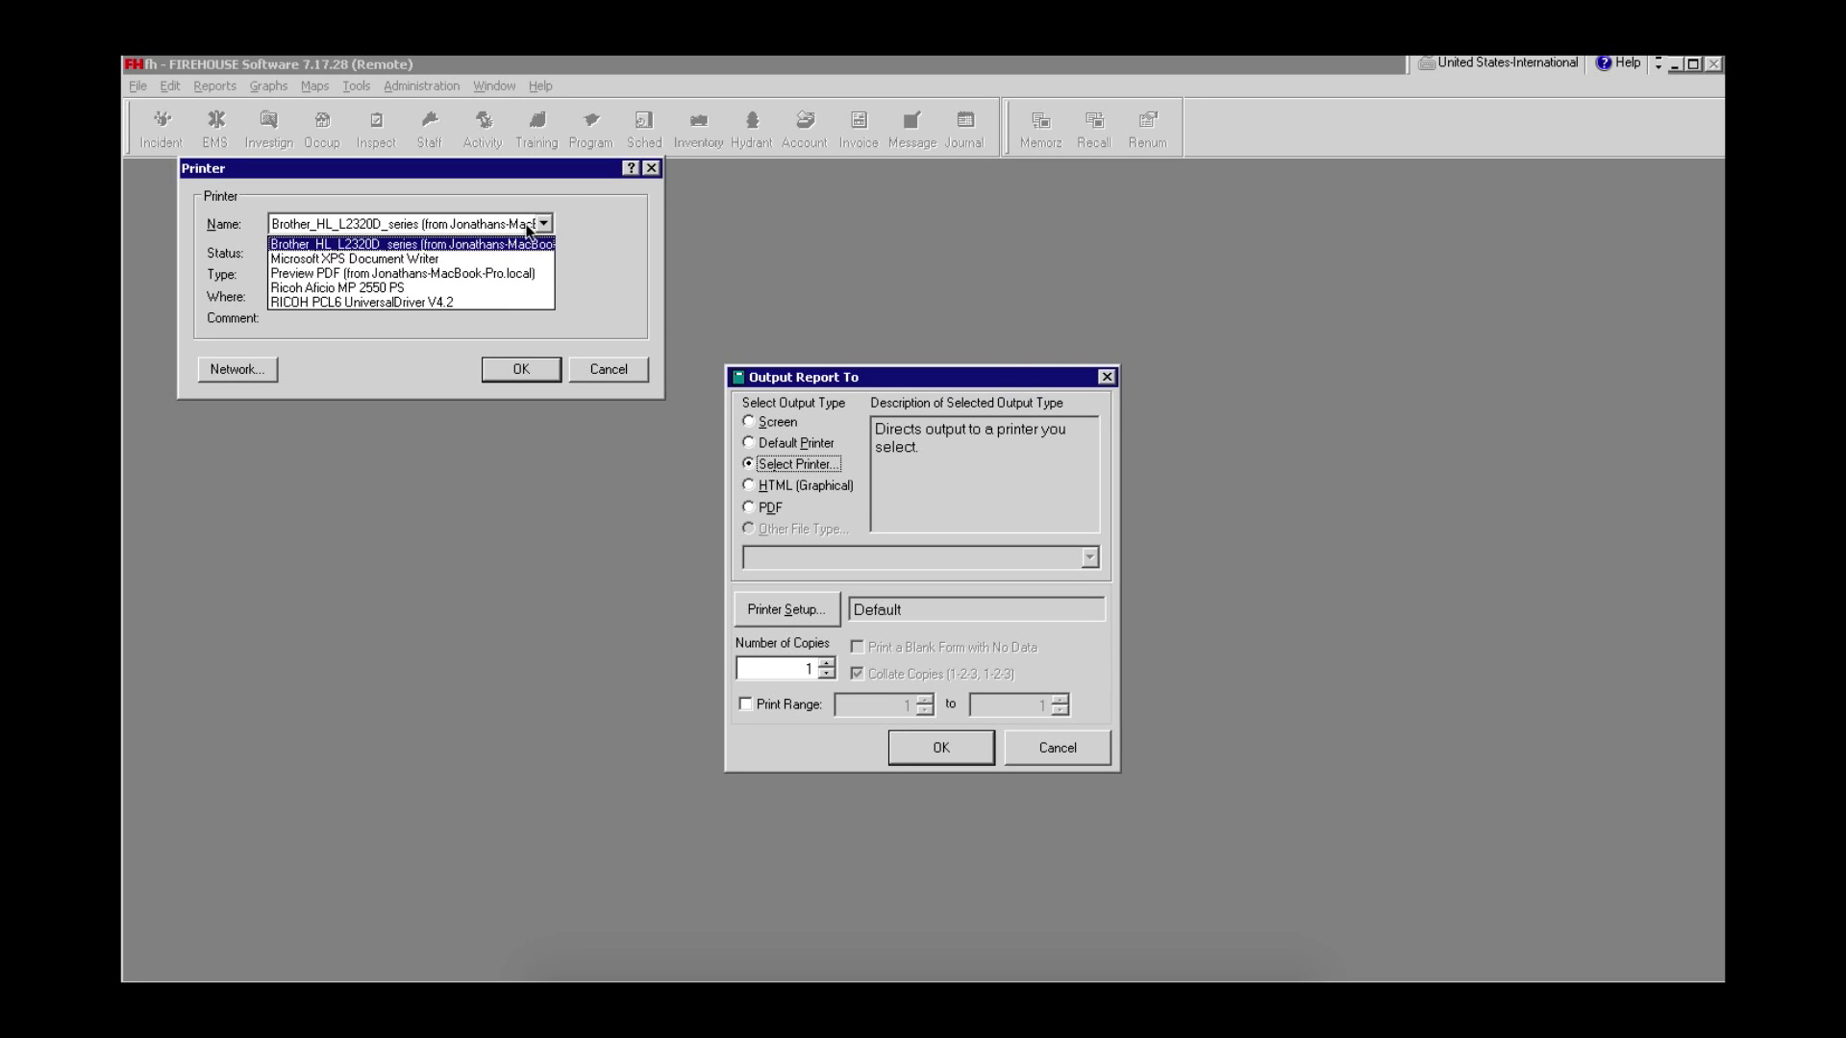
left_click(472, 276)
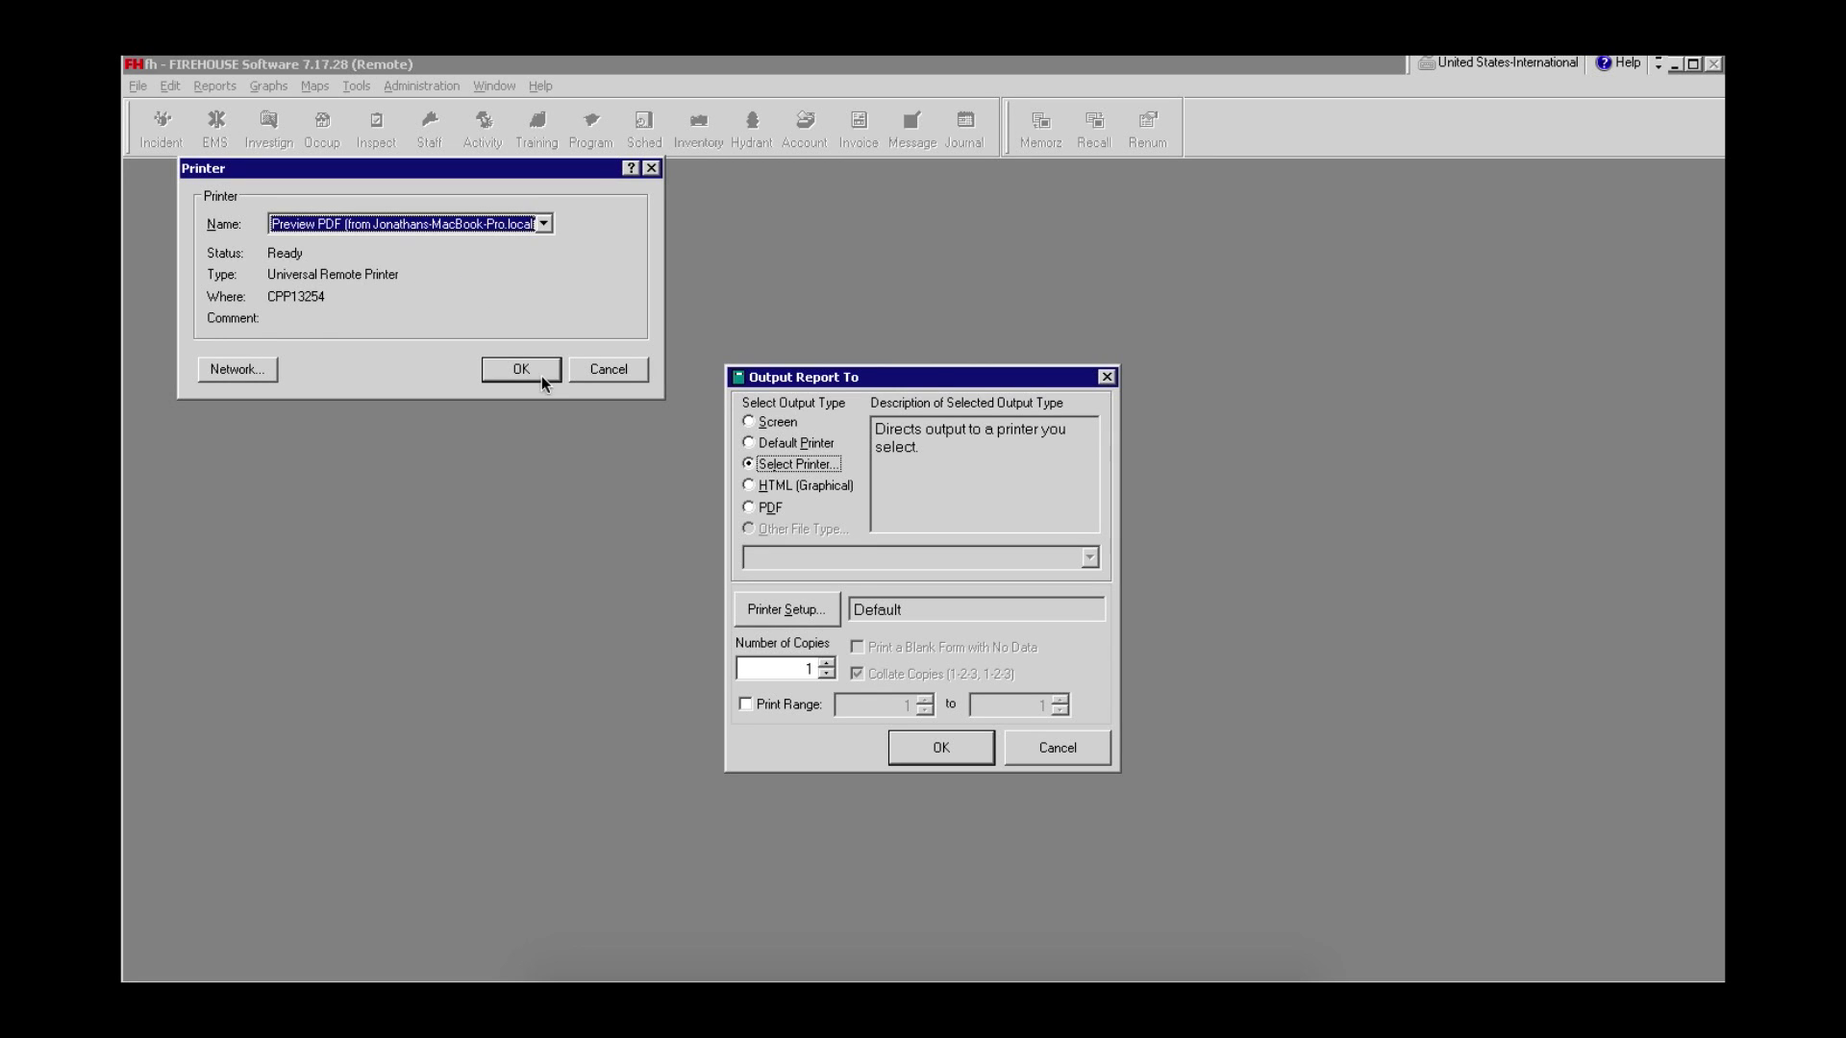
left_click(534, 373)
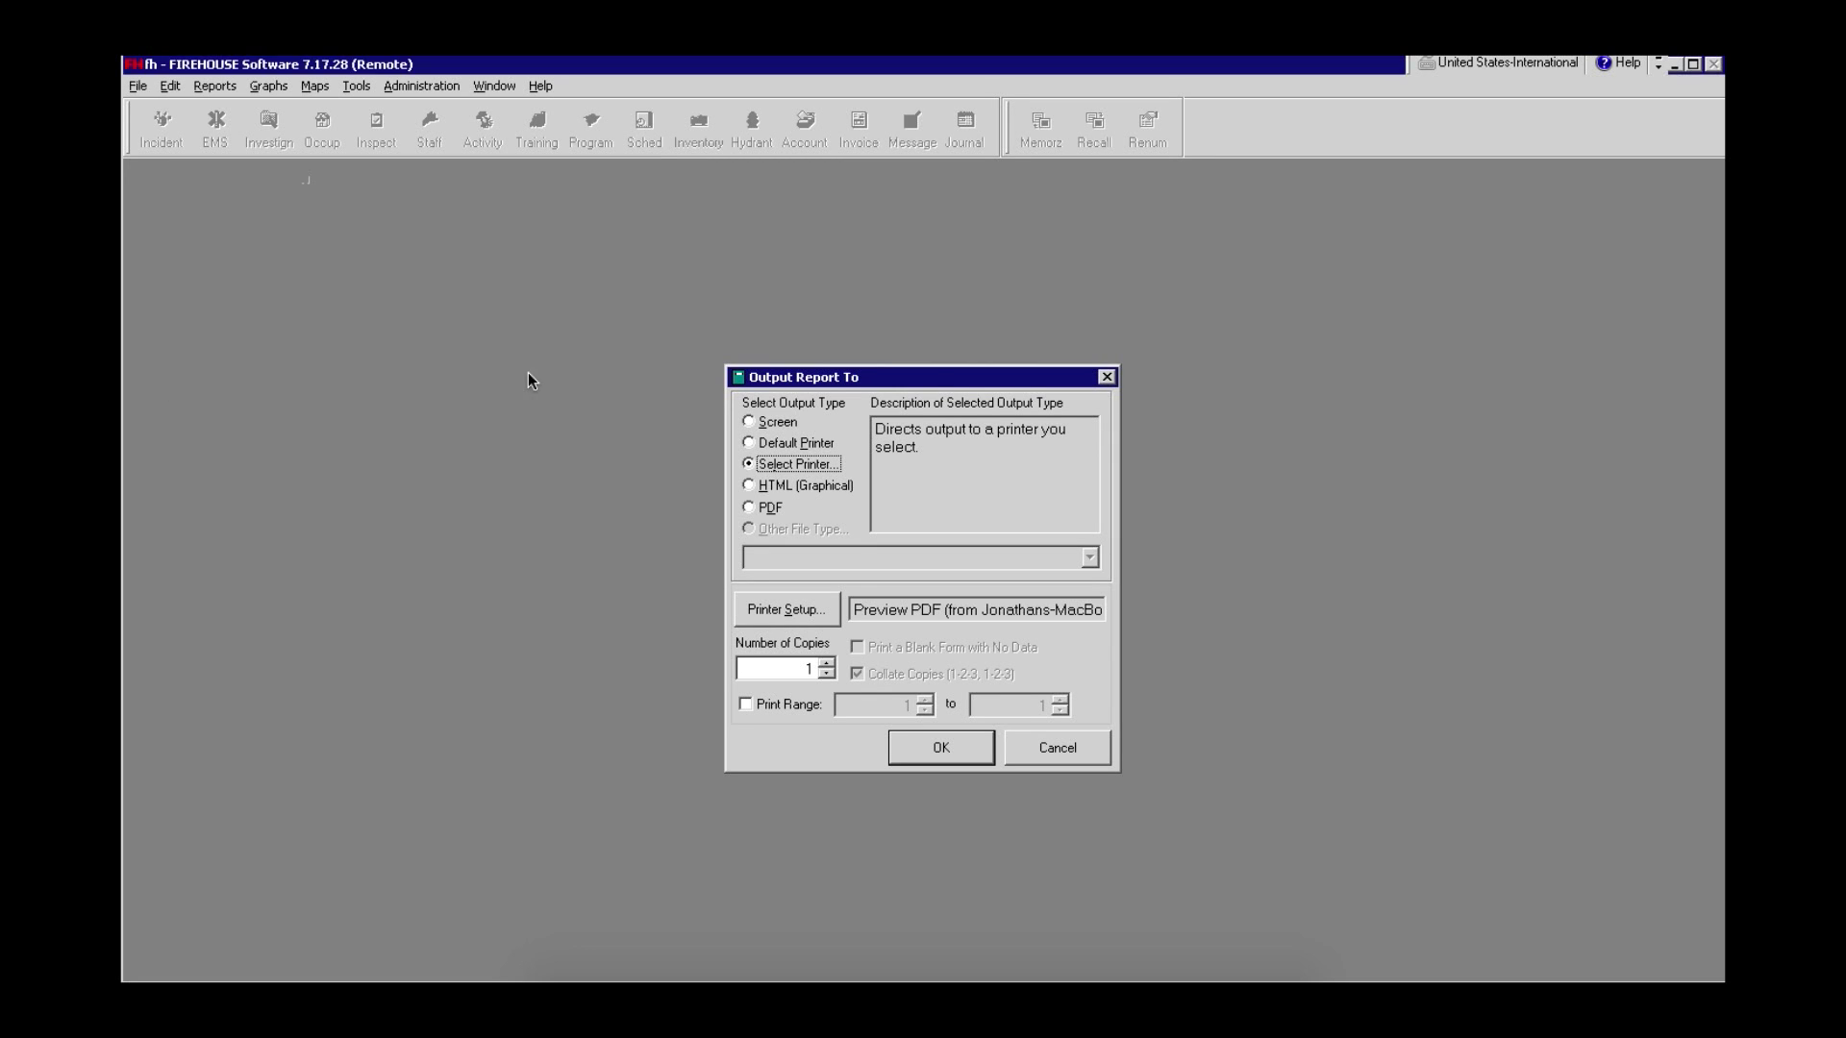
left_click(961, 752)
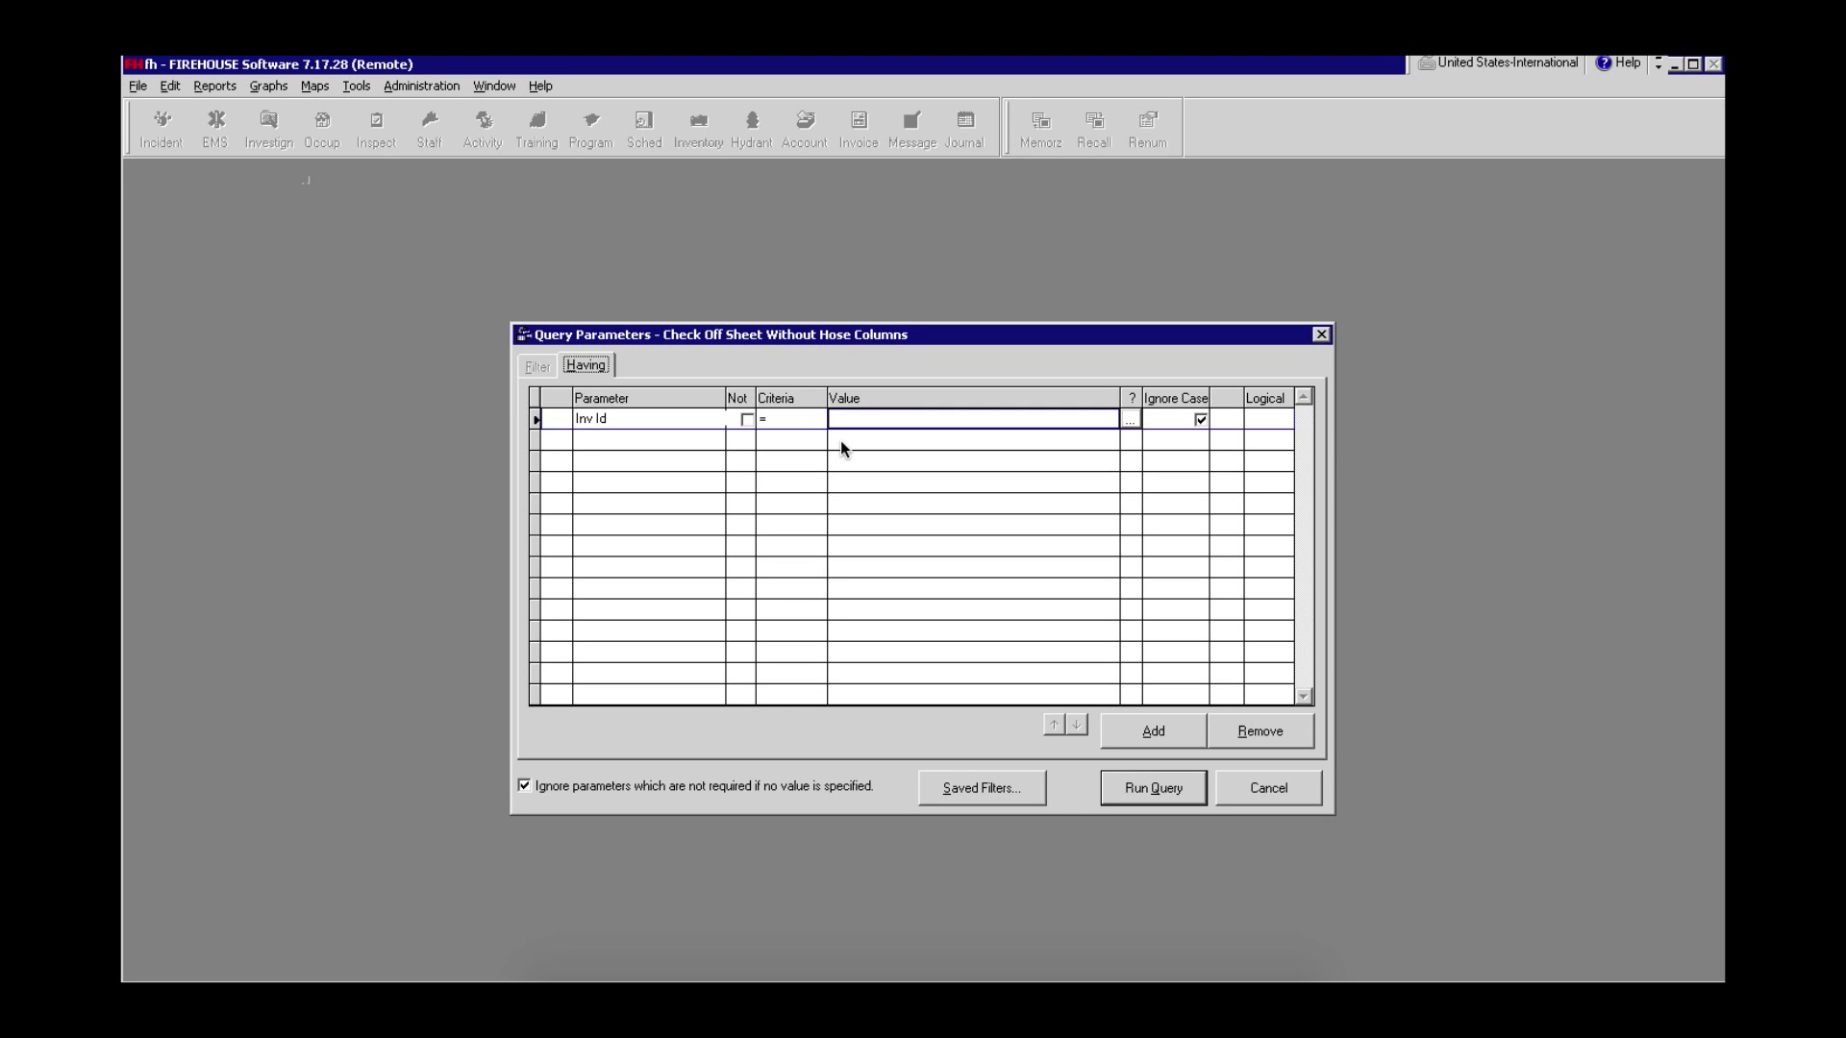
- Set the Inv Id query parameter to 59221 and run the report query
type("59221")
left_click(1131, 419)
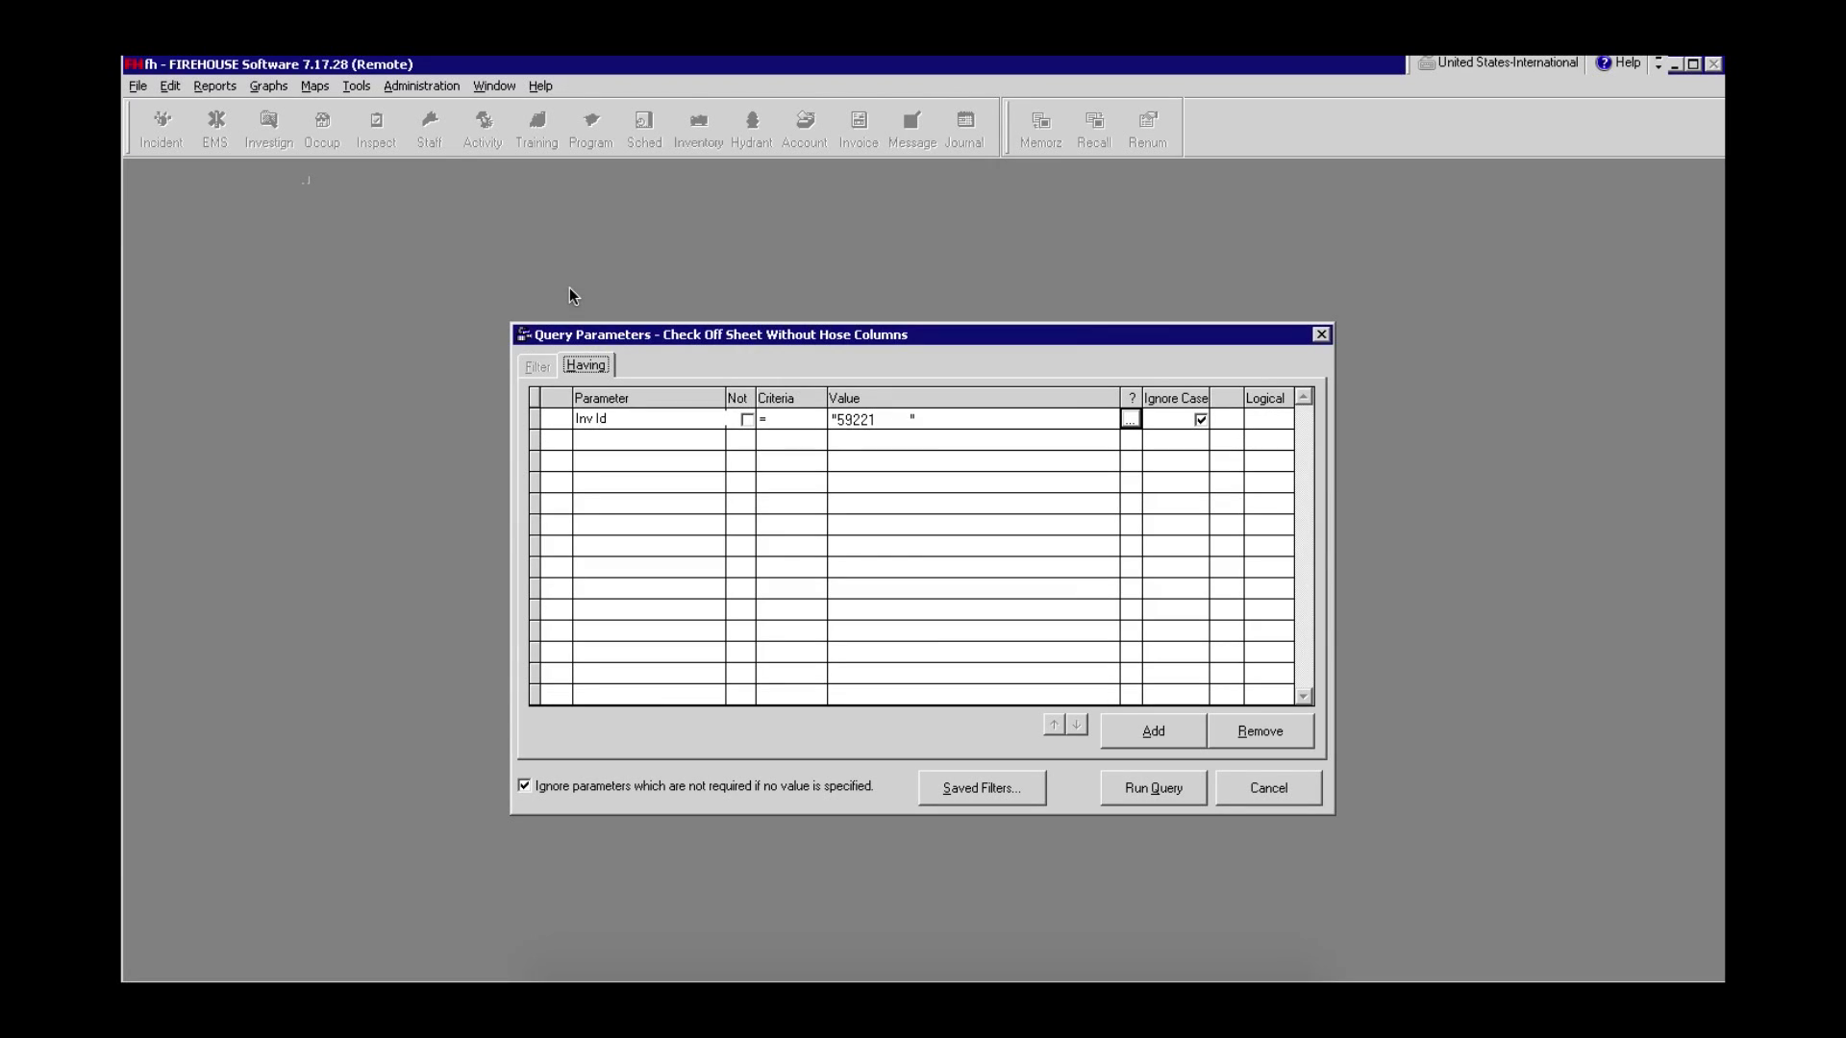
left_click(1151, 787)
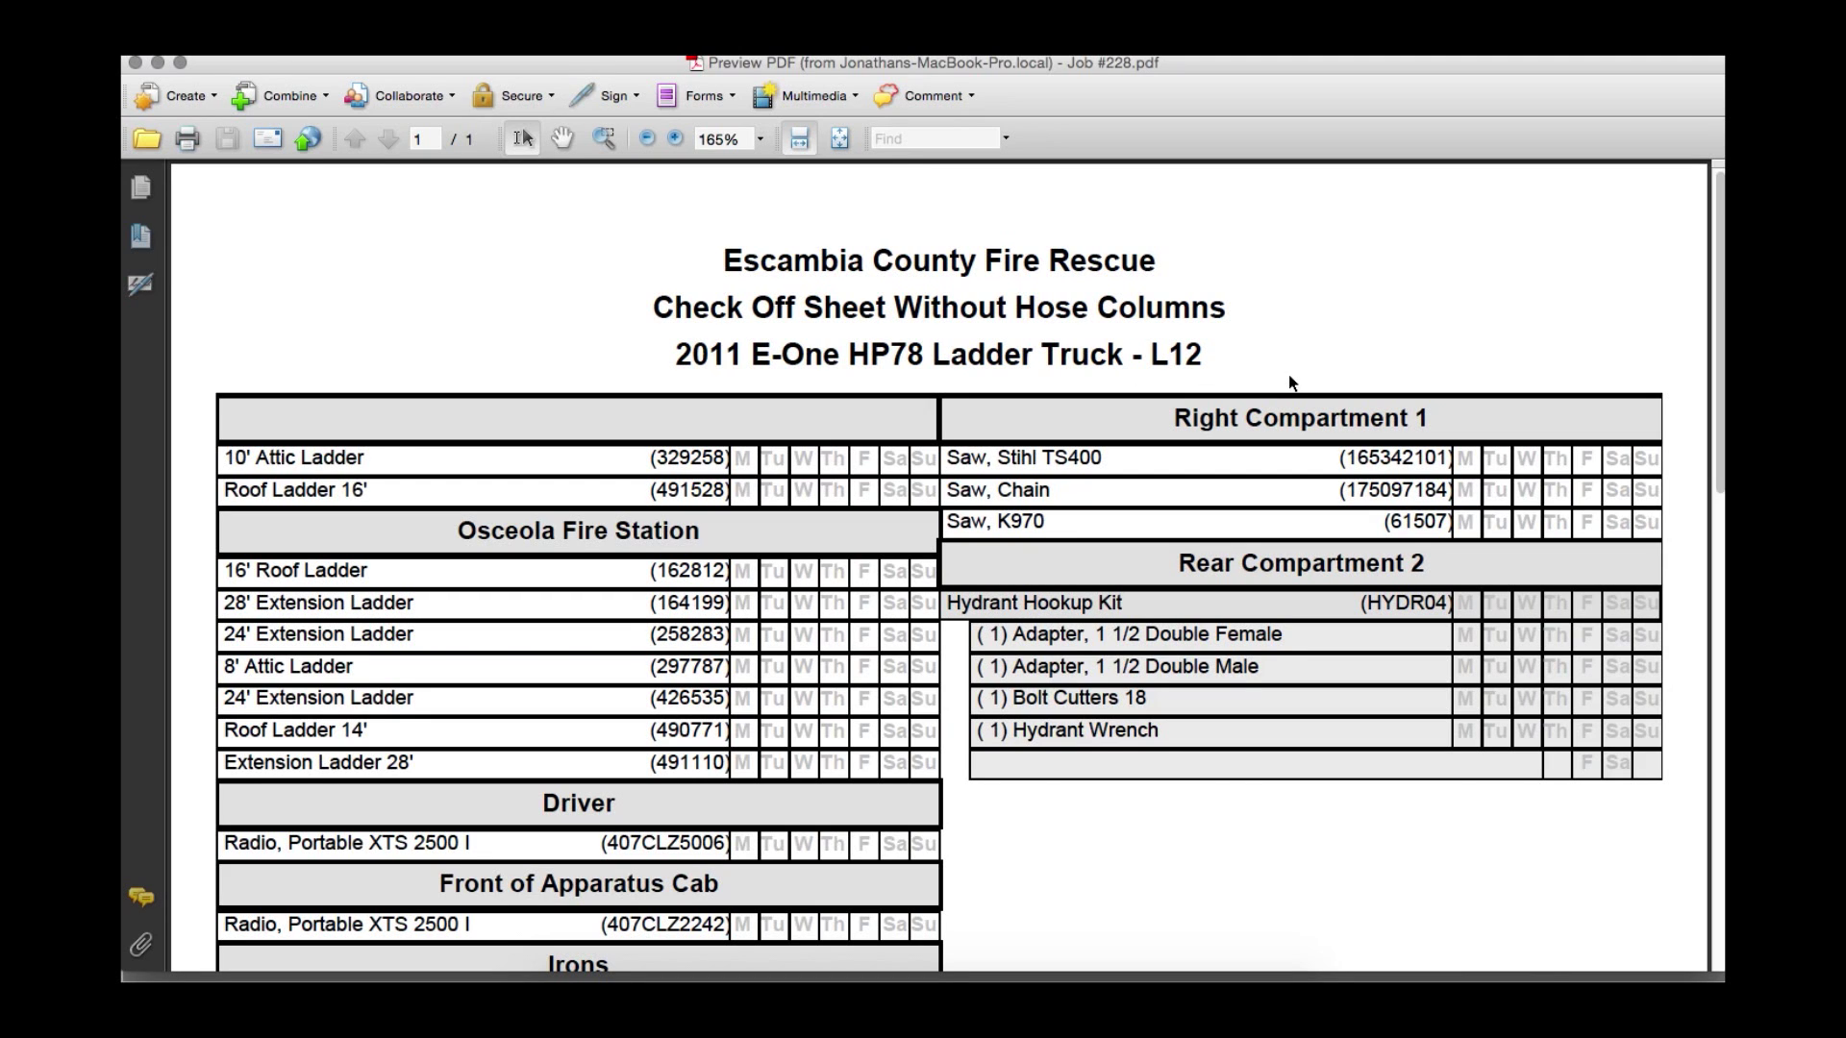
- Examine the check off sheet, highlighting the Hydrant Hookup Kit with its nested items and the Rear Compartment 2 heading
scroll(1411, 414, "down", 2)
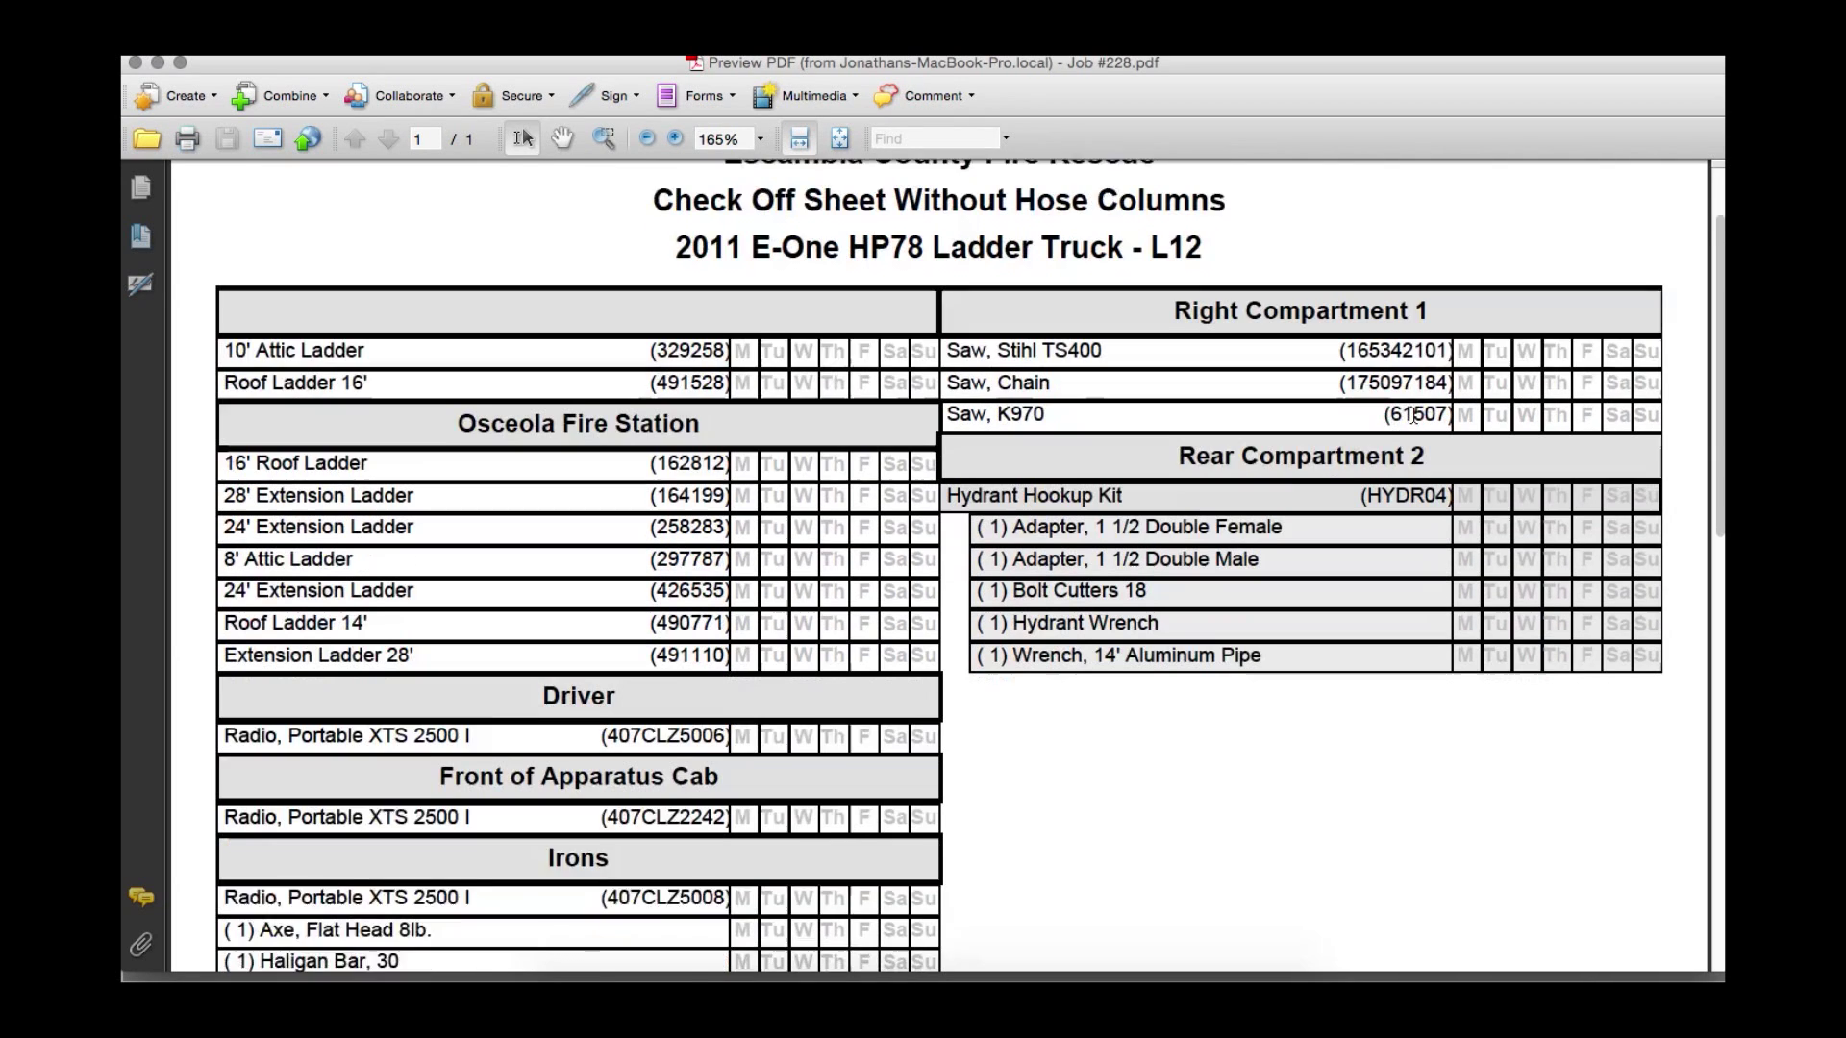
scroll(1411, 413, "down", 1)
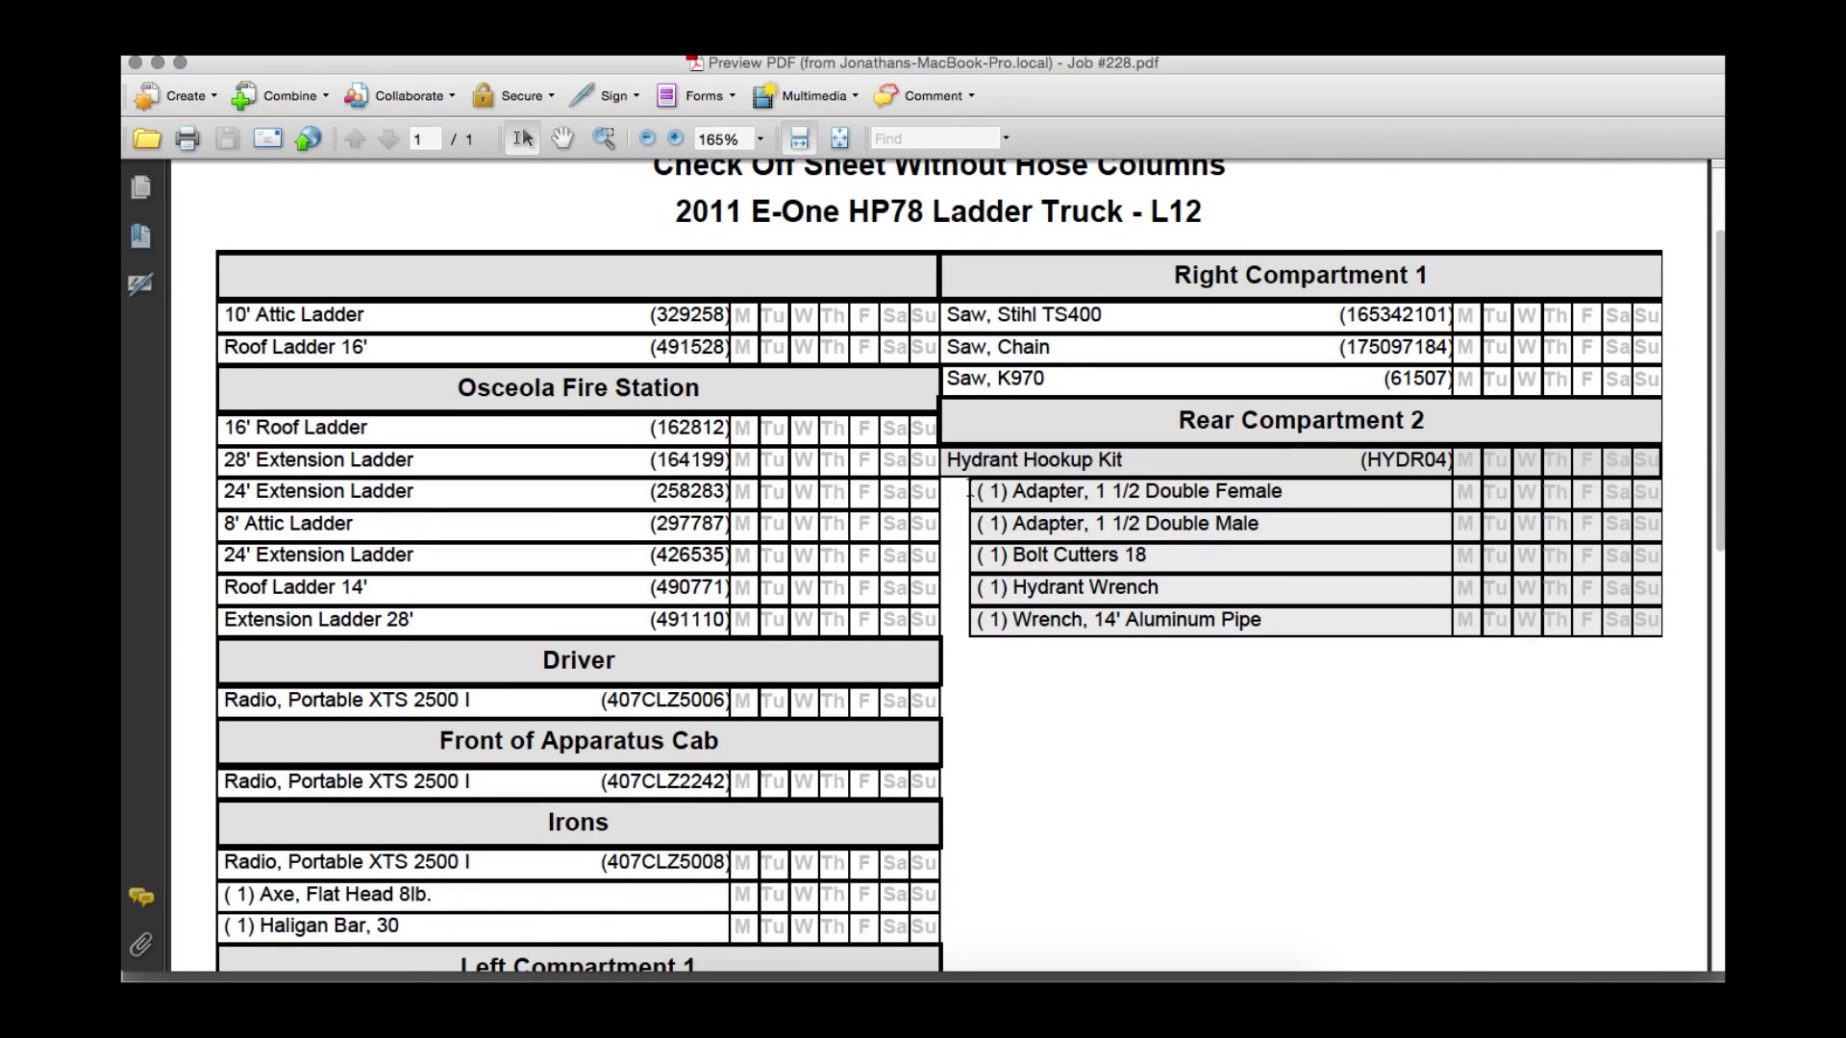
left_click_drag(1666, 632, 949, 459)
scroll(947, 458, "down", 2)
scroll(961, 460, "down", 9)
scroll(988, 461, "up", 5)
scroll(988, 458, "up", 7)
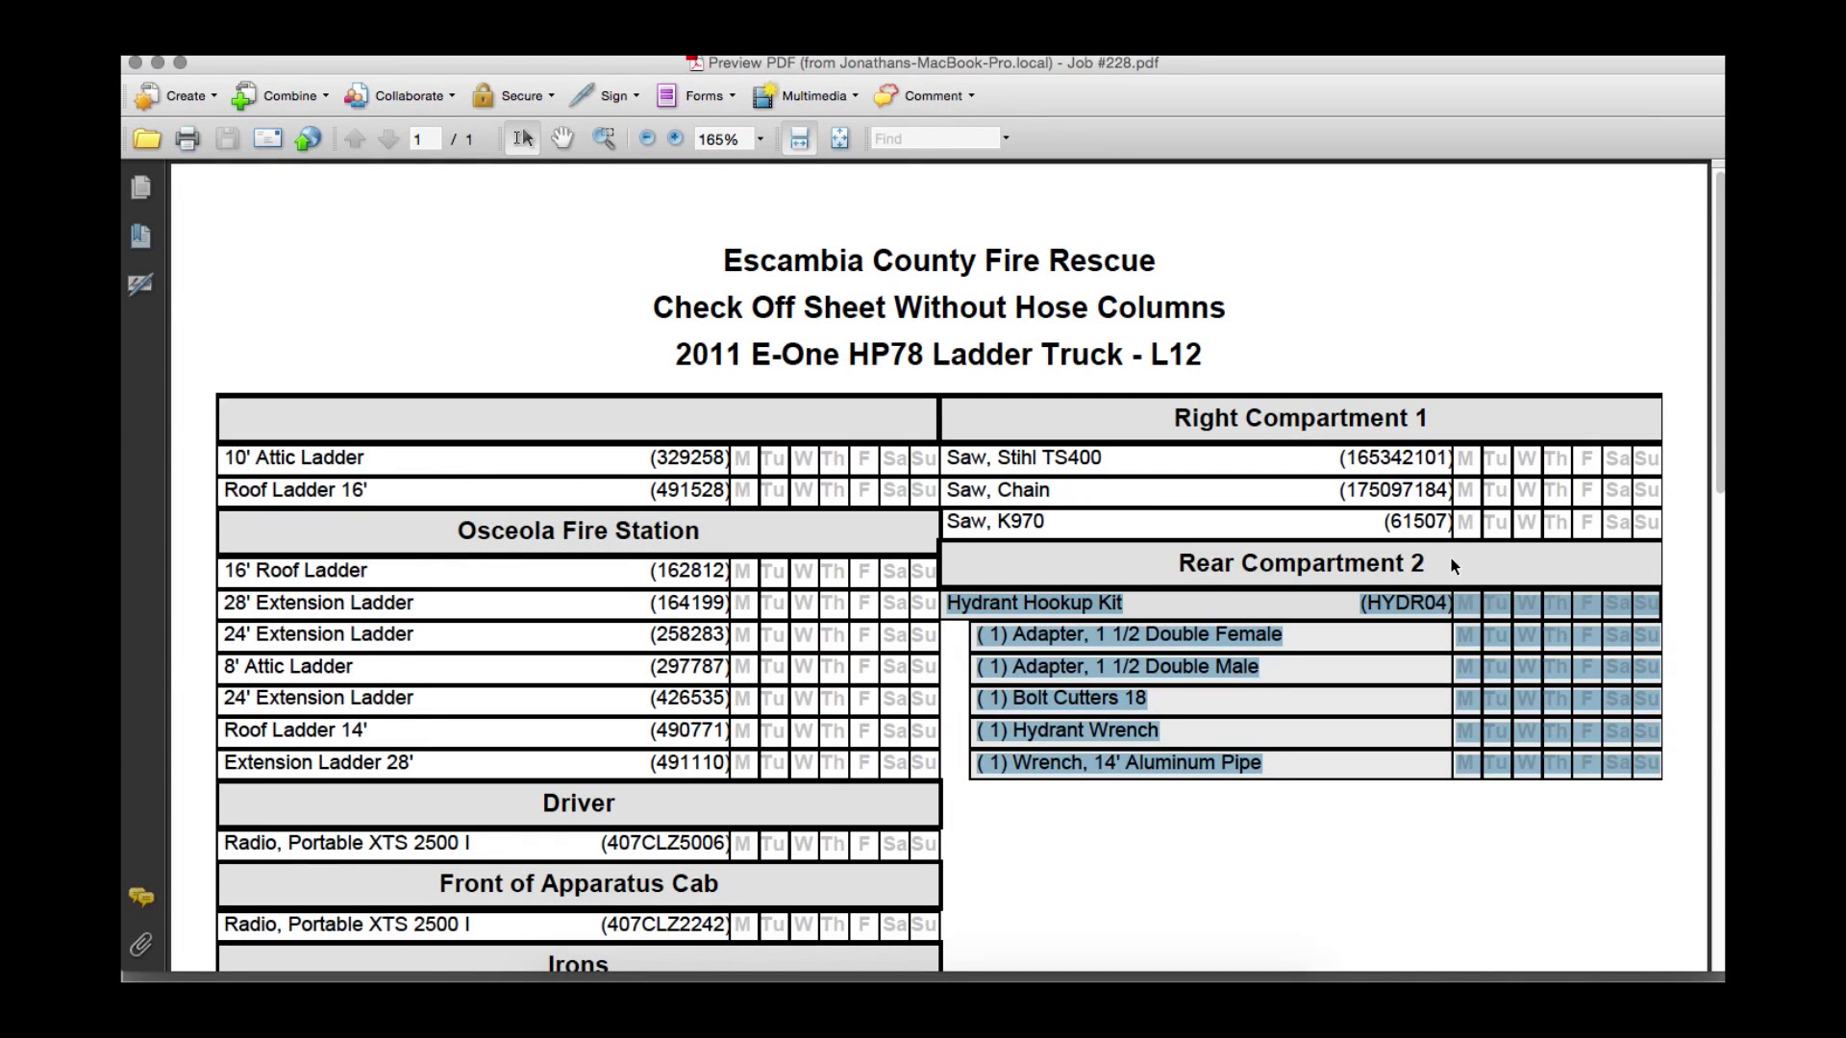
left_click_drag(1436, 562, 1142, 564)
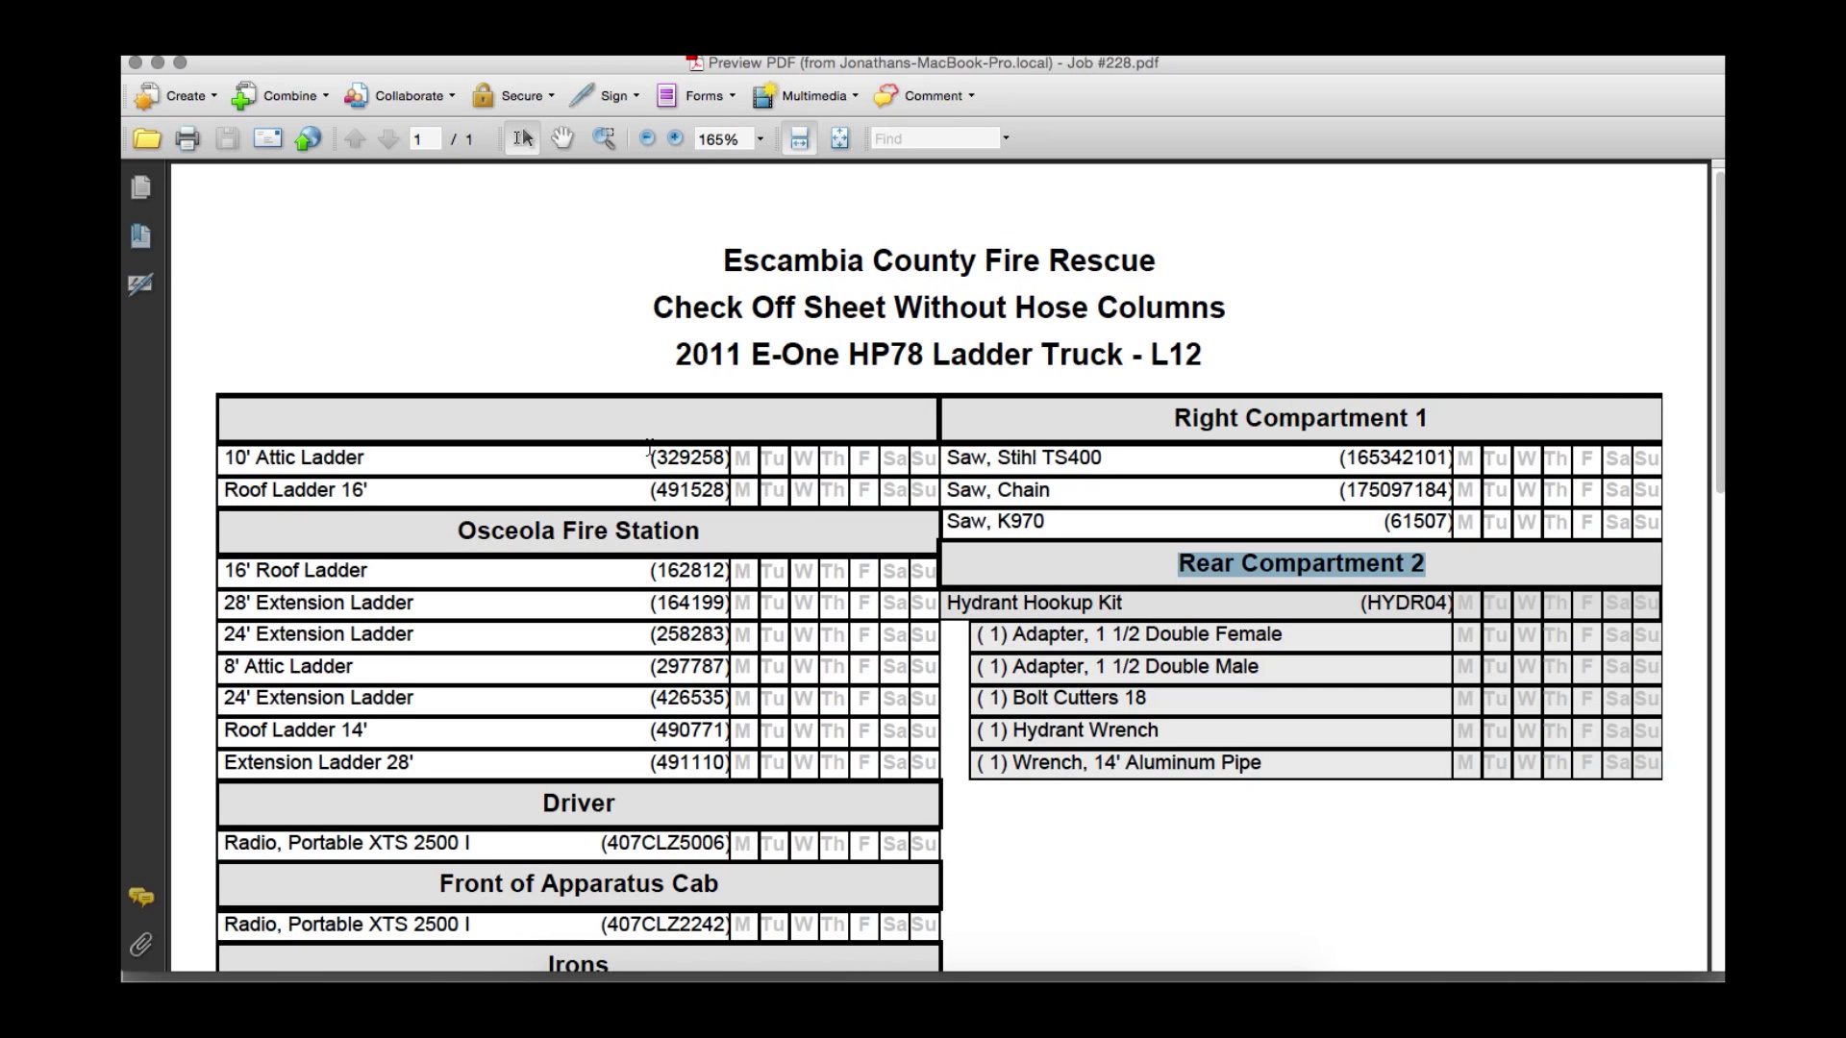
- Review how the sheet lists individual items with their IDs, highlighting the 16' Roof Ladder and the Driver section's portable radio
scroll(649, 447, "down", 5)
scroll(649, 447, "down", 4)
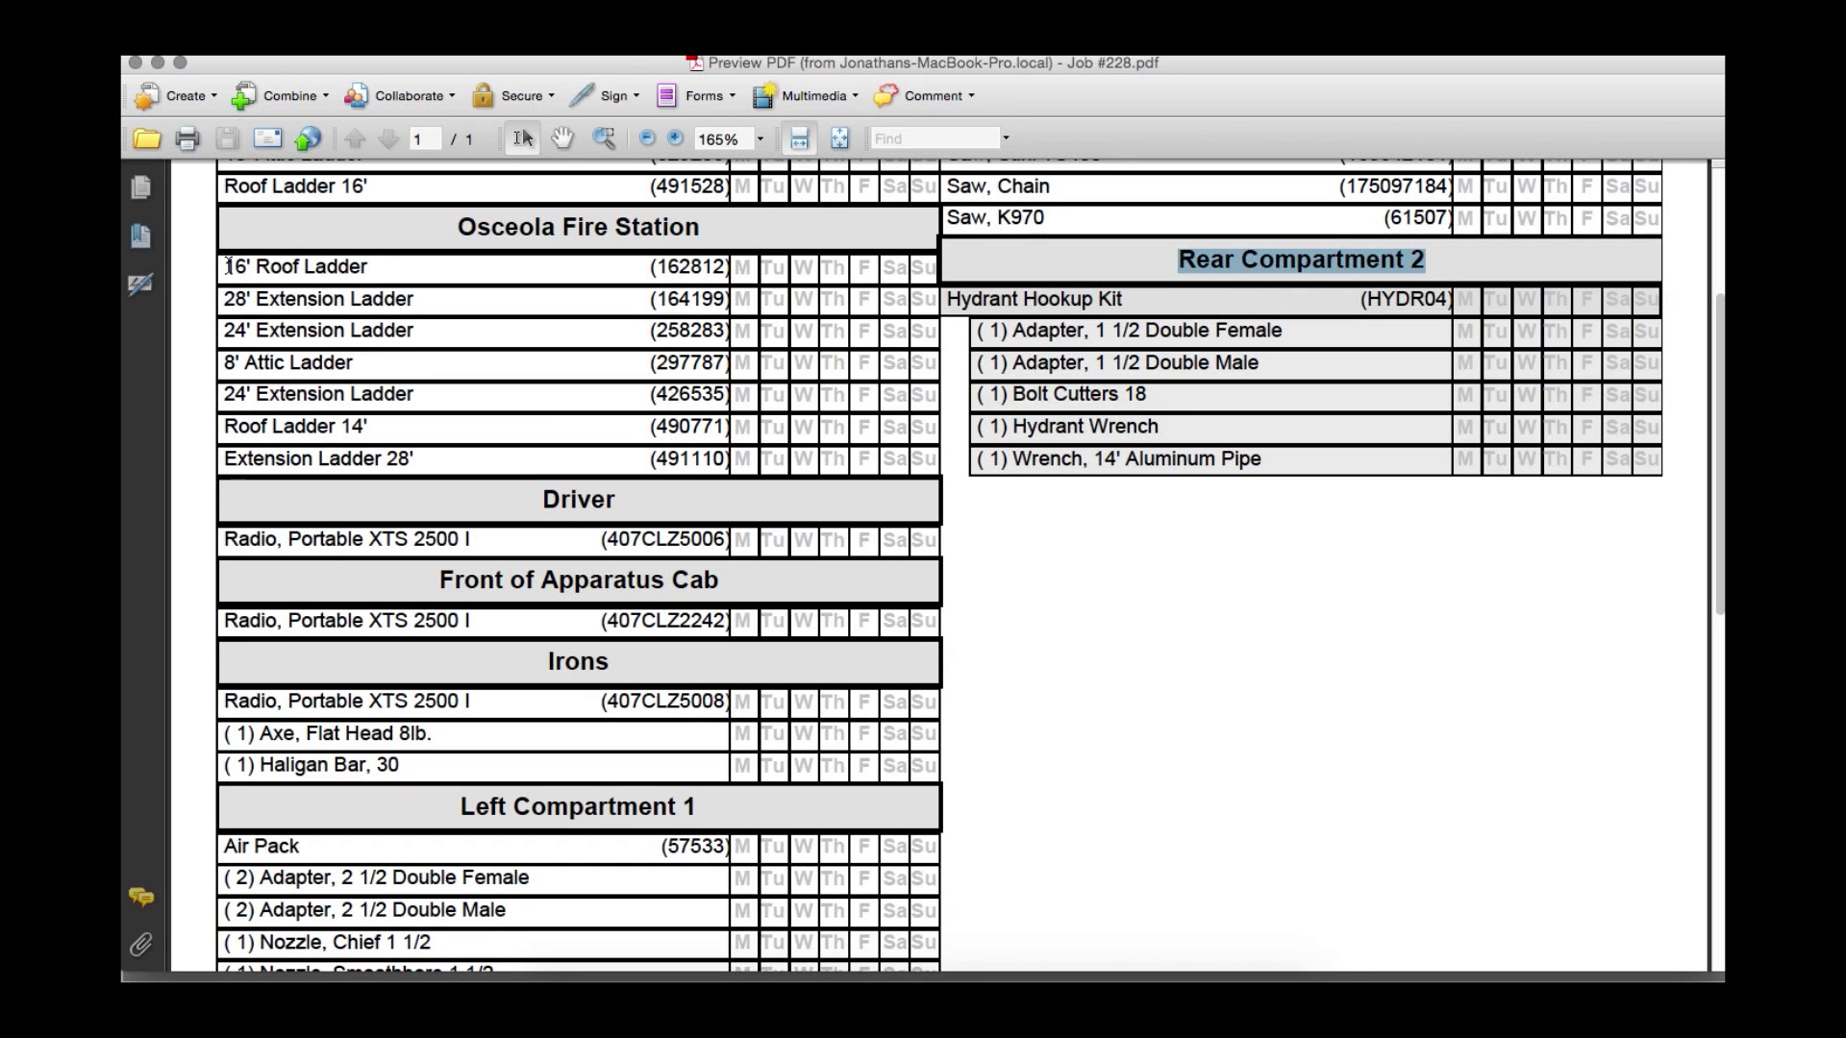
left_click_drag(226, 266, 371, 268)
left_click_drag(659, 267, 742, 269)
scroll(688, 378, "down", 2)
scroll(689, 378, "down", 4)
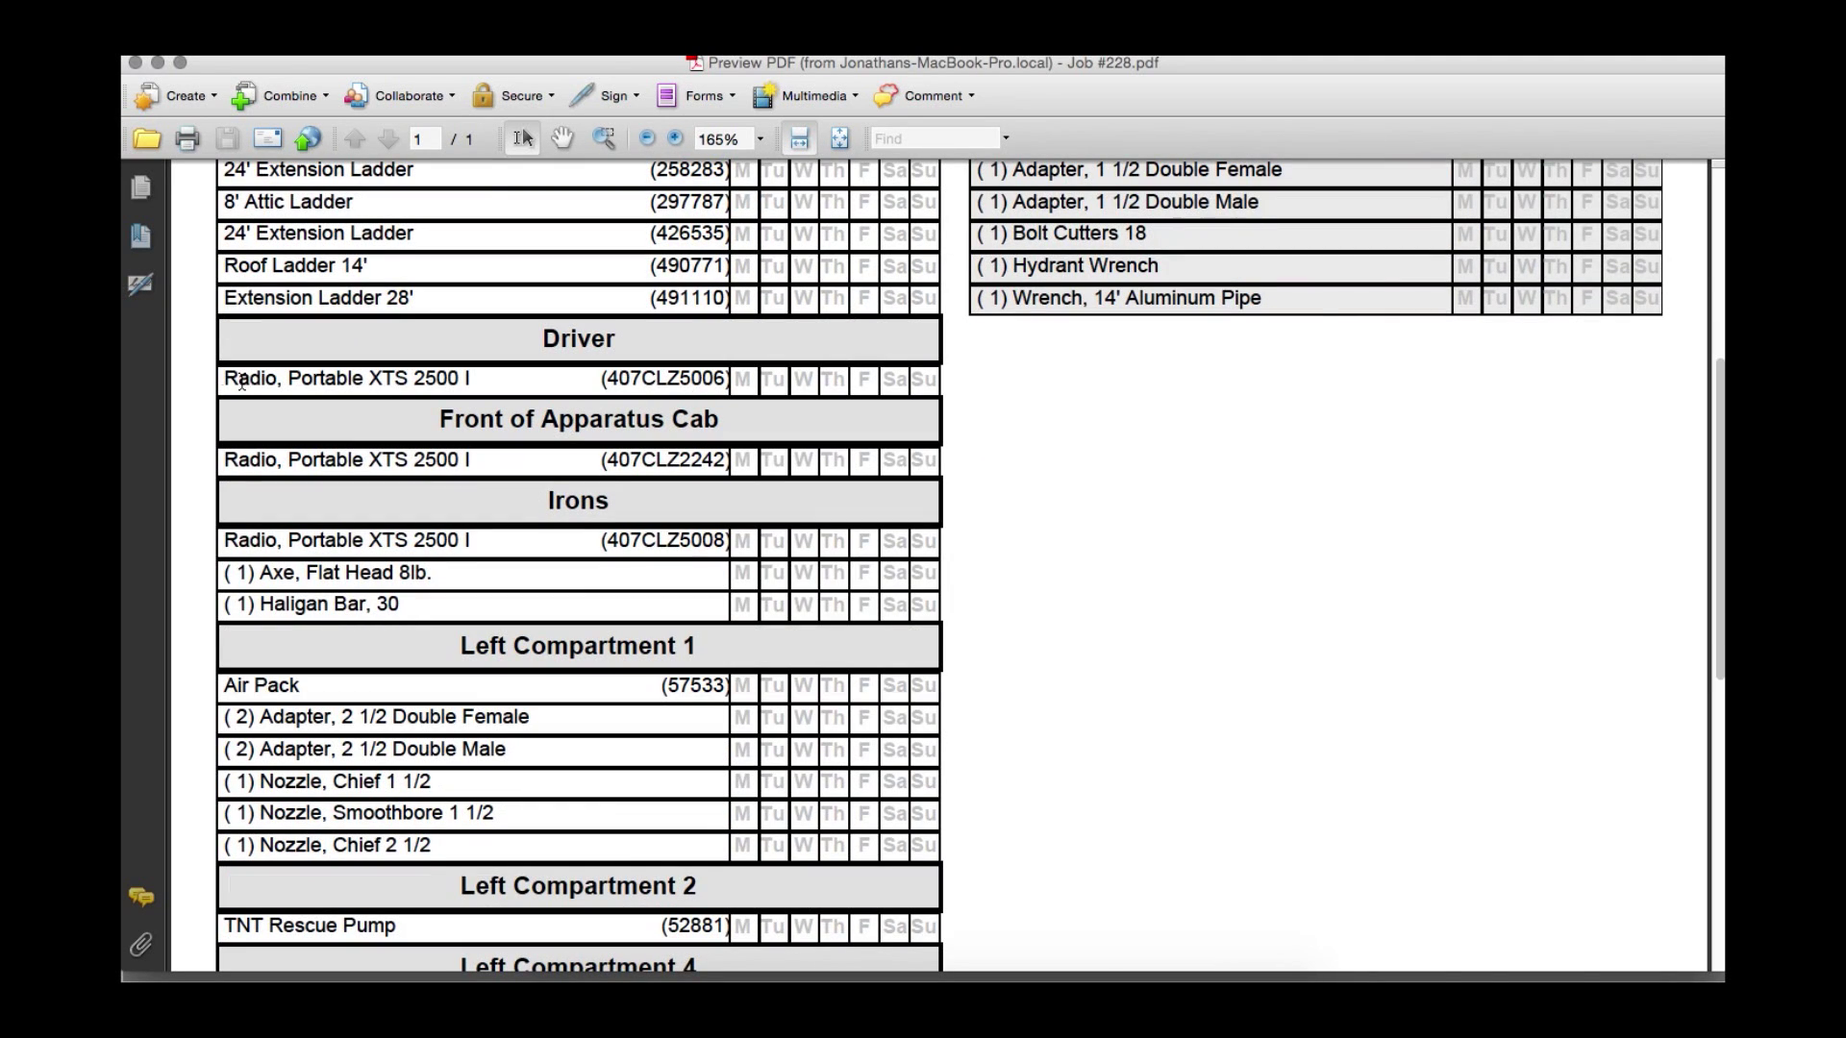
left_click_drag(222, 378, 758, 384)
scroll(736, 413, "down", 5)
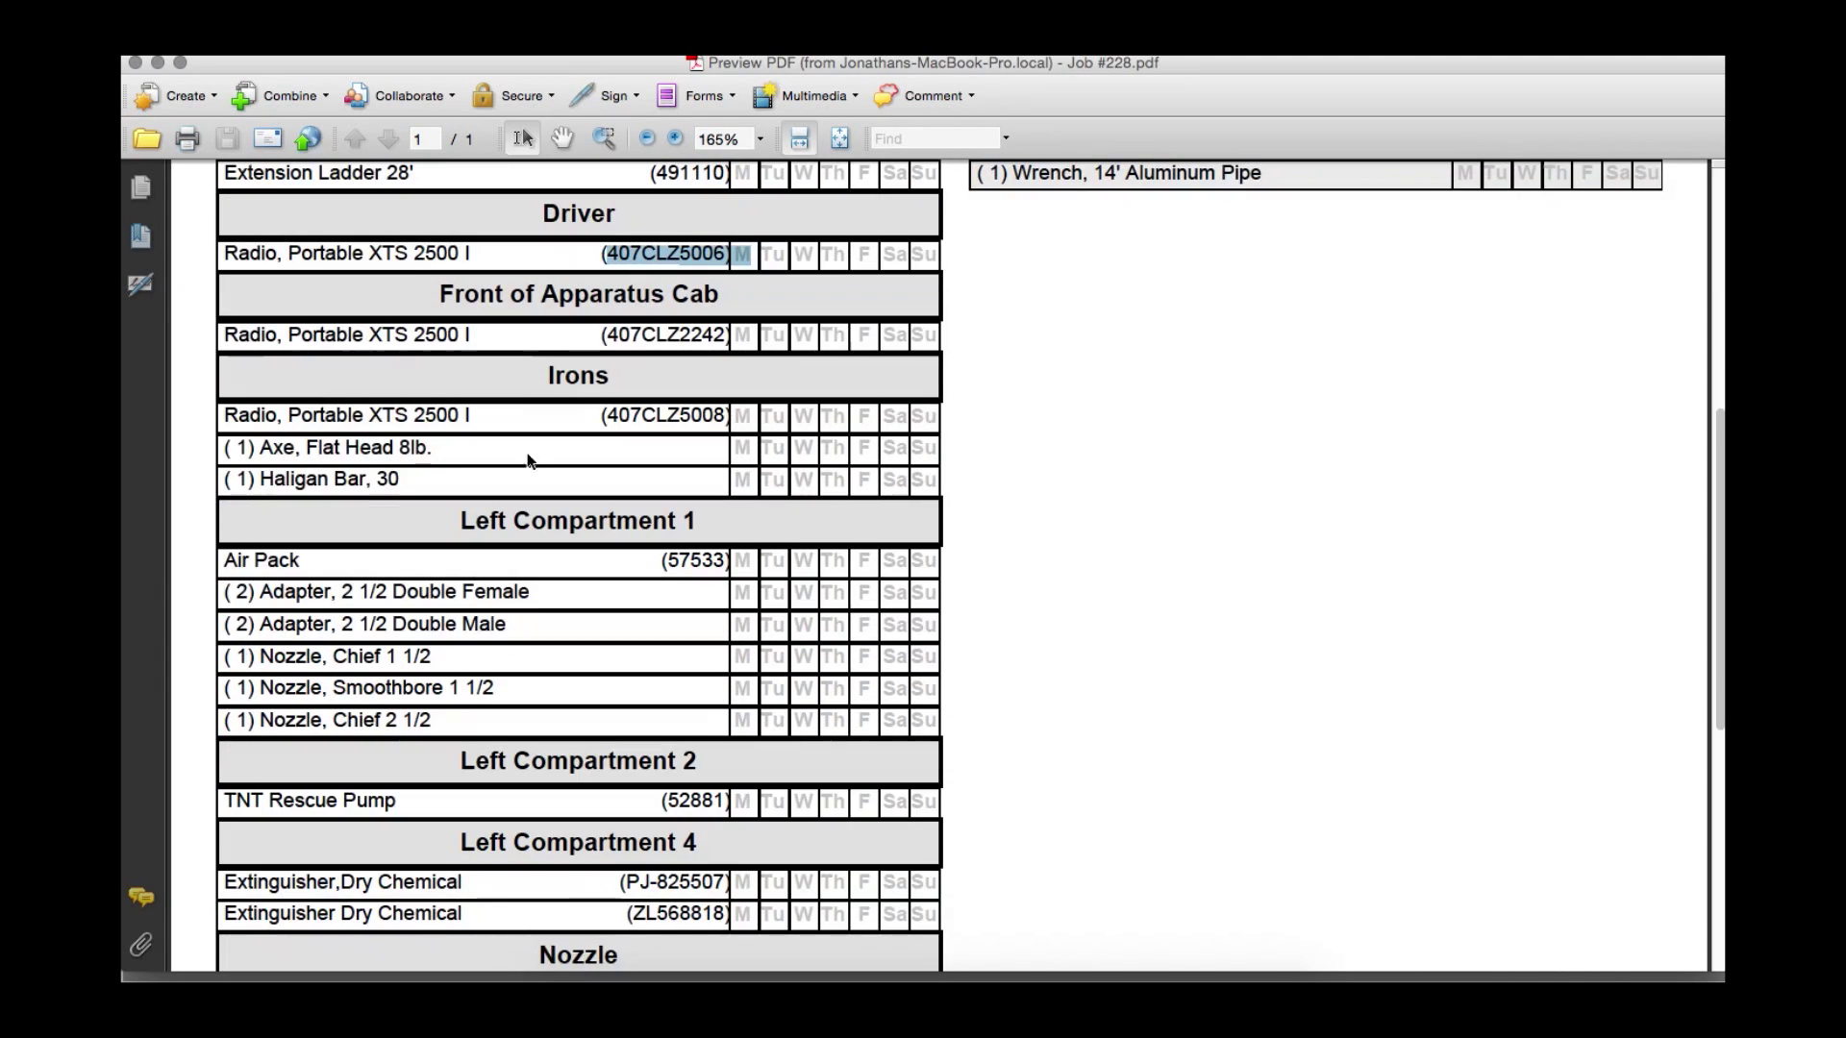
- Highlight the generic Axe, Flat Head 8lb. and Haligan Bar, 30 entries under Irons to examine how quantities are listed
left_click(236, 449)
left_click_drag(258, 449, 447, 456)
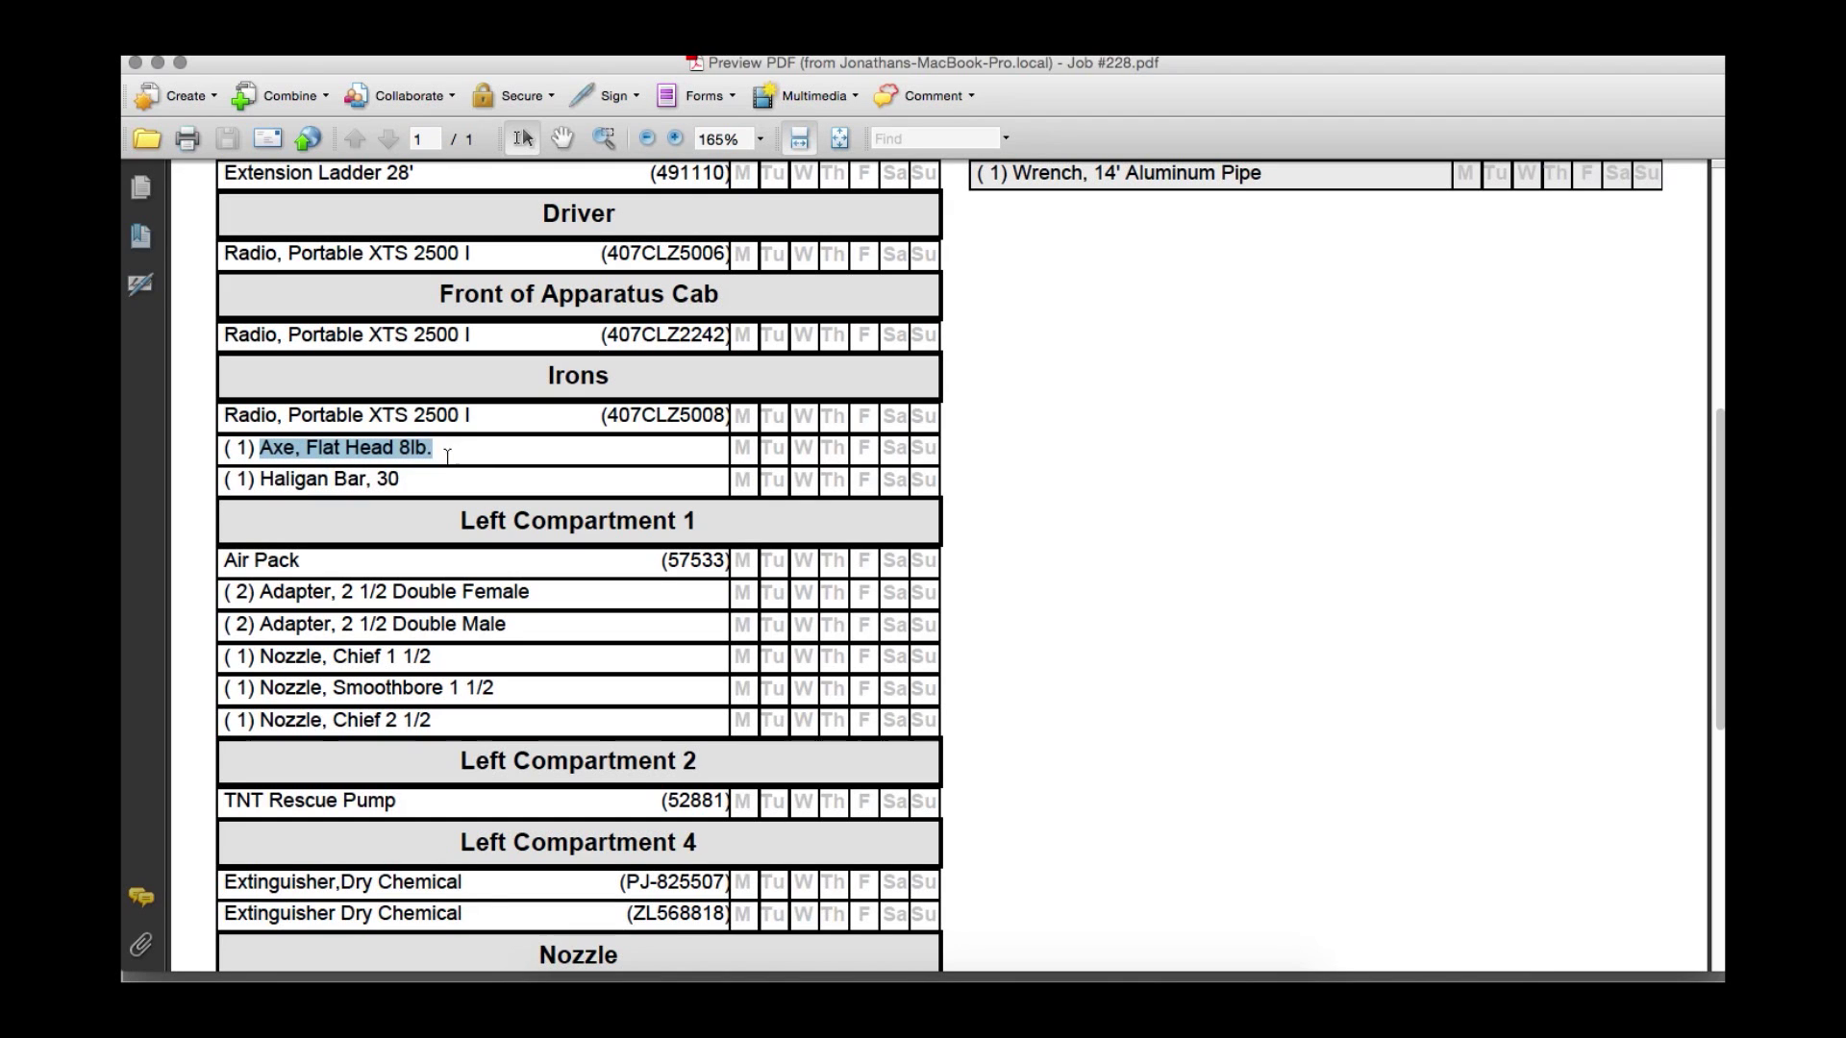
left_click(246, 480)
double_click(246, 481)
left_click_drag(259, 481, 405, 483)
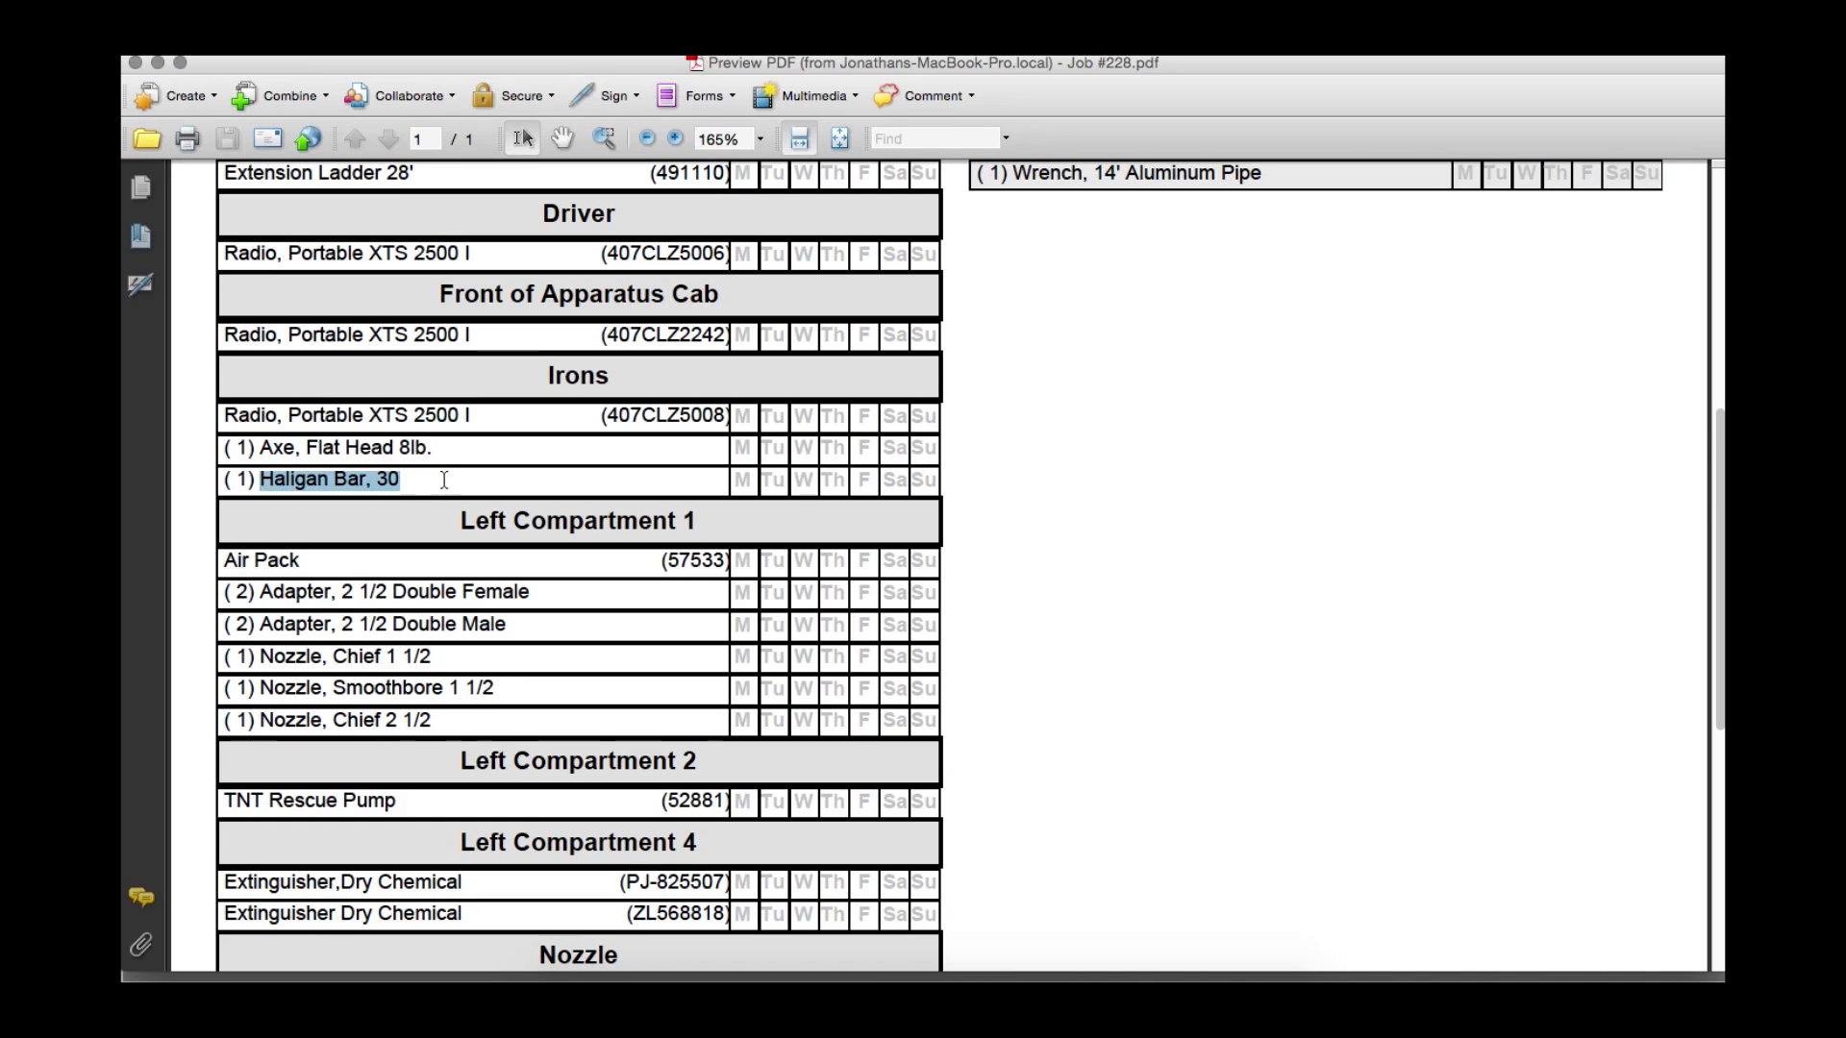
- Review the remaining compartments down to the end of the check off sheet and close the PDF preview
scroll(460, 469, "down", 1)
scroll(462, 469, "down", 2)
scroll(462, 471, "down", 4)
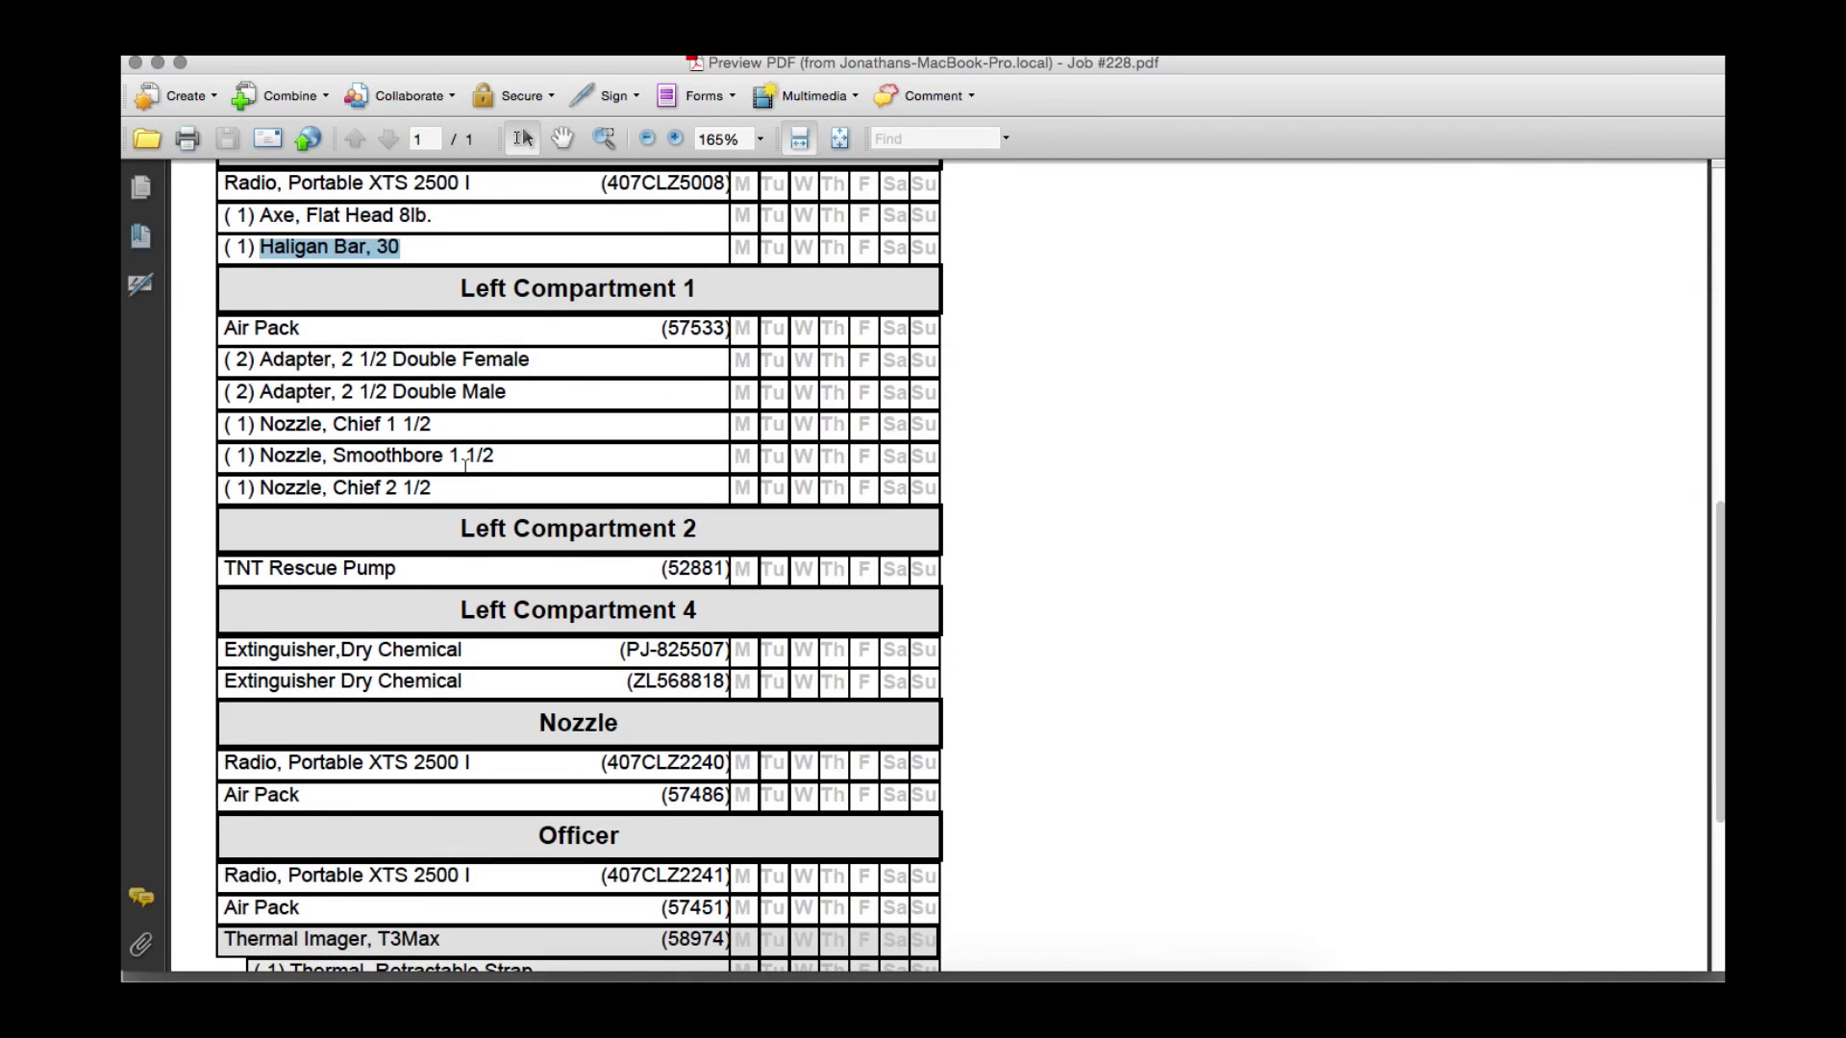
scroll(464, 467, "down", 9)
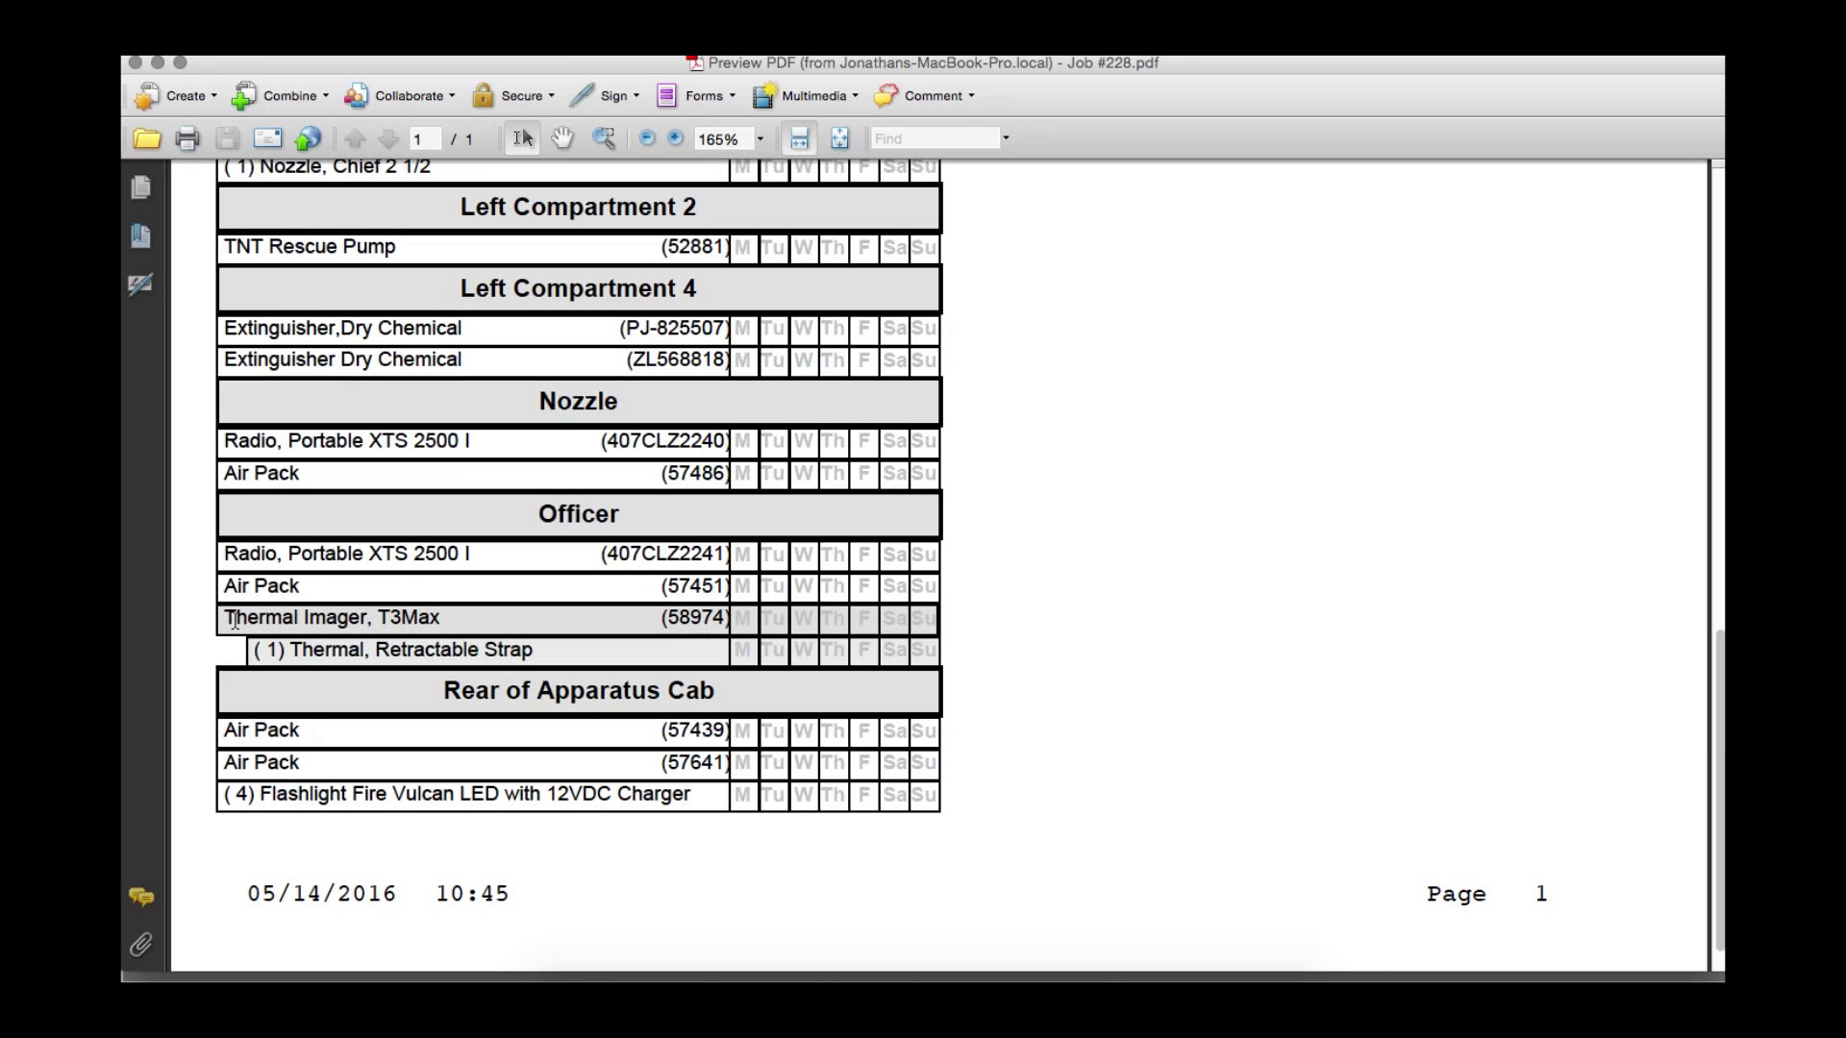
left_click(135, 63)
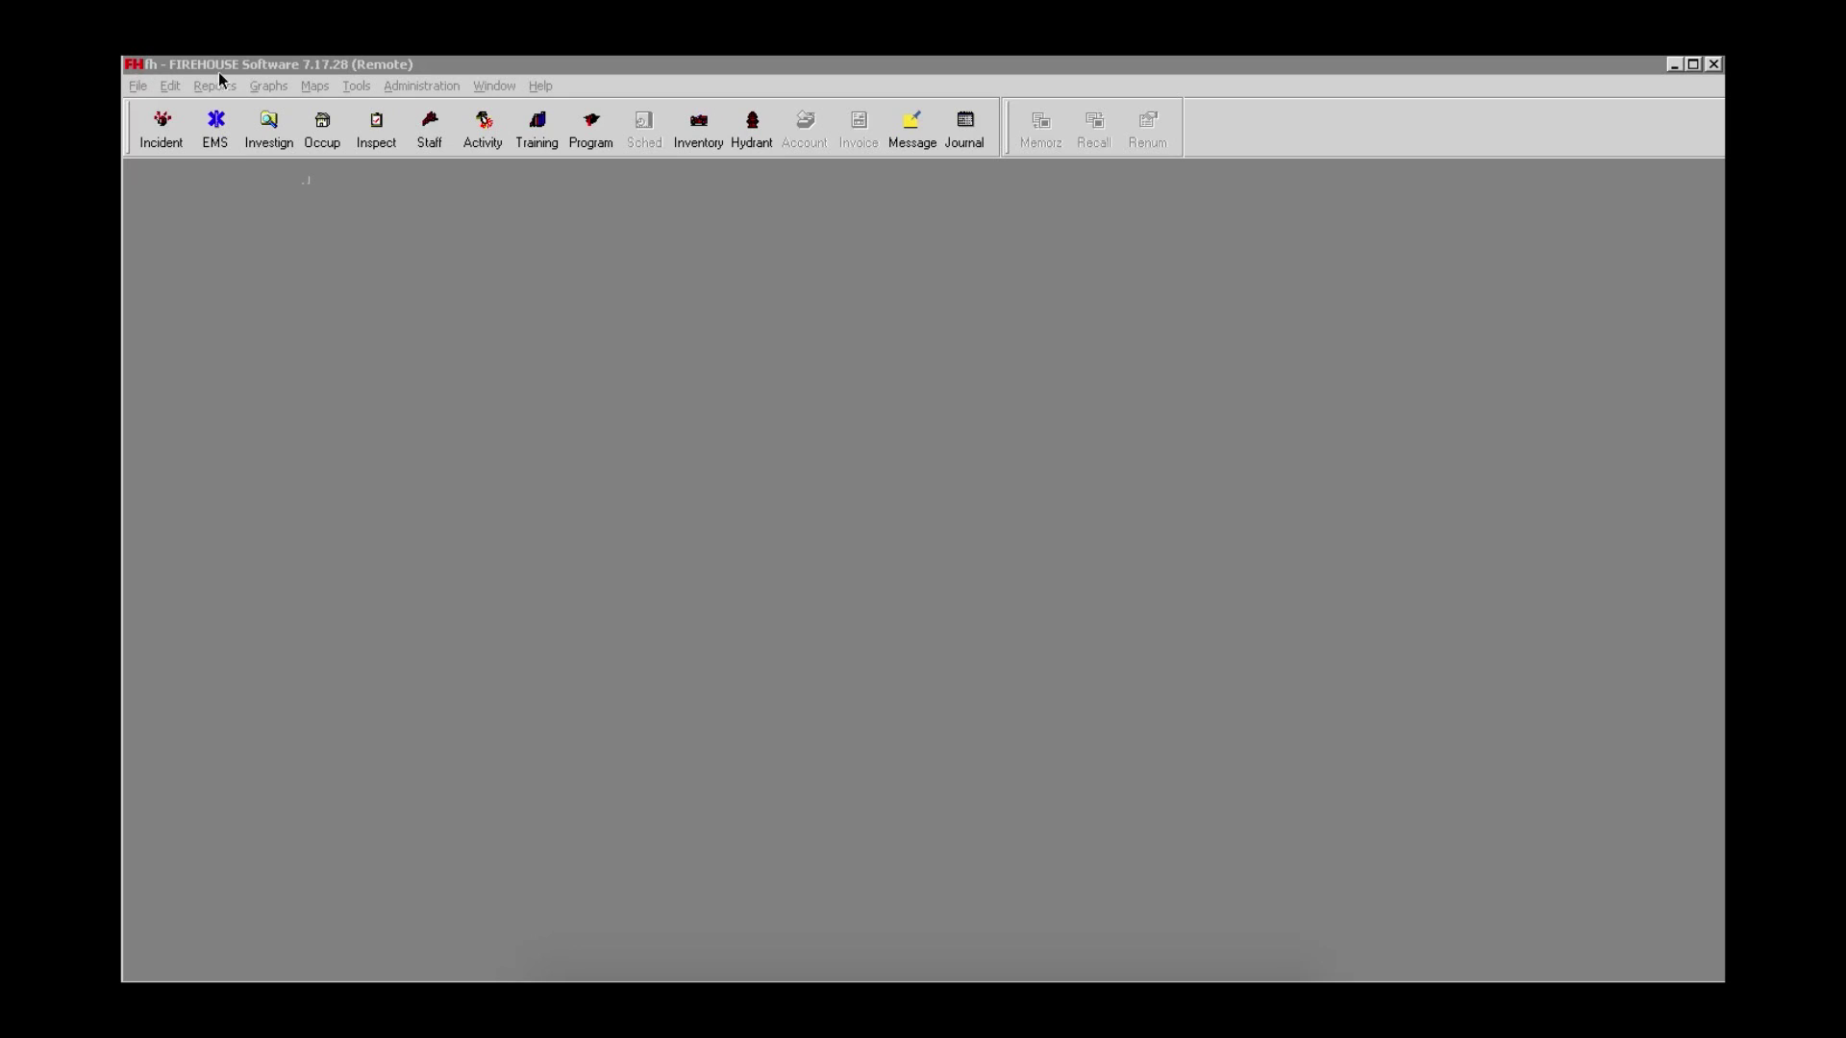